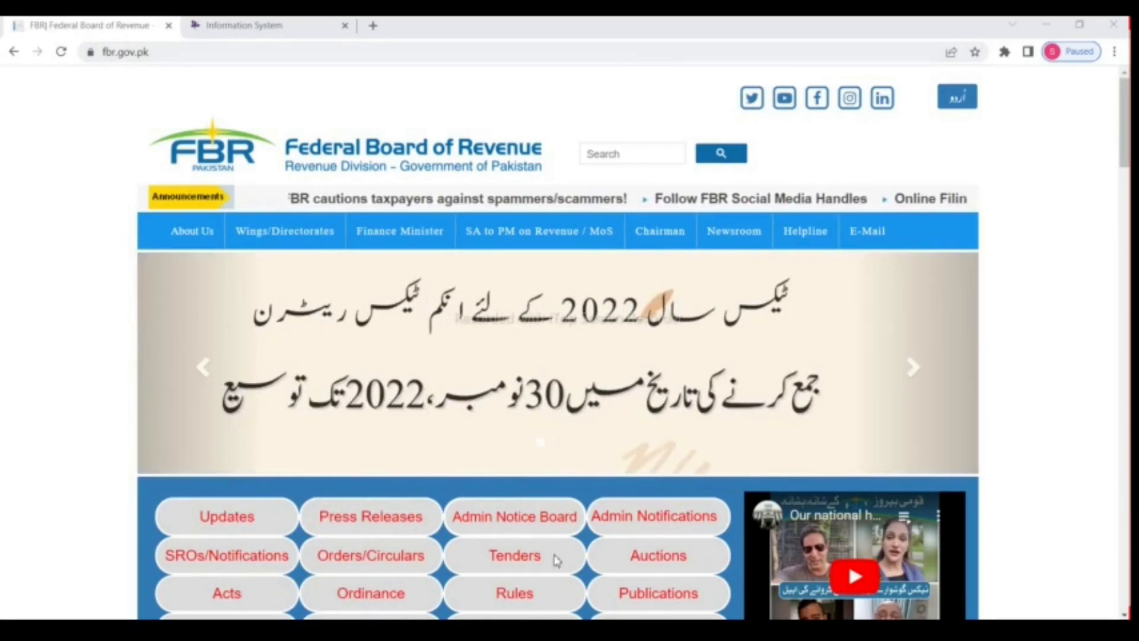
Step: Sign in to the IRIS taxpayer portal from the FBR website's Online Services, dismissing the scam notice
{"action": "scroll", "coordinate": [298, 321], "scroll_direction": "down", "scroll_amount": 7}
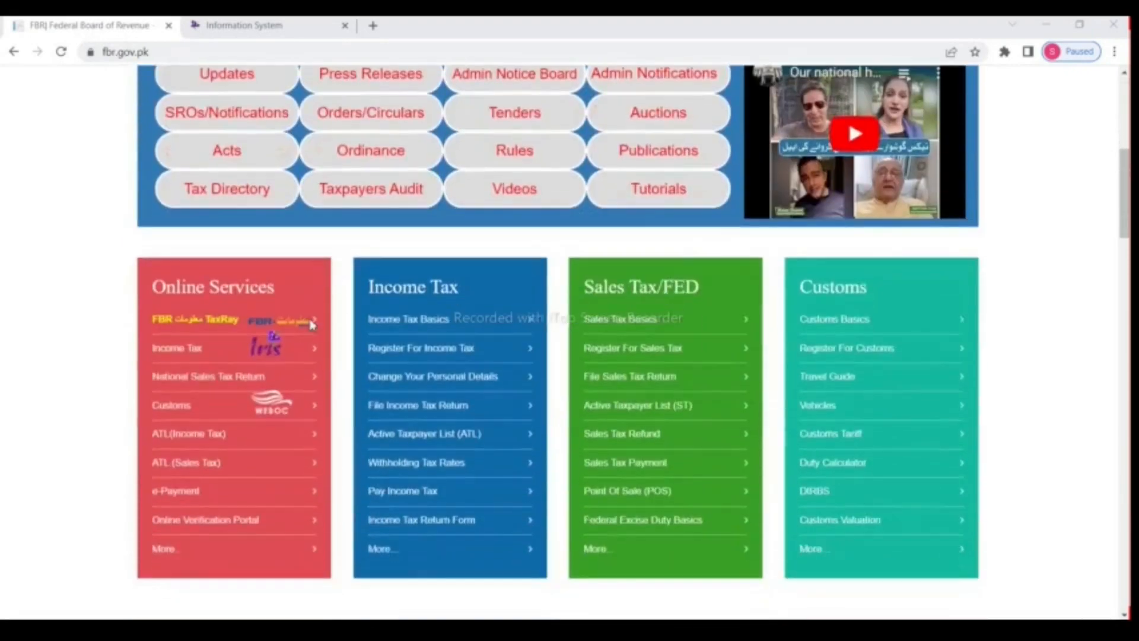
{"action": "left_click", "coordinate": [200, 352]}
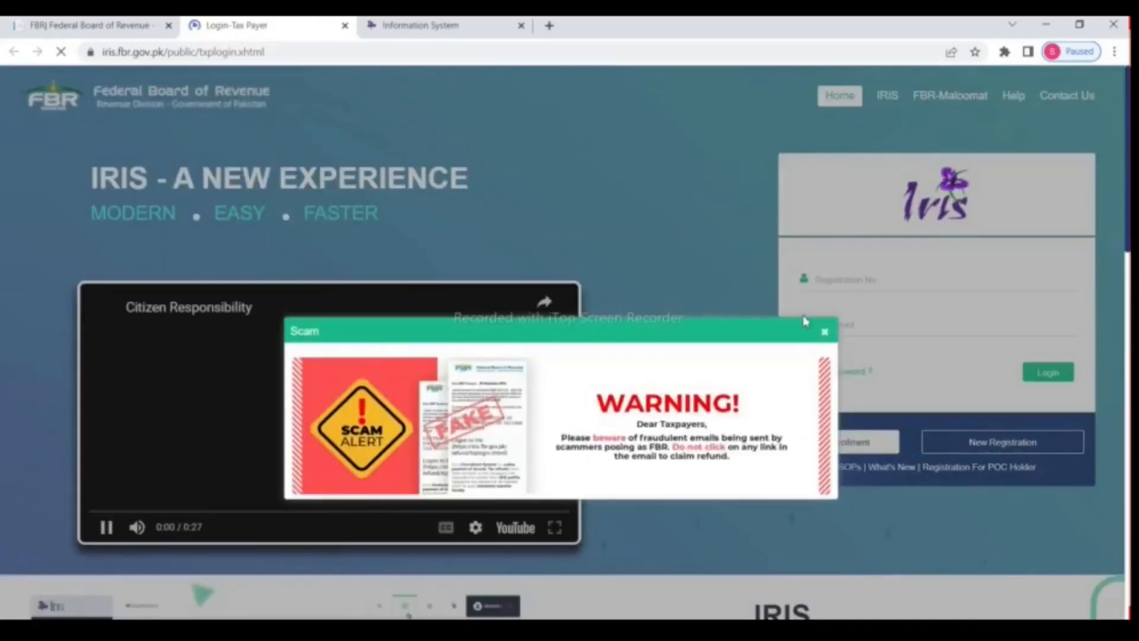
{"action": "left_click", "coordinate": [824, 332]}
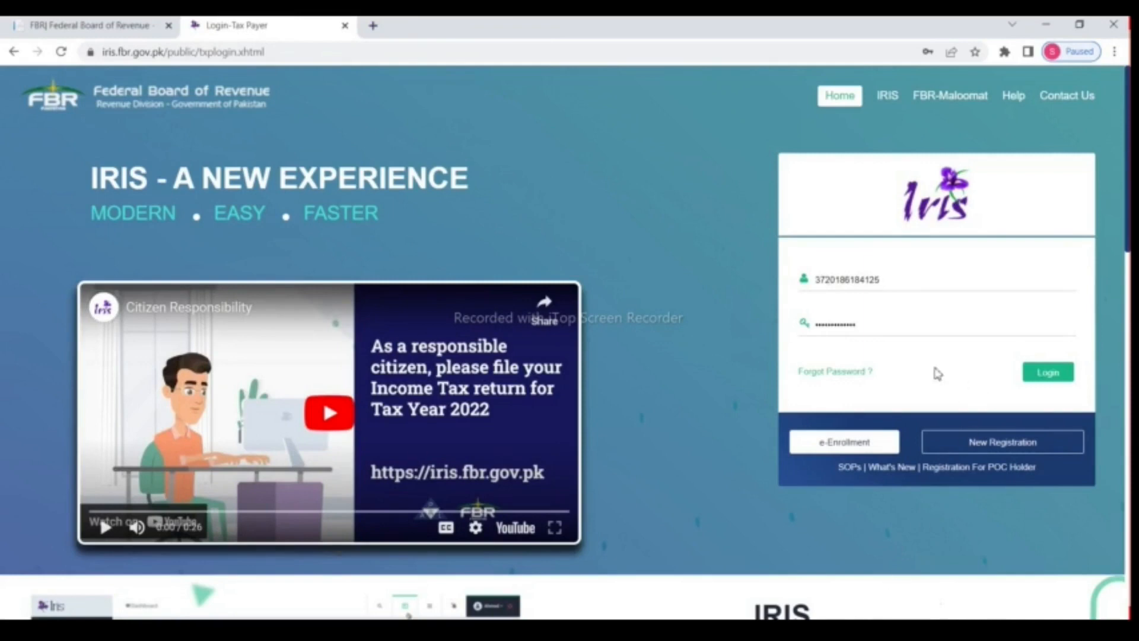
{"action": "left_click", "coordinate": [1048, 374]}
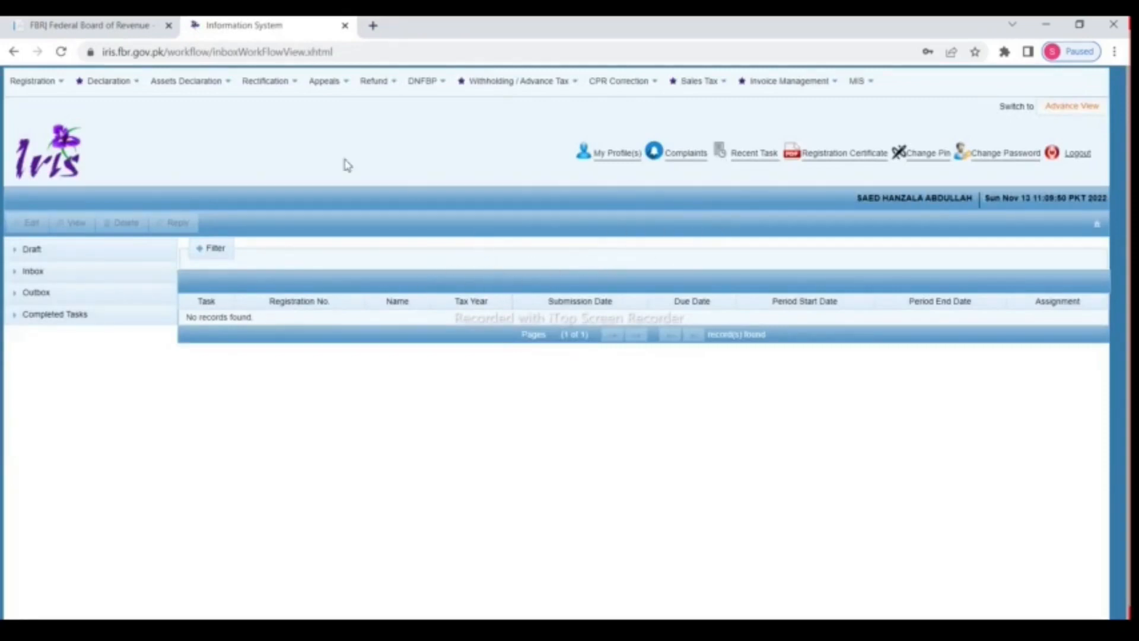
Step: Start a Normal Return (Ind/AOP/COY) for tax period 01-Jul-2021 to 30-Jun-2022
{"action": "left_click", "coordinate": [117, 85]}
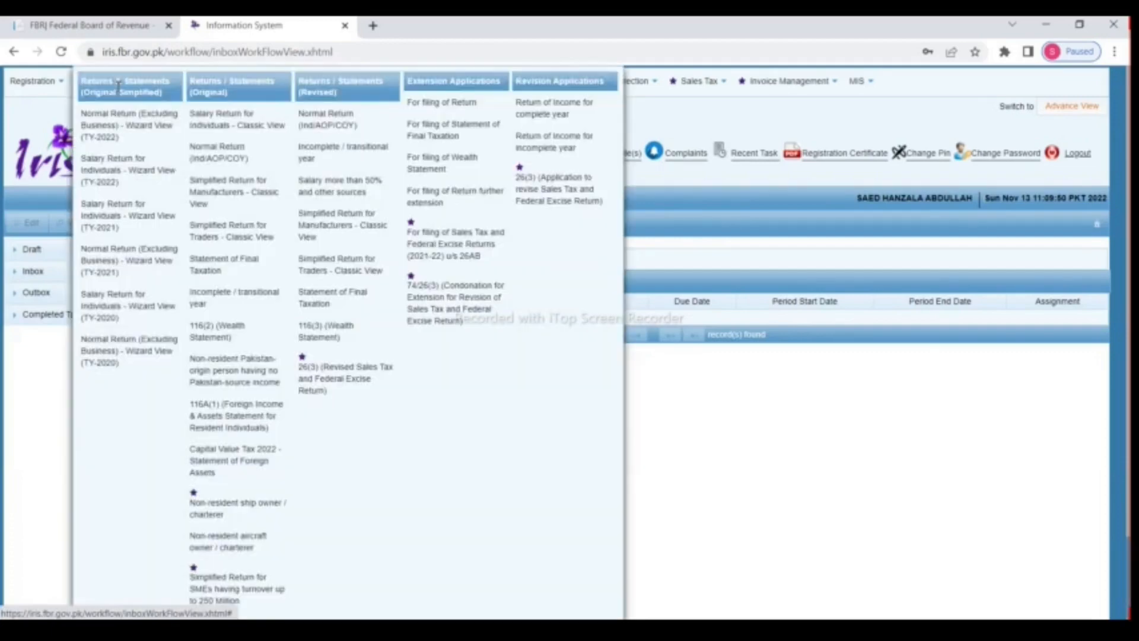
{"action": "left_click", "coordinate": [225, 166]}
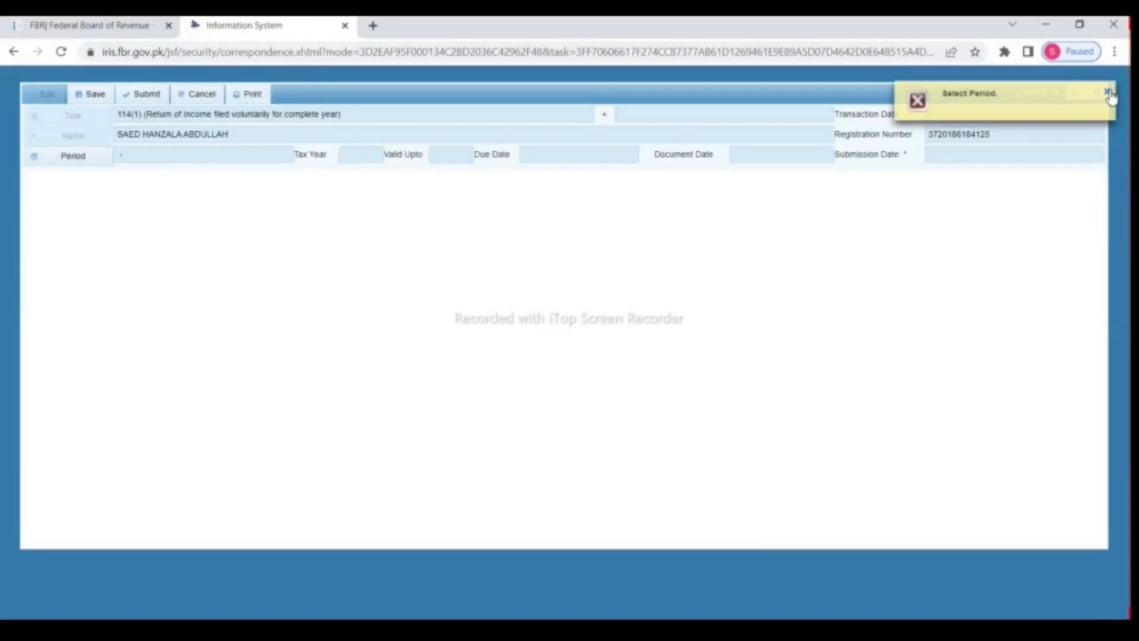
{"action": "left_click", "coordinate": [1108, 92]}
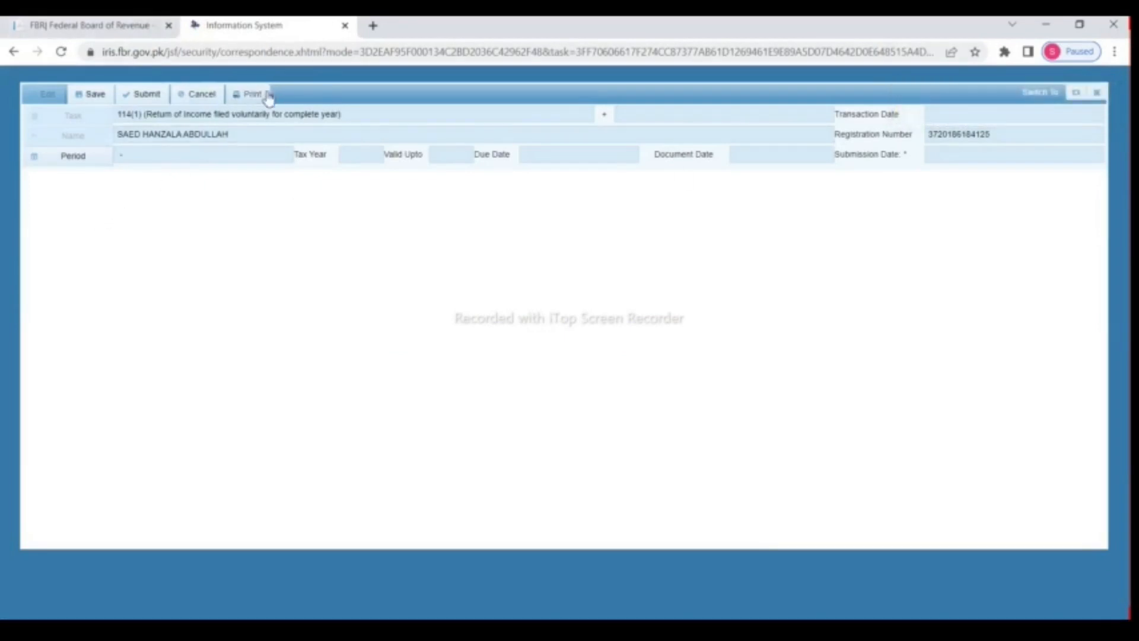
{"action": "left_click", "coordinate": [87, 162]}
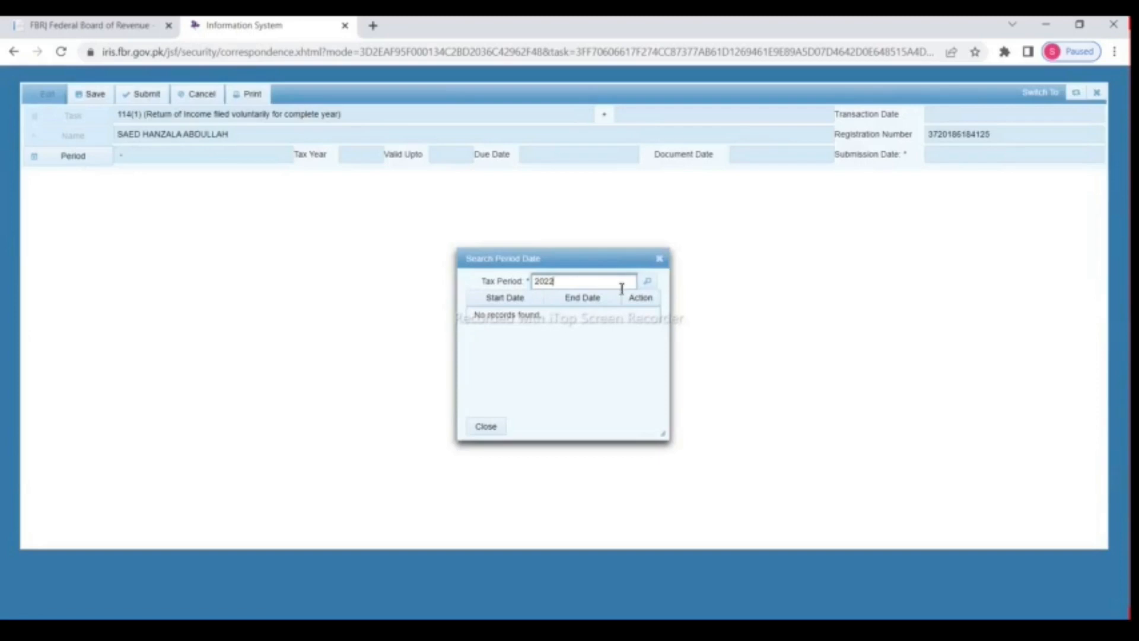
{"action": "left_click", "coordinate": [648, 281]}
{"action": "left_click", "coordinate": [643, 315]}
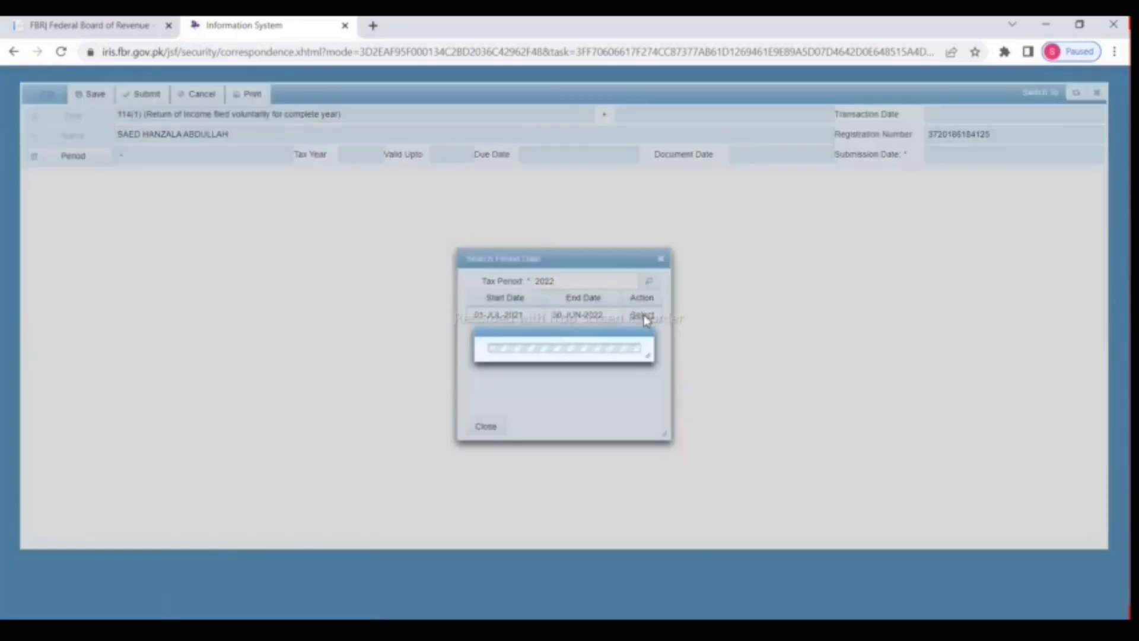
Step: Save the draft and enter salary row 1009 as 350,000 with 35,000 exempt
{"action": "left_click", "coordinate": [92, 94]}
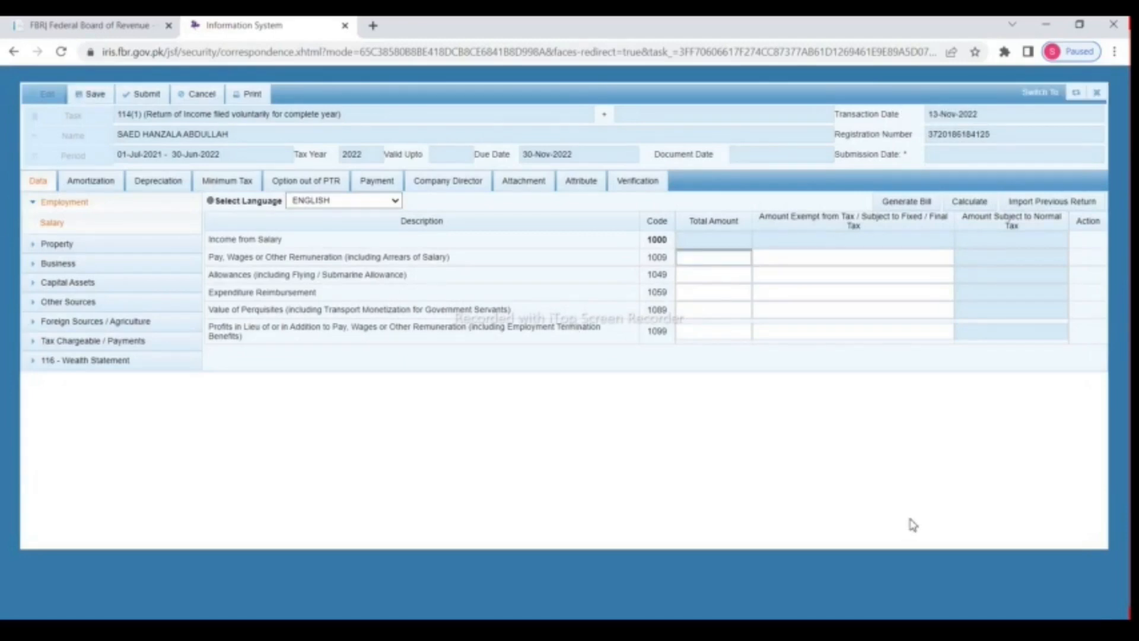
{"action": "type", "text": "350000"}
{"action": "left_click", "coordinate": [856, 266]}
{"action": "type", "text": "35000"}
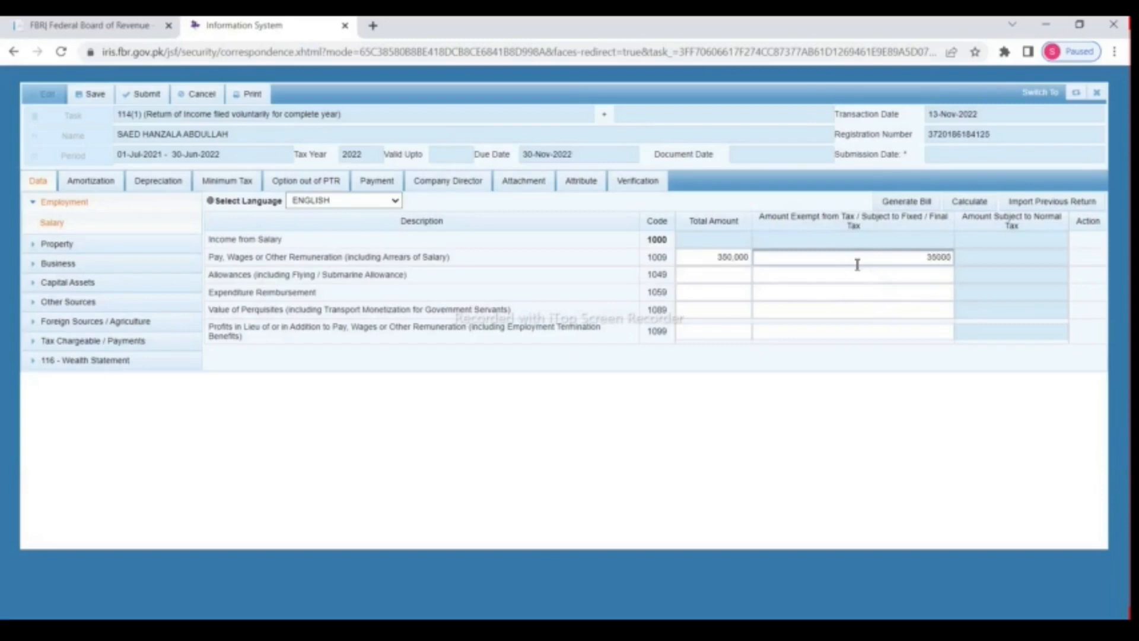
{"action": "left_click", "coordinate": [984, 204]}
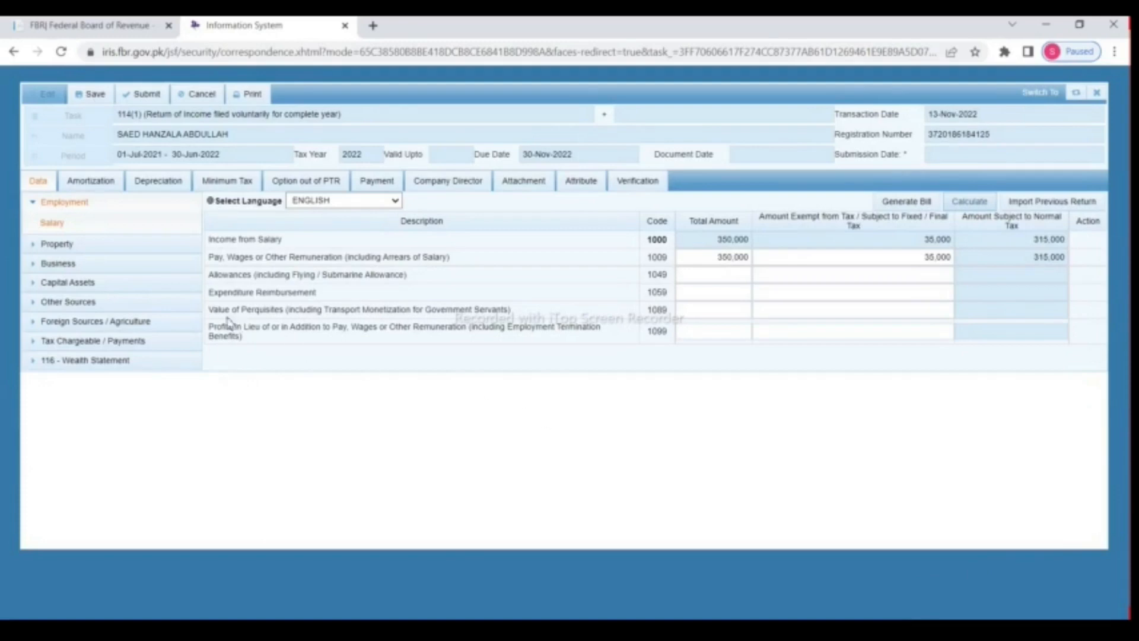
Step: Enter 300,000 rent received in property row 2001 and calculate 240,000 taxable property income
{"action": "left_click", "coordinate": [34, 202]}
{"action": "left_click", "coordinate": [43, 222]}
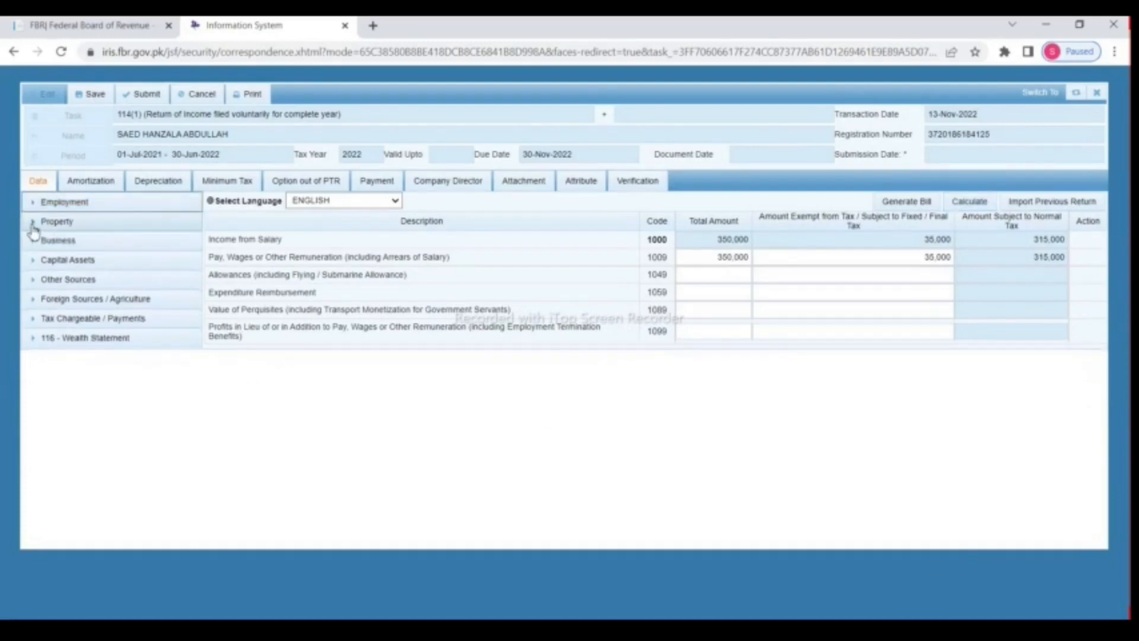
{"action": "left_click", "coordinate": [80, 242]}
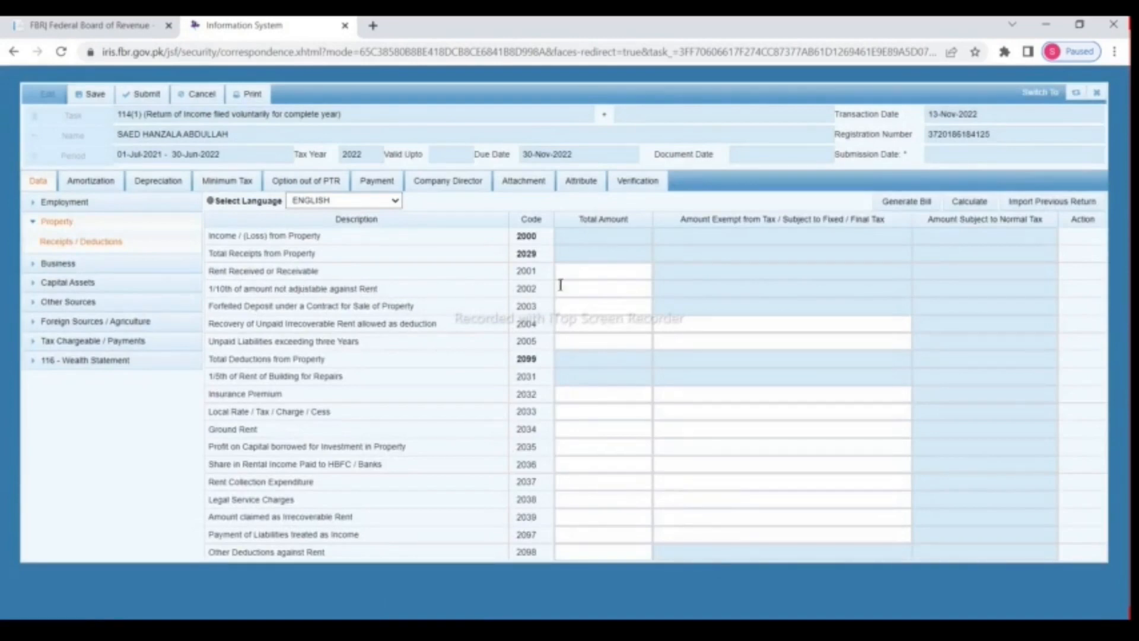
{"action": "left_click", "coordinate": [590, 273]}
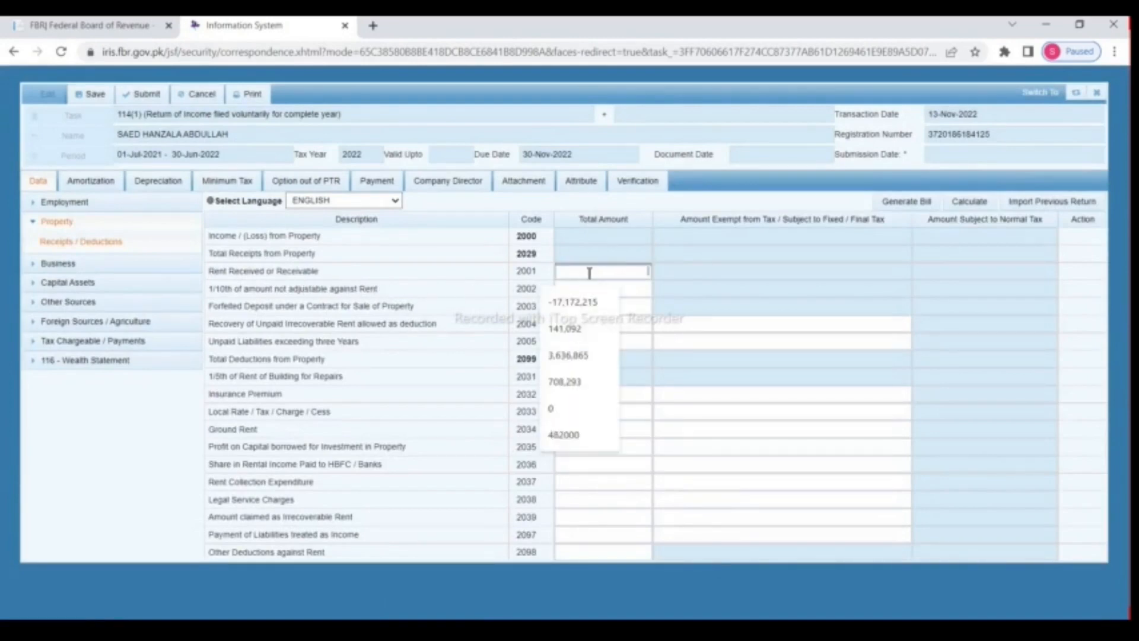
{"action": "type", "text": "300000"}
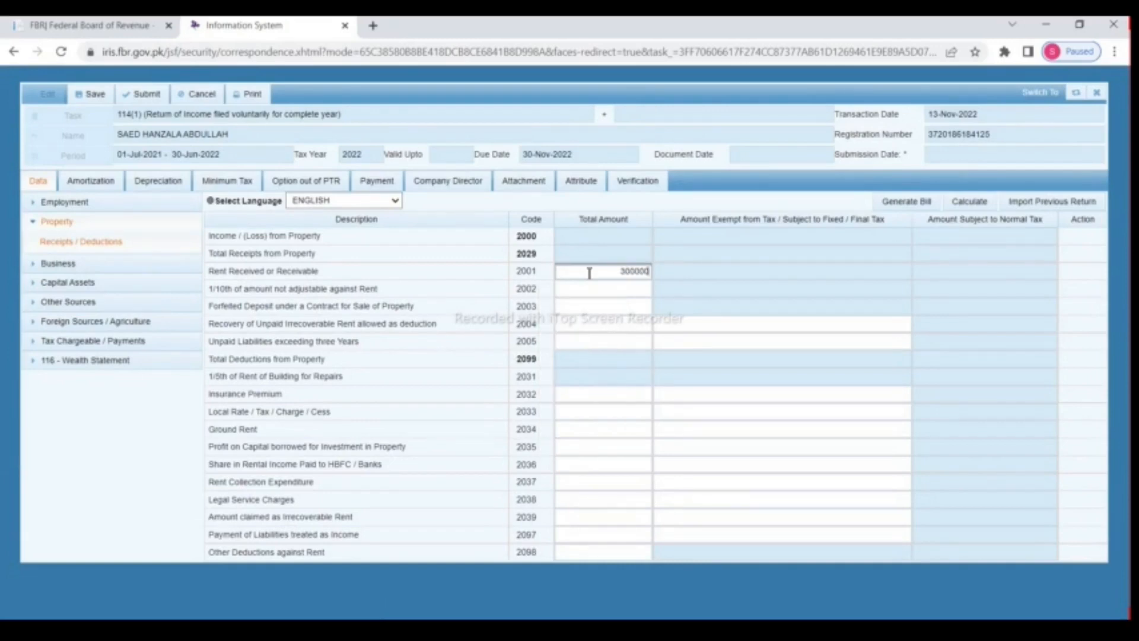
{"action": "left_click", "coordinate": [969, 203]}
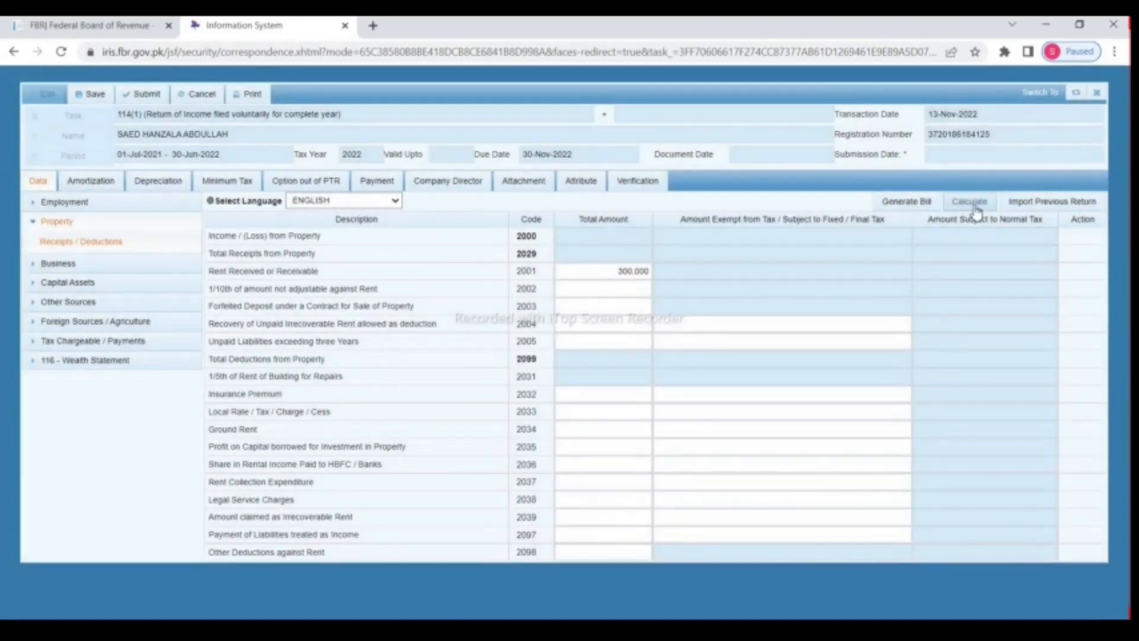
{"action": "left_click", "coordinate": [974, 206]}
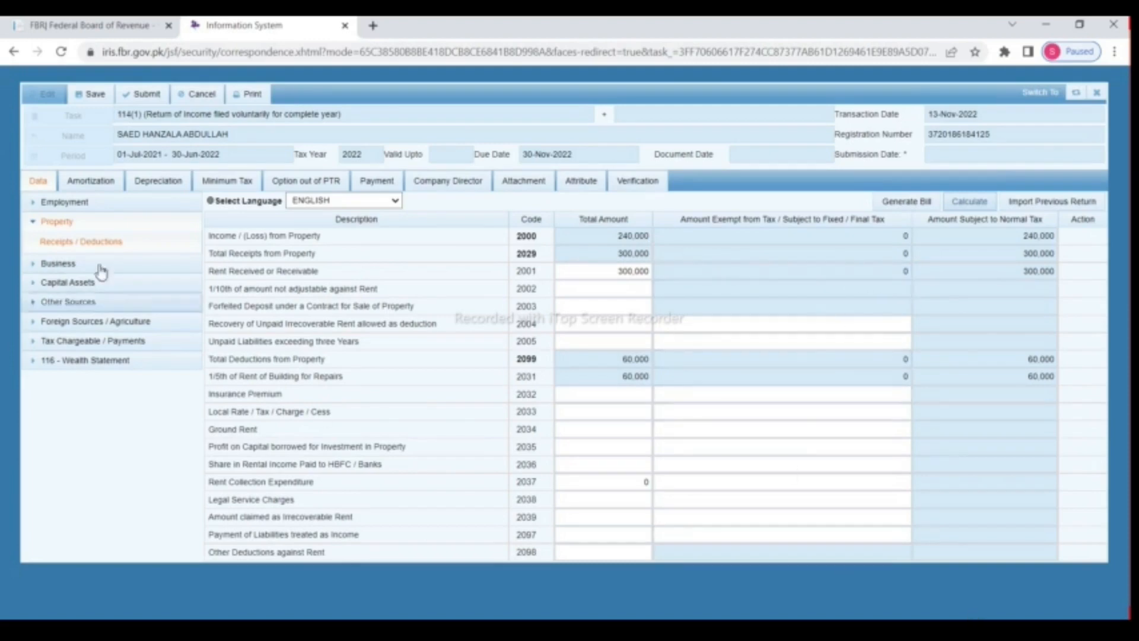
Step: Enter 1,500,000 under Others (3128) in Business Other Revenues and calculate the totals
{"action": "left_click", "coordinate": [32, 223]}
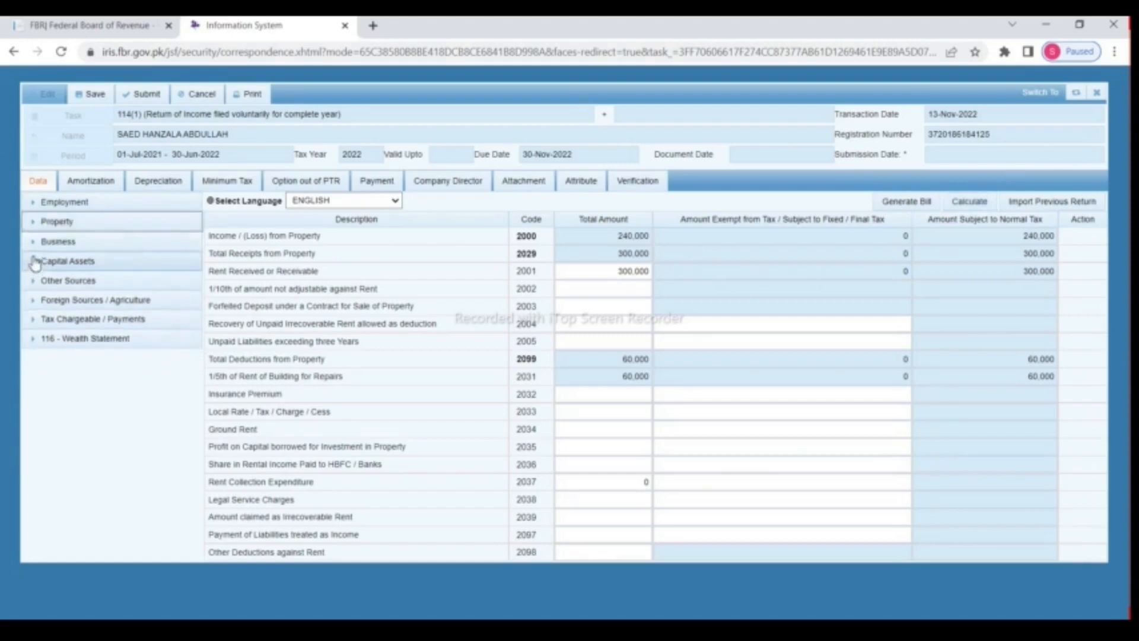
{"action": "left_click", "coordinate": [34, 241]}
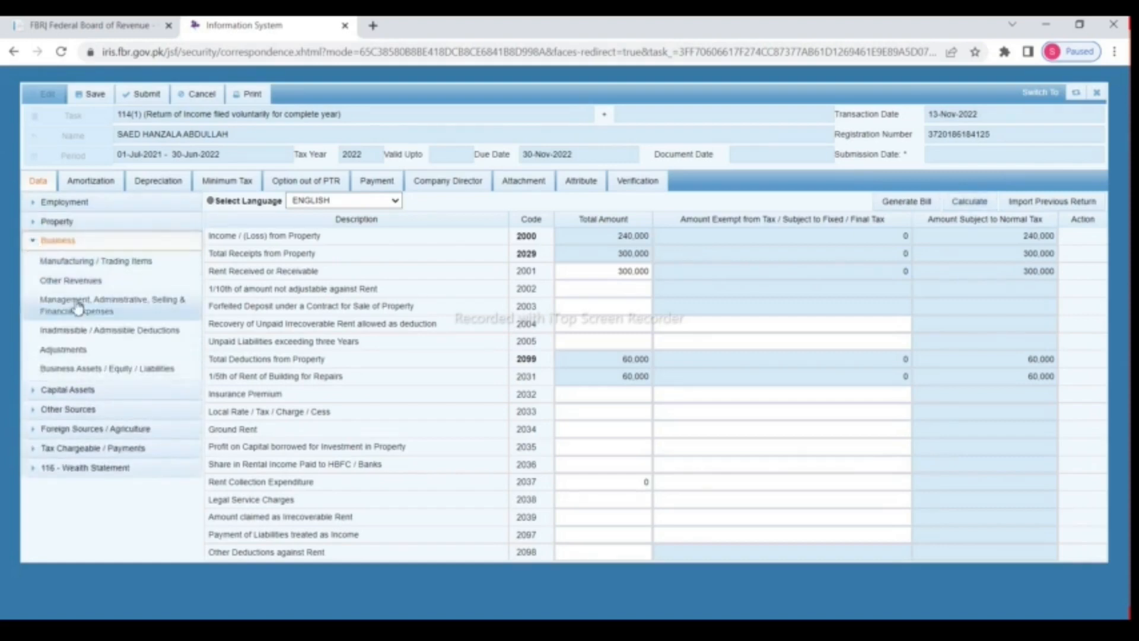
{"action": "left_click", "coordinate": [977, 612]}
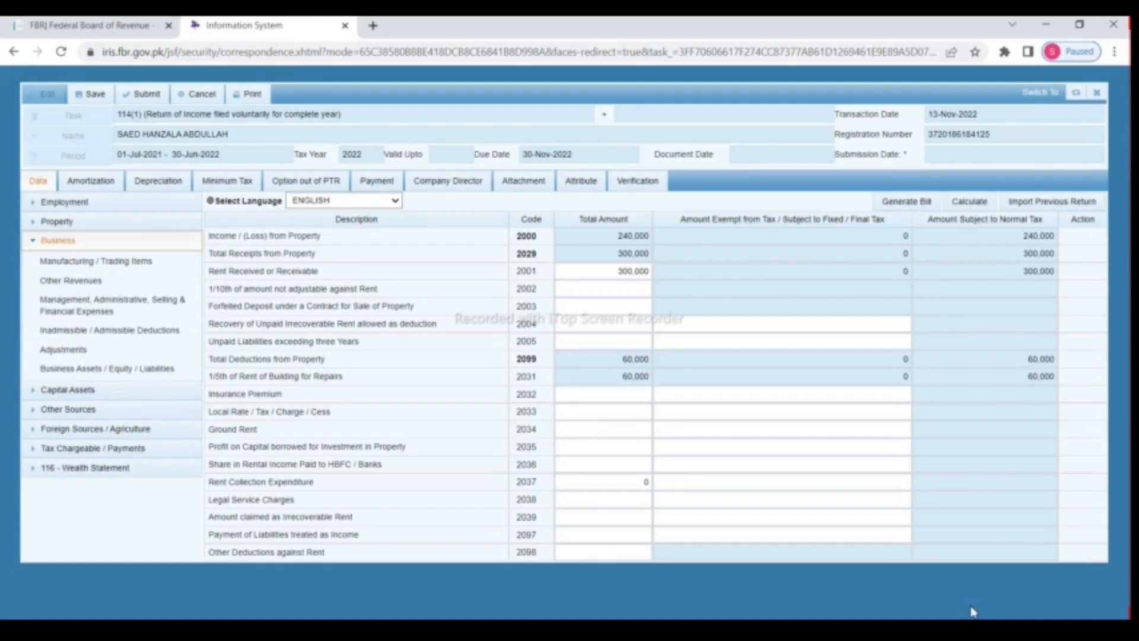
{"action": "left_click", "coordinate": [92, 285]}
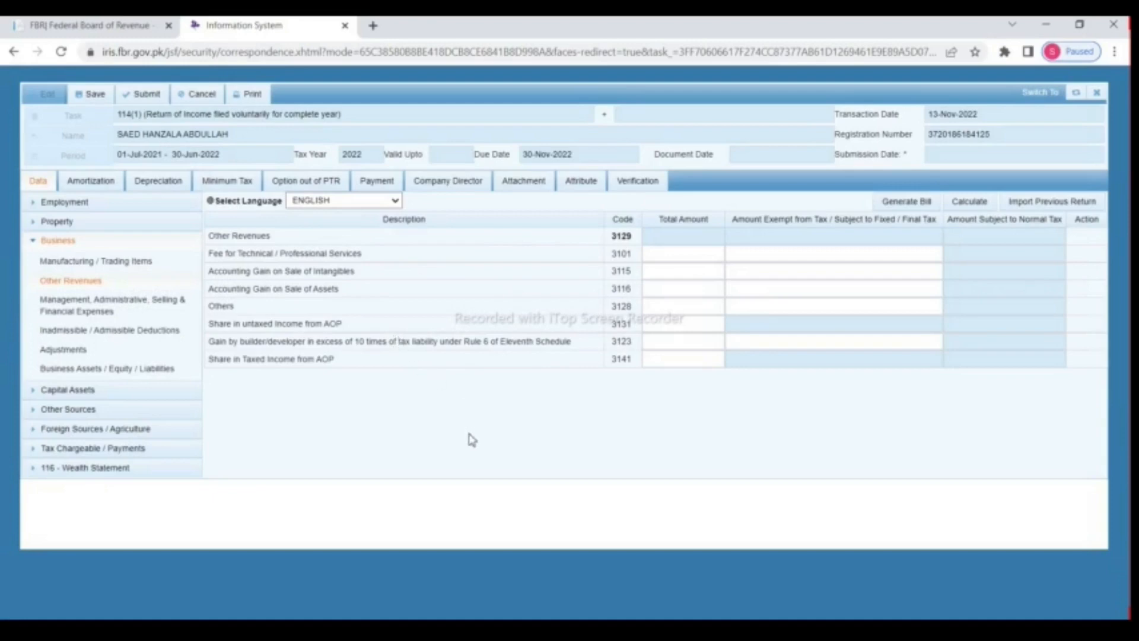
{"action": "left_click", "coordinate": [666, 307]}
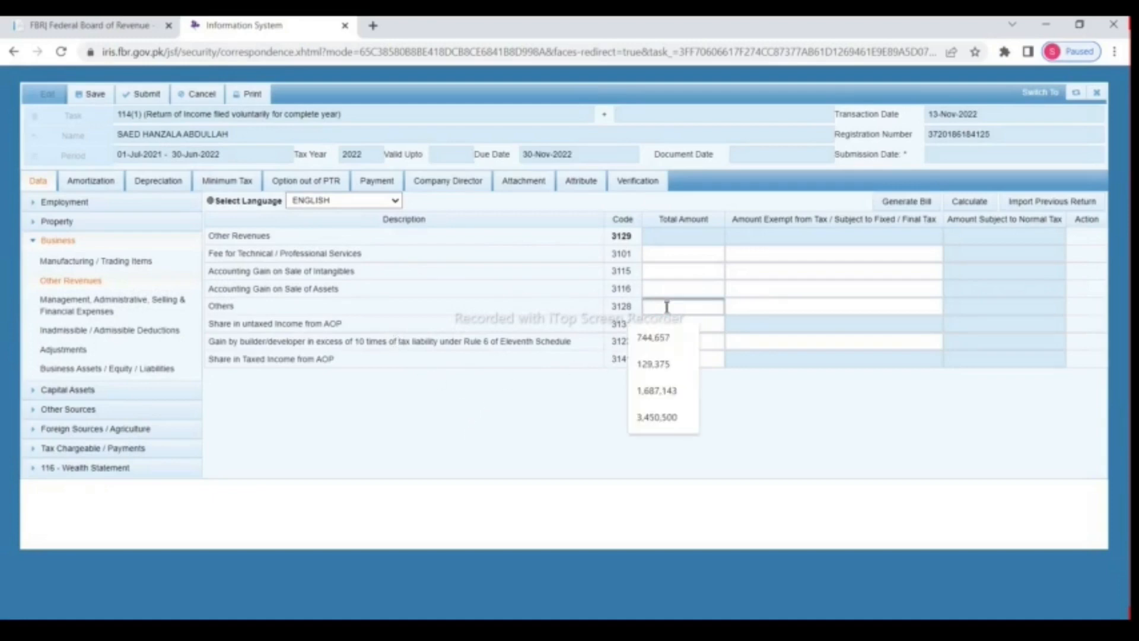
{"action": "type", "text": "1500000"}
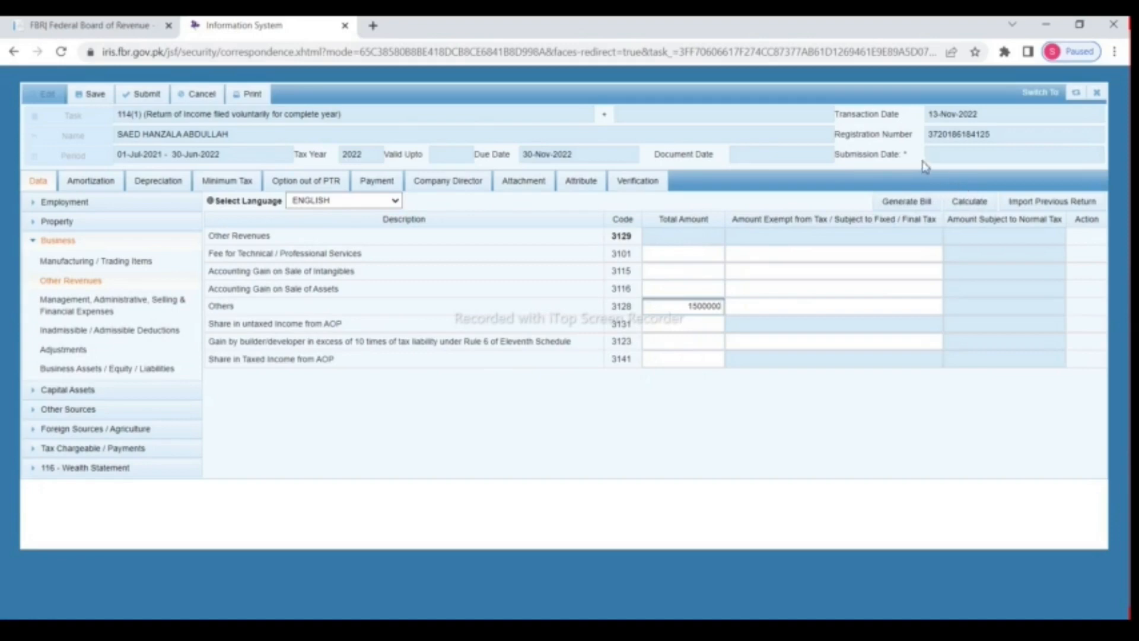
{"action": "left_click", "coordinate": [963, 203]}
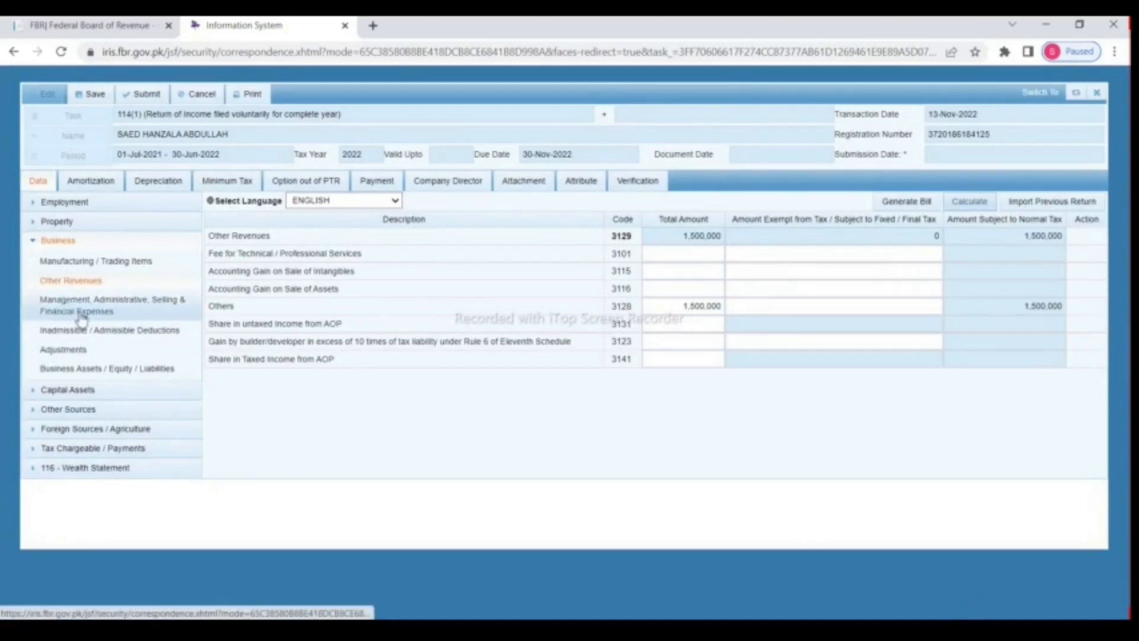
{"action": "left_click", "coordinate": [100, 304]}
Step: Enter rent 200,000, rates and taxes 20,000 and salaries 175,000 as business expenses
{"action": "left_click", "coordinate": [586, 254]}
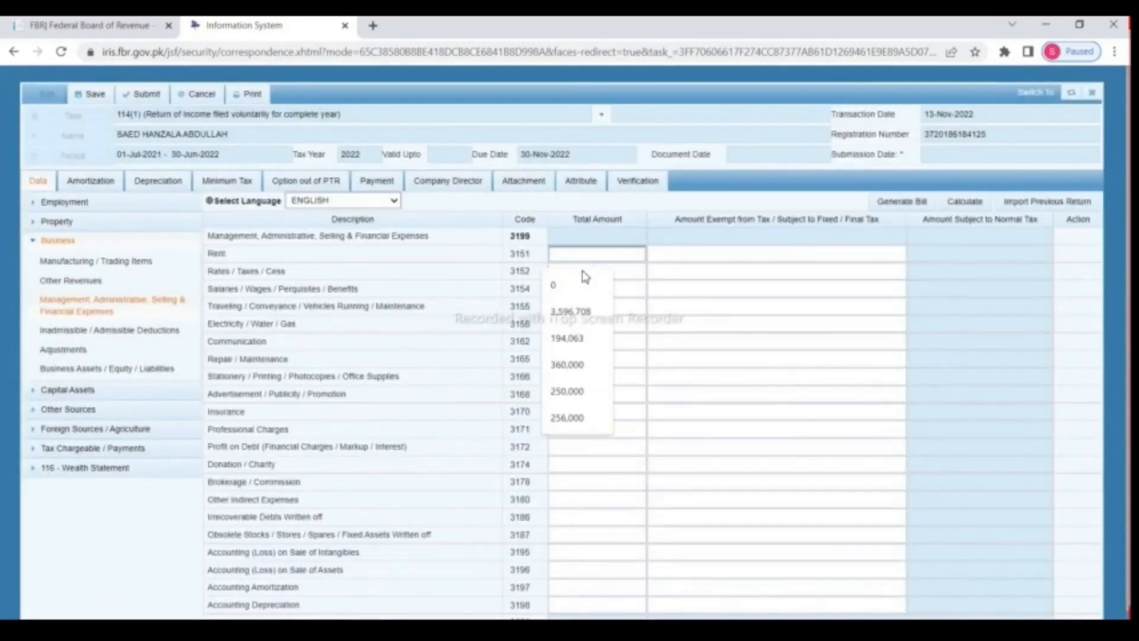
{"action": "type", "text": "200000"}
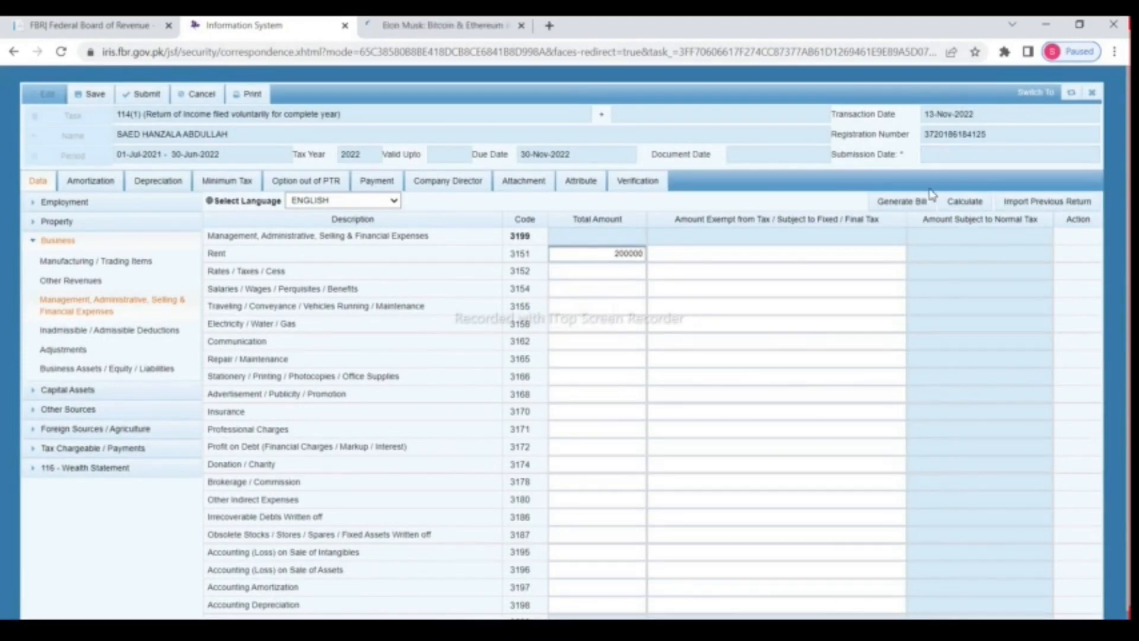
{"action": "left_click", "coordinate": [948, 201]}
{"action": "left_click", "coordinate": [948, 202]}
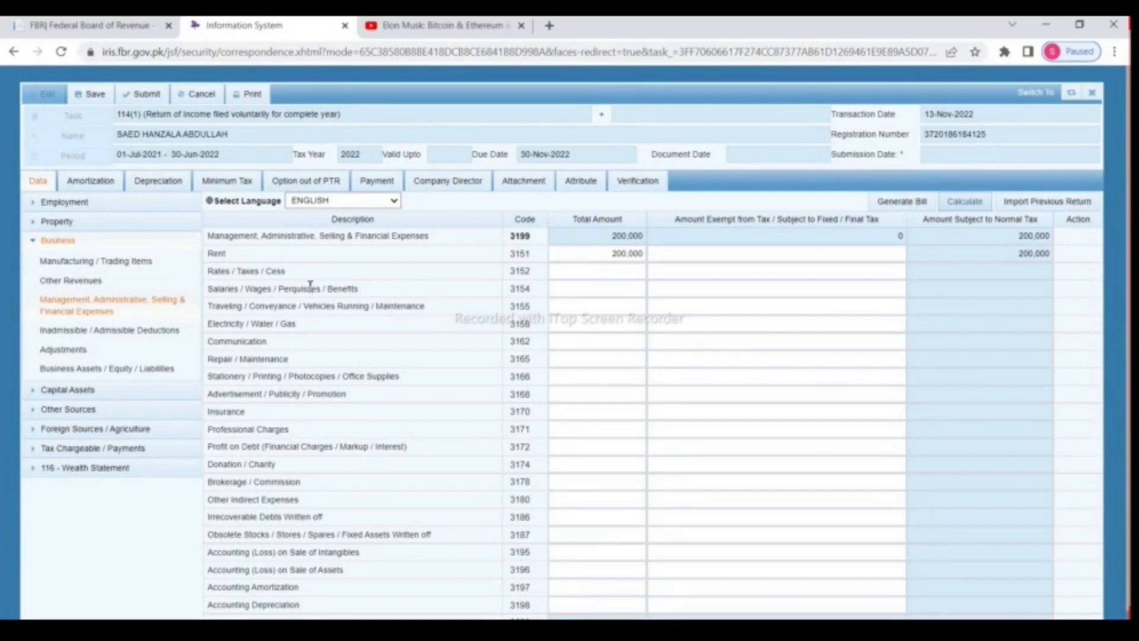
{"action": "left_click", "coordinate": [575, 272]}
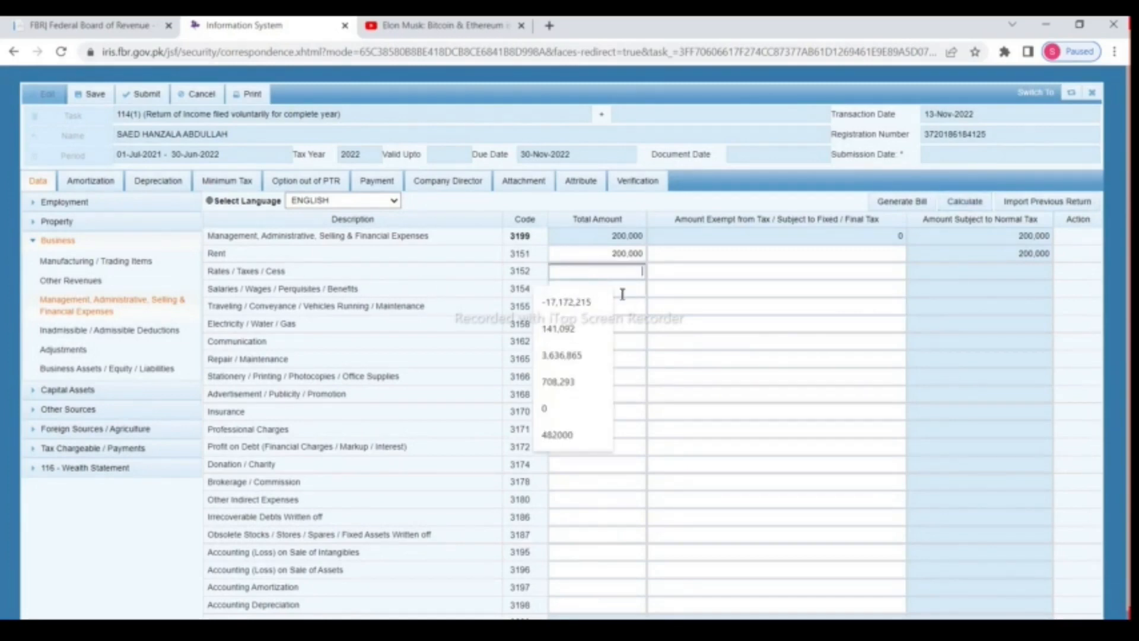
{"action": "type", "text": "20000"}
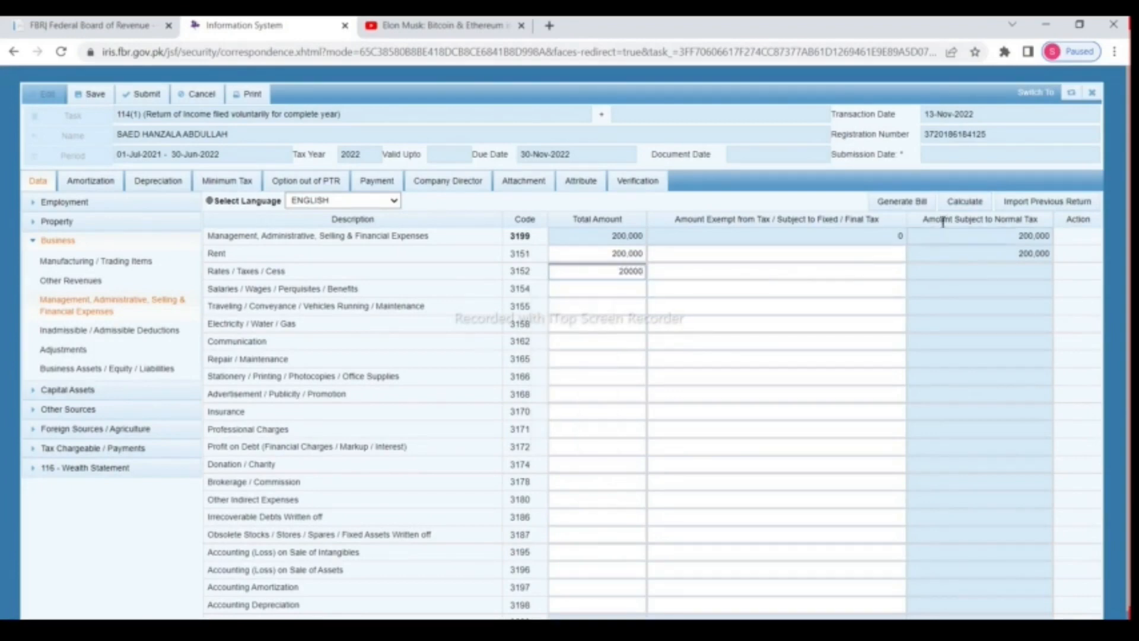
{"action": "left_click", "coordinate": [964, 204]}
{"action": "left_click", "coordinate": [966, 207]}
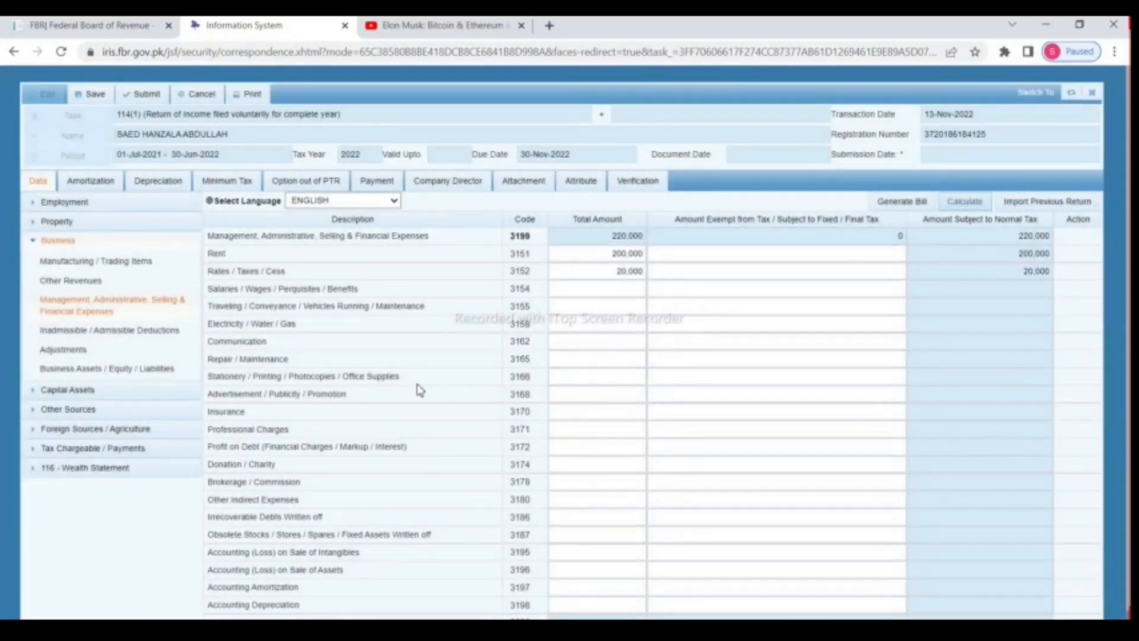
{"action": "left_click", "coordinate": [555, 290]}
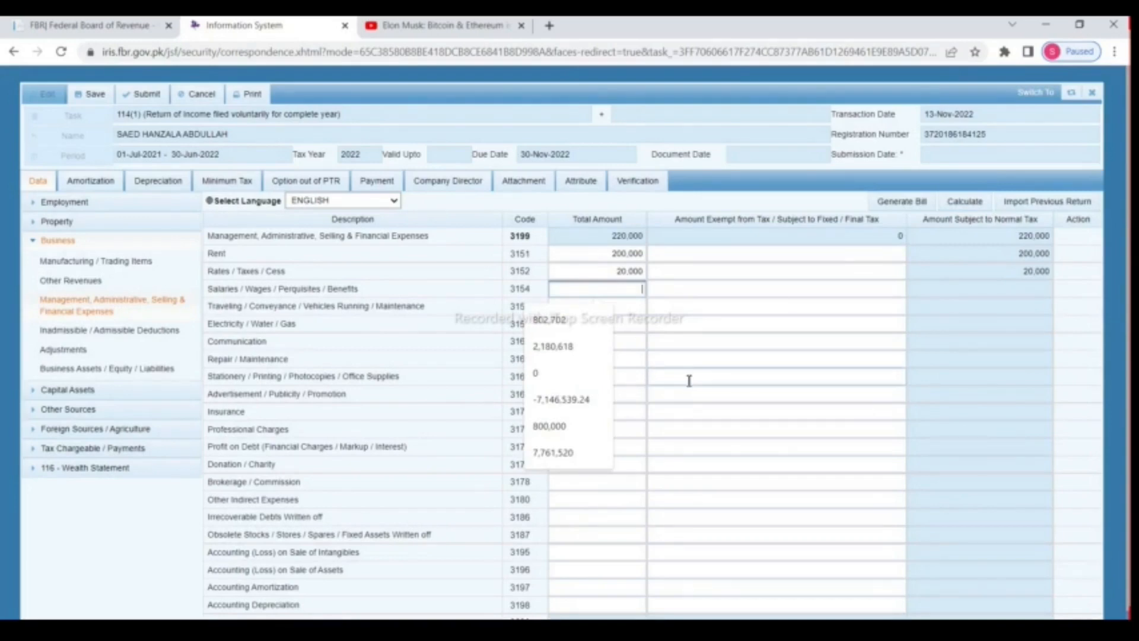
{"action": "type", "text": "175000"}
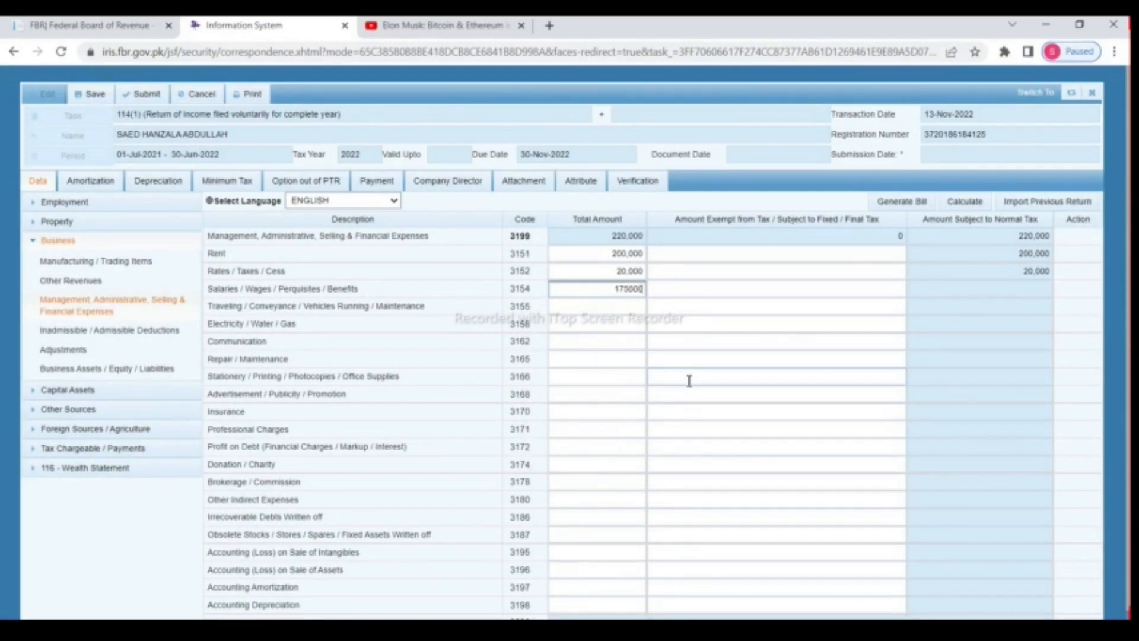
{"action": "left_click", "coordinate": [961, 202]}
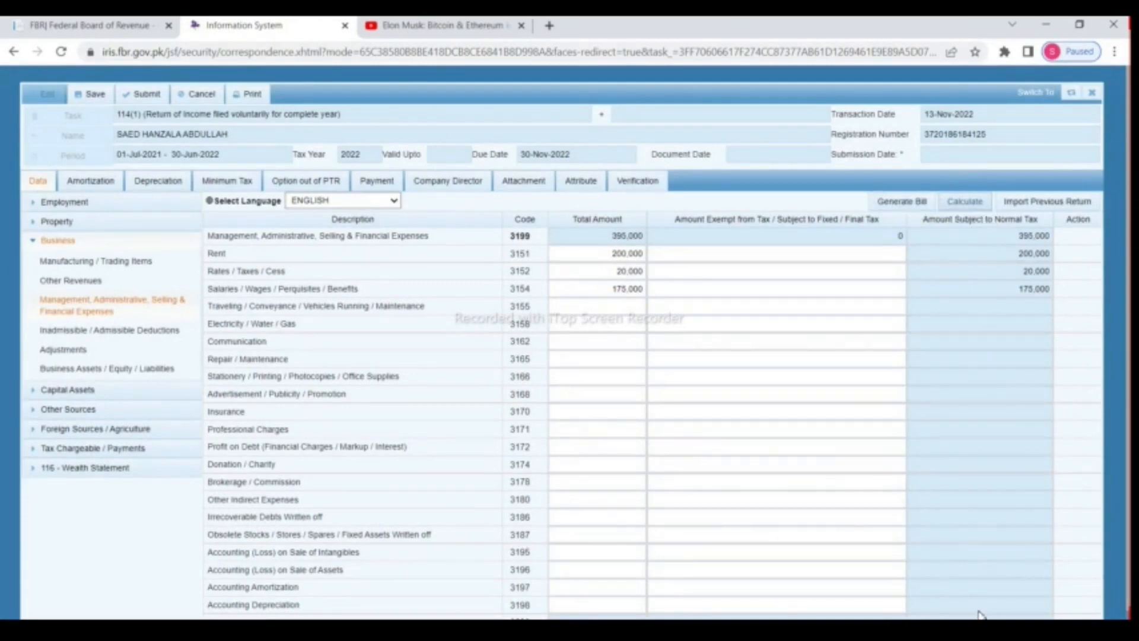
Step: Add traveling 40,000 and electricity 30,000 expenses and recalculate
{"action": "left_click", "coordinate": [604, 306]}
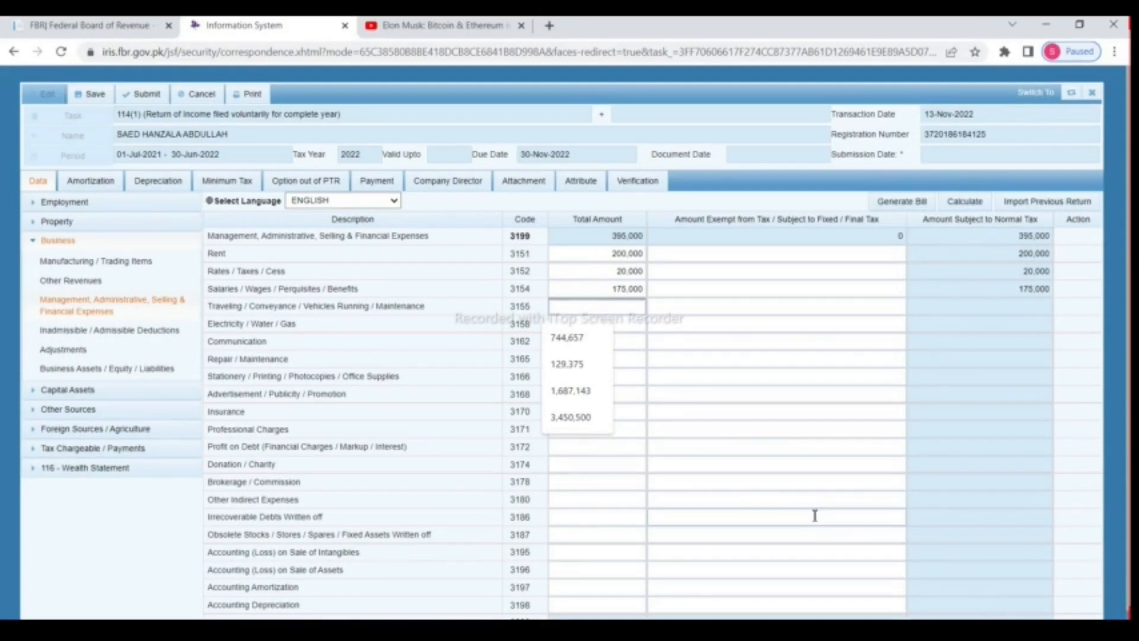
{"action": "type", "text": "40000"}
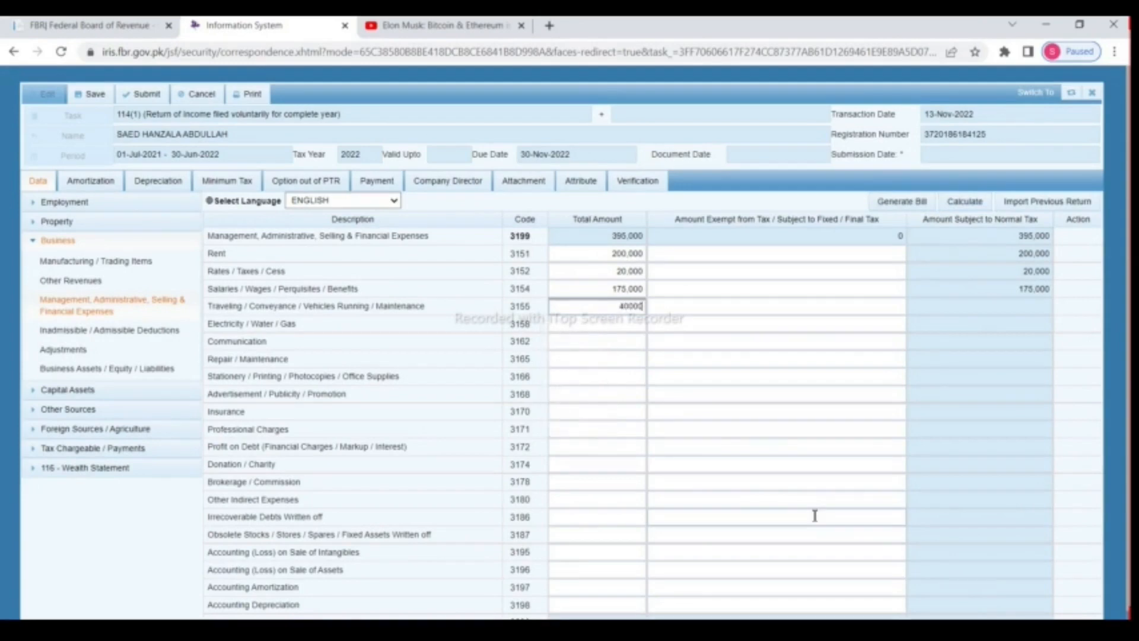
{"action": "left_click", "coordinate": [953, 204]}
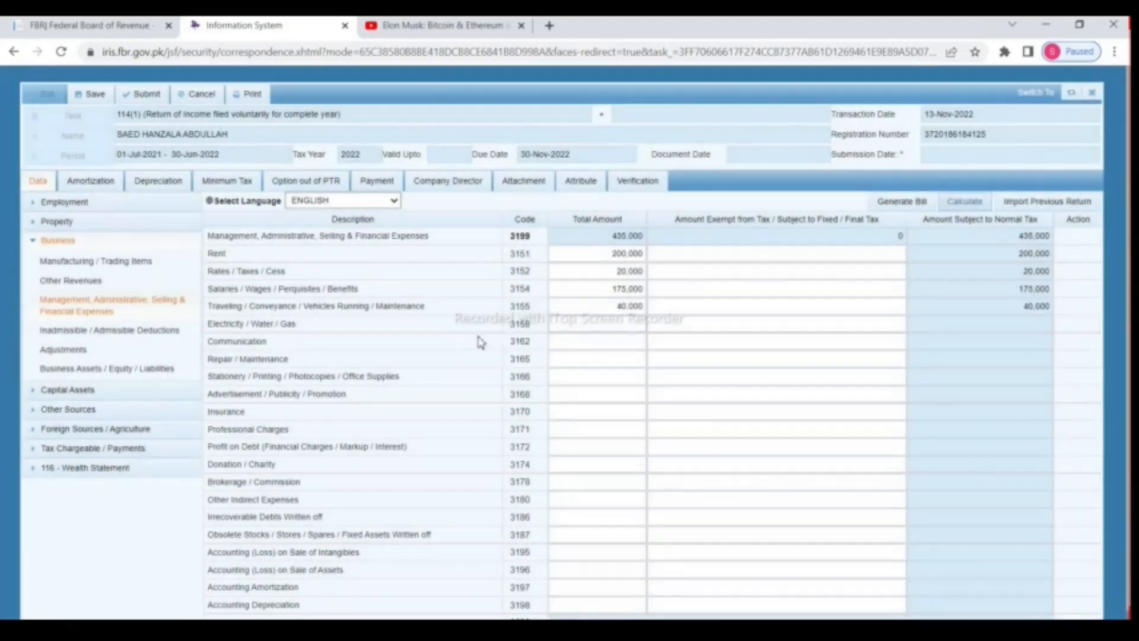
{"action": "left_click", "coordinate": [603, 339]}
{"action": "left_click", "coordinate": [604, 329]}
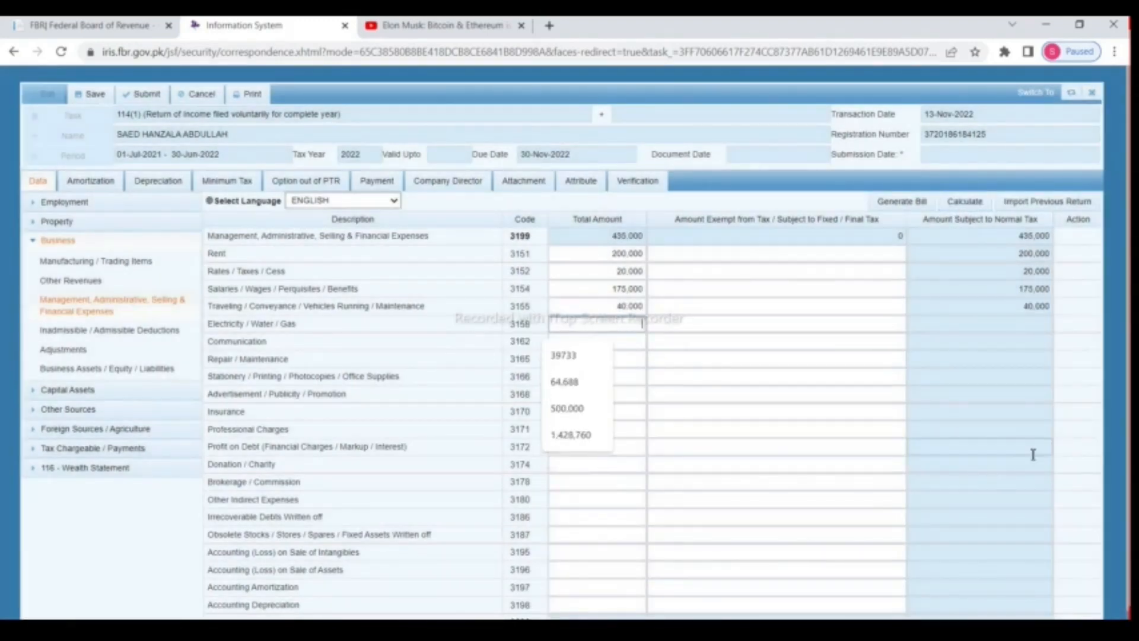
{"action": "type", "text": "30000"}
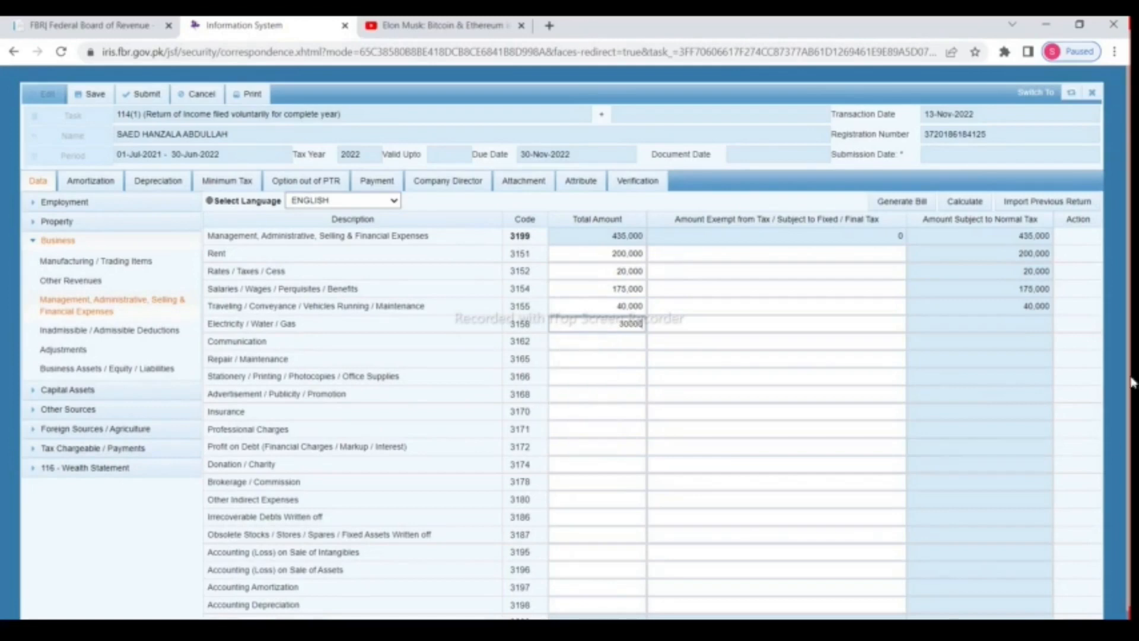
{"action": "left_click", "coordinate": [973, 204]}
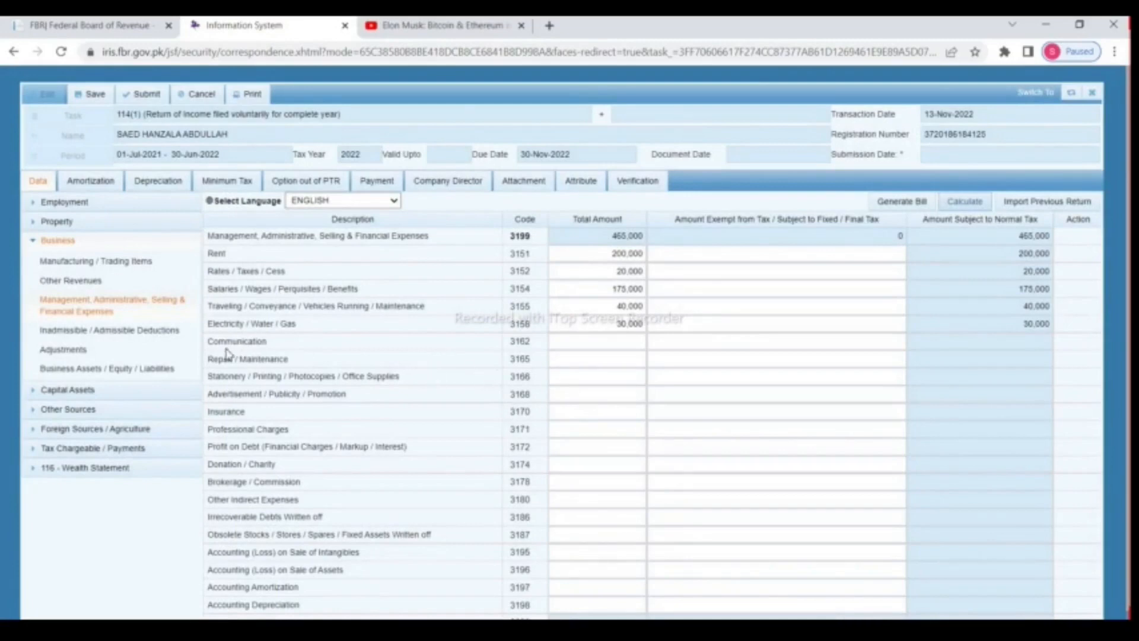
Step: Add communication 8,000, repair 7,500 and stationery 4,000, bringing expenses to 464,500
{"action": "left_click", "coordinate": [628, 349]}
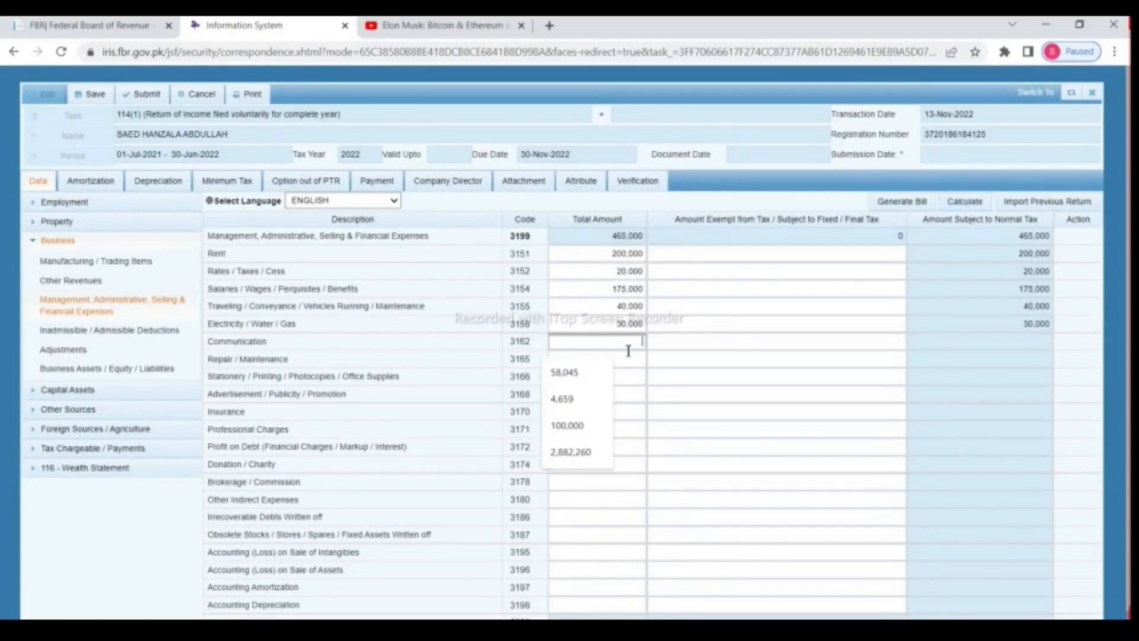
{"action": "type", "text": "8,00"}
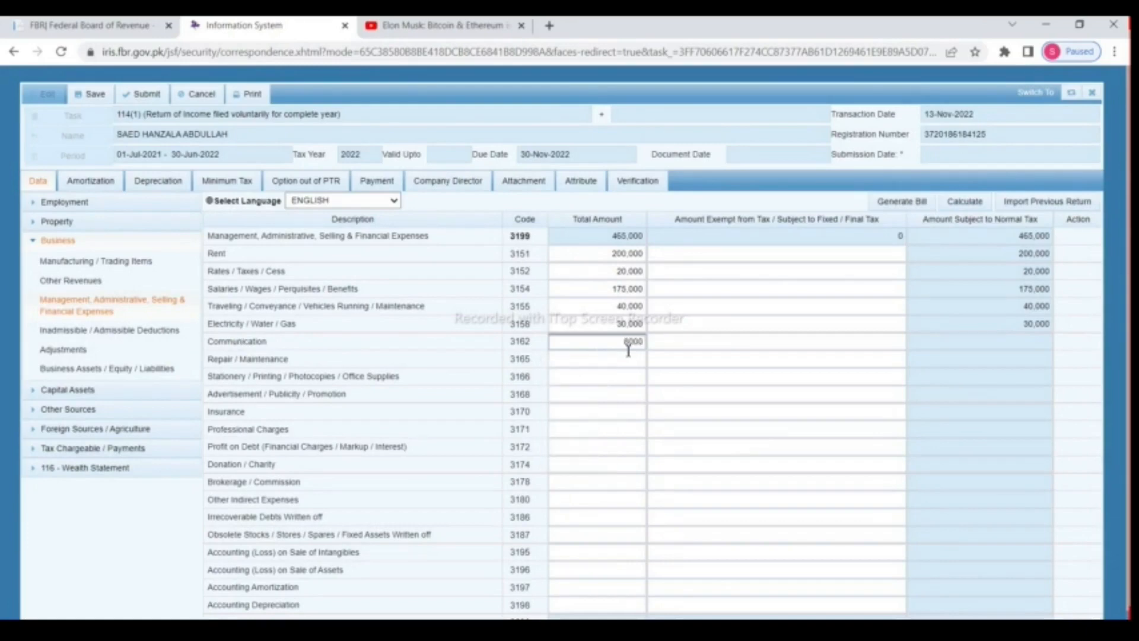
{"action": "type", "text": "0"}
{"action": "left_click", "coordinate": [623, 365]}
{"action": "type", "text": "7"}
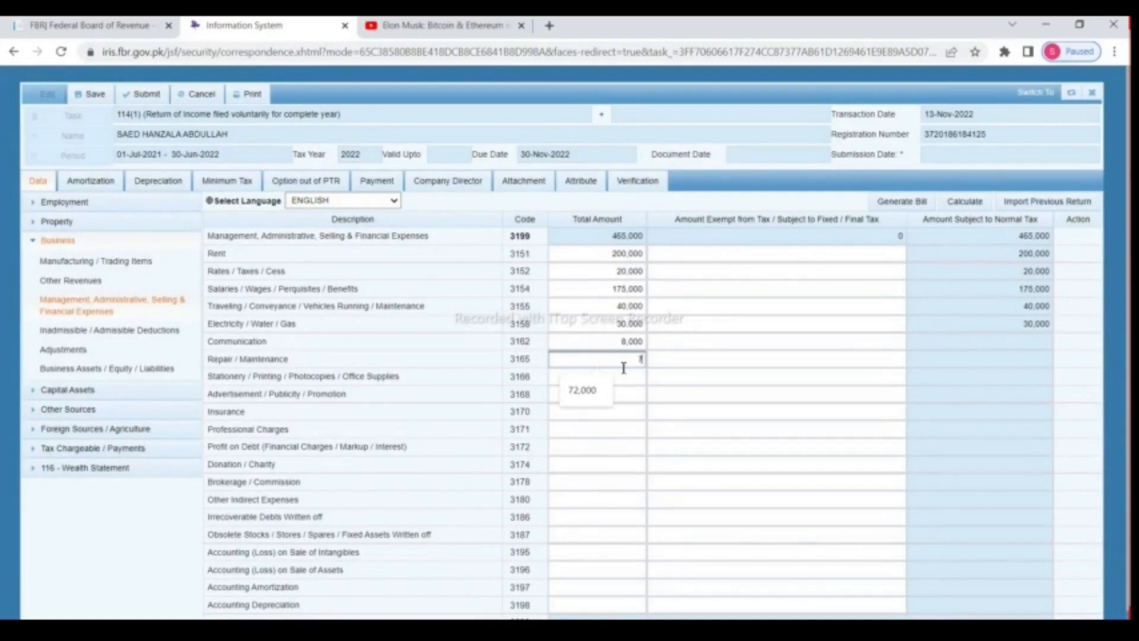
{"action": "type", "text": "500"}
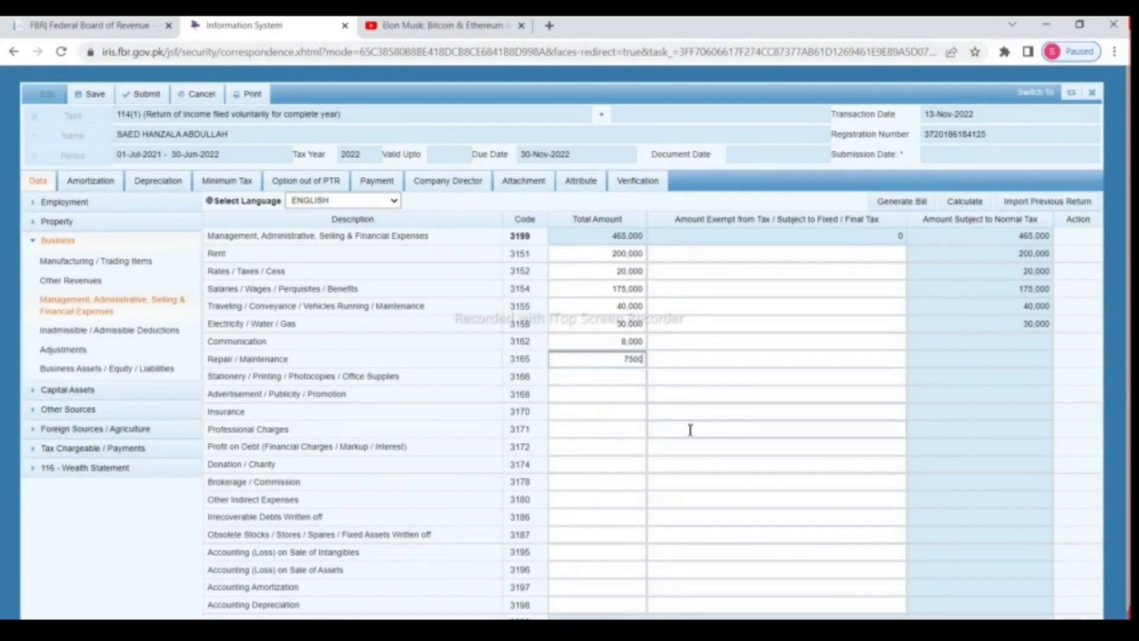
{"action": "left_click", "coordinate": [619, 379]}
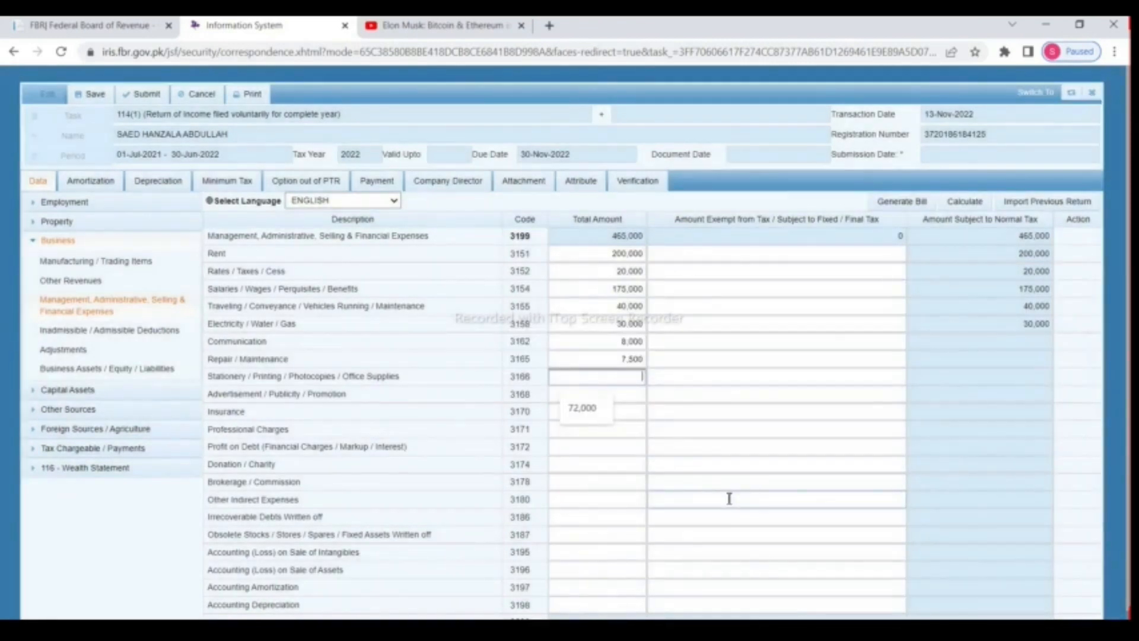
{"action": "type", "text": "4,0"}
{"action": "type", "text": "000"}
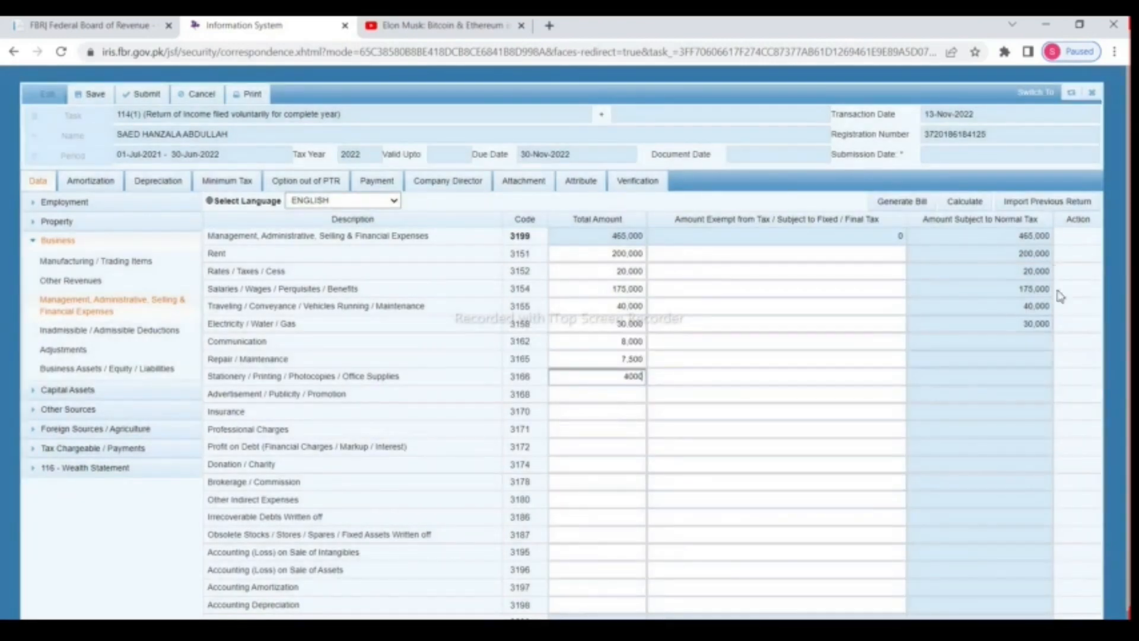
{"action": "left_click", "coordinate": [962, 202]}
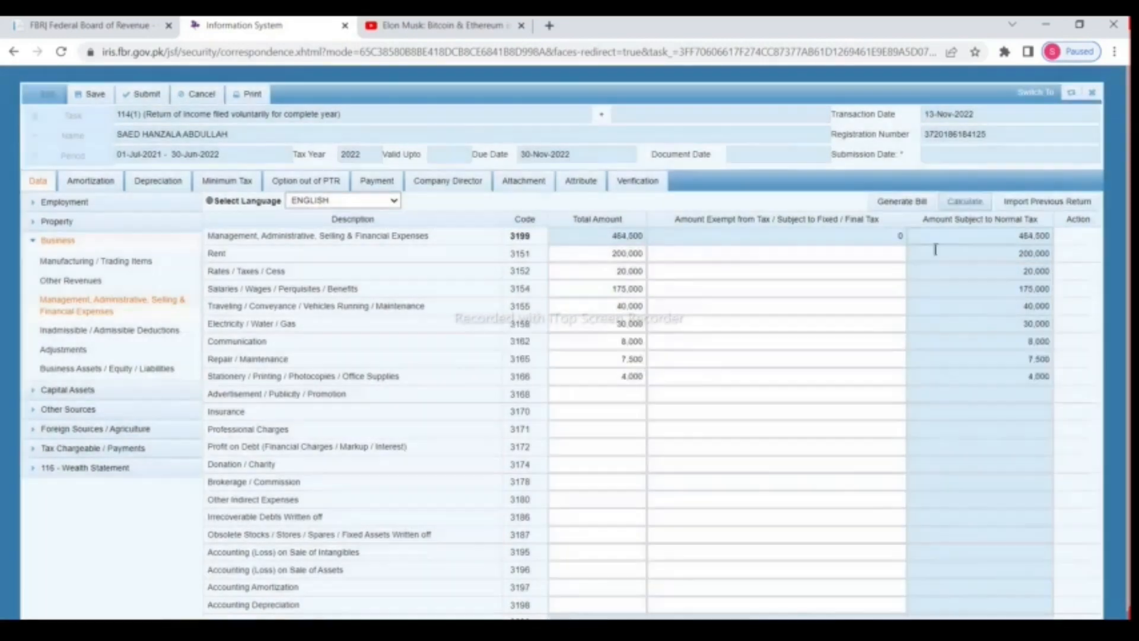
{"action": "scroll", "coordinate": [686, 395], "scroll_direction": "down", "scroll_amount": 1}
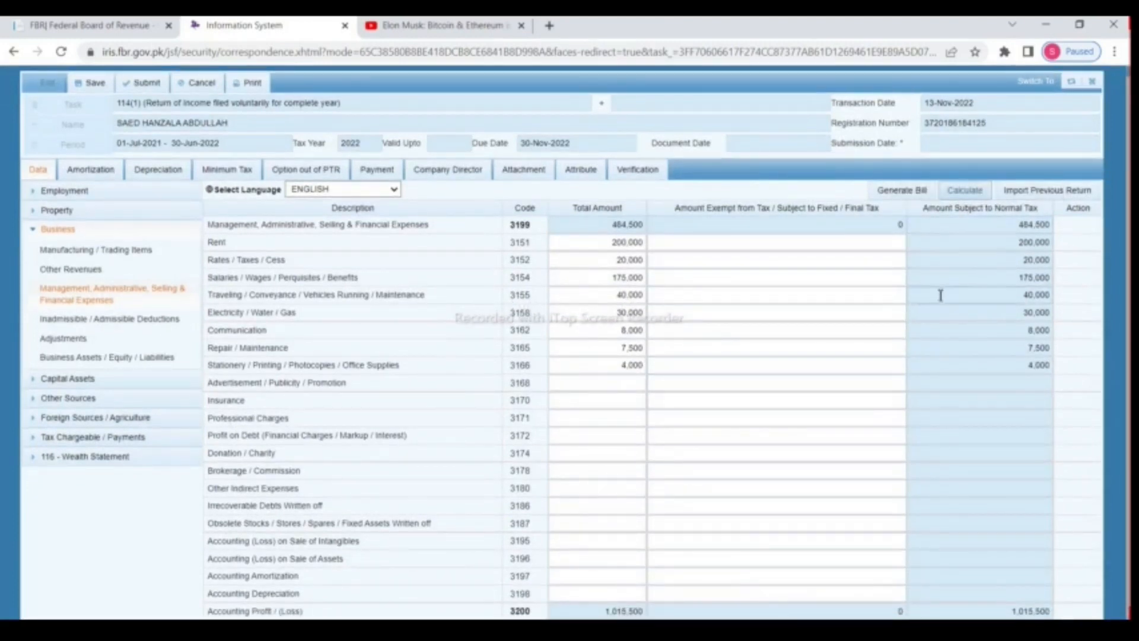
{"action": "scroll", "coordinate": [913, 280], "scroll_direction": "up", "scroll_amount": 1}
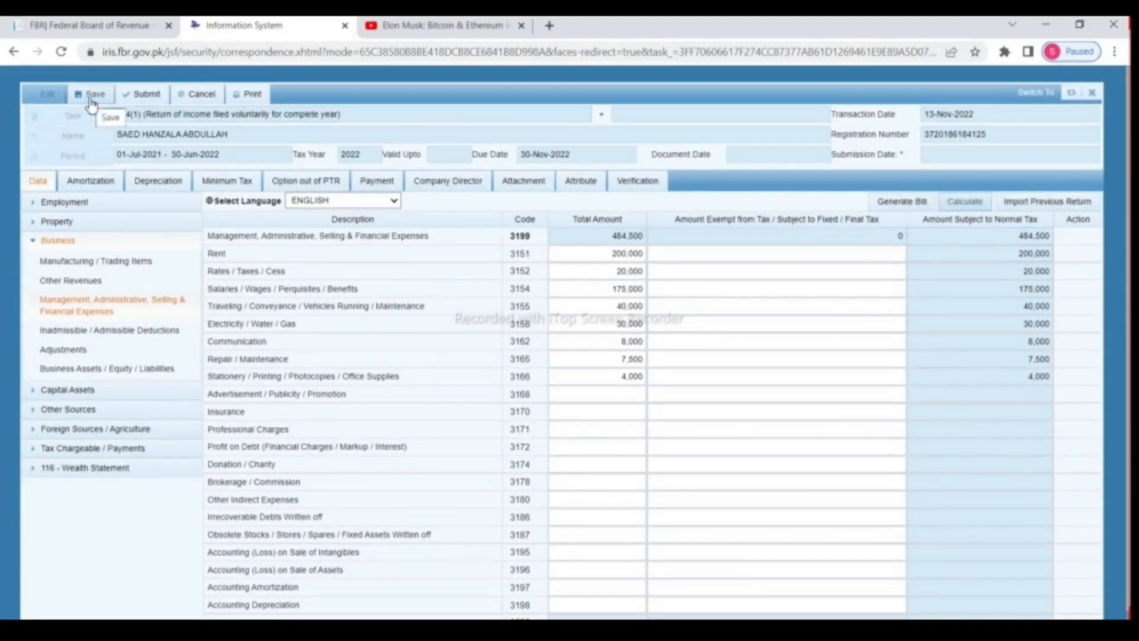
Step: Save, then add advertisement 5,000, professional charges, donation and 150,000 other indirect expenses
{"action": "left_click", "coordinate": [91, 98]}
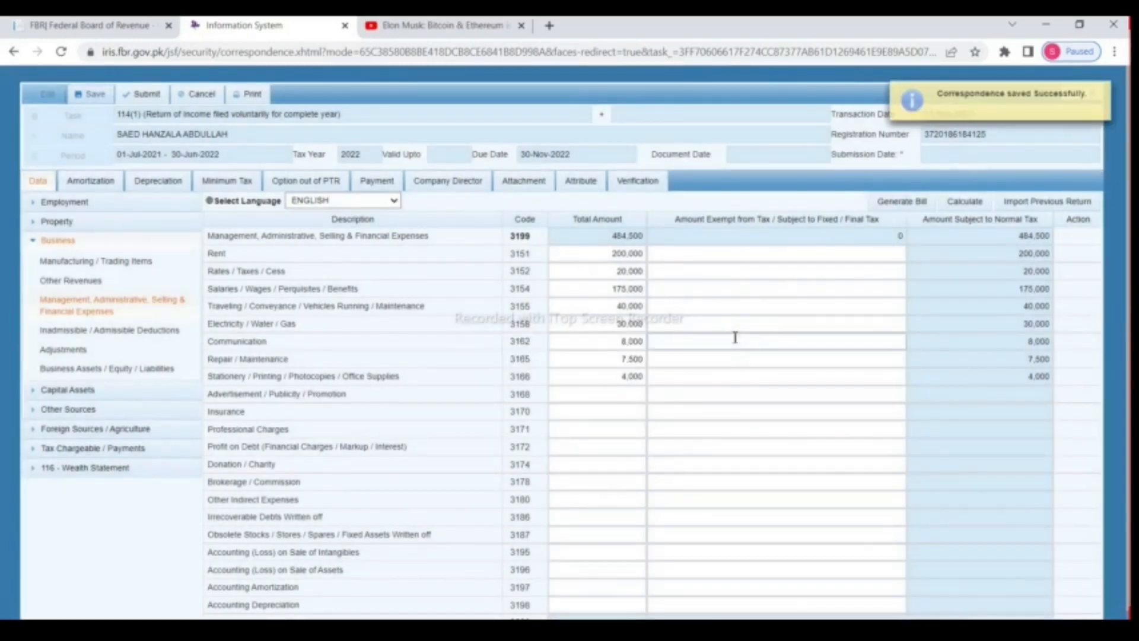
{"action": "left_click", "coordinate": [642, 394]}
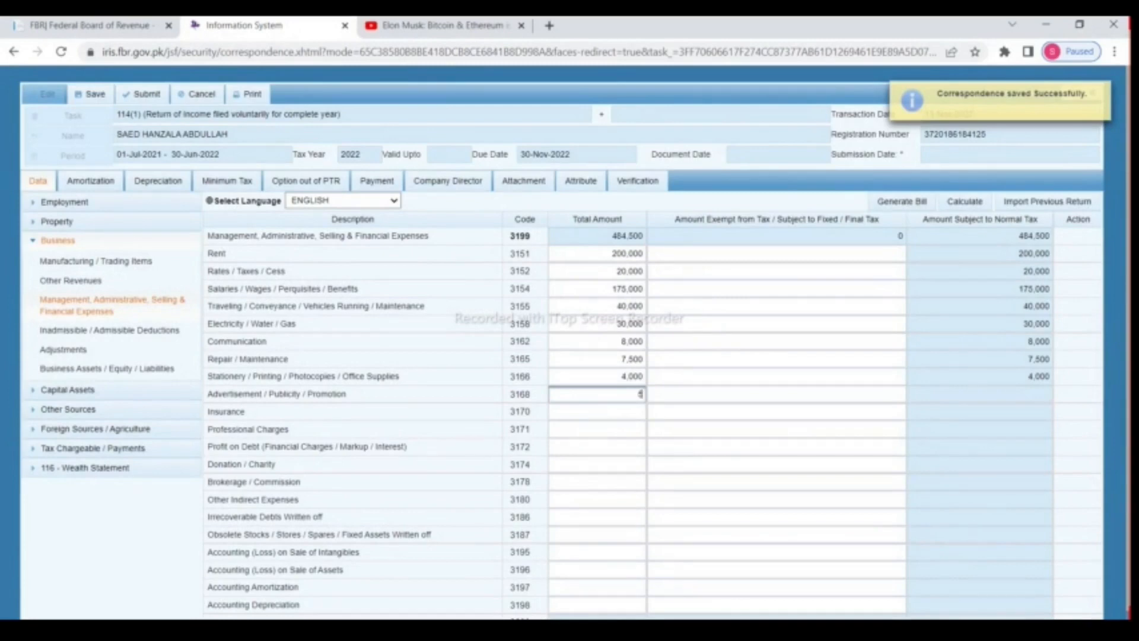
{"action": "type", "text": "50000"}
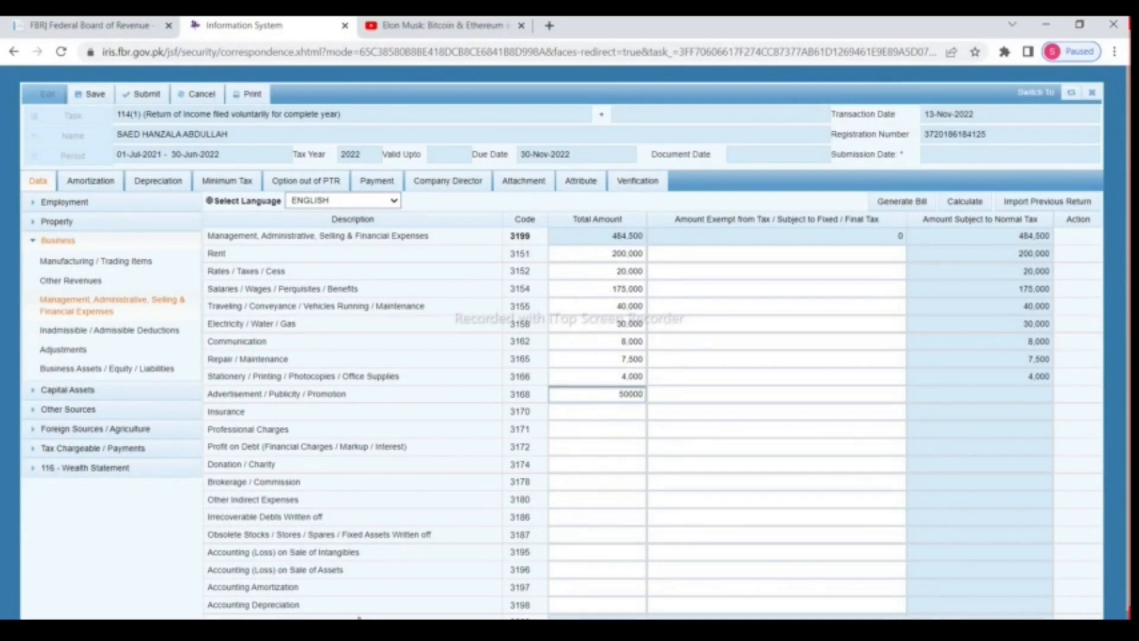
{"action": "left_click", "coordinate": [633, 430]}
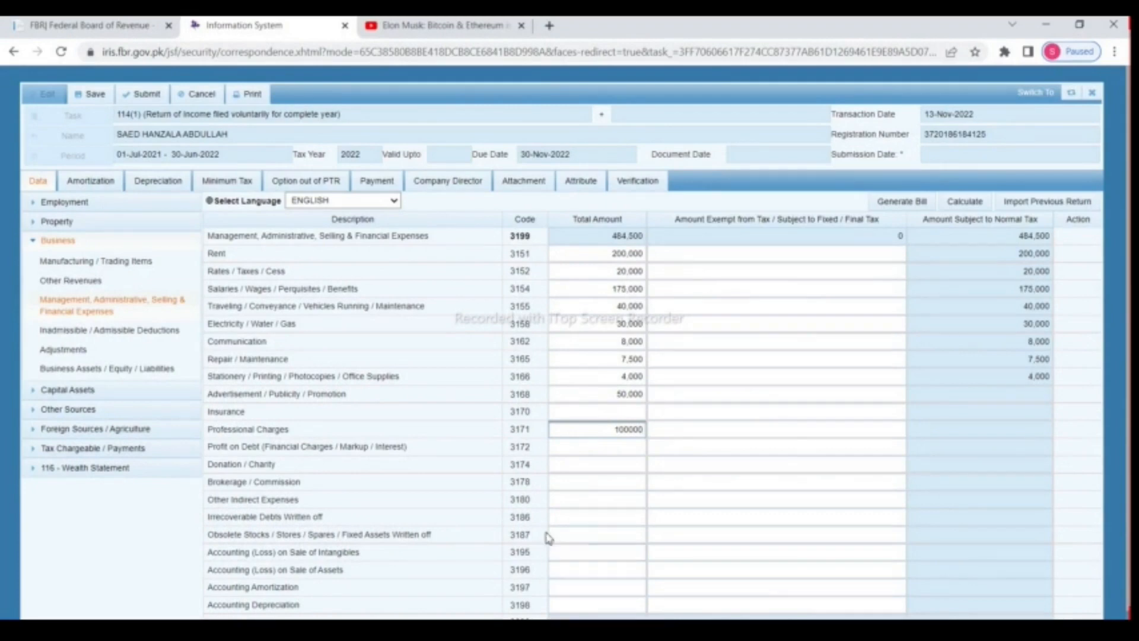
{"action": "left_click", "coordinate": [611, 469]}
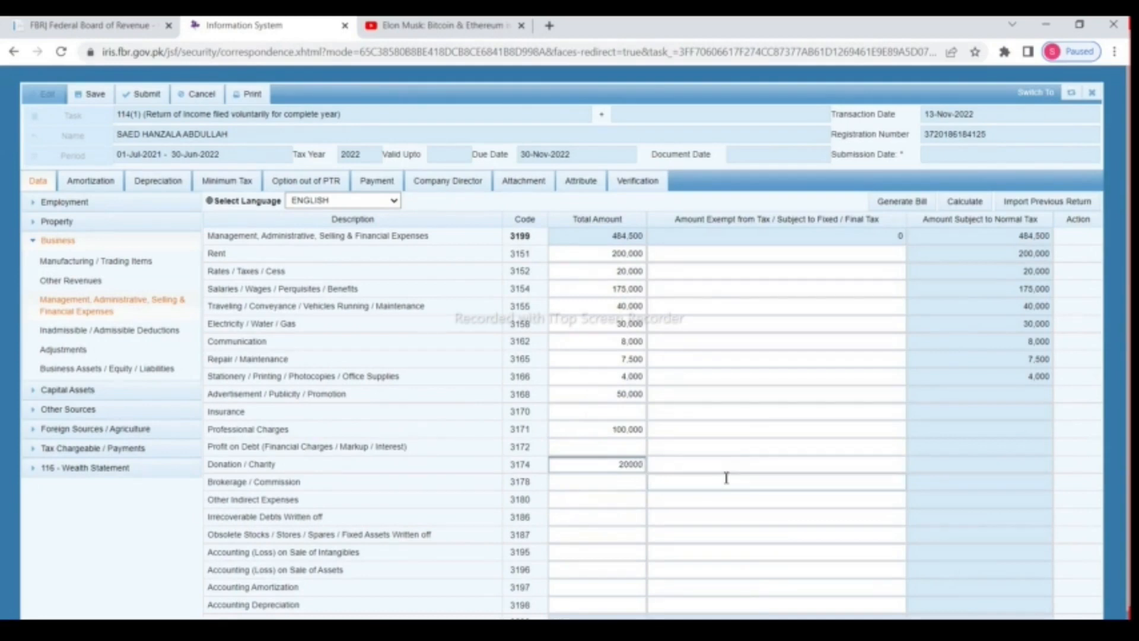
{"action": "left_click", "coordinate": [726, 478]}
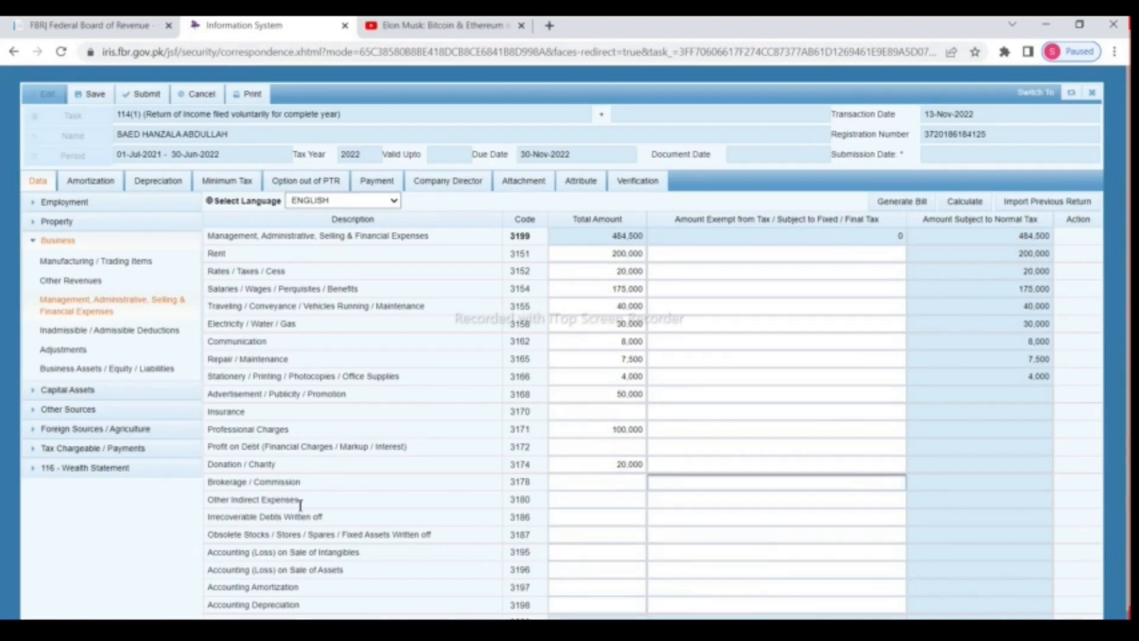
{"action": "left_click", "coordinate": [586, 502]}
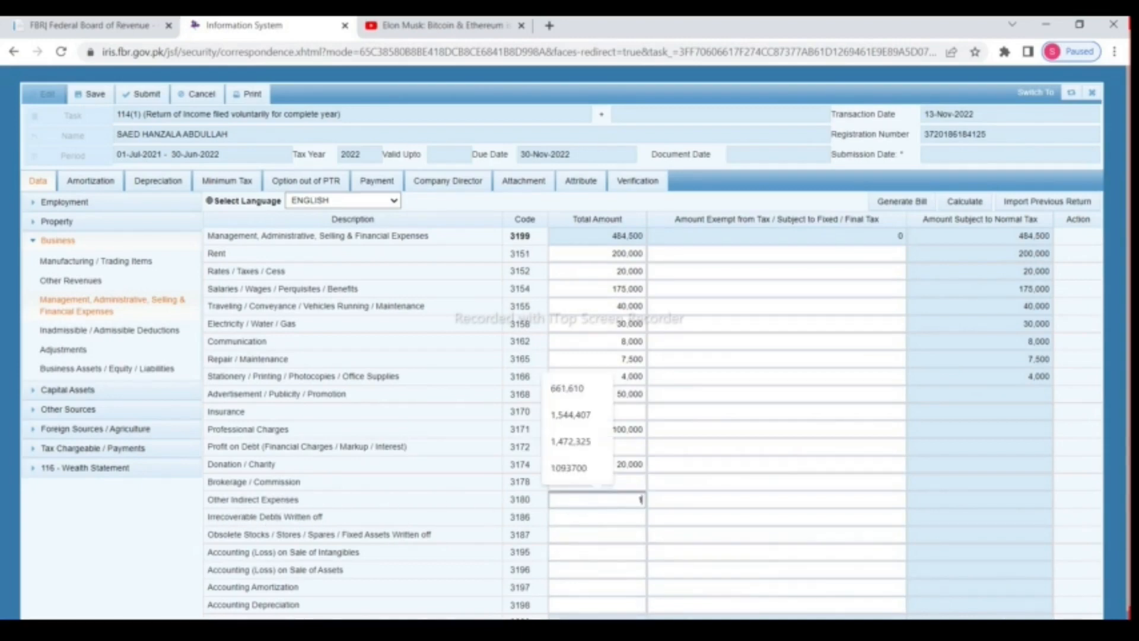
{"action": "type", "text": "150"}
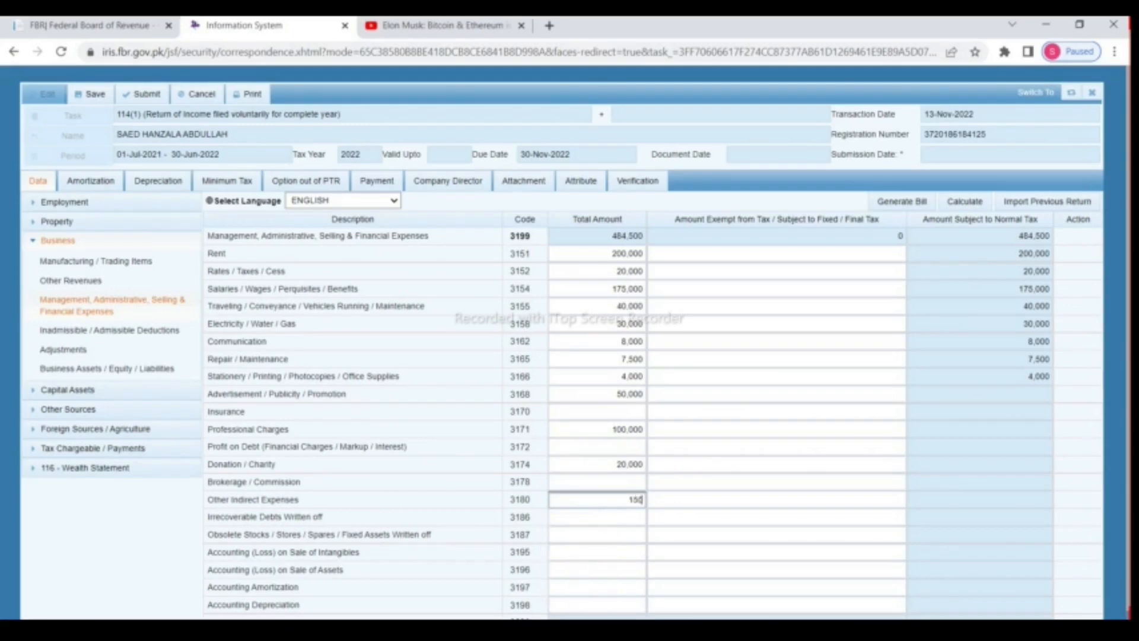
{"action": "type", "text": ",000"}
{"action": "left_click", "coordinate": [965, 203]}
{"action": "left_click", "coordinate": [966, 202]}
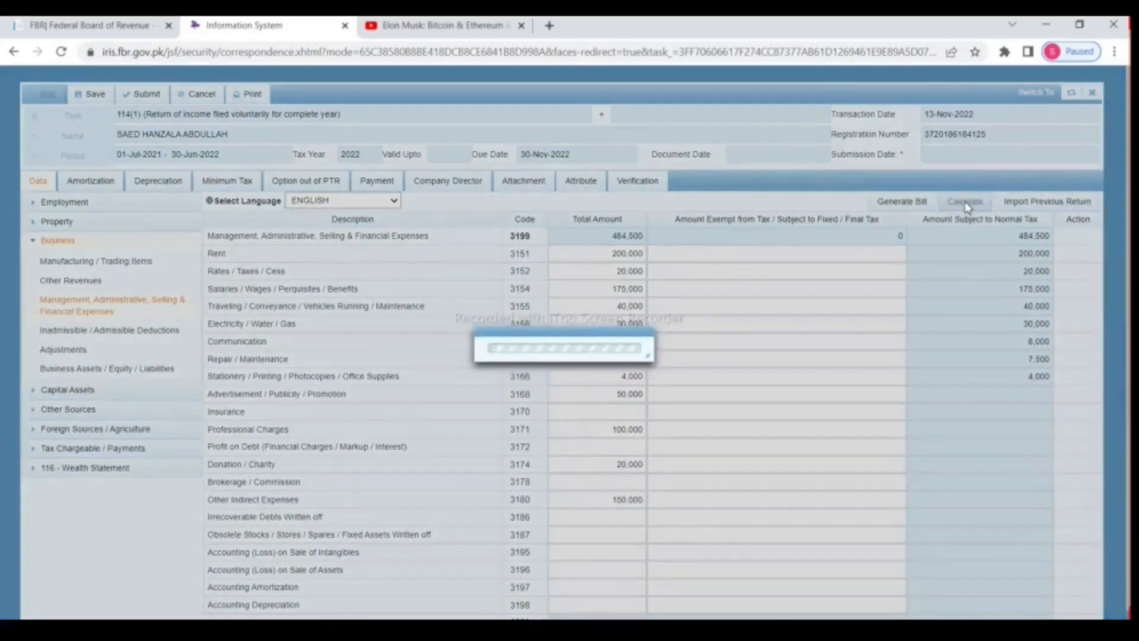
{"action": "left_click", "coordinate": [966, 203]}
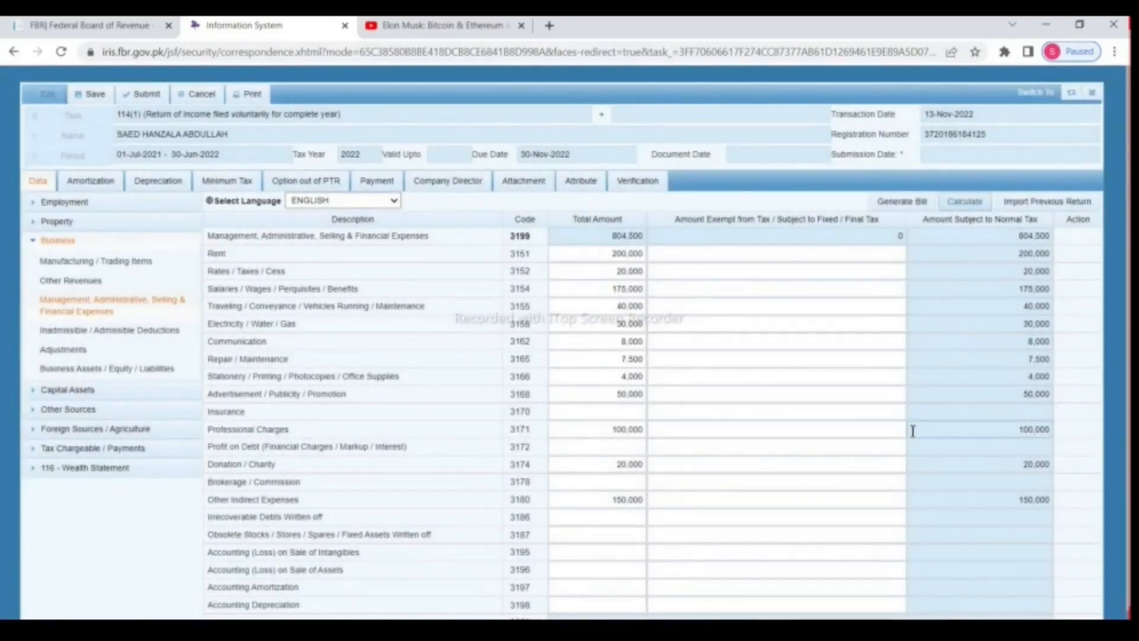
Step: Verify expenses total 804,500 (3199) and accounting profit 695,500 (3200)
{"action": "left_click", "coordinate": [623, 238]}
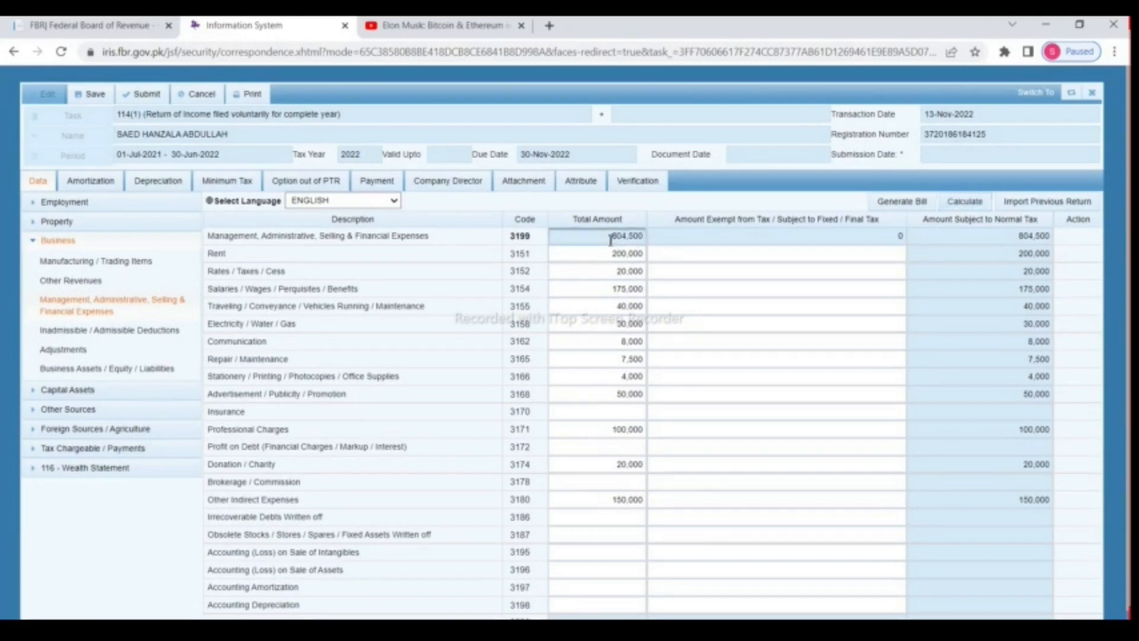
{"action": "scroll", "coordinate": [837, 370], "scroll_direction": "down", "scroll_amount": 1}
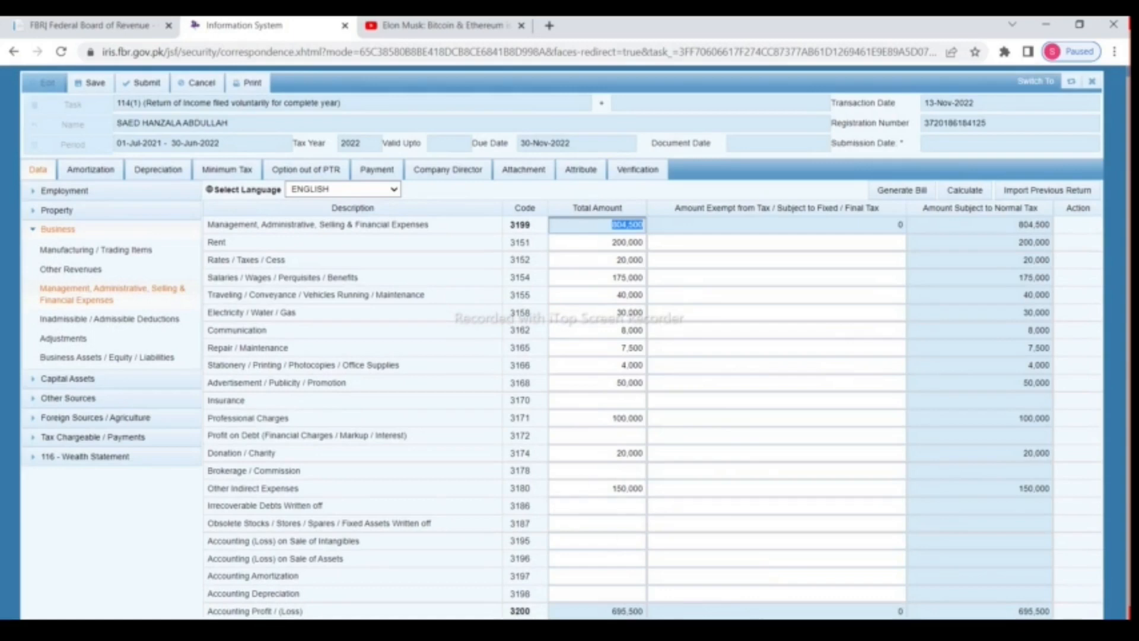
{"action": "left_click", "coordinate": [608, 614]}
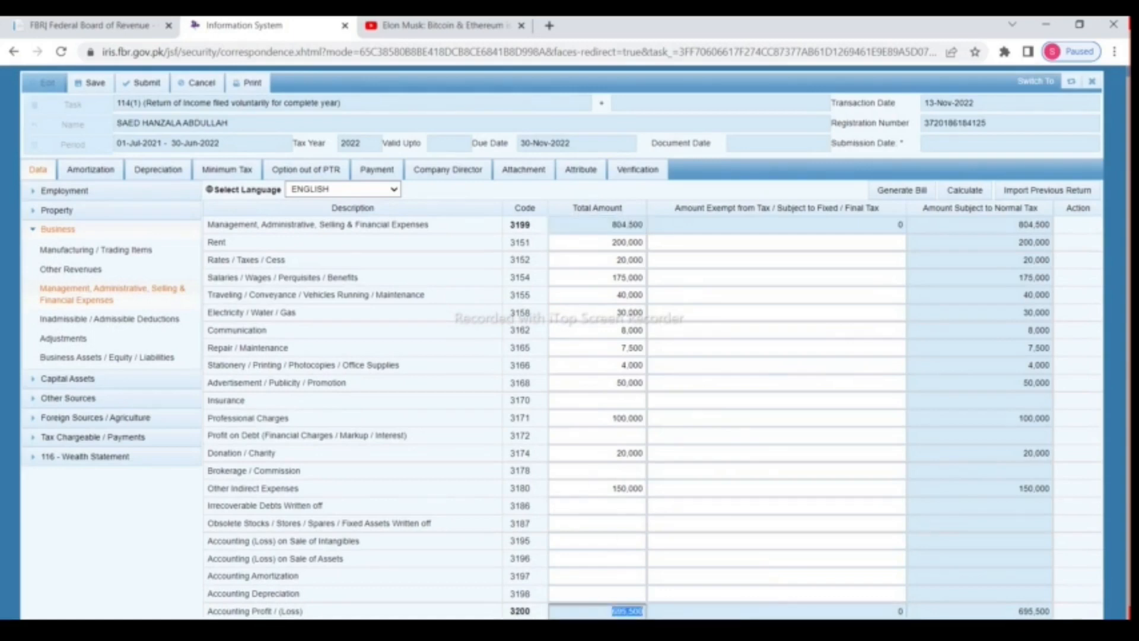
{"action": "left_click", "coordinate": [814, 574]}
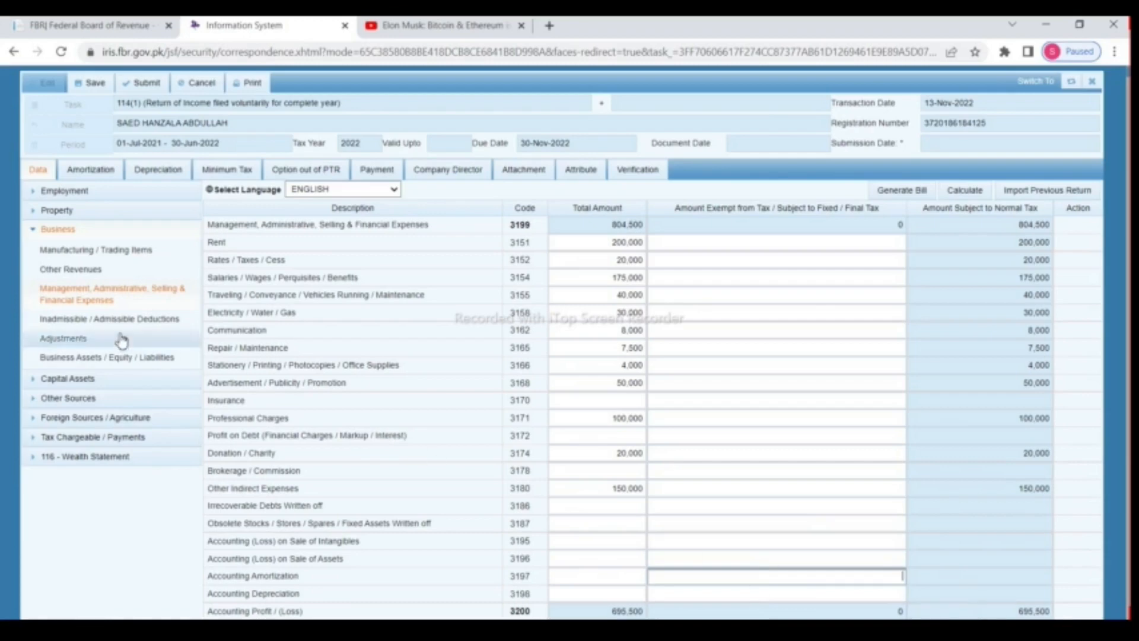
Step: Enter 300,000 as the Capital Gains / (Loss) total amount
{"action": "left_click", "coordinate": [34, 229]}
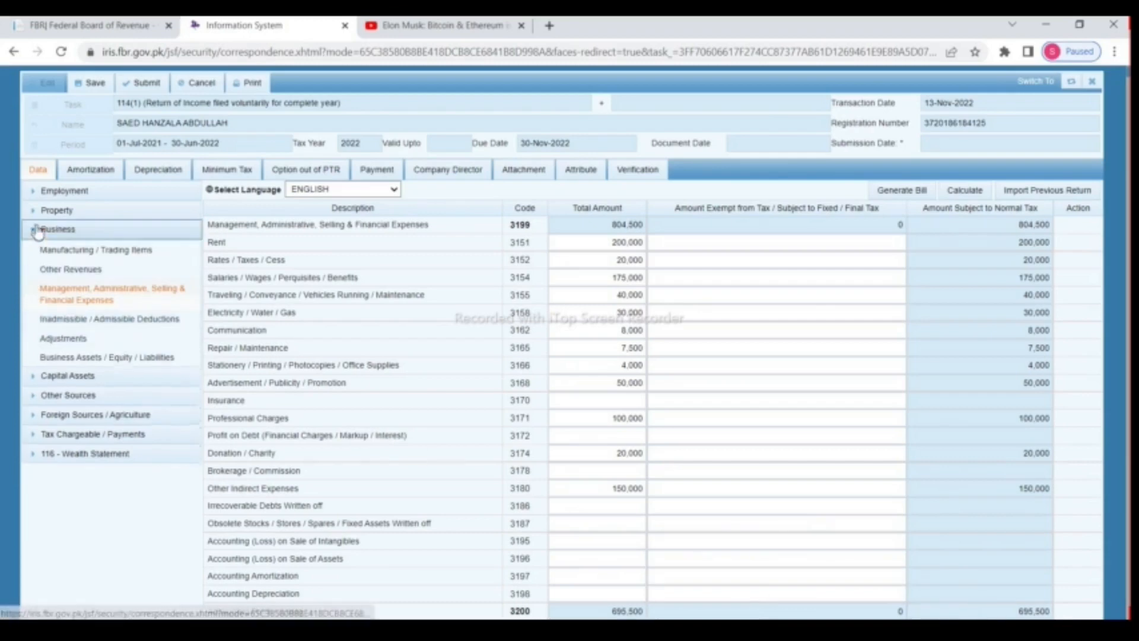
{"action": "left_click", "coordinate": [35, 250]}
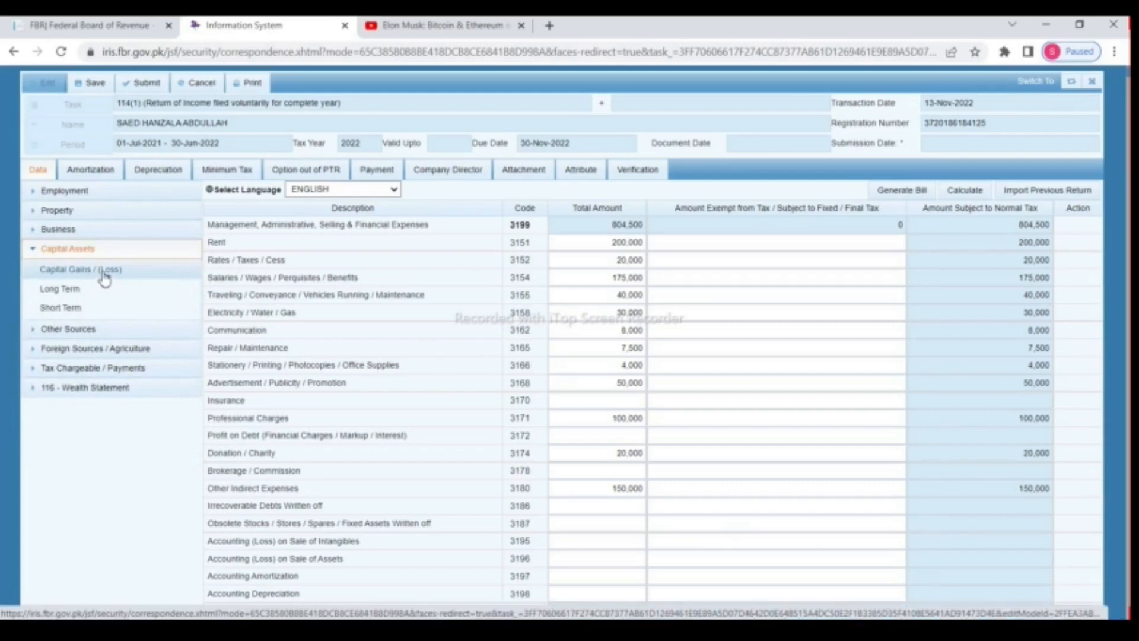
{"action": "left_click", "coordinate": [104, 274]}
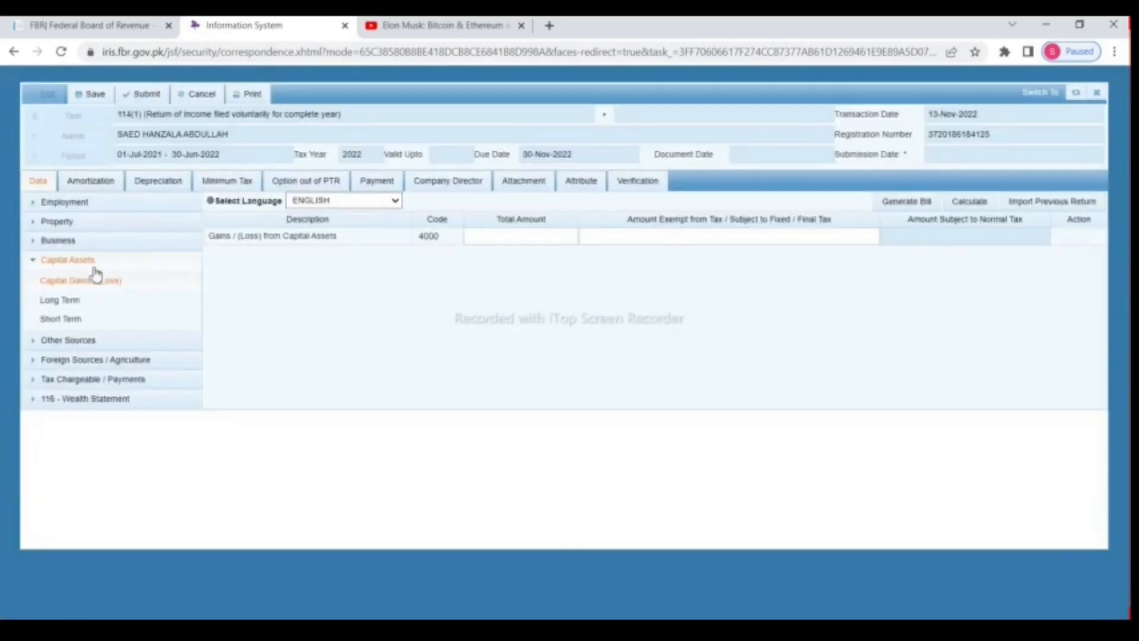
{"action": "left_click", "coordinate": [531, 233]}
{"action": "type", "text": "3"}
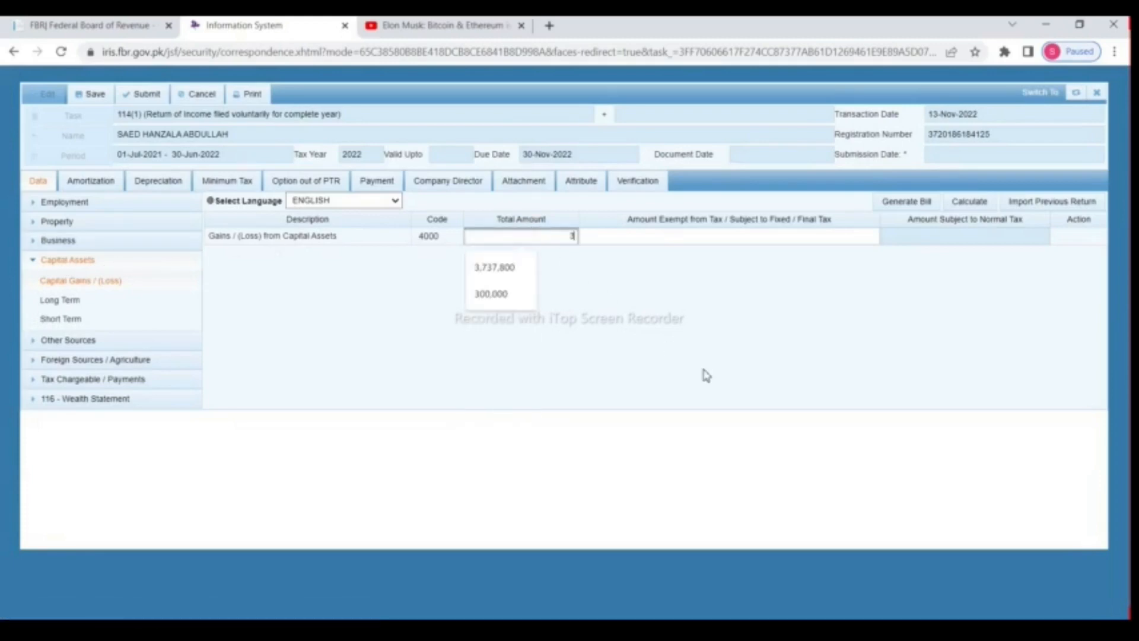
{"action": "type", "text": "00000"}
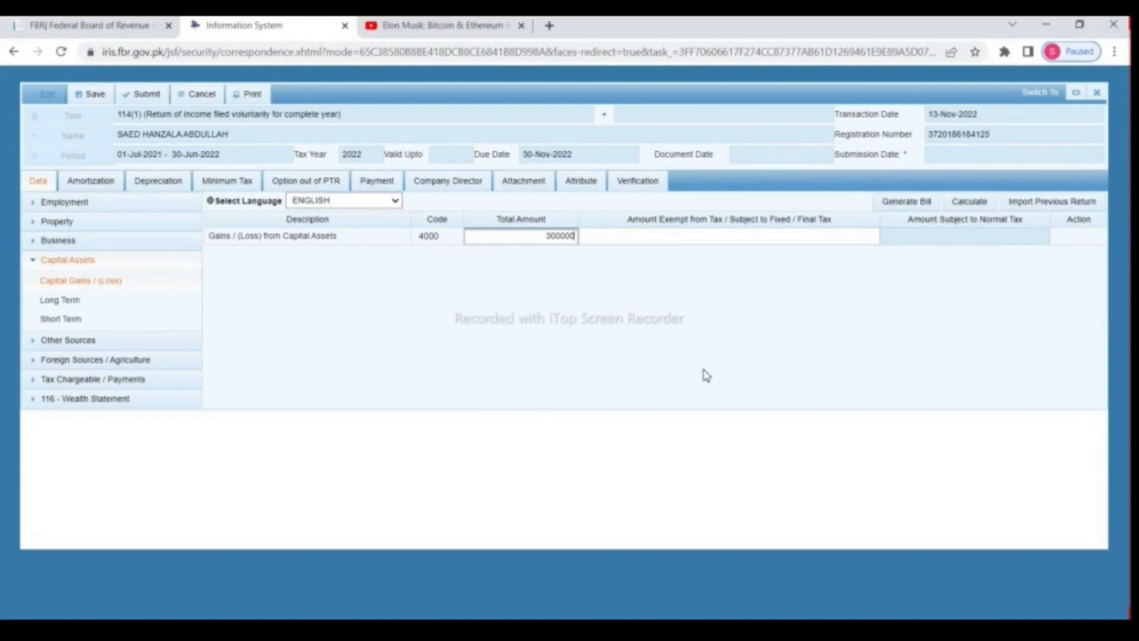
{"action": "left_click", "coordinate": [703, 375]}
Step: Copy 300,000 into the exempt / final tax amount and calculate, leaving 0 normally taxed
{"action": "left_click_drag", "start_coordinate": [540, 237], "coordinate": [599, 238]}
{"action": "right_click", "coordinate": [566, 236]}
{"action": "left_click", "coordinate": [610, 287]}
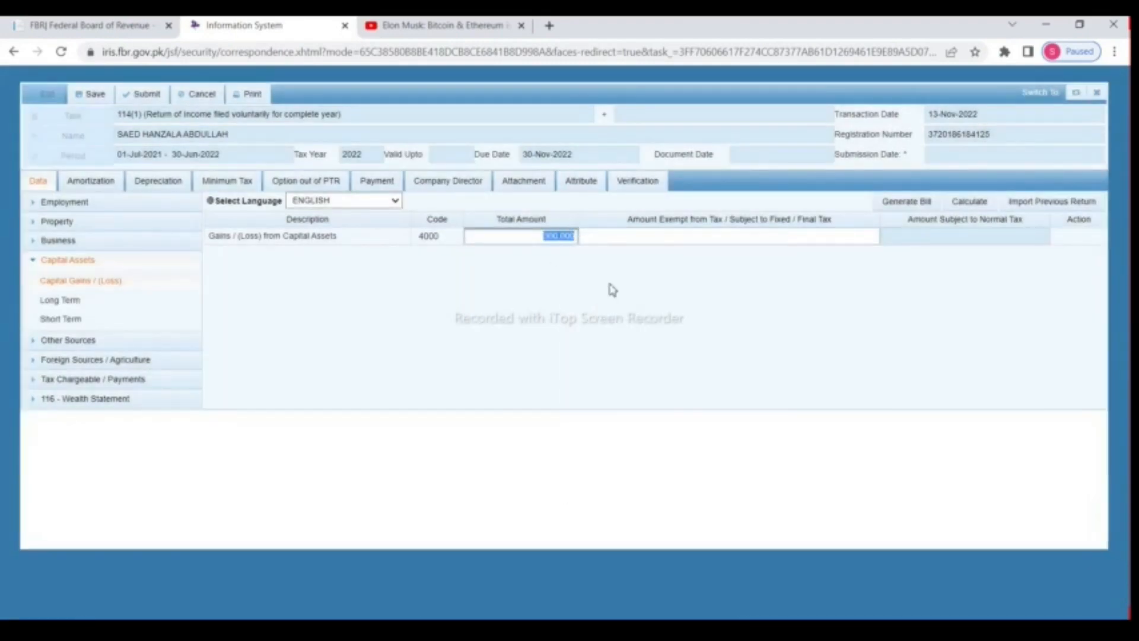
{"action": "left_click", "coordinate": [708, 239]}
{"action": "right_click", "coordinate": [702, 236]}
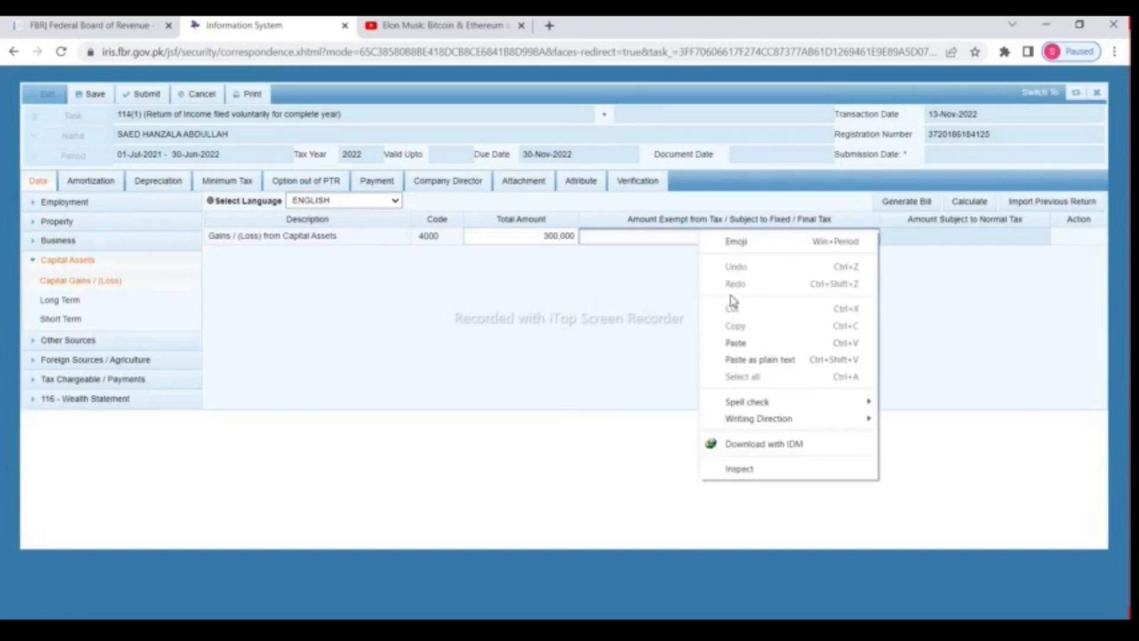
{"action": "left_click", "coordinate": [735, 343]}
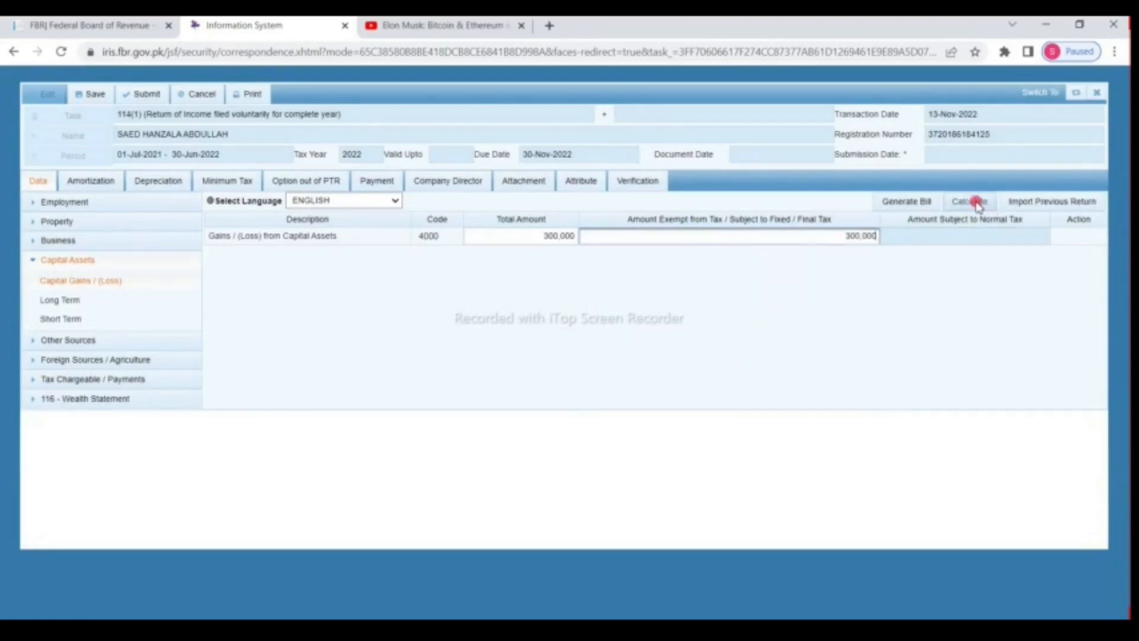
{"action": "left_click", "coordinate": [973, 202]}
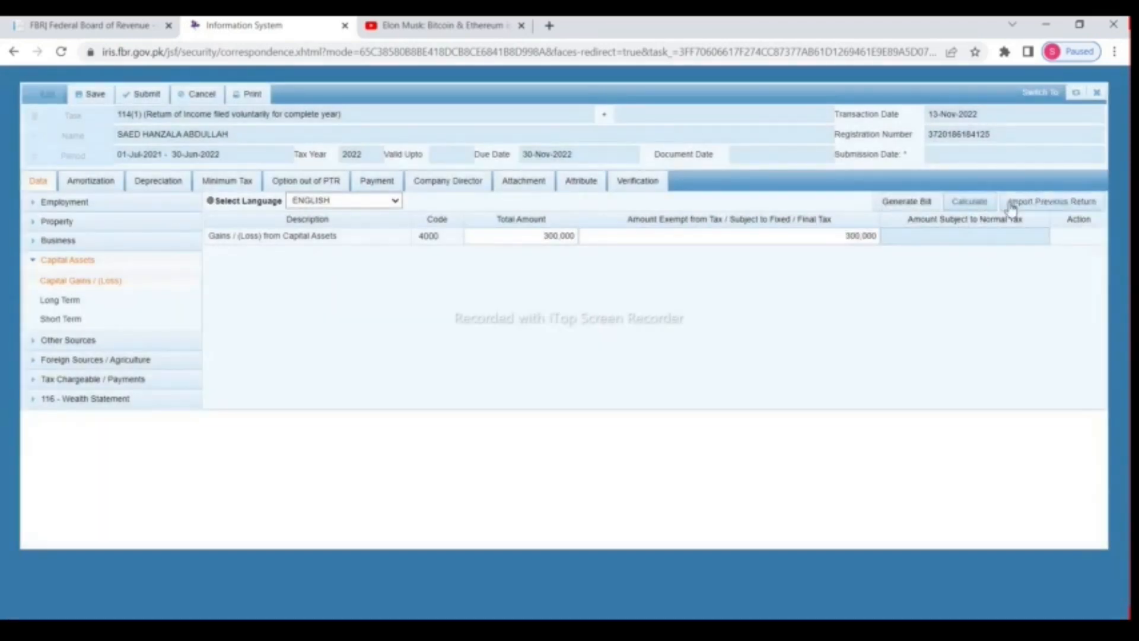
{"action": "left_click", "coordinate": [986, 203]}
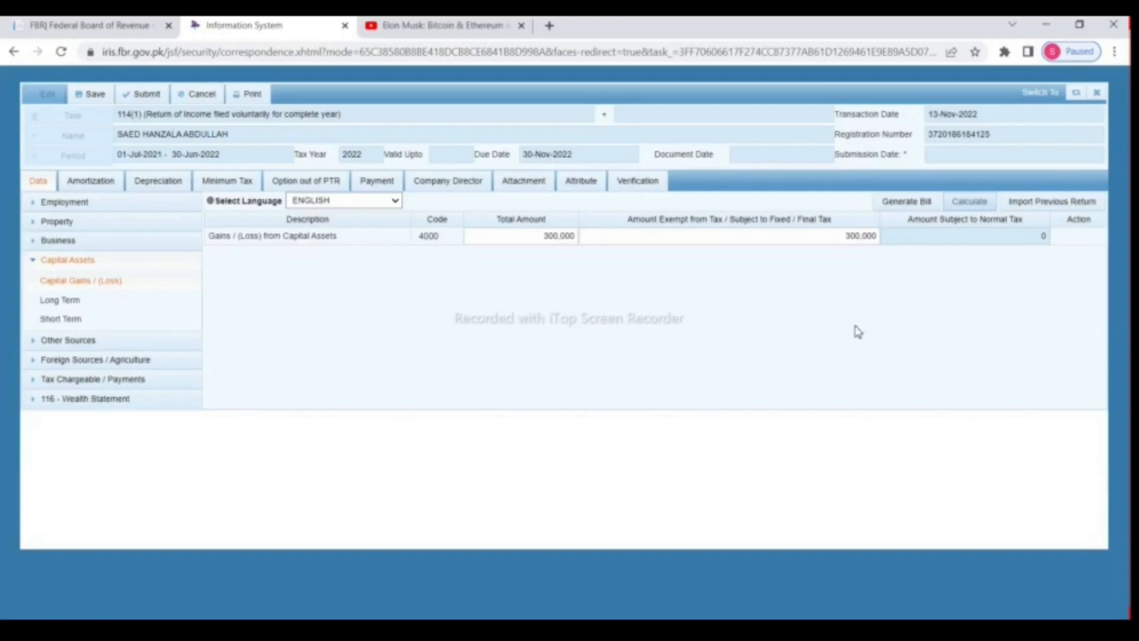
{"action": "left_click", "coordinate": [41, 267]}
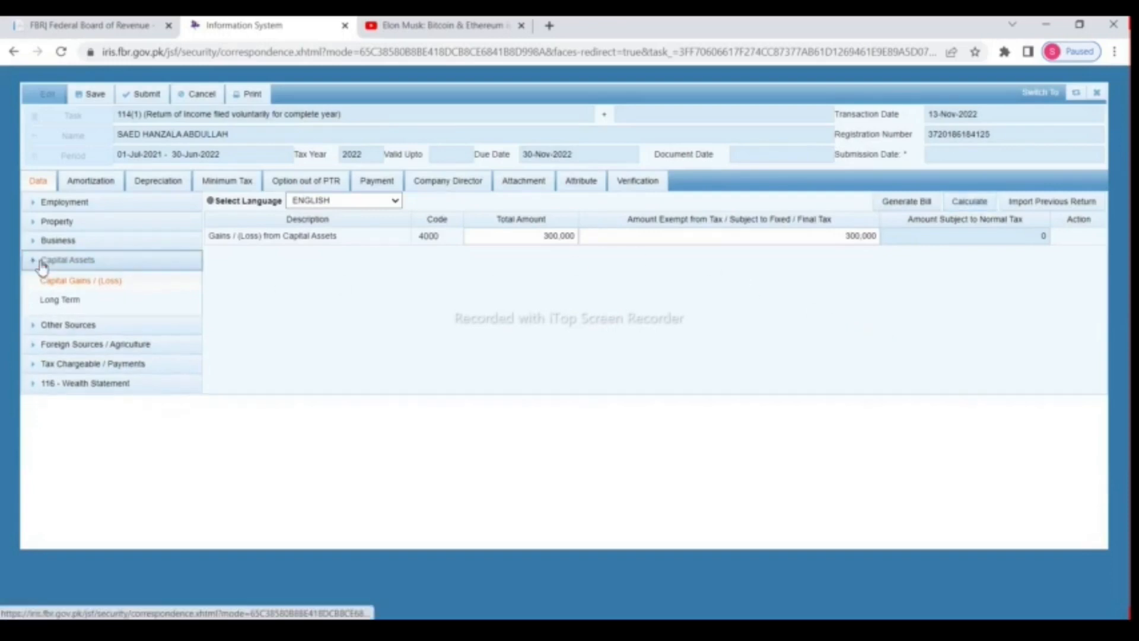
Step: Enter 794,760 Other Receipts (5028) as total and exempt amount, leaving 0 normally taxed
{"action": "left_click", "coordinate": [37, 280]}
{"action": "left_click", "coordinate": [102, 300]}
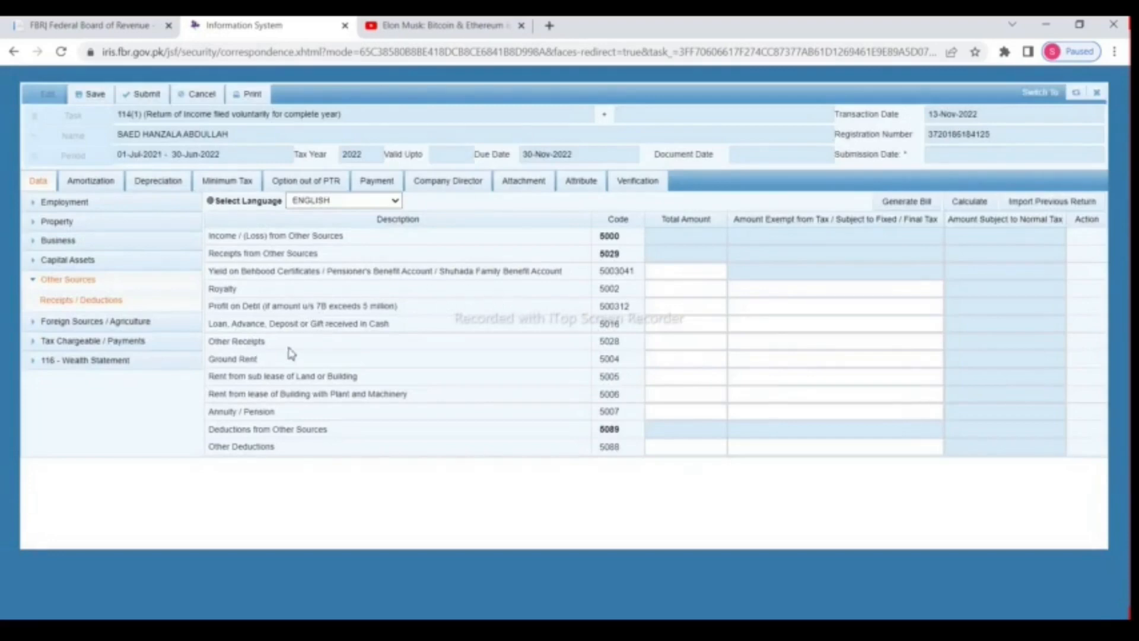
{"action": "left_click", "coordinate": [670, 342]}
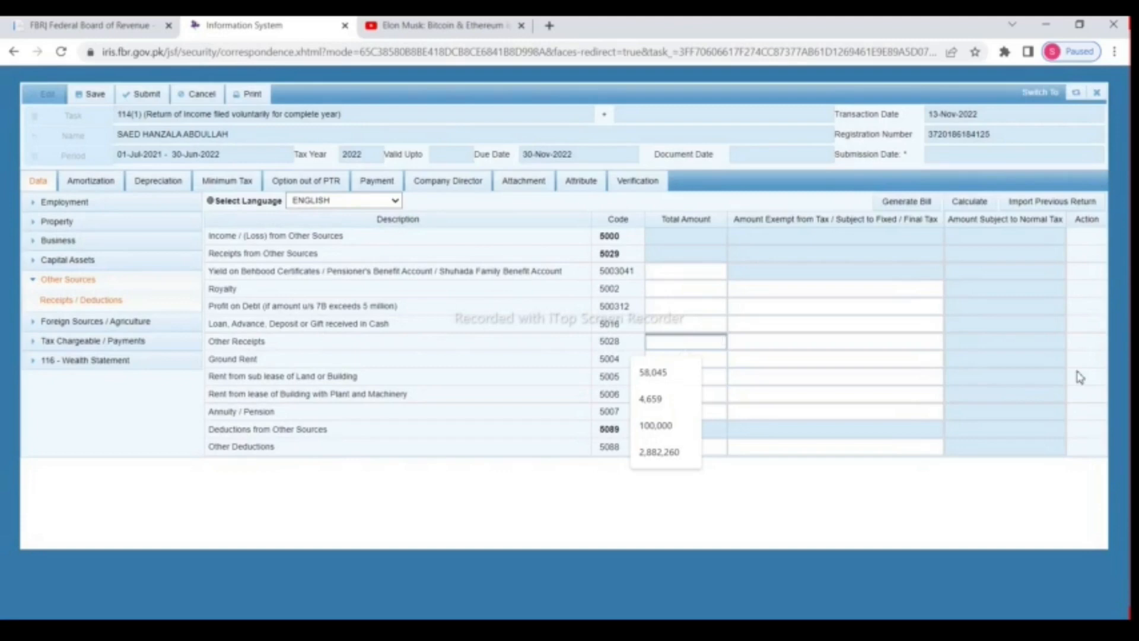
{"action": "type", "text": "75"}
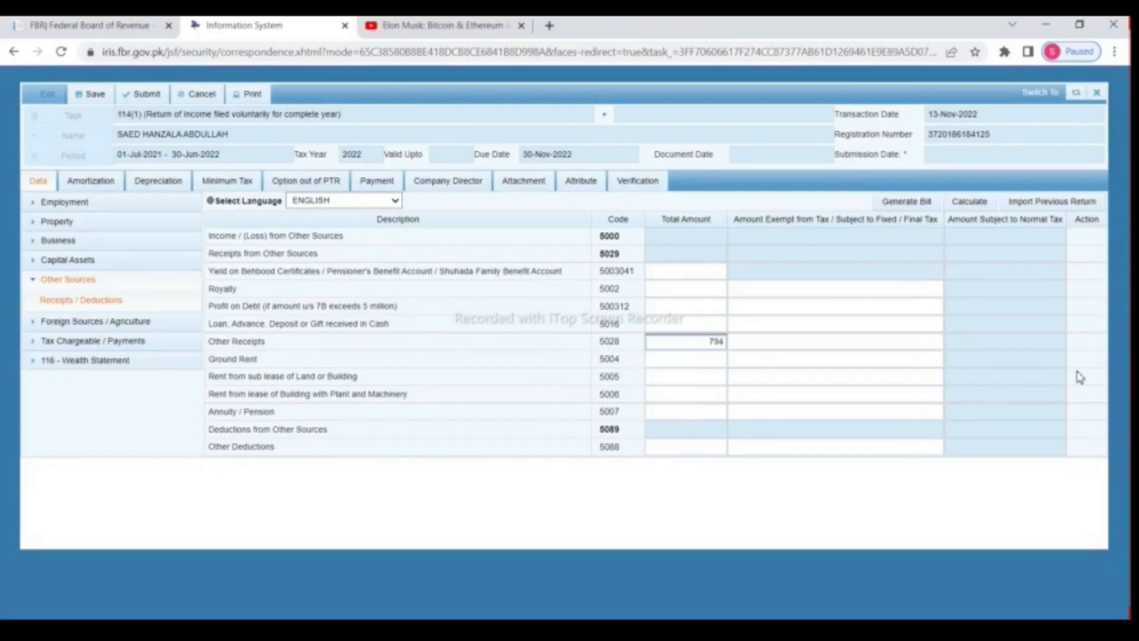
{"action": "type", "text": "4760"}
{"action": "left_click", "coordinate": [794, 340]}
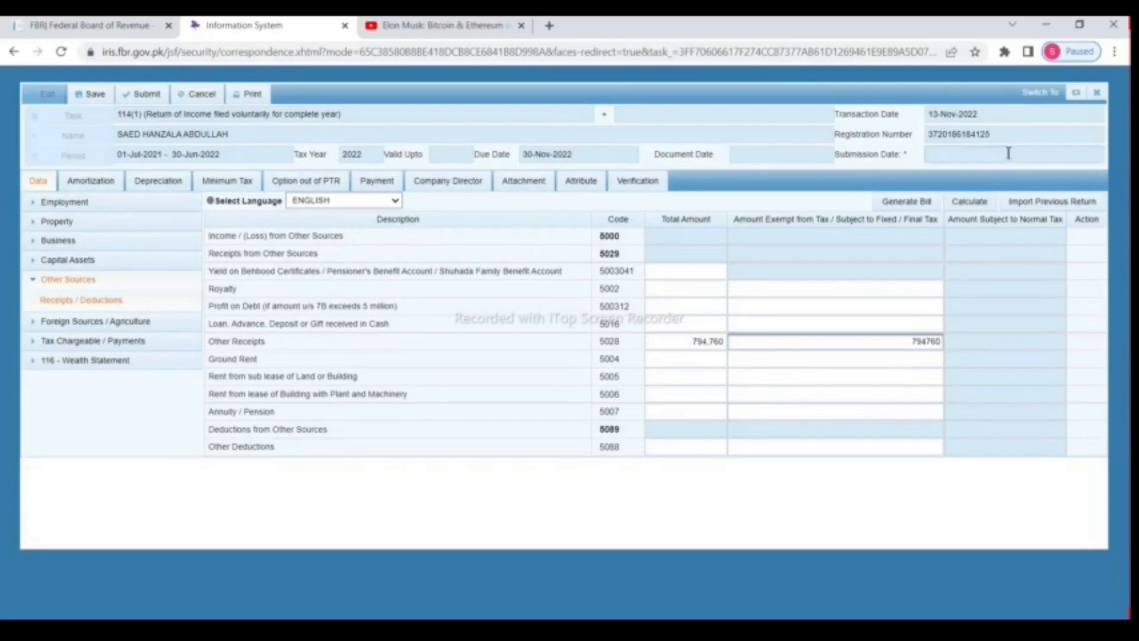
{"action": "left_click", "coordinate": [971, 204]}
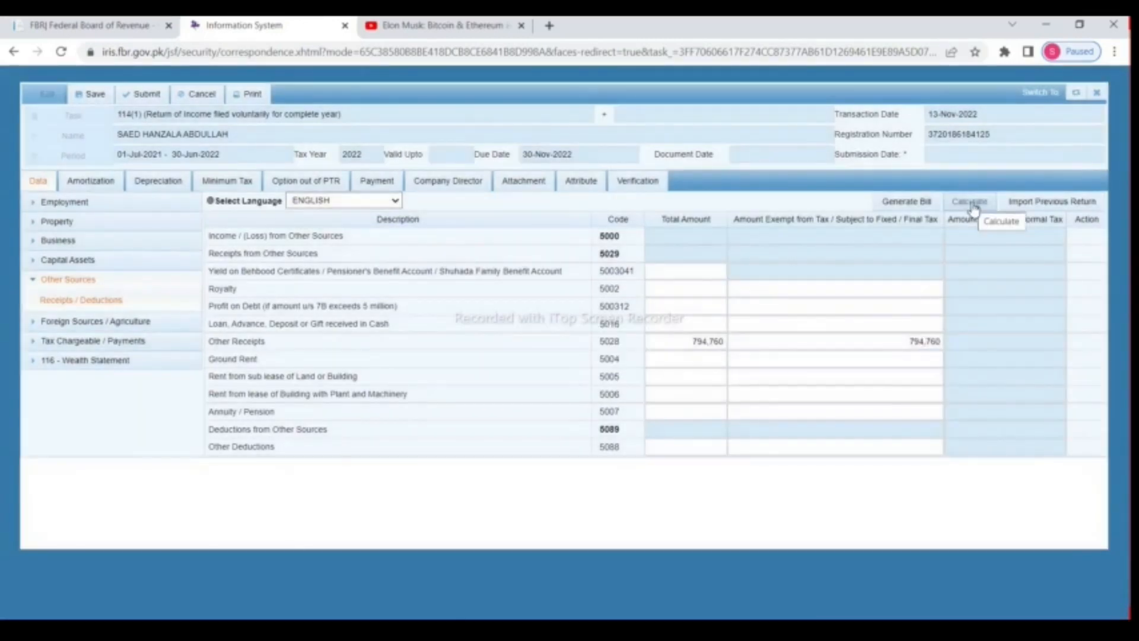
{"action": "left_click", "coordinate": [972, 203]}
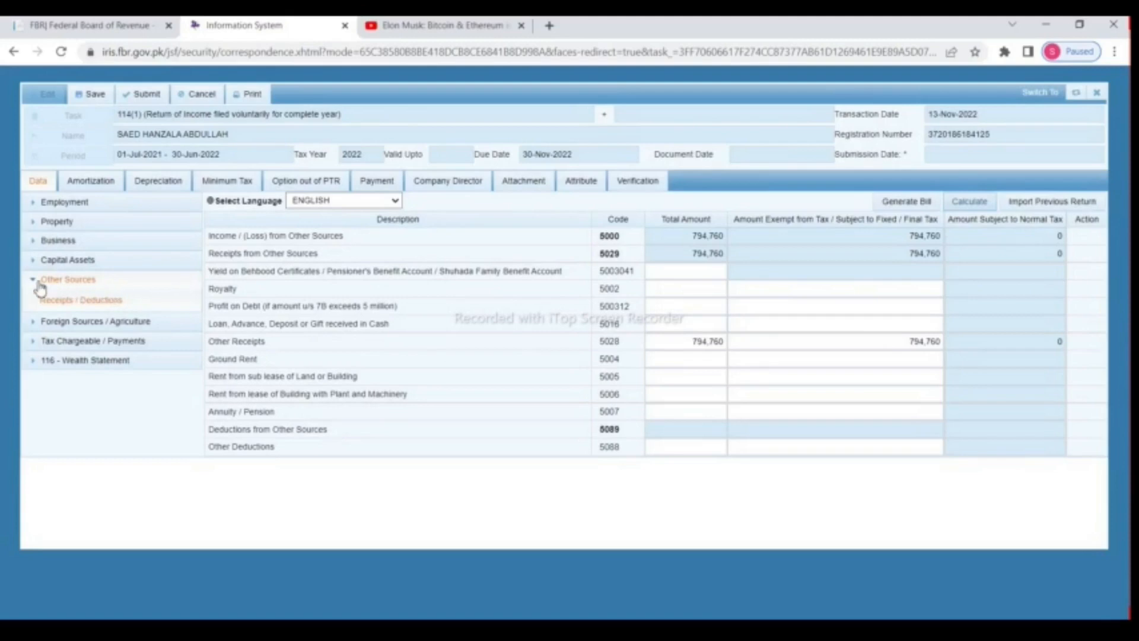
{"action": "left_click", "coordinate": [35, 283]}
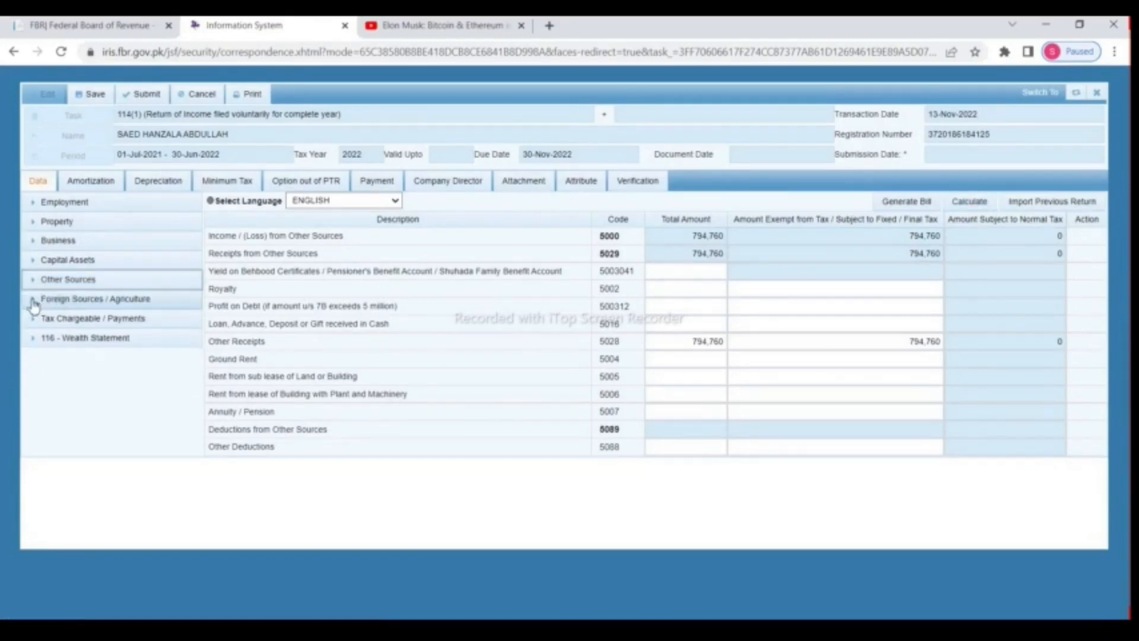
Step: Enter 1,950,000 Foreign Salary Income (6011), fully taxable, and expand Tax Chargeable / Payments
{"action": "left_click", "coordinate": [41, 301]}
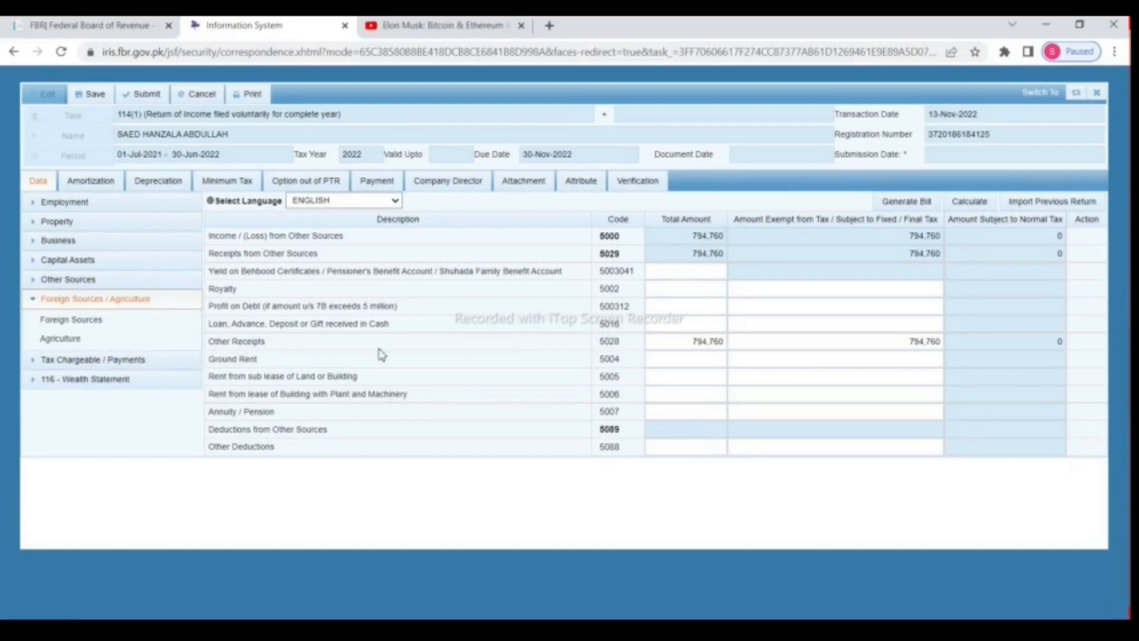
{"action": "left_click", "coordinate": [80, 321]}
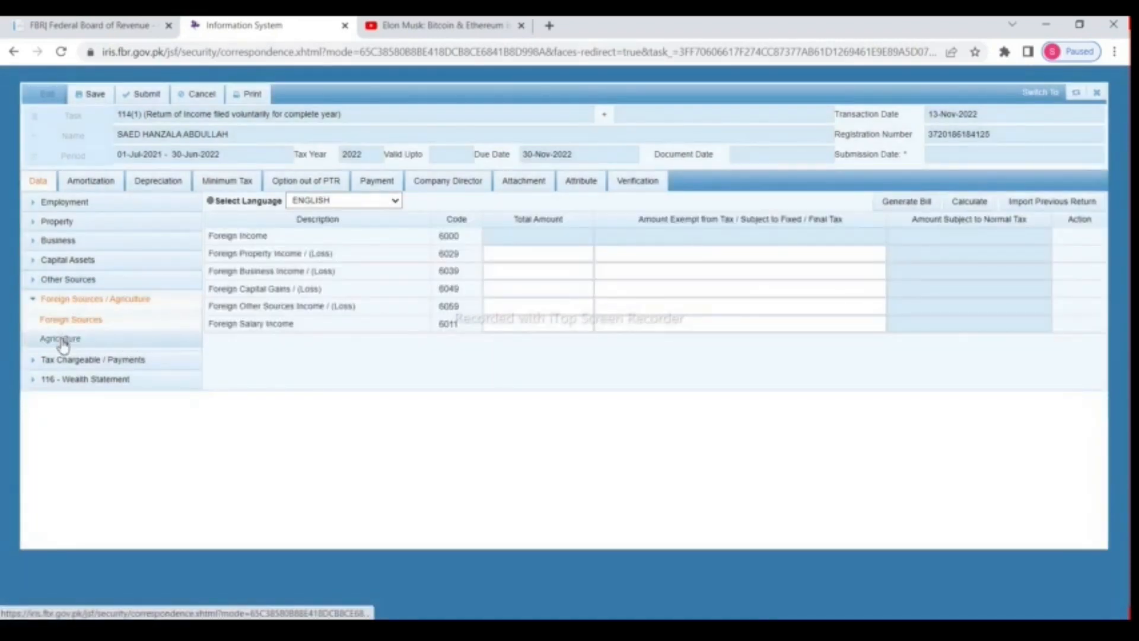
{"action": "left_click", "coordinate": [541, 318]}
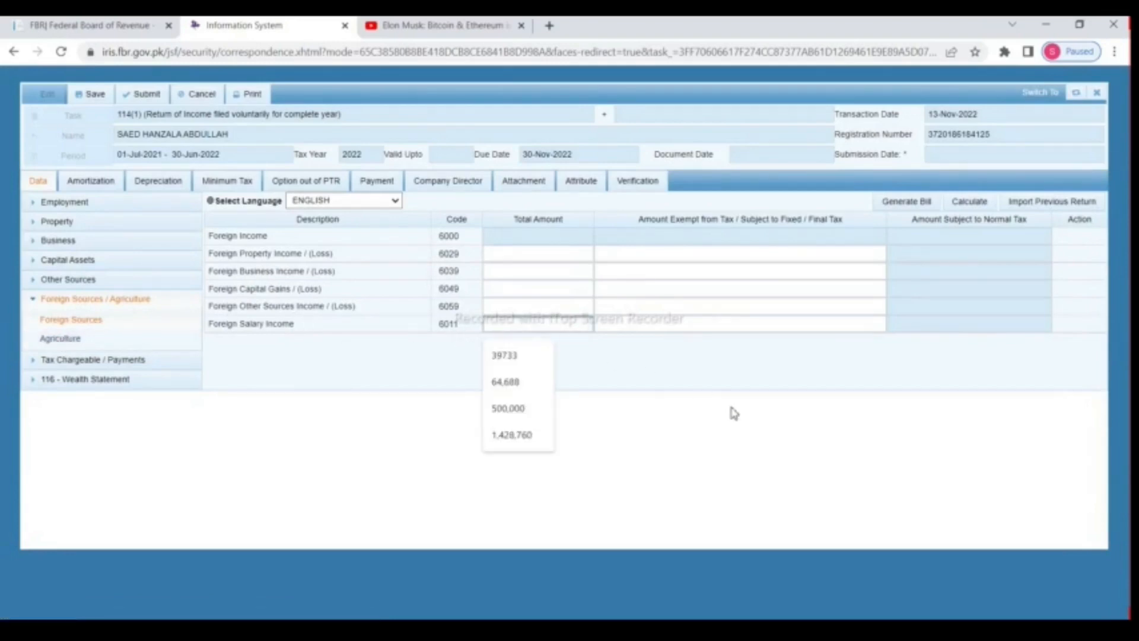
{"action": "type", "text": "3"}
{"action": "key", "text": "BackSpace"}
{"action": "type", "text": "15"}
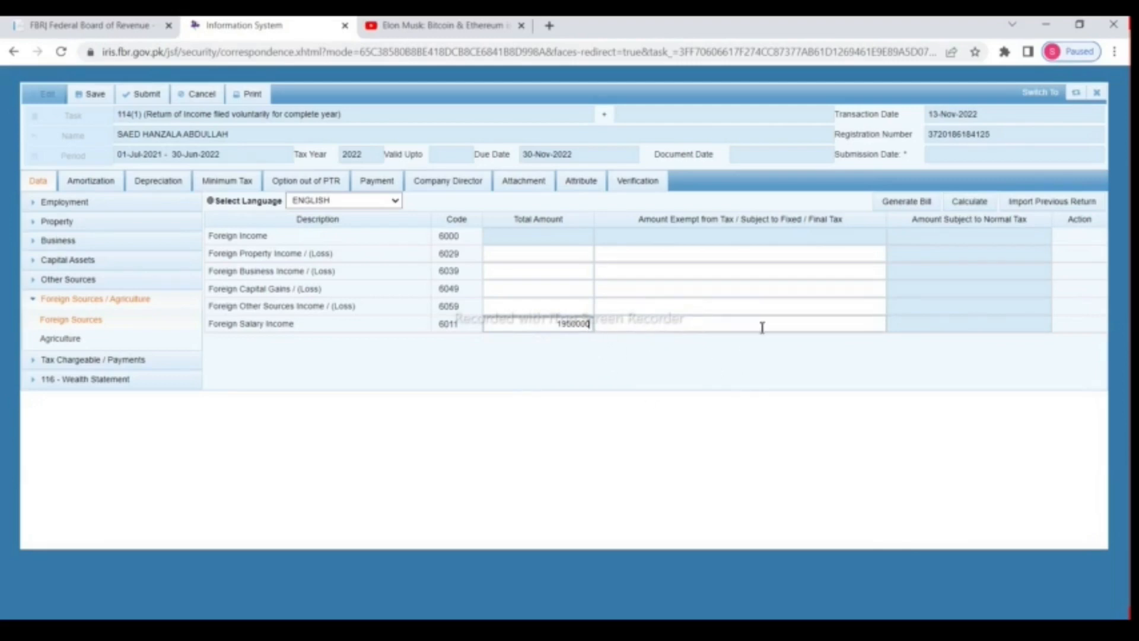
{"action": "left_click", "coordinate": [817, 324]}
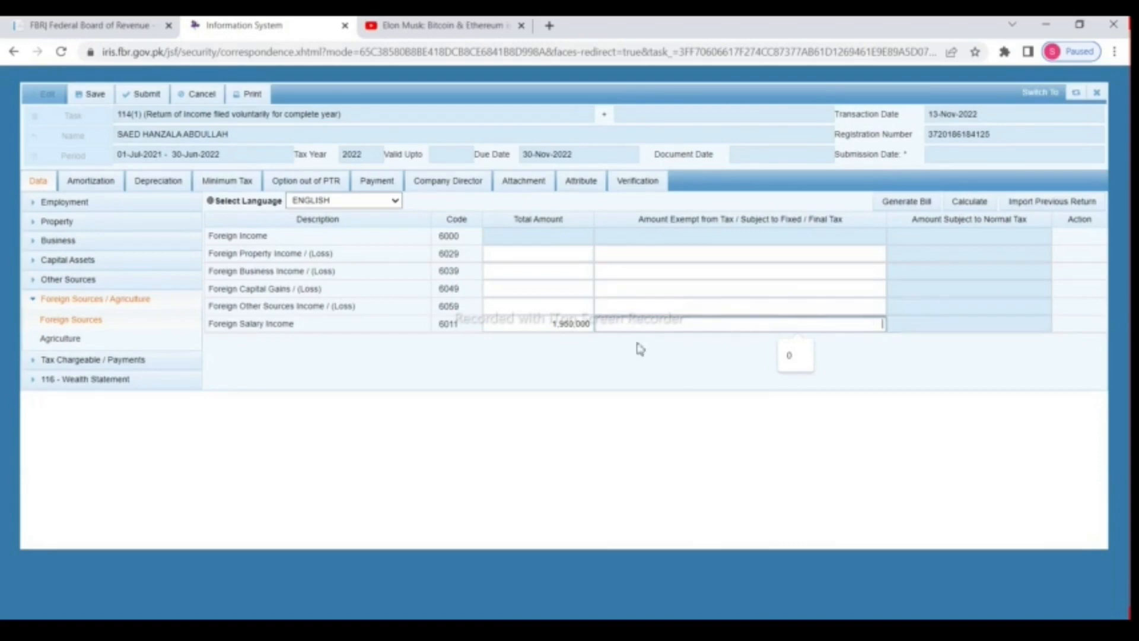
{"action": "left_click", "coordinate": [969, 203]}
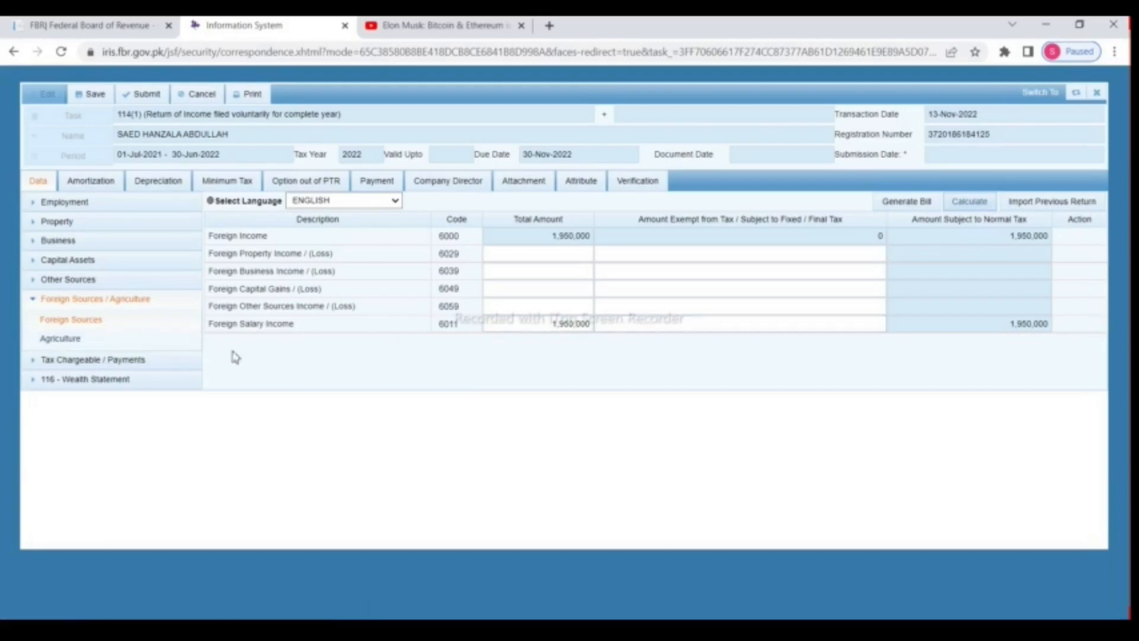
{"action": "left_click", "coordinate": [31, 361]}
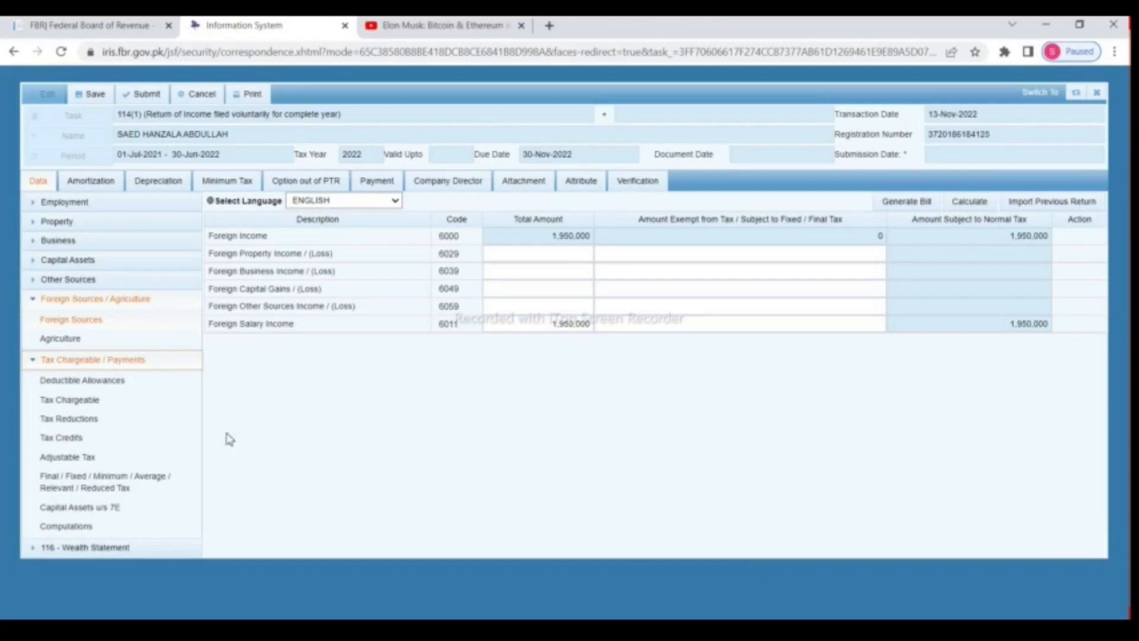
Step: Open the Agriculture section and enter 600,000 as total agriculture income
{"action": "left_click", "coordinate": [37, 303]}
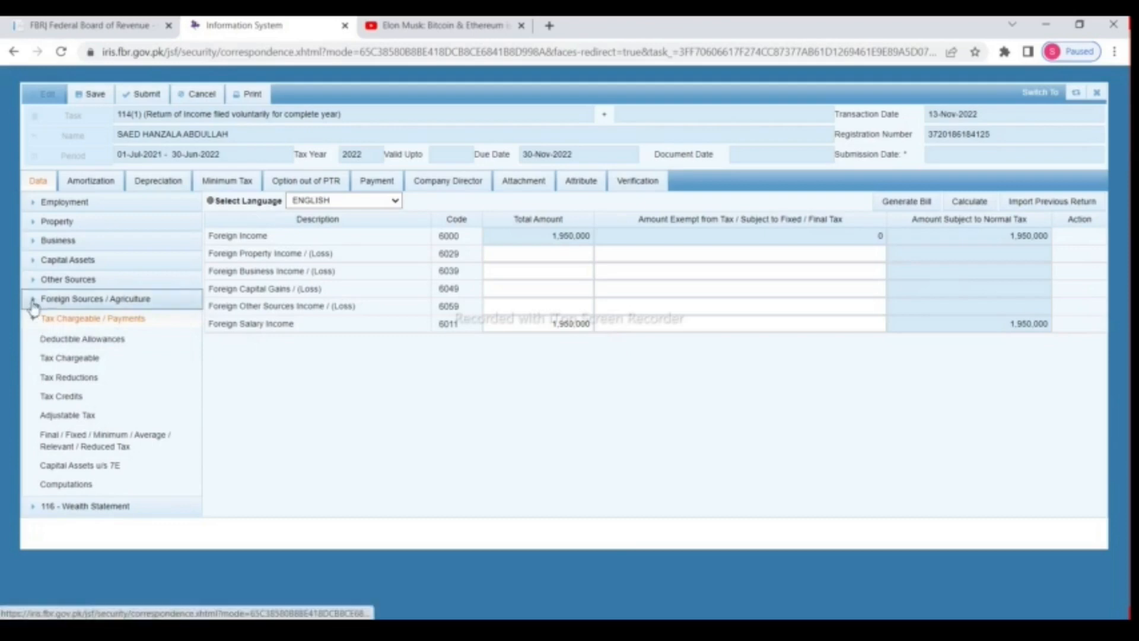
{"action": "left_click", "coordinate": [33, 300]}
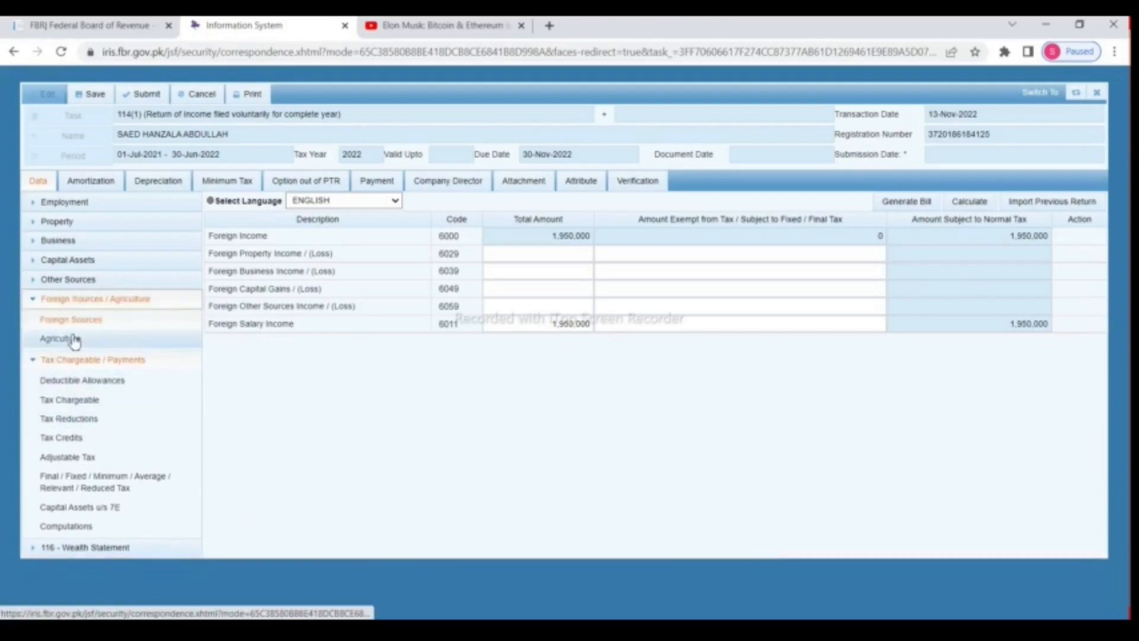
{"action": "left_click", "coordinate": [72, 339]}
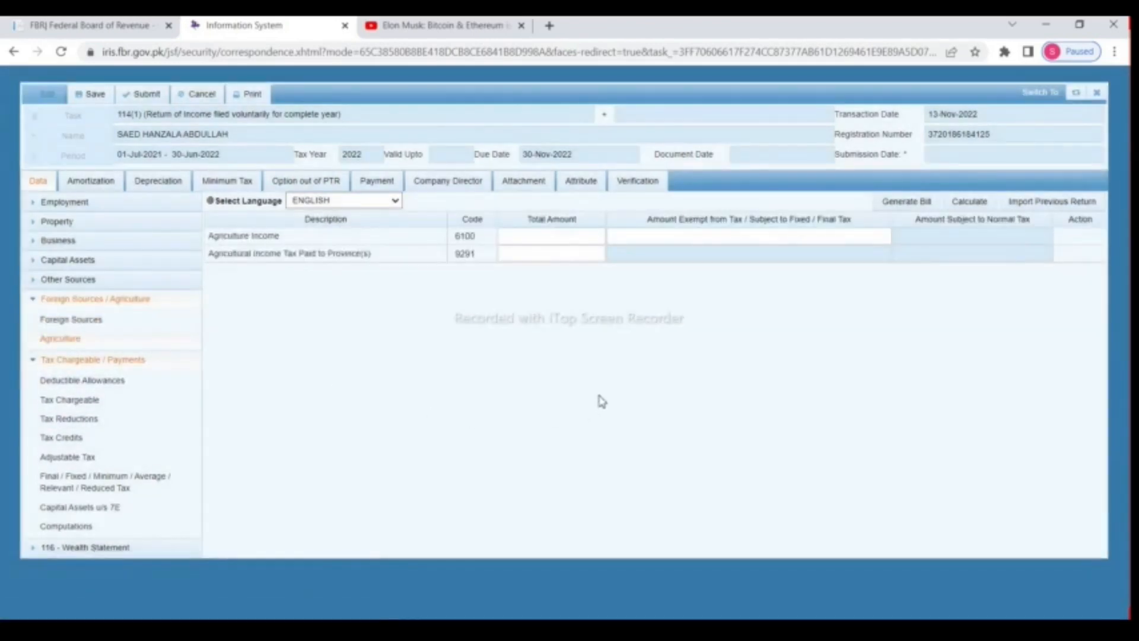
{"action": "left_click", "coordinate": [594, 238]}
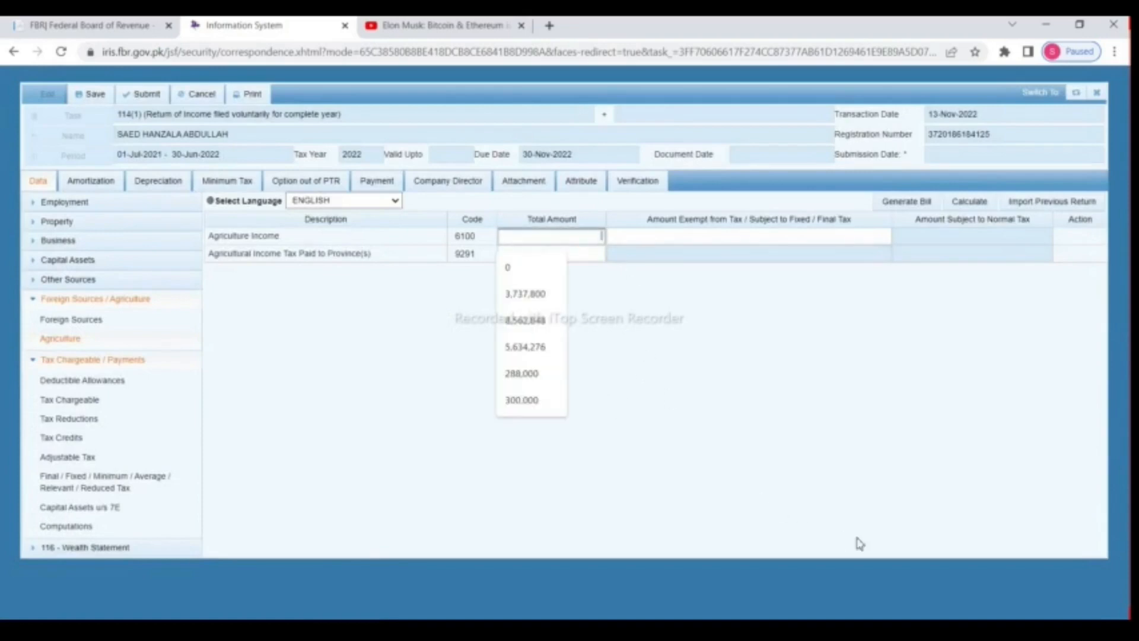
{"action": "type", "text": "600000"}
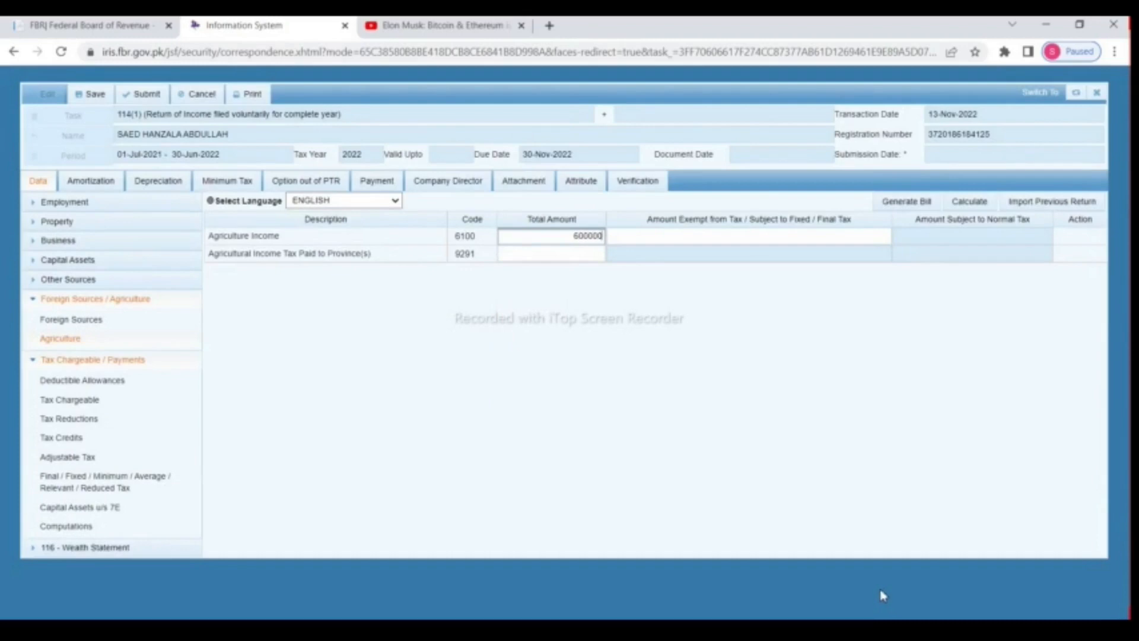
{"action": "left_click", "coordinate": [1032, 406]}
Step: Copy 600,000 into Amount Exempt so the agriculture income is fully exempt, and recalculate
{"action": "left_click_drag", "start_coordinate": [566, 237], "coordinate": [616, 238]}
{"action": "right_click", "coordinate": [589, 238]}
{"action": "left_click", "coordinate": [627, 291]}
{"action": "left_click", "coordinate": [726, 238]}
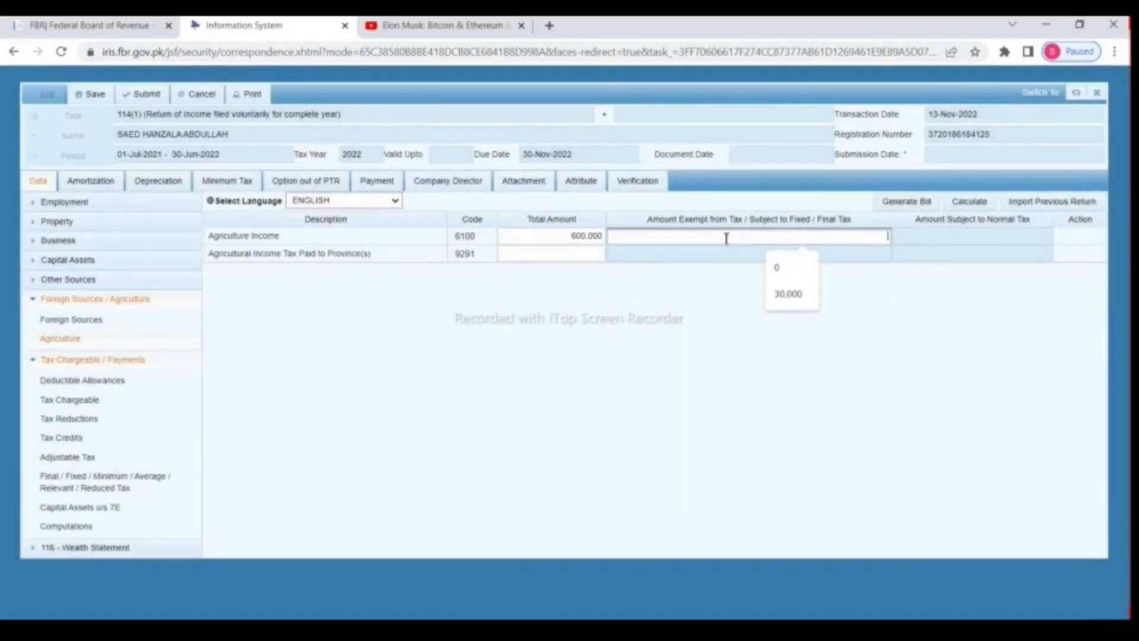
{"action": "right_click", "coordinate": [736, 238]}
{"action": "left_click", "coordinate": [789, 346]}
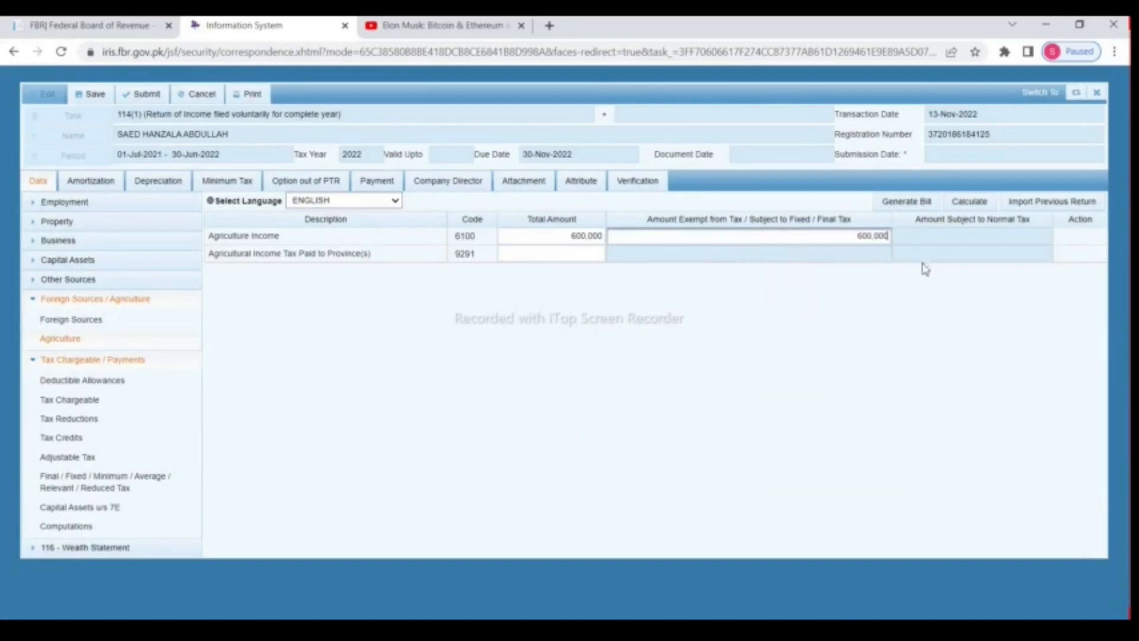
{"action": "left_click", "coordinate": [973, 213]}
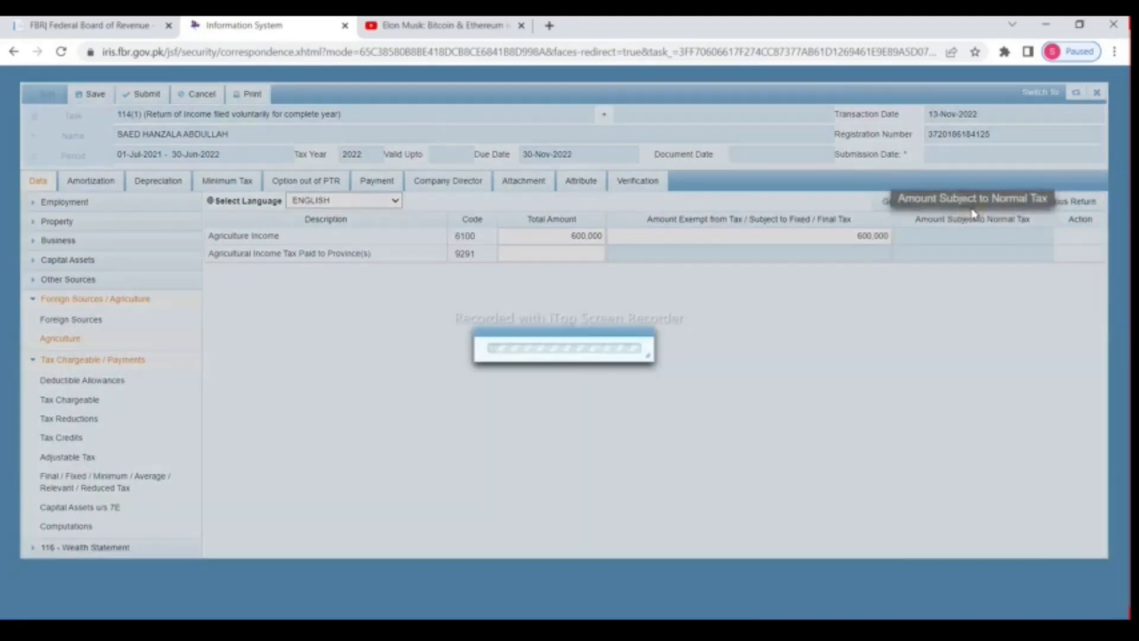
{"action": "left_click", "coordinate": [975, 205]}
{"action": "left_click", "coordinate": [975, 205]}
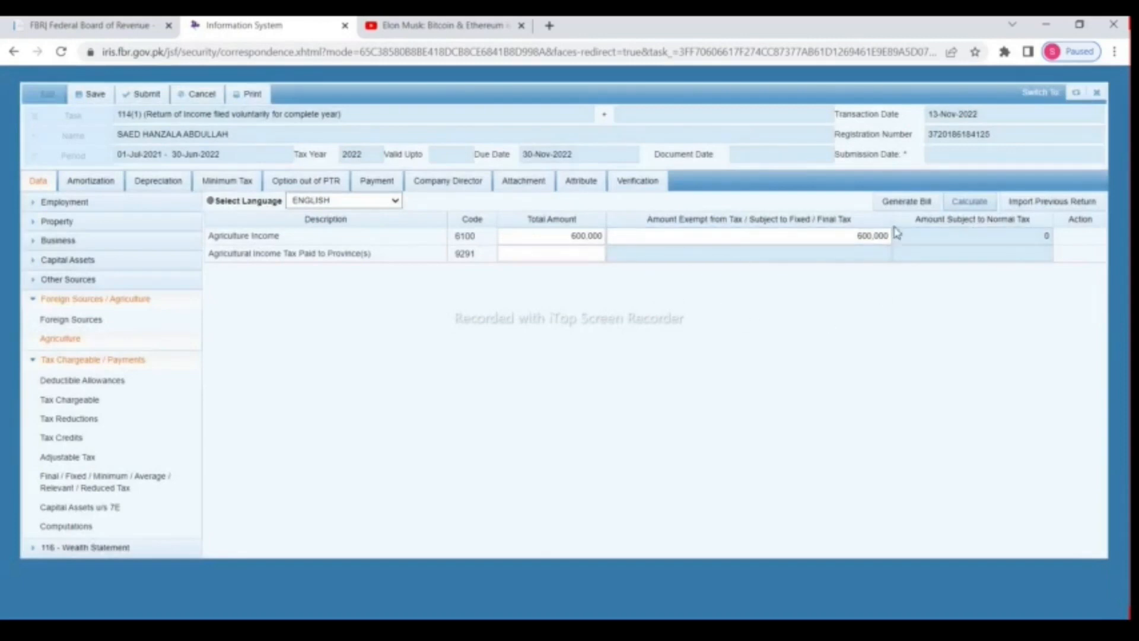
Step: Enter 1,000 agricultural income tax paid to the province and recalculate
{"action": "left_click", "coordinate": [600, 254]}
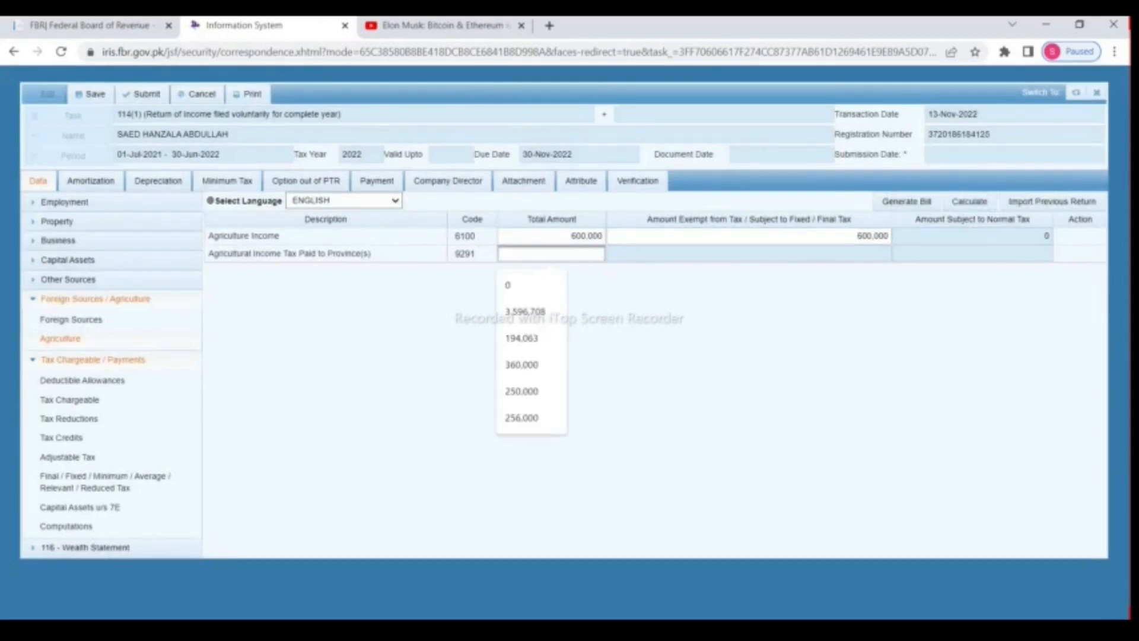
{"action": "type", "text": "1000"}
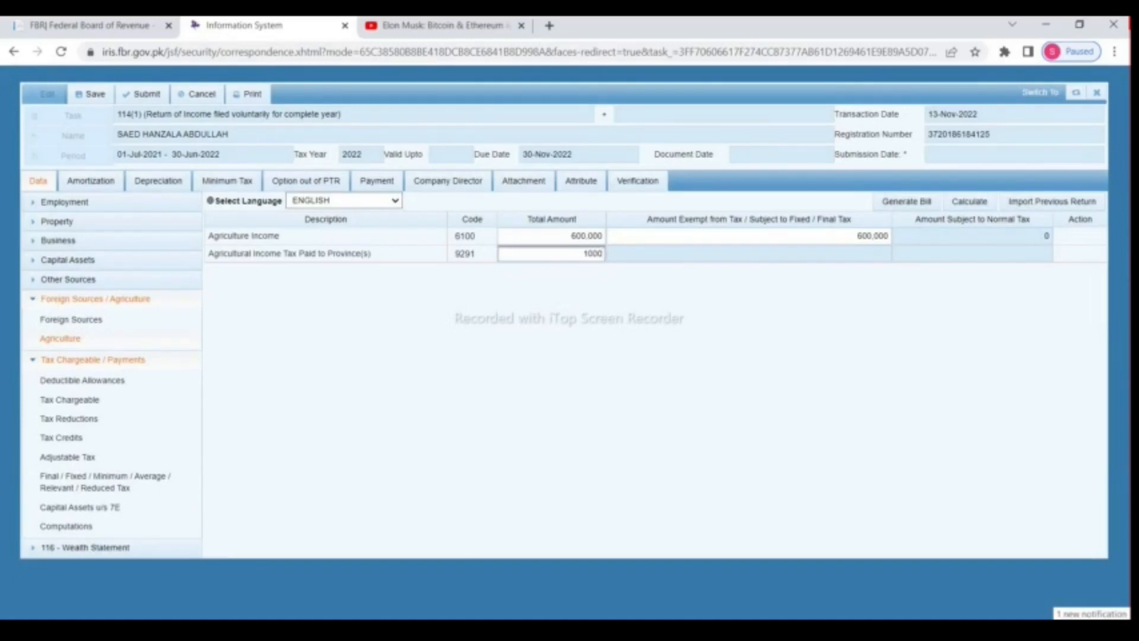
{"action": "left_click", "coordinate": [962, 213]}
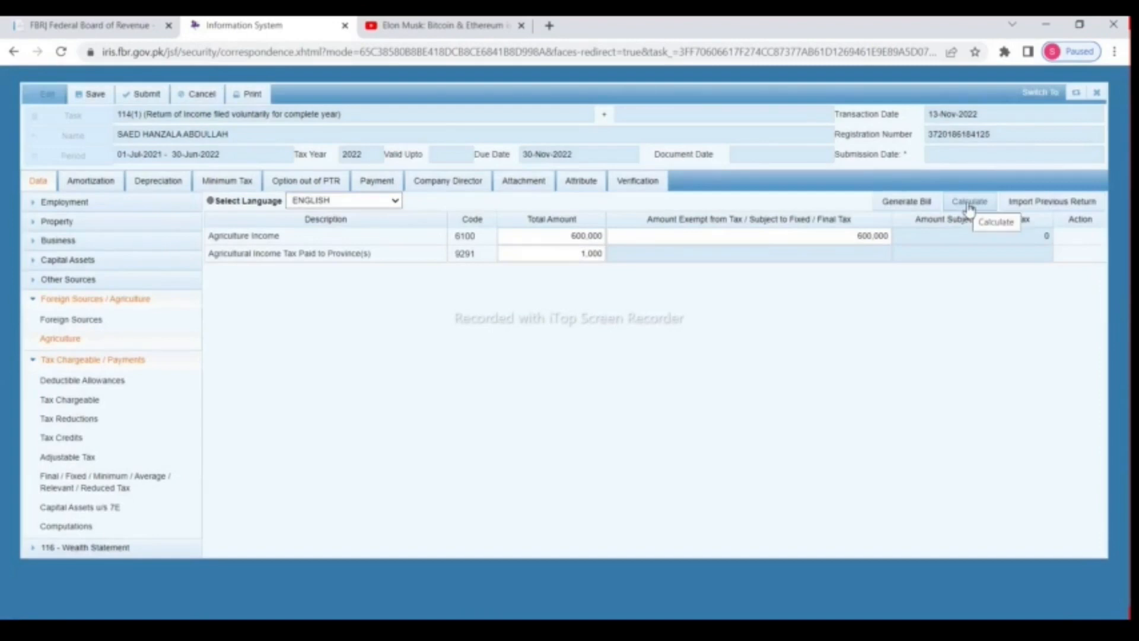
{"action": "left_click", "coordinate": [969, 205]}
Step: Save the return, then enter 50,000 Zakat u/s 60 under Deductible Allowances and recalculate
{"action": "left_click", "coordinate": [971, 204]}
{"action": "left_click", "coordinate": [92, 93]}
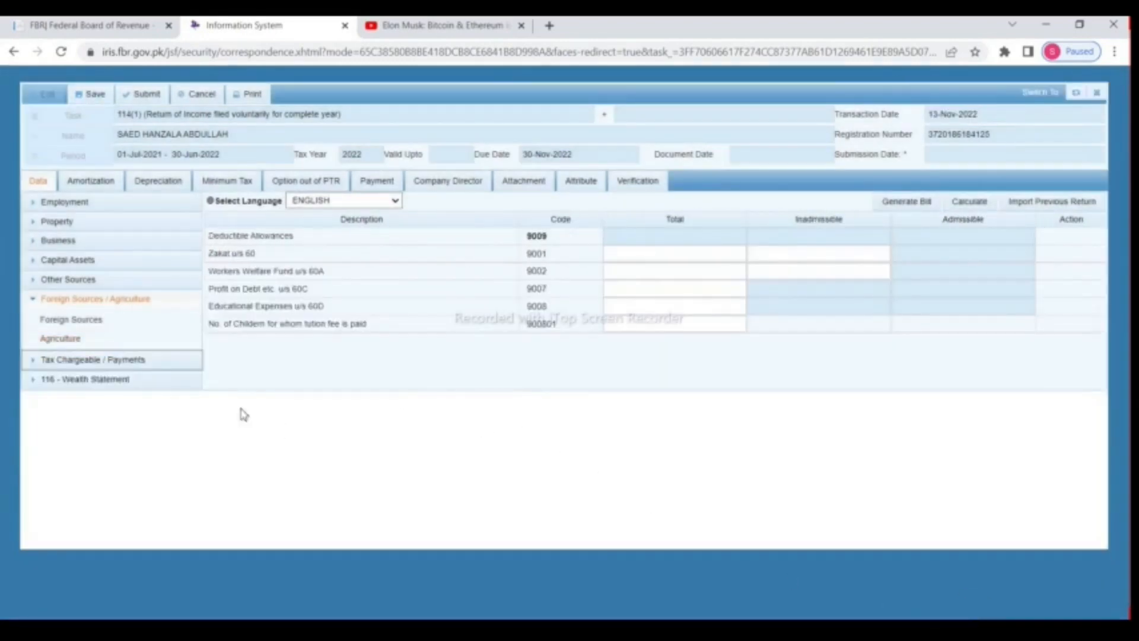
{"action": "left_click", "coordinate": [35, 301]}
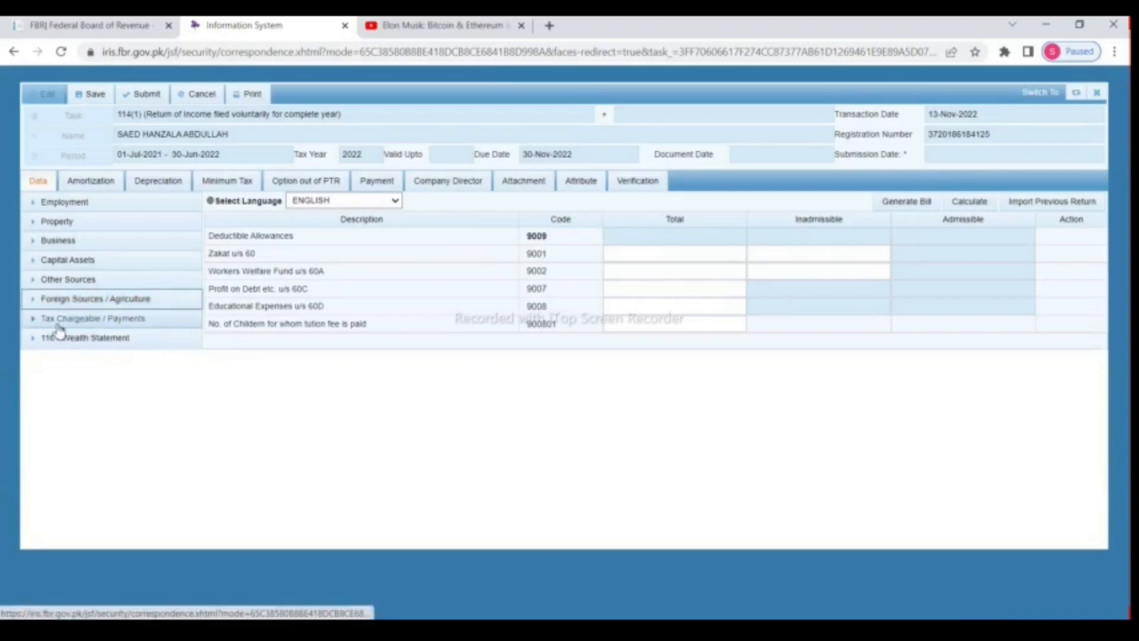
{"action": "left_click", "coordinate": [32, 322]}
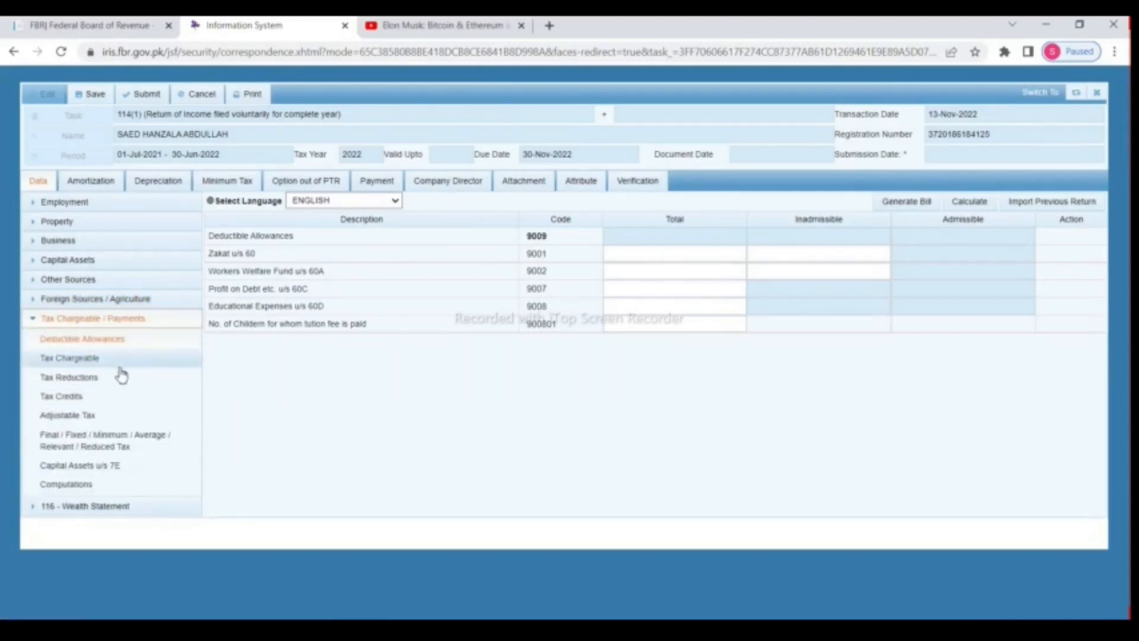
{"action": "left_click", "coordinate": [88, 345]}
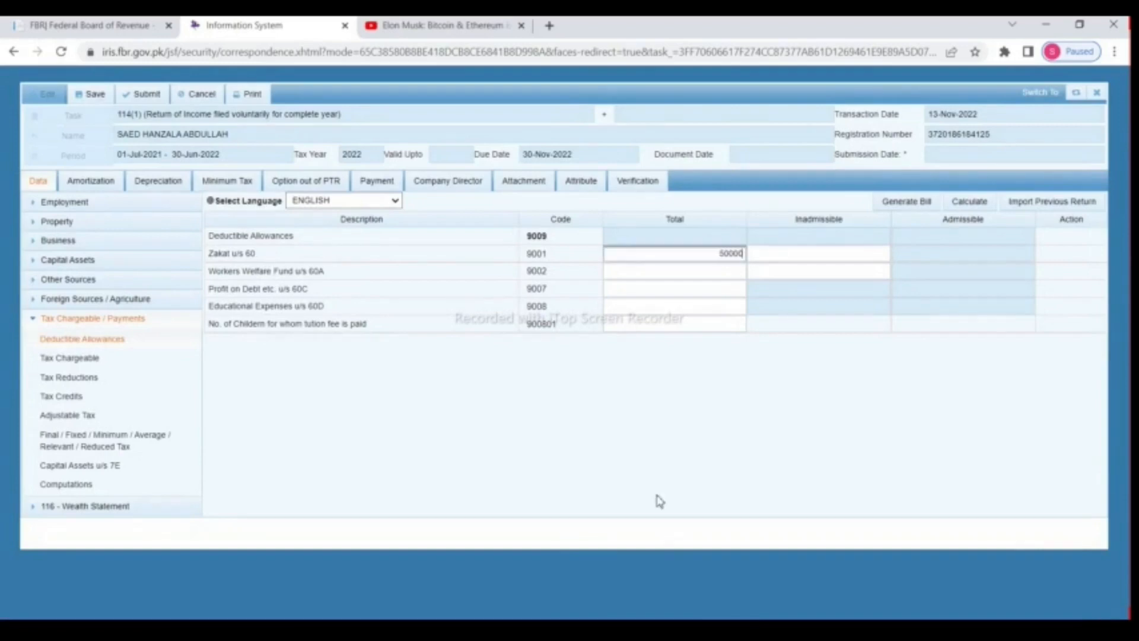
{"action": "left_click", "coordinate": [964, 205]}
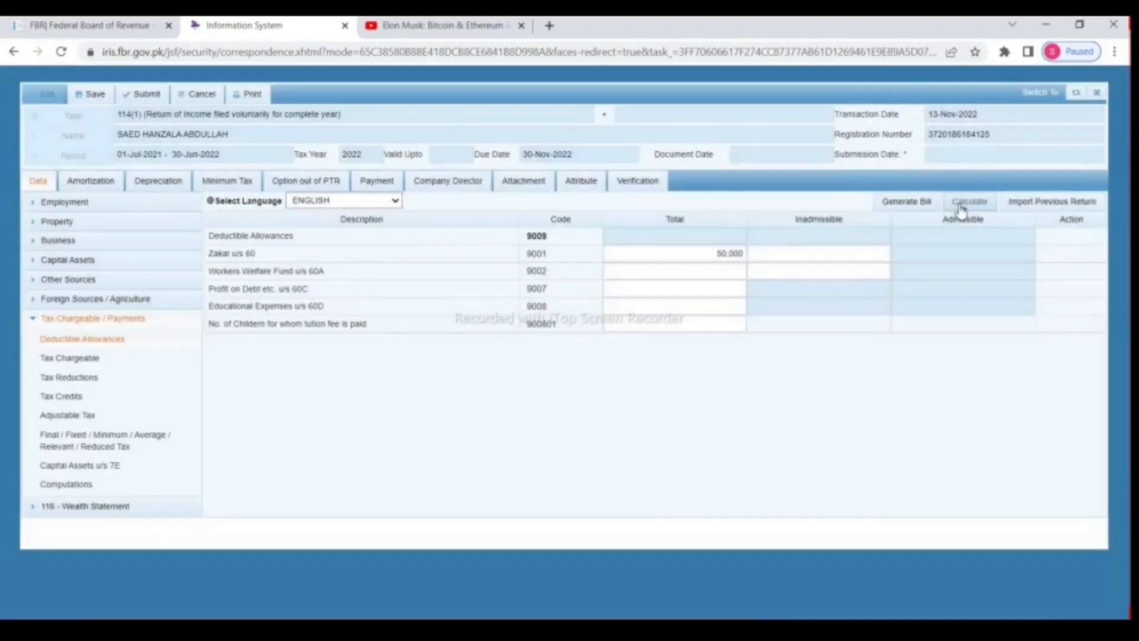
{"action": "left_click", "coordinate": [963, 205]}
Step: Enter 182,500 in row 931901 (u/s 65F) of Tax Credits and recalculate
{"action": "left_click", "coordinate": [59, 403]}
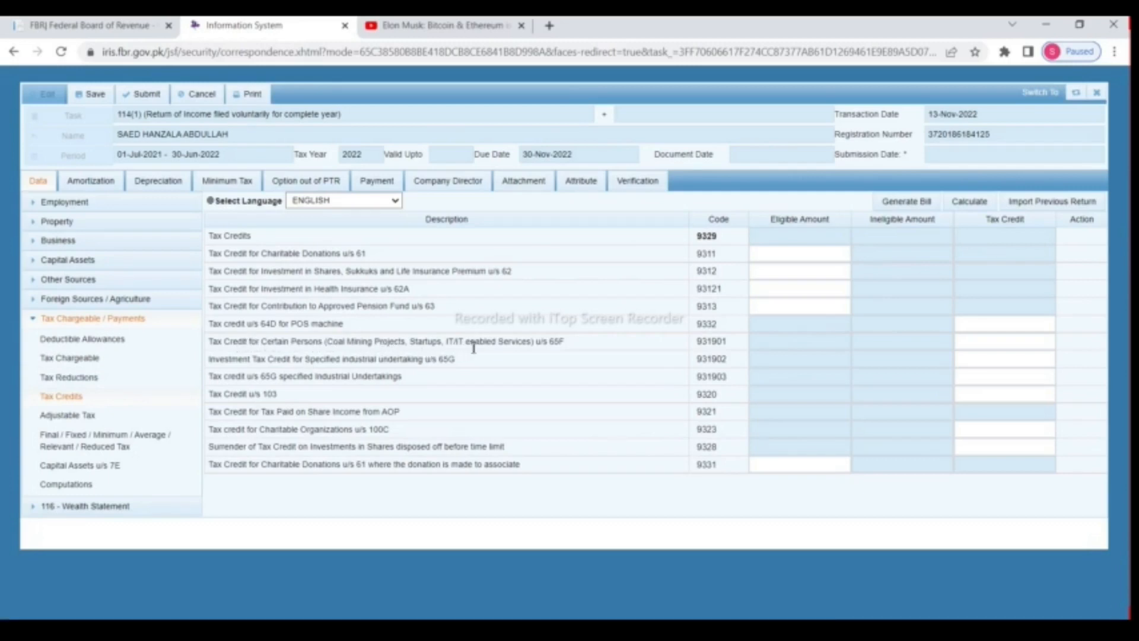
{"action": "left_click", "coordinate": [979, 343]}
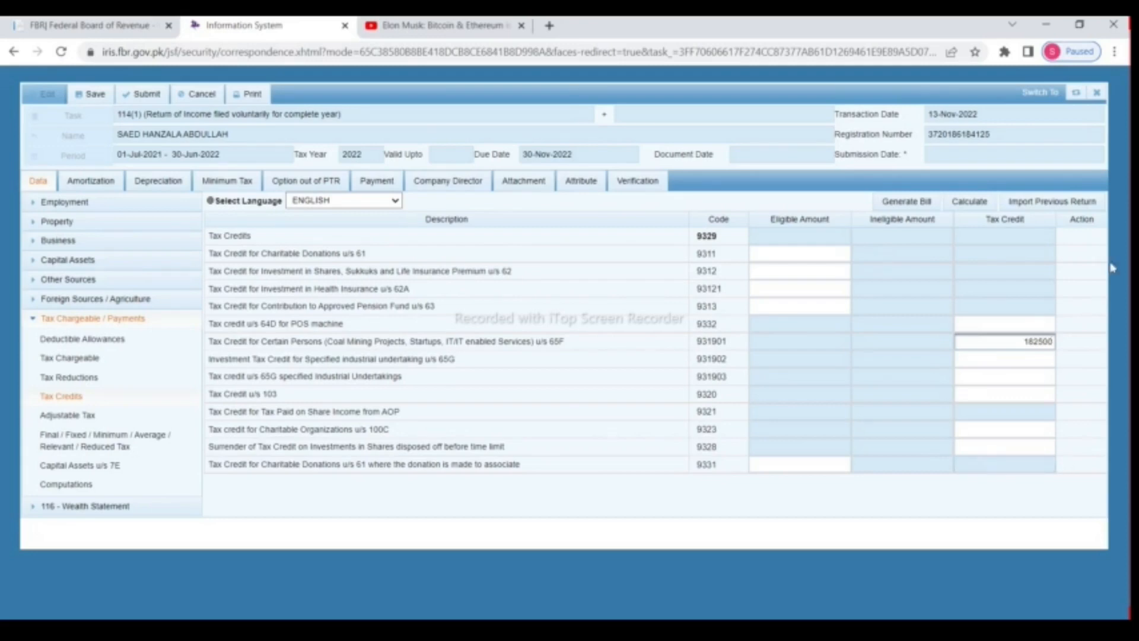
{"action": "left_click", "coordinate": [989, 203]}
{"action": "left_click", "coordinate": [985, 203]}
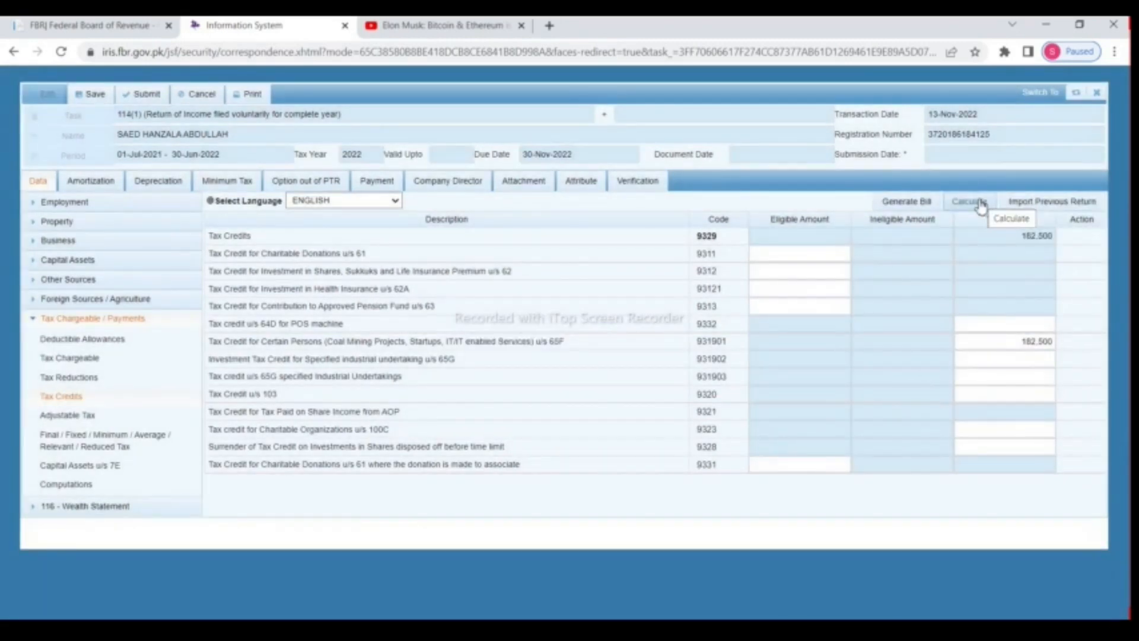
{"action": "left_click", "coordinate": [982, 204]}
{"action": "left_click", "coordinate": [40, 304]}
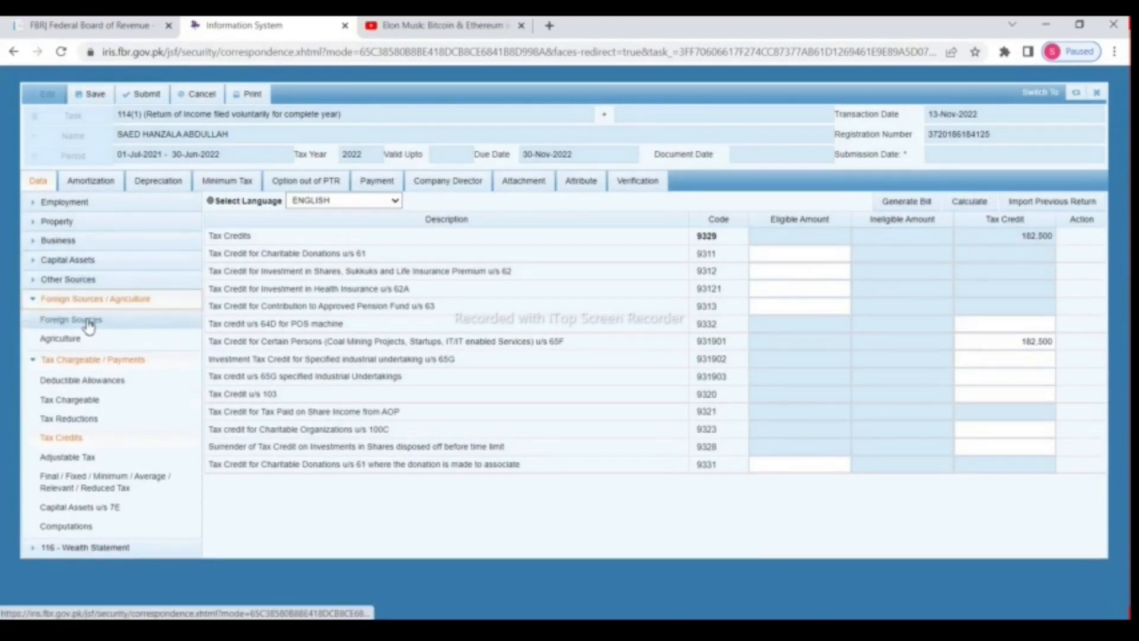
{"action": "left_click", "coordinate": [37, 301]}
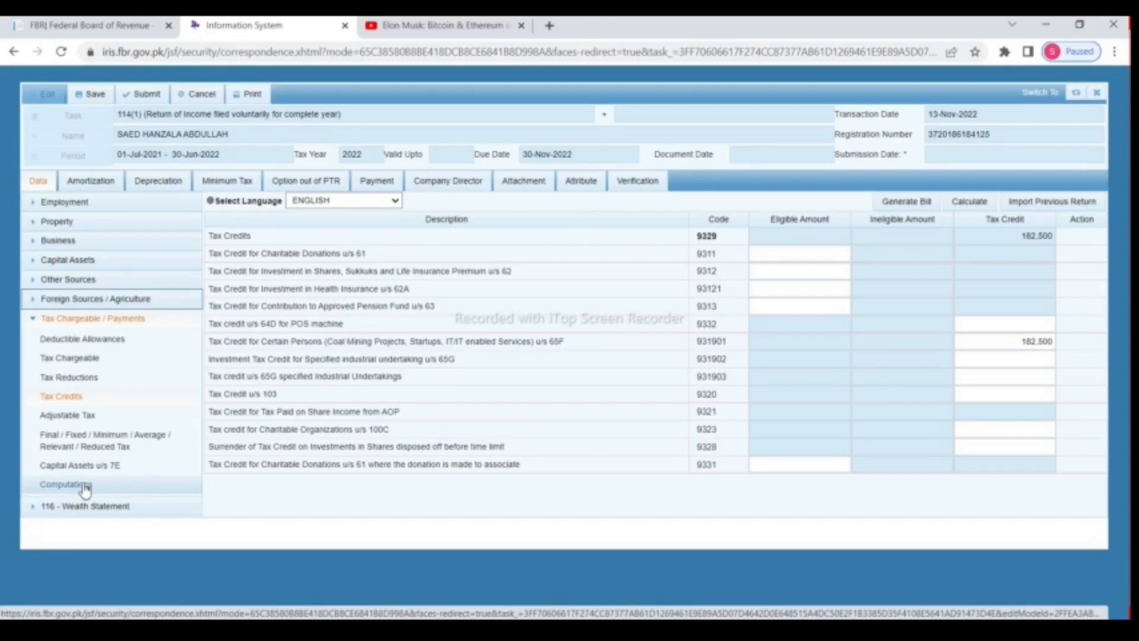
{"action": "left_click", "coordinate": [77, 396]}
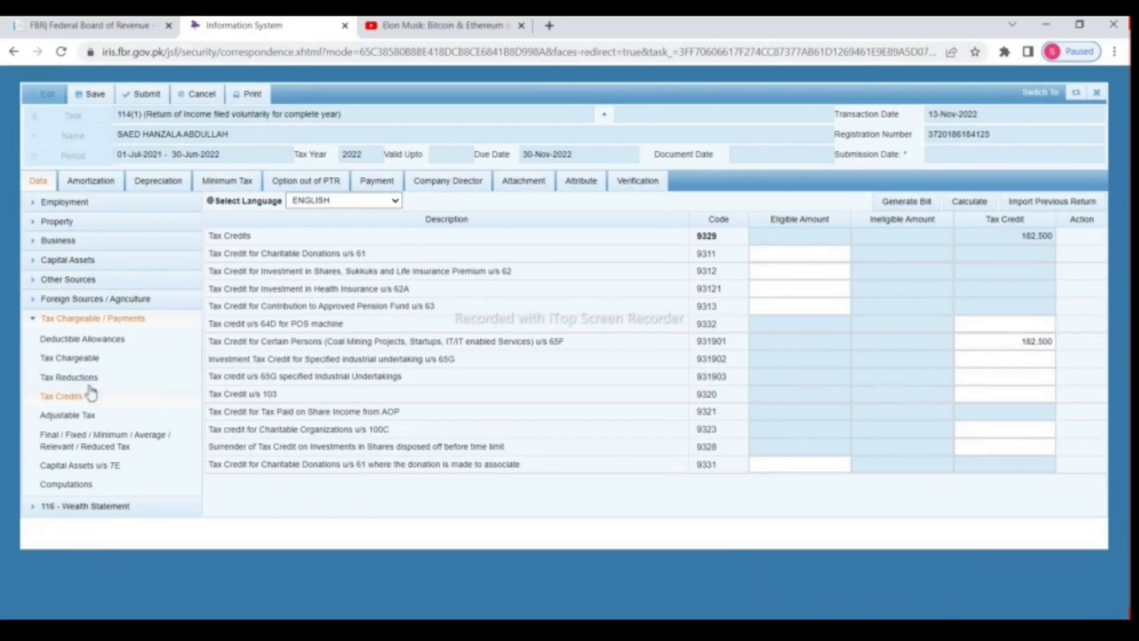
Step: Open the Adjustable Tax table and scroll to Cash Withdrawal u/s 231A
{"action": "left_click", "coordinate": [82, 417]}
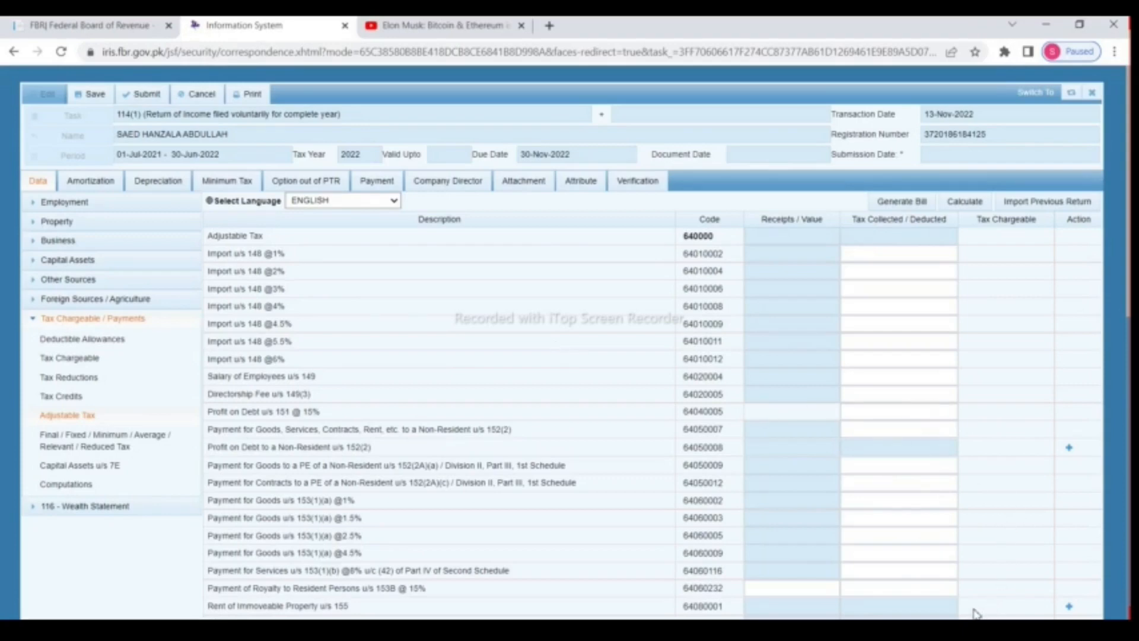
{"action": "scroll", "coordinate": [779, 453], "scroll_direction": "down", "scroll_amount": 1}
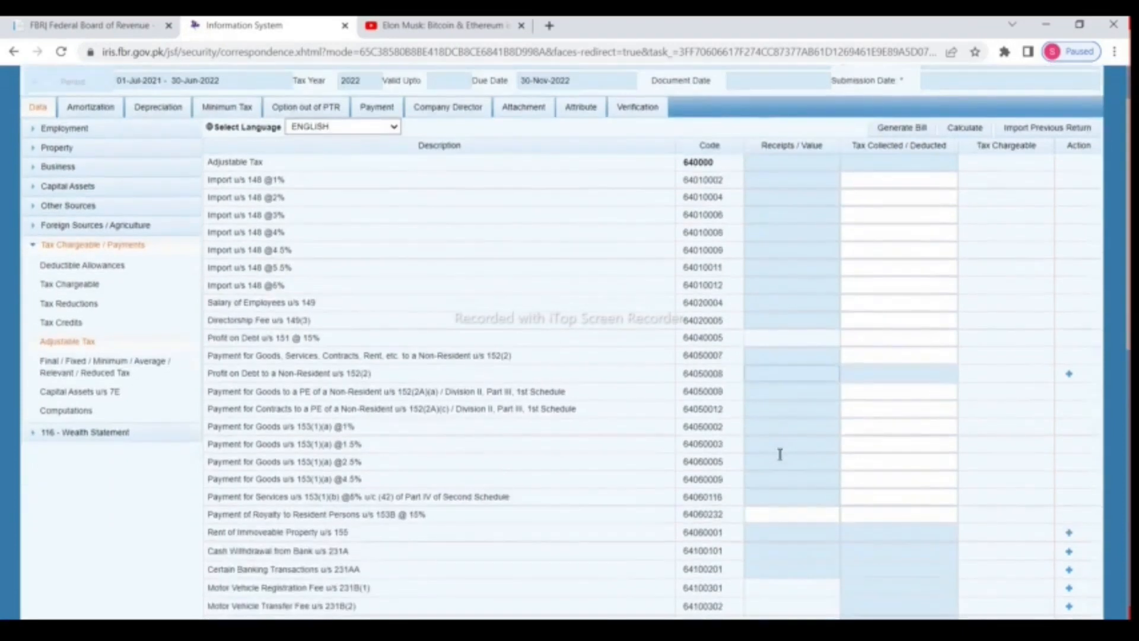
{"action": "left_click", "coordinate": [799, 458]}
{"action": "scroll", "coordinate": [972, 611], "scroll_direction": "down", "scroll_amount": 3}
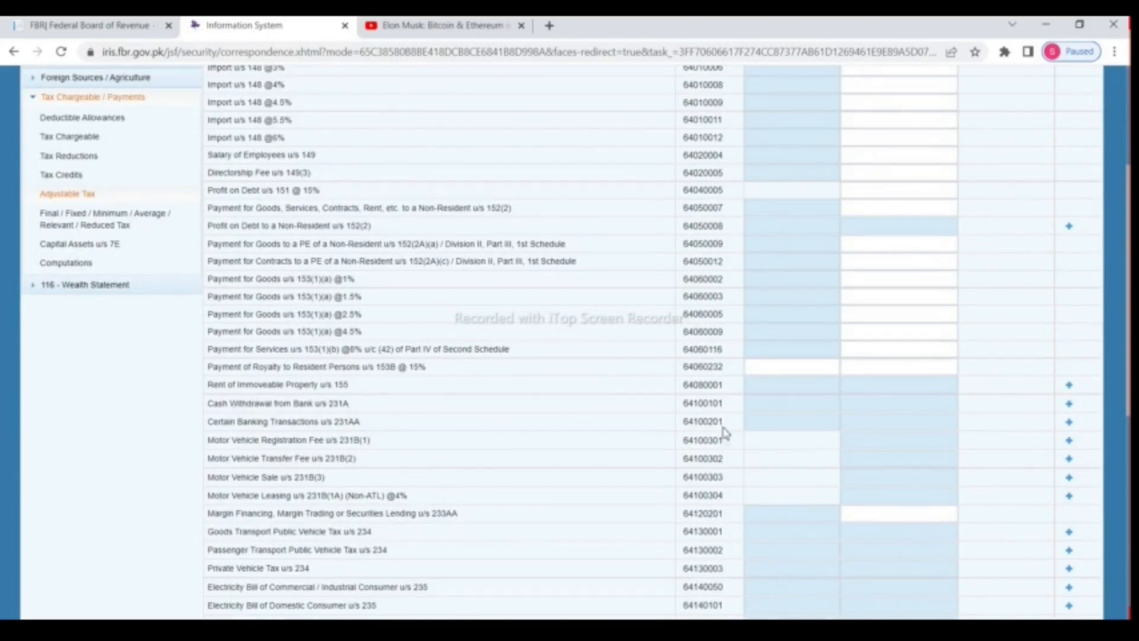
Step: Add a Habib Bank Saving Account line under u/s 231A with 50,000 tax deducted, and recalculate
{"action": "left_click", "coordinate": [1069, 404]}
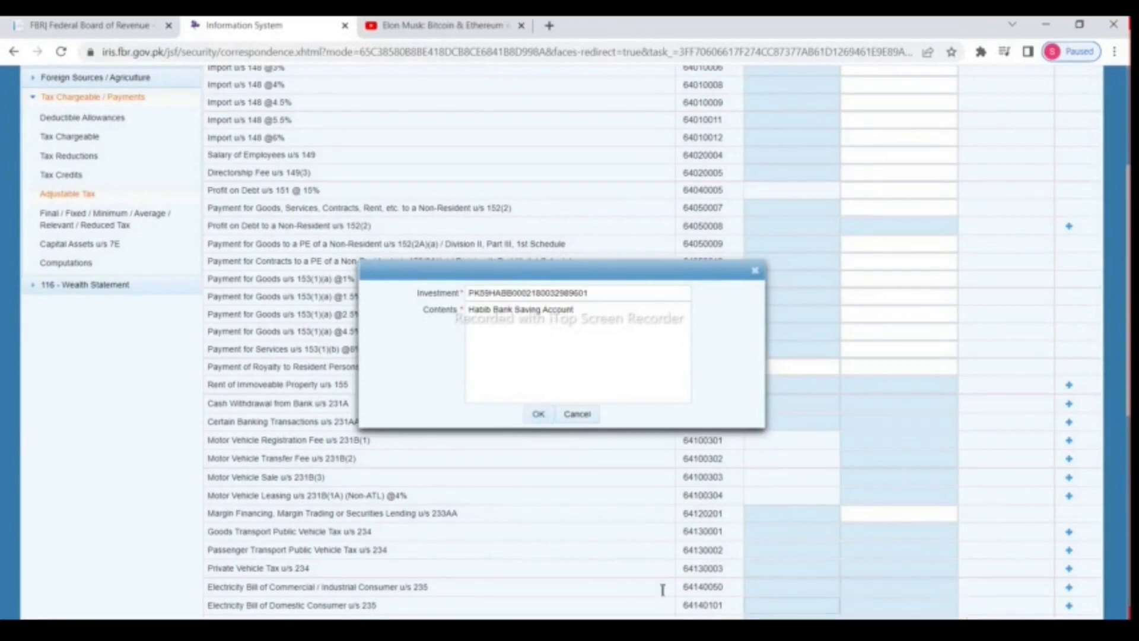
{"action": "left_click", "coordinate": [539, 417]}
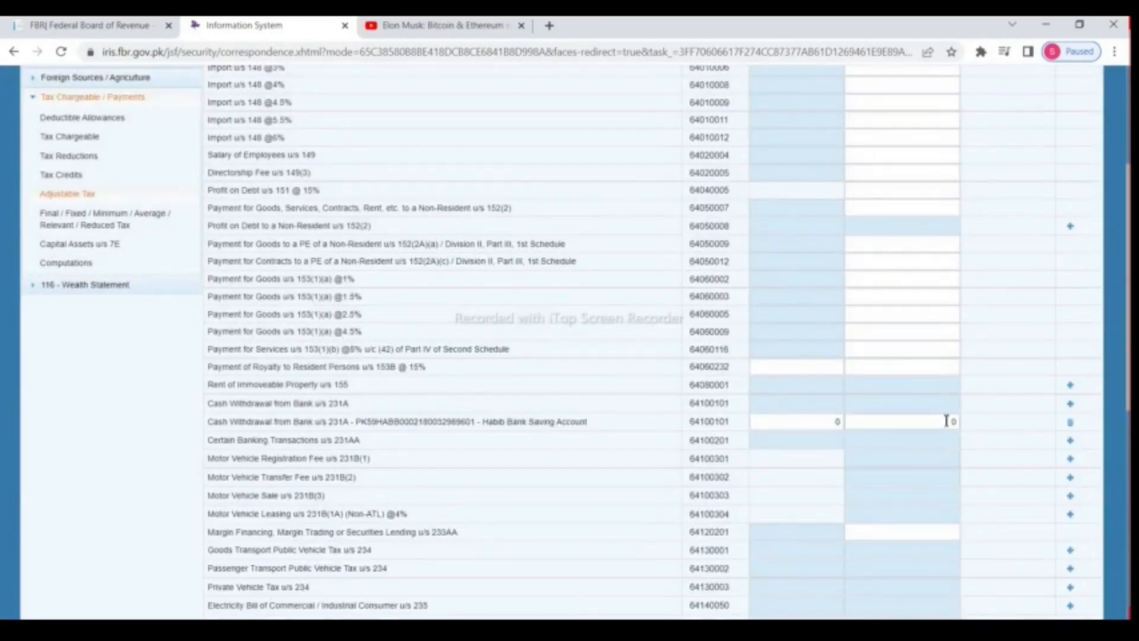
{"action": "left_click", "coordinate": [910, 419]}
{"action": "scroll", "coordinate": [947, 421], "scroll_direction": "up", "scroll_amount": 4}
{"action": "left_click", "coordinate": [966, 202]}
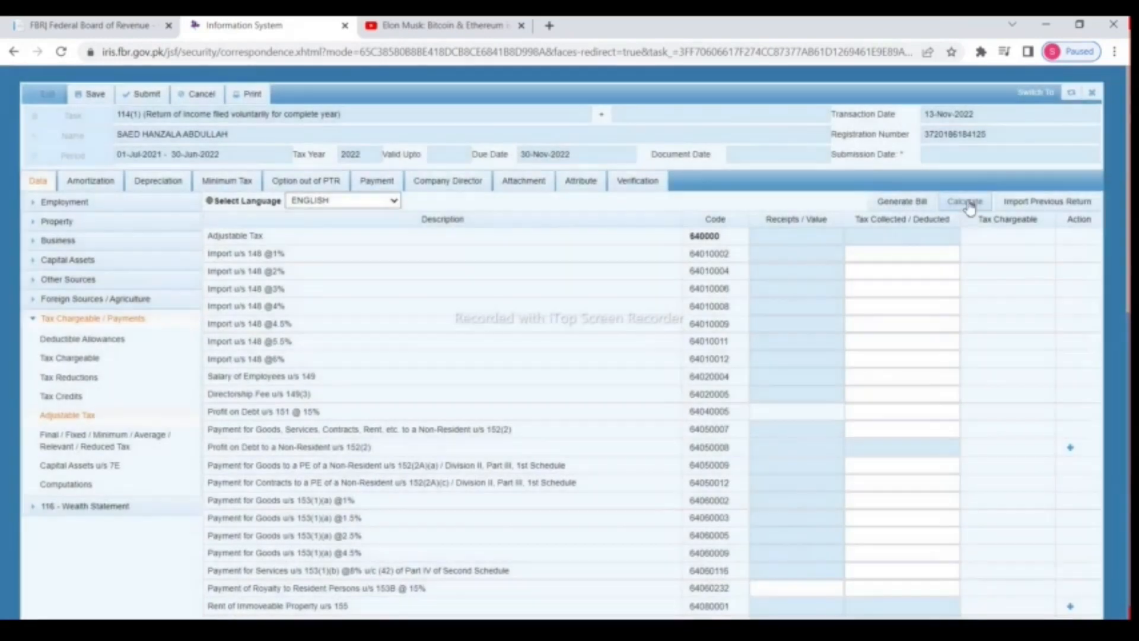
{"action": "left_click", "coordinate": [967, 203]}
{"action": "scroll", "coordinate": [952, 295], "scroll_direction": "down", "scroll_amount": 3}
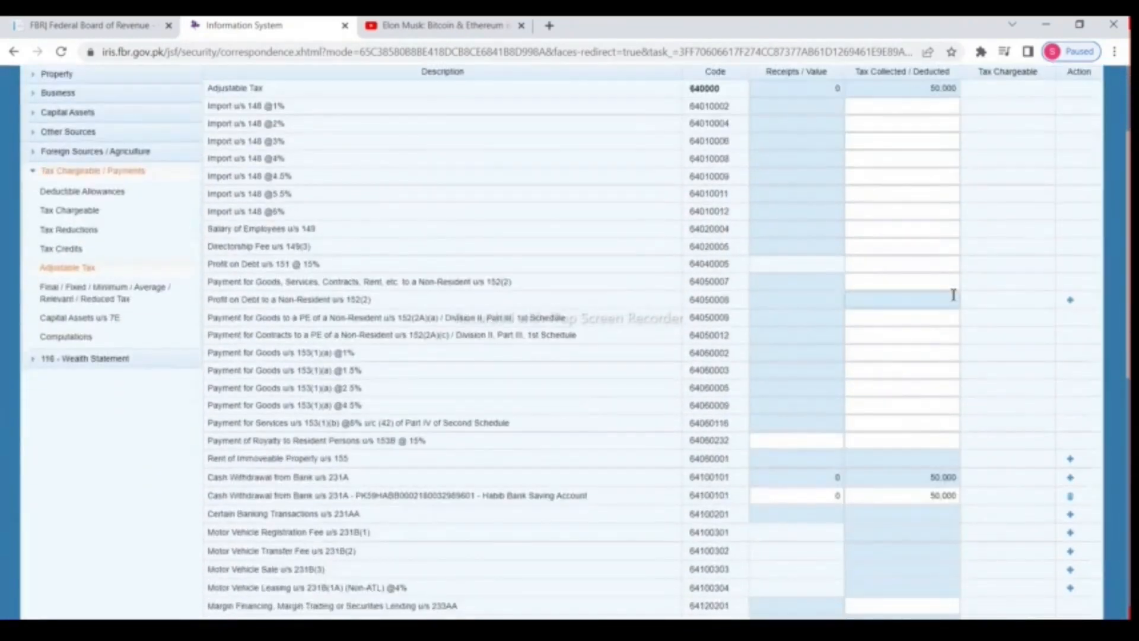
{"action": "scroll", "coordinate": [953, 295], "scroll_direction": "down", "scroll_amount": 1}
{"action": "scroll", "coordinate": [957, 293], "scroll_direction": "down", "scroll_amount": 2}
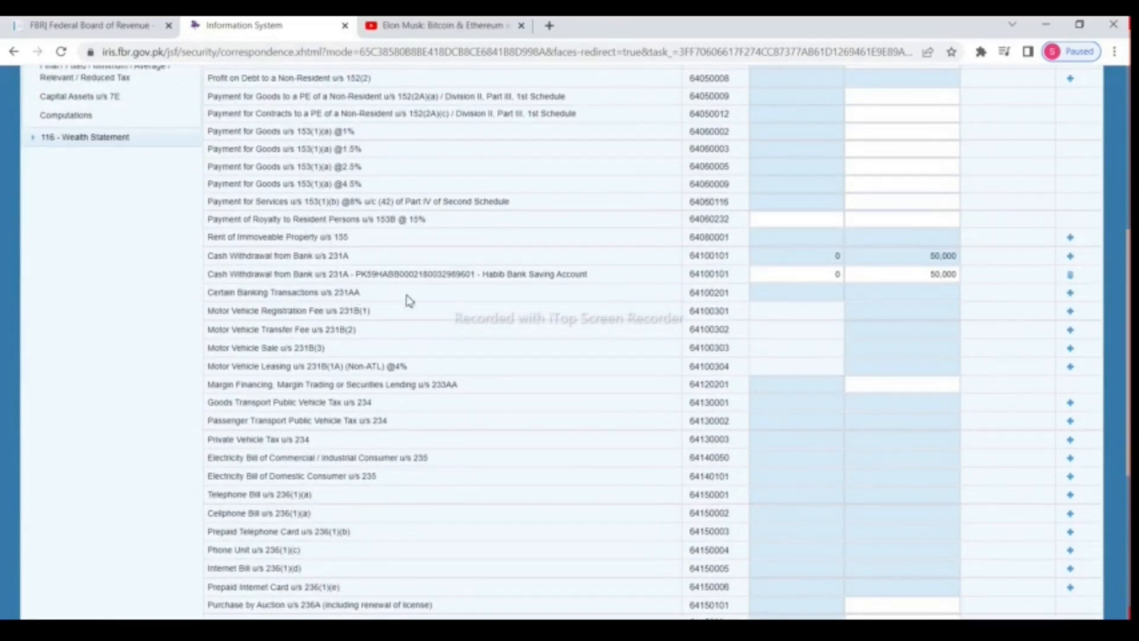
Step: Start a 231AA banking transactions line, pasting the account number into its Investment field
{"action": "left_click", "coordinate": [1071, 295]}
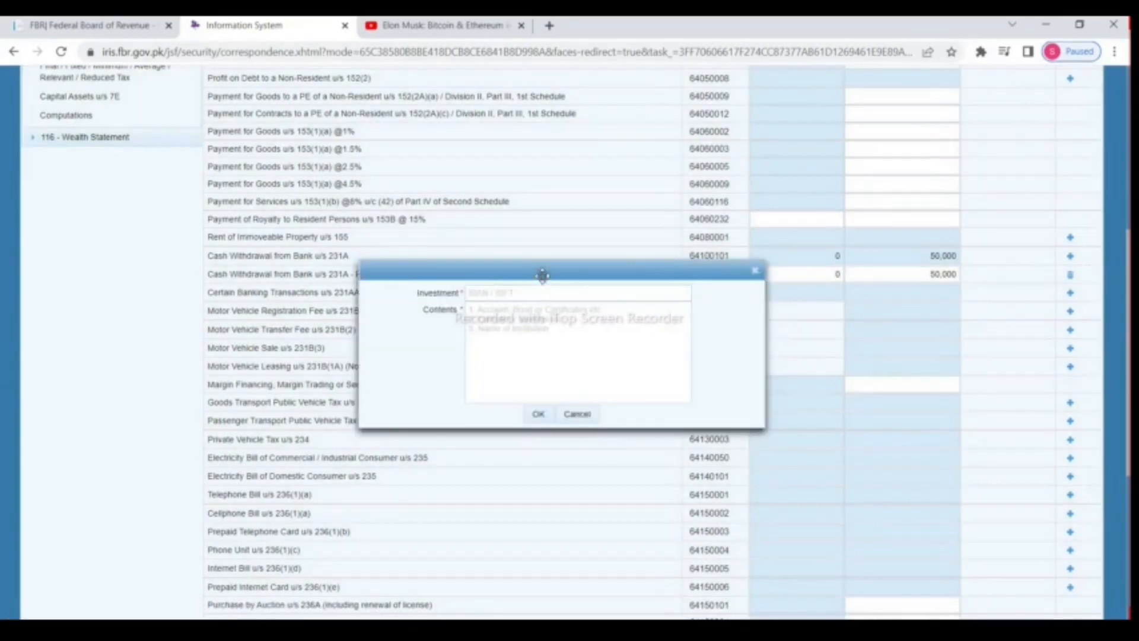
{"action": "left_click_drag", "start_coordinate": [542, 274], "coordinate": [580, 331]}
{"action": "left_click", "coordinate": [549, 421]}
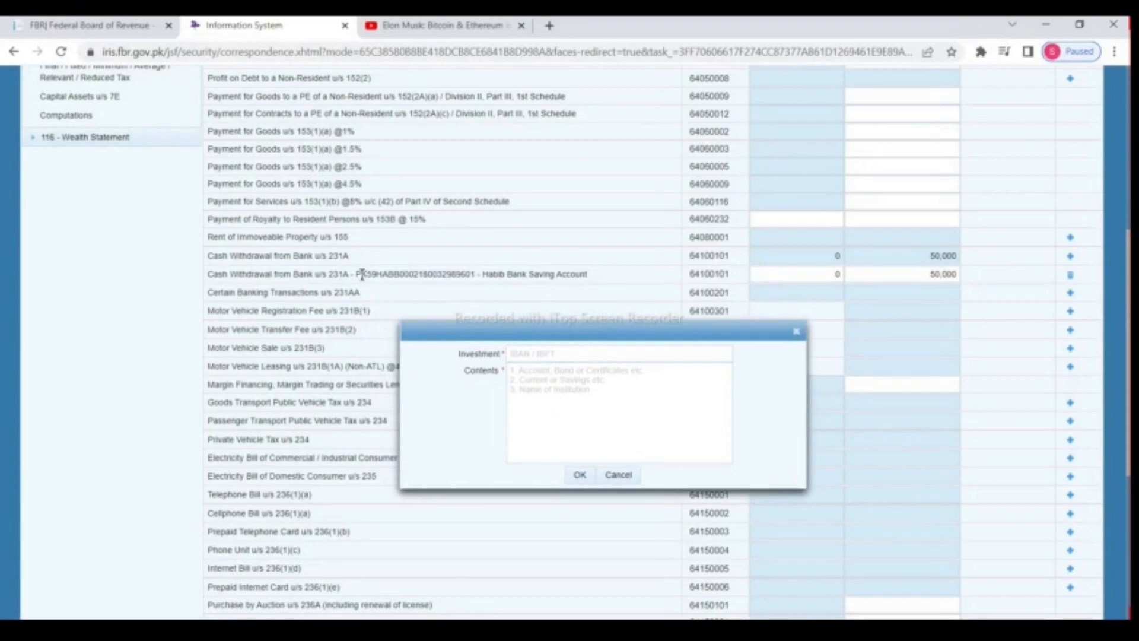
{"action": "left_click_drag", "start_coordinate": [356, 274], "coordinate": [476, 275]}
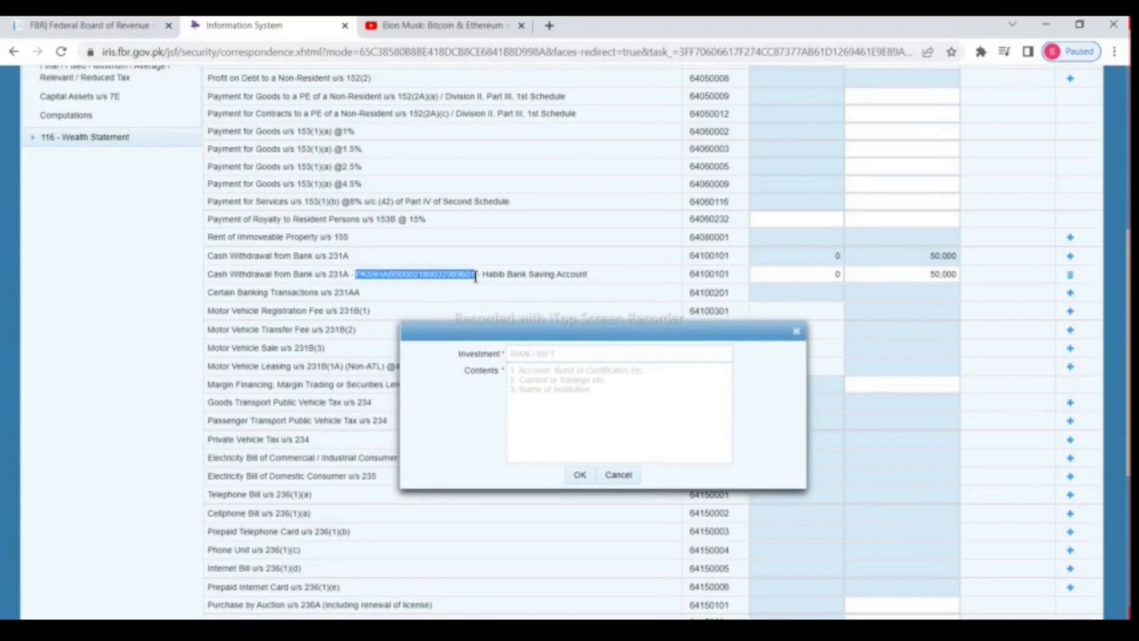
{"action": "right_click", "coordinate": [474, 278]}
{"action": "left_click", "coordinate": [501, 289]}
{"action": "left_click", "coordinate": [554, 354]}
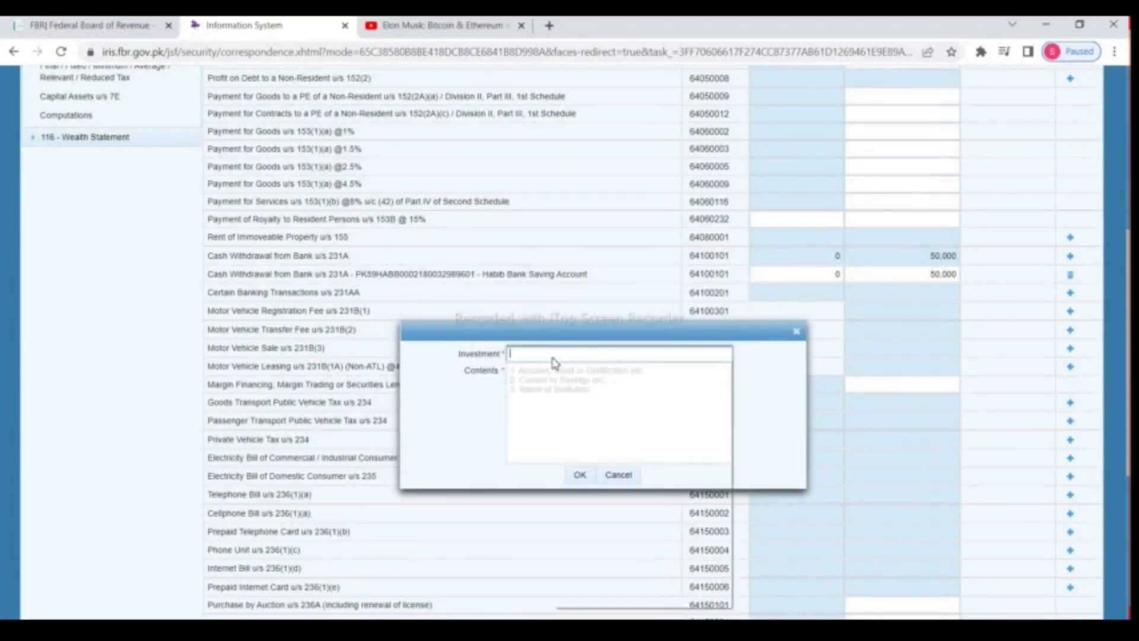
{"action": "right_click", "coordinate": [555, 355]}
{"action": "left_click", "coordinate": [587, 466]}
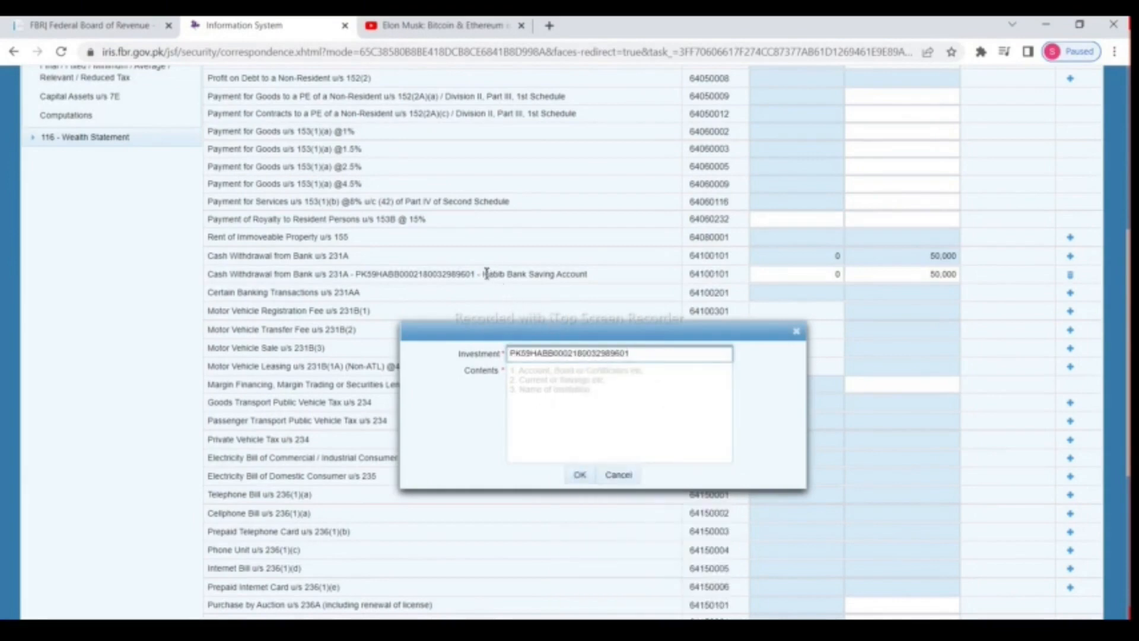
Step: Paste 'Habib Bank Saving Account' into Contents and confirm the new 231AA row
{"action": "left_click_drag", "start_coordinate": [484, 275], "coordinate": [586, 275]}
{"action": "right_click", "coordinate": [573, 280]}
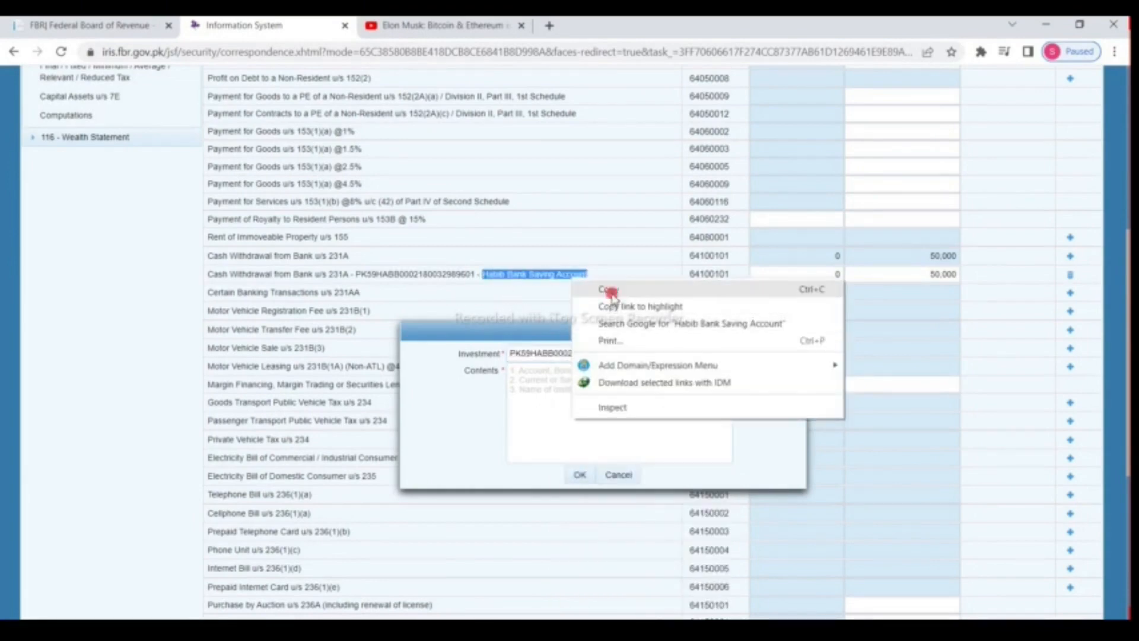
{"action": "left_click", "coordinate": [611, 291]}
{"action": "right_click", "coordinate": [566, 382]}
{"action": "left_click", "coordinate": [615, 247]}
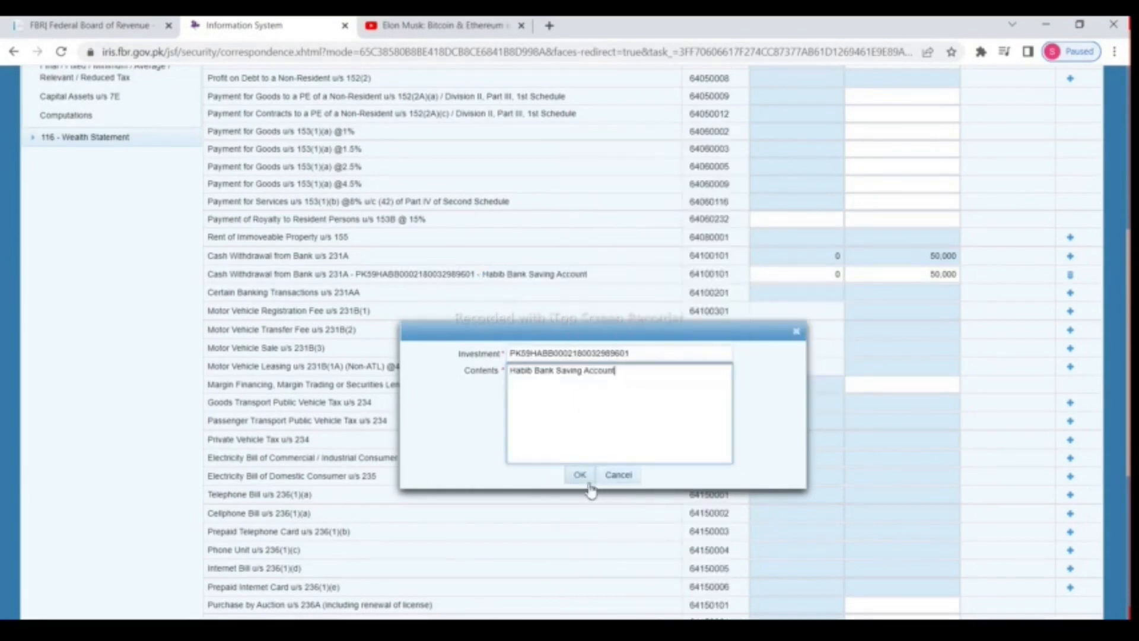
{"action": "left_click", "coordinate": [584, 475]}
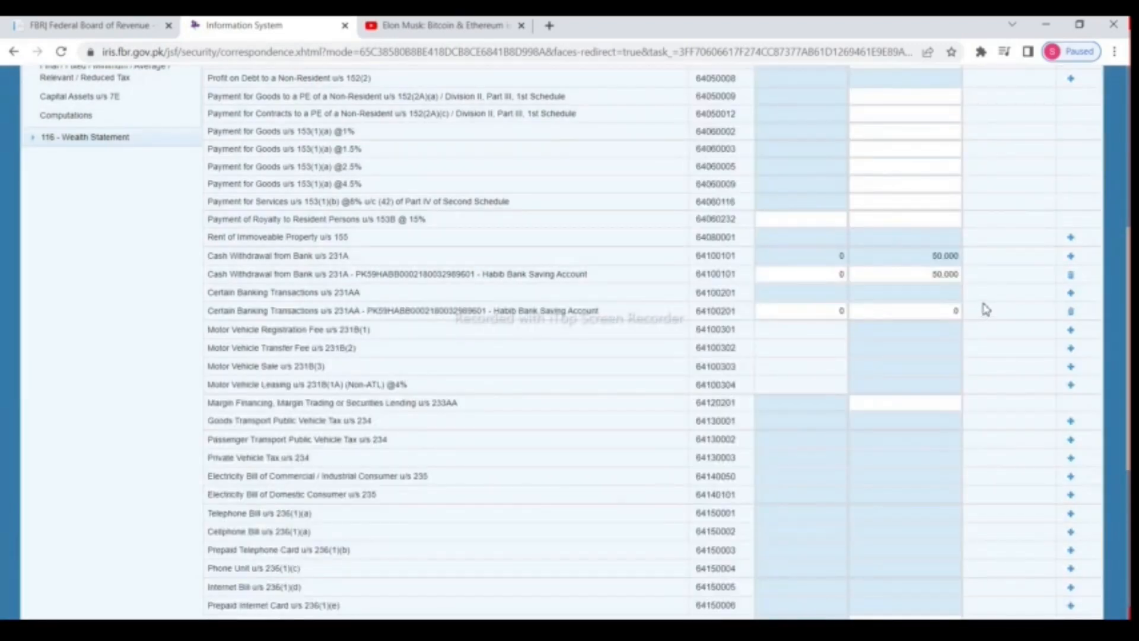
Step: Enter 30,125 tax deducted on the 231AA row and recalculate Adjustable Tax to 80,125
{"action": "left_click", "coordinate": [956, 309]}
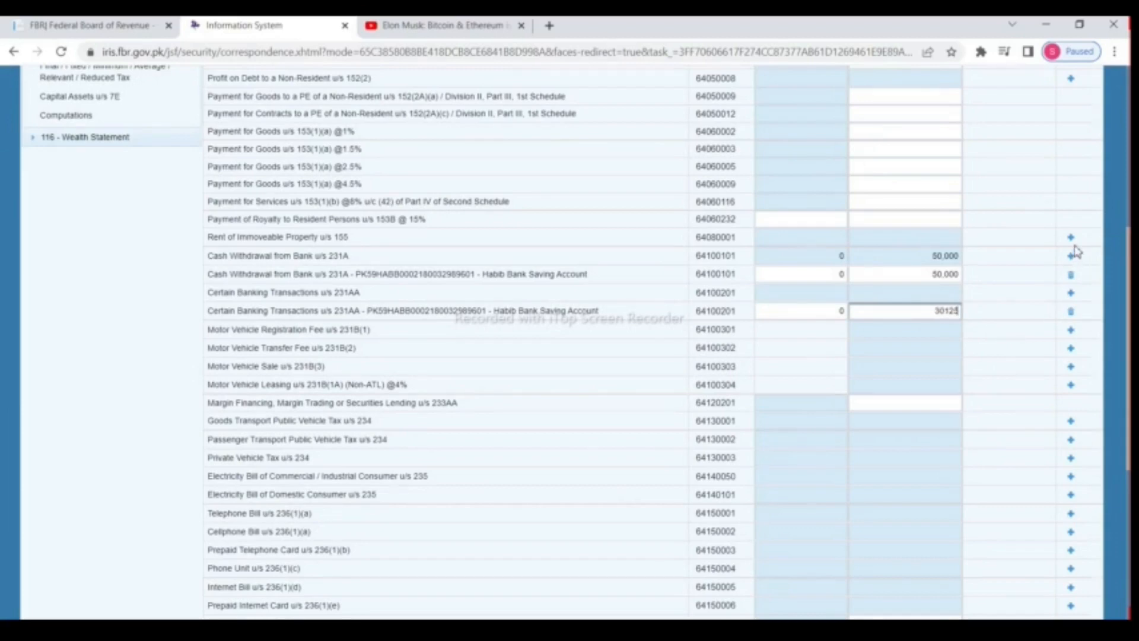
{"action": "scroll", "coordinate": [1075, 247], "scroll_direction": "up", "scroll_amount": 6}
{"action": "left_click", "coordinate": [968, 201]}
{"action": "left_click", "coordinate": [969, 204]}
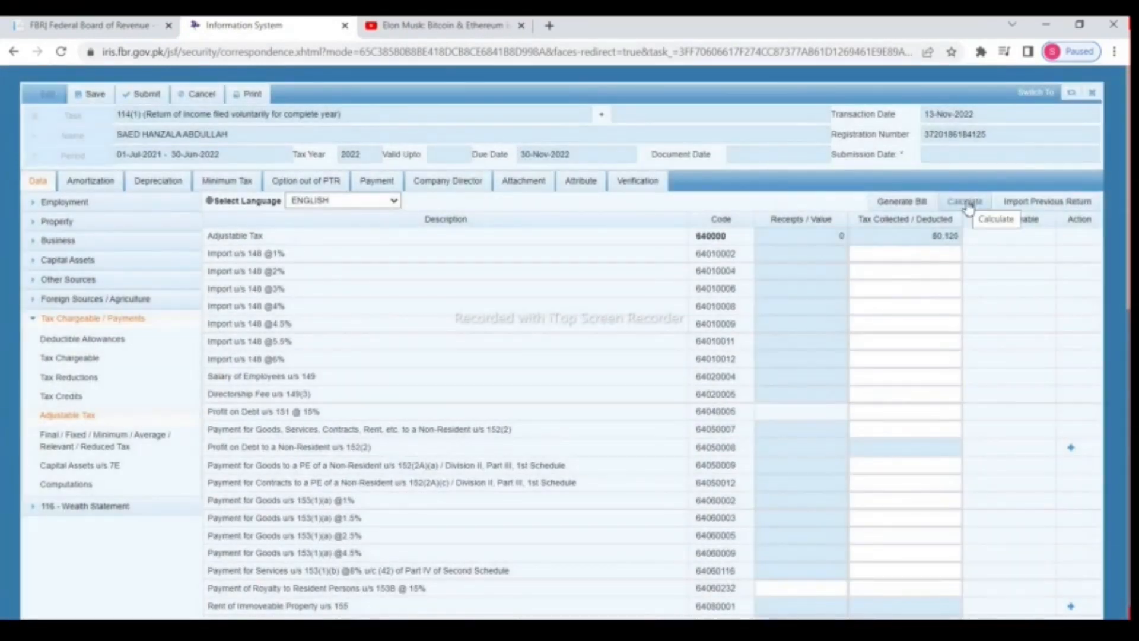
{"action": "scroll", "coordinate": [857, 284], "scroll_direction": "down", "scroll_amount": 2}
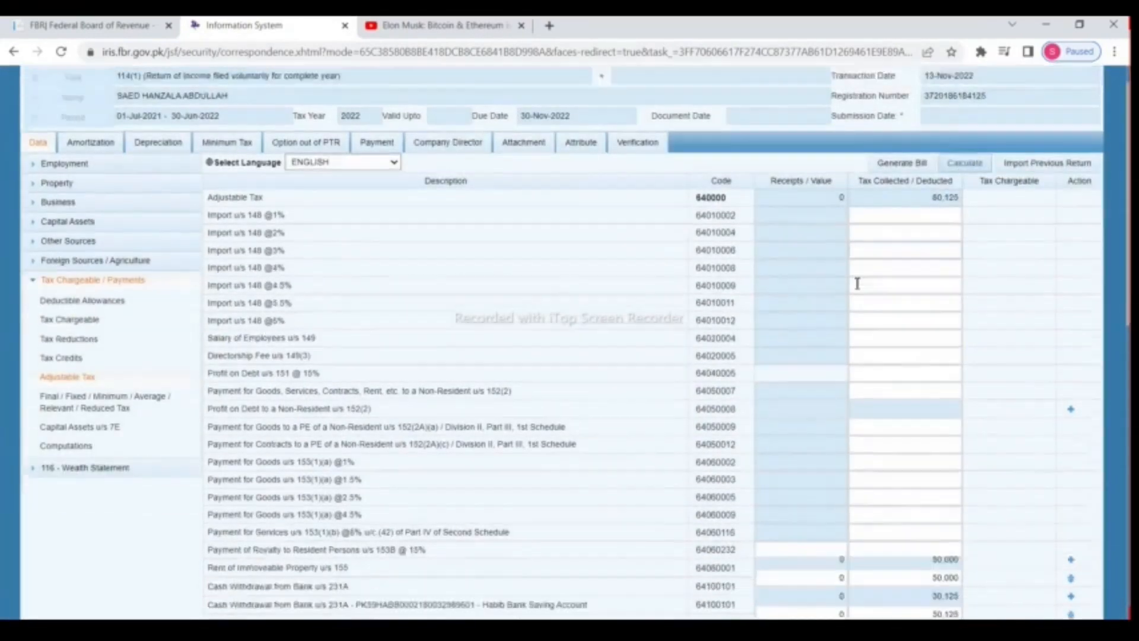
{"action": "scroll", "coordinate": [857, 283], "scroll_direction": "down", "scroll_amount": 1}
{"action": "scroll", "coordinate": [858, 284], "scroll_direction": "down", "scroll_amount": 2}
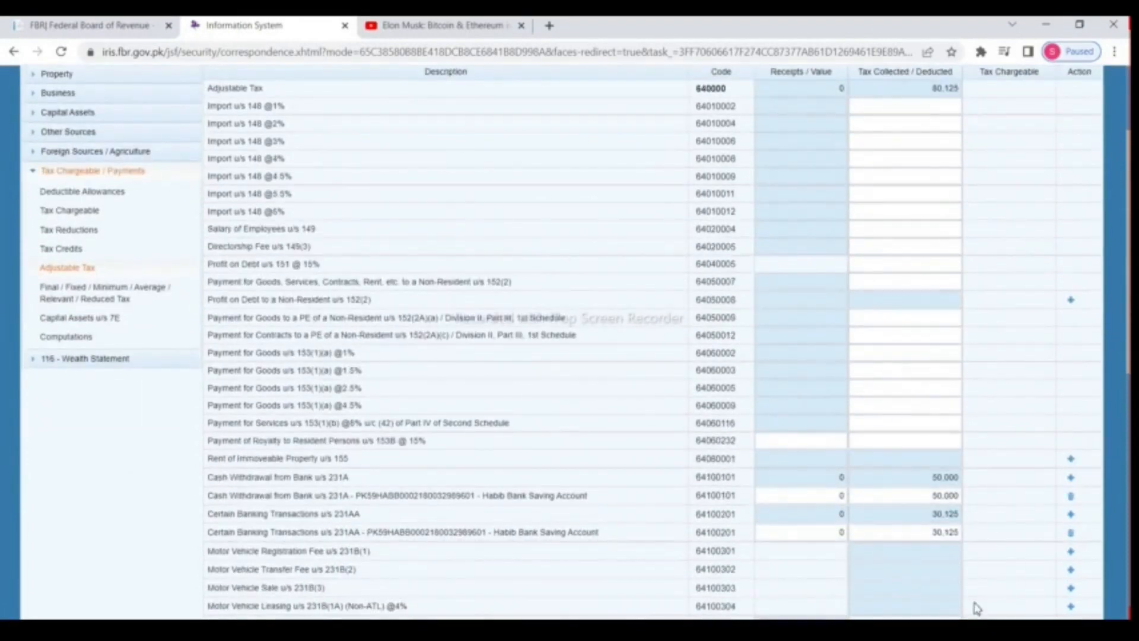
{"action": "scroll", "coordinate": [978, 607], "scroll_direction": "down", "scroll_amount": 6}
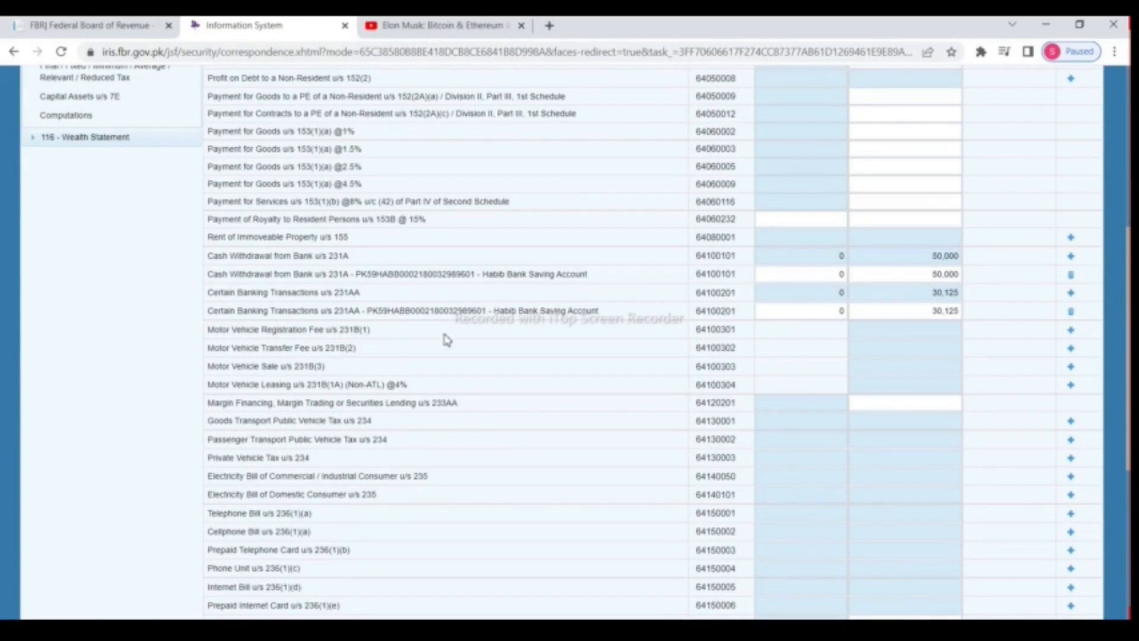
{"action": "left_click", "coordinate": [1071, 330]}
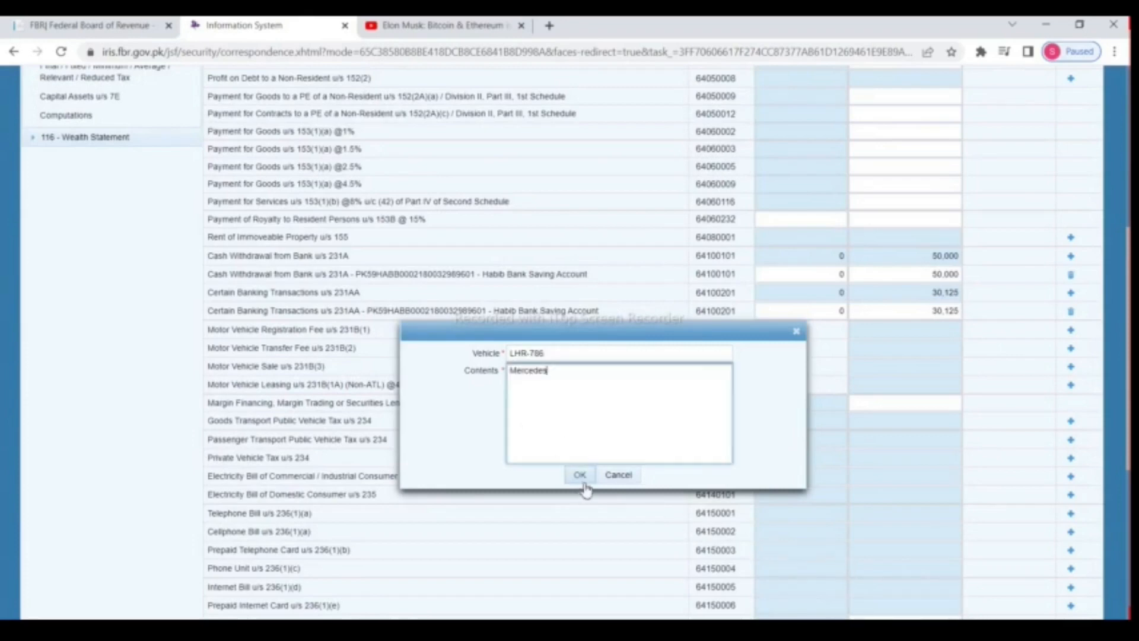
{"action": "left_click", "coordinate": [584, 477]}
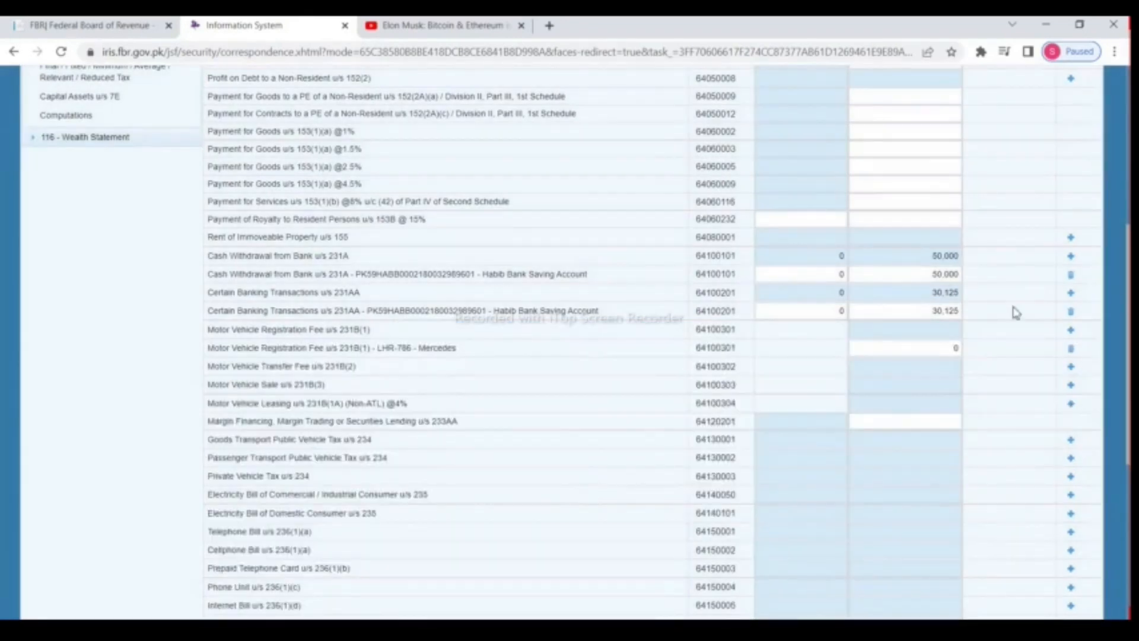
{"action": "left_click", "coordinate": [918, 347]}
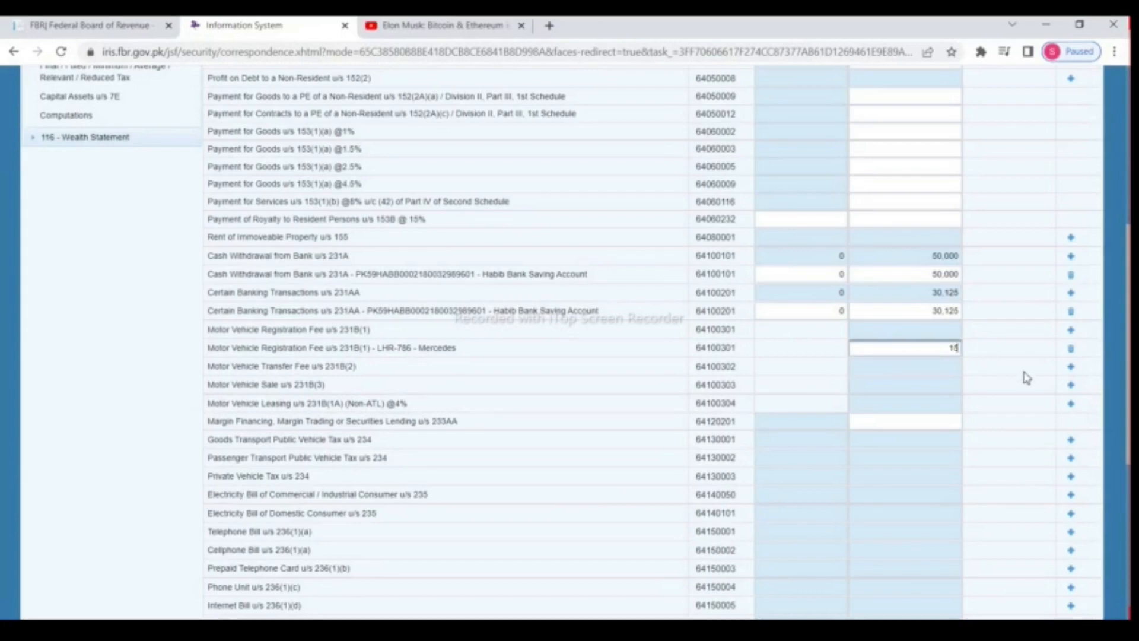
{"action": "scroll", "coordinate": [1028, 350], "scroll_direction": "up", "scroll_amount": 10}
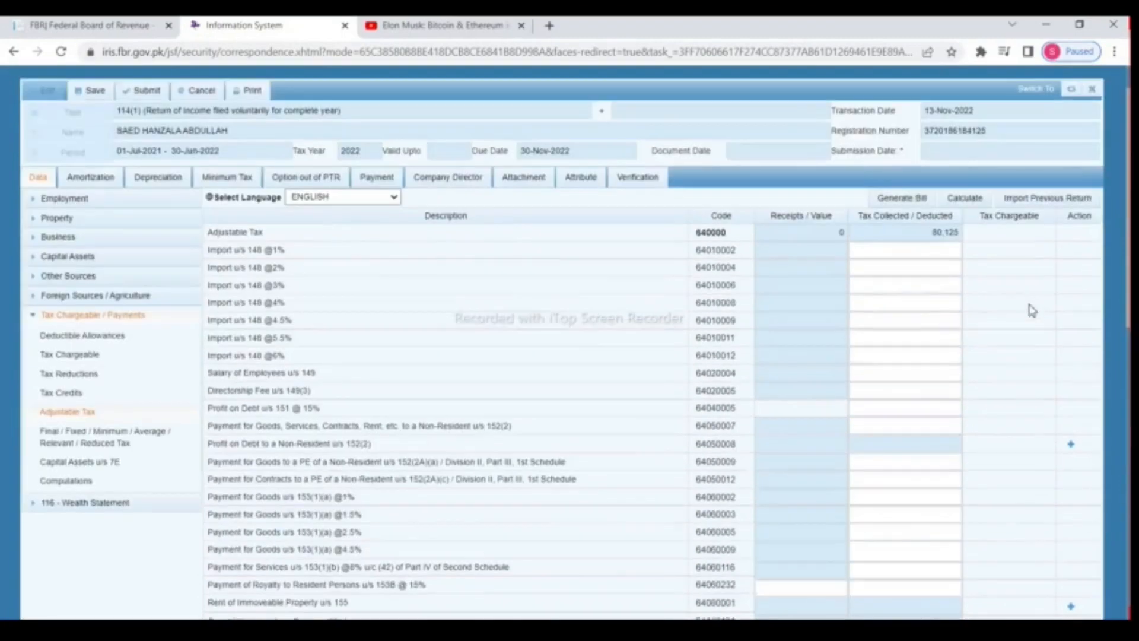
{"action": "left_click", "coordinate": [972, 204]}
{"action": "left_click", "coordinate": [972, 209]}
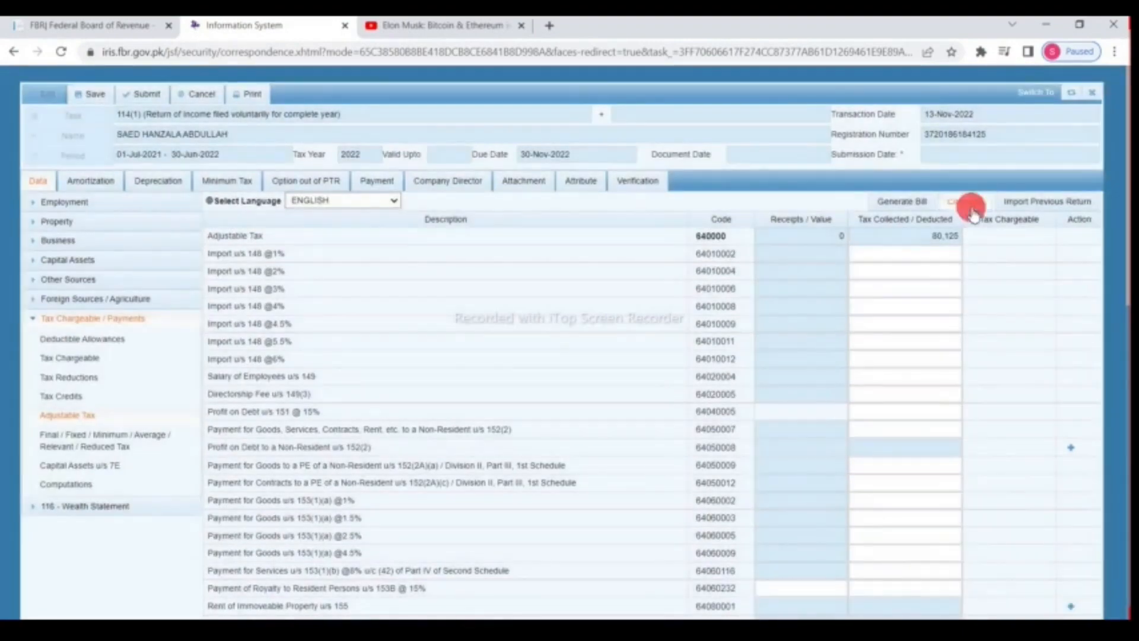
{"action": "scroll", "coordinate": [893, 299], "scroll_direction": "down", "scroll_amount": 10}
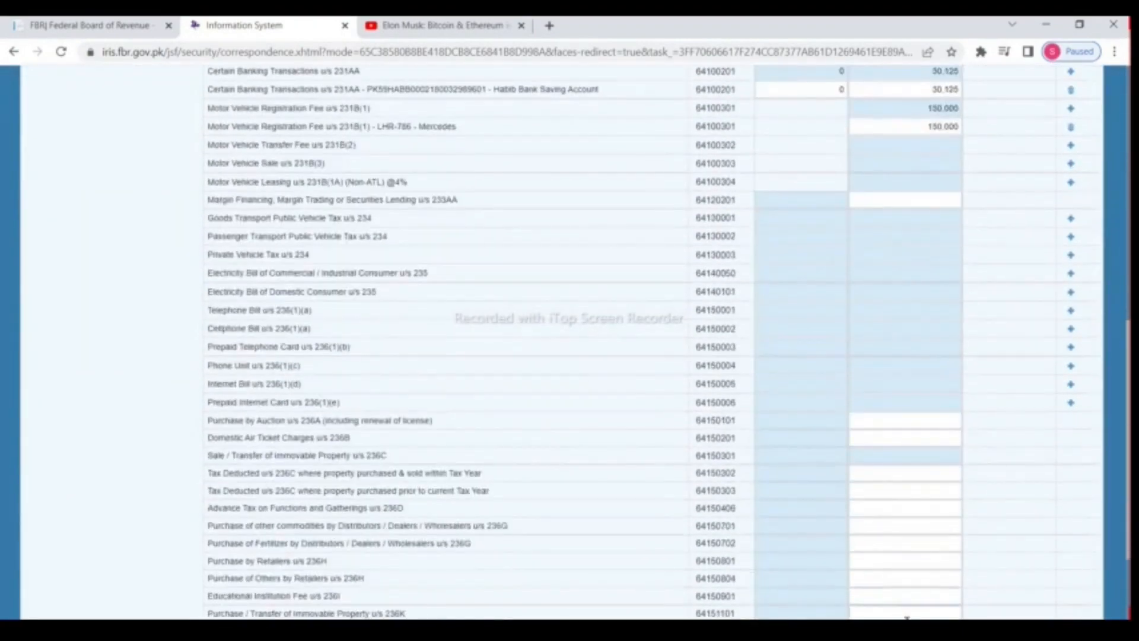
{"action": "scroll", "coordinate": [904, 482], "scroll_direction": "up", "scroll_amount": 1}
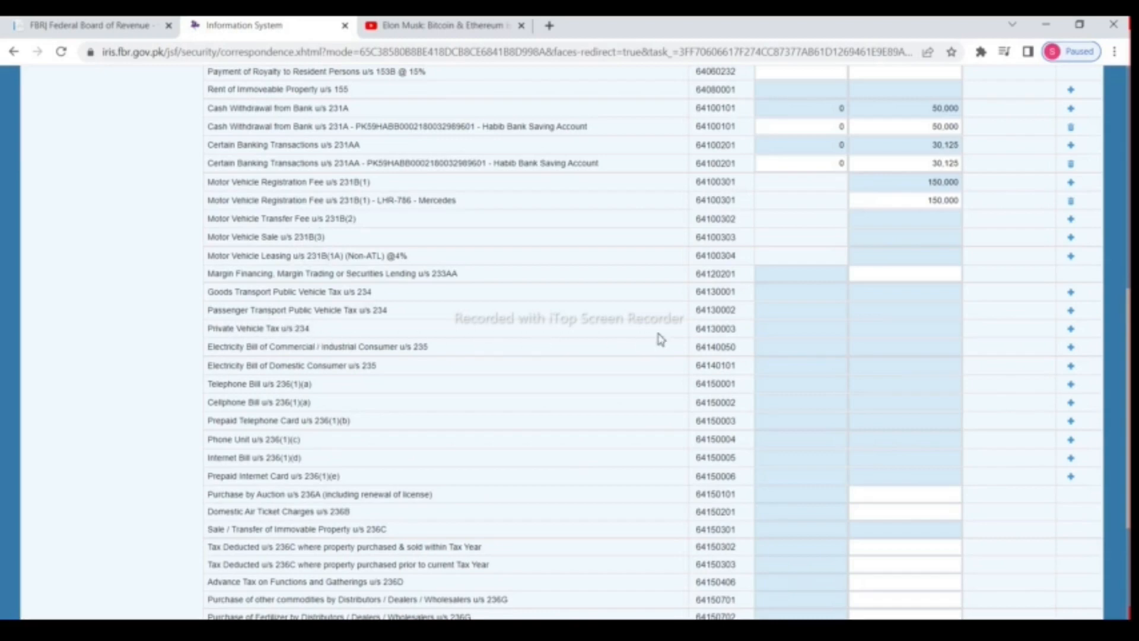
{"action": "left_click", "coordinate": [1071, 330]}
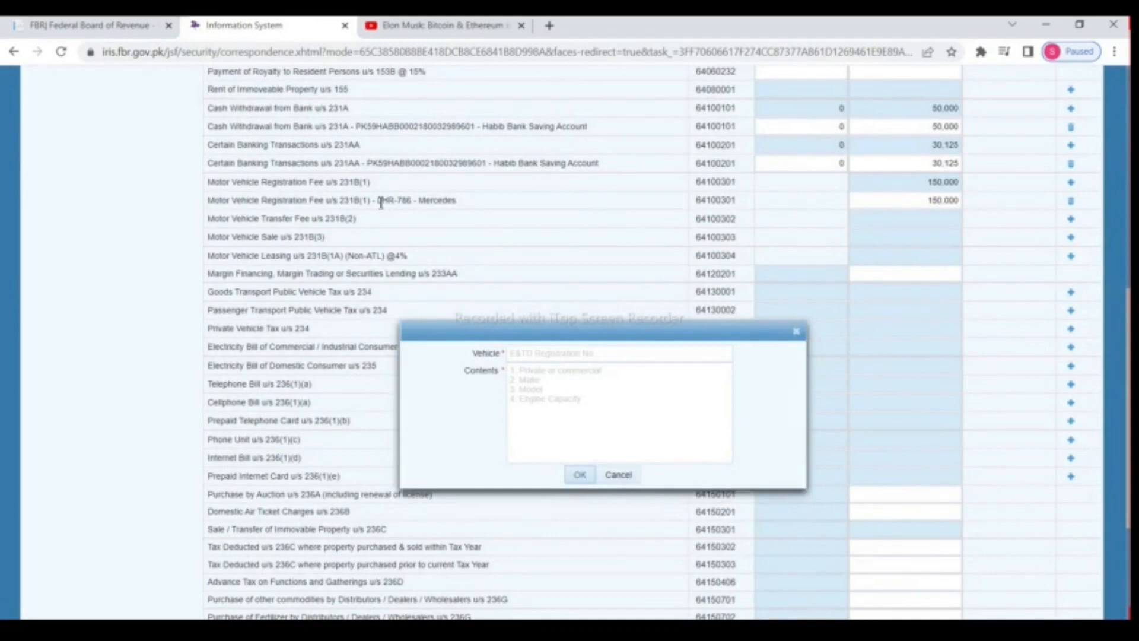
{"action": "left_click_drag", "start_coordinate": [378, 203], "coordinate": [412, 202]}
{"action": "right_click", "coordinate": [413, 202]}
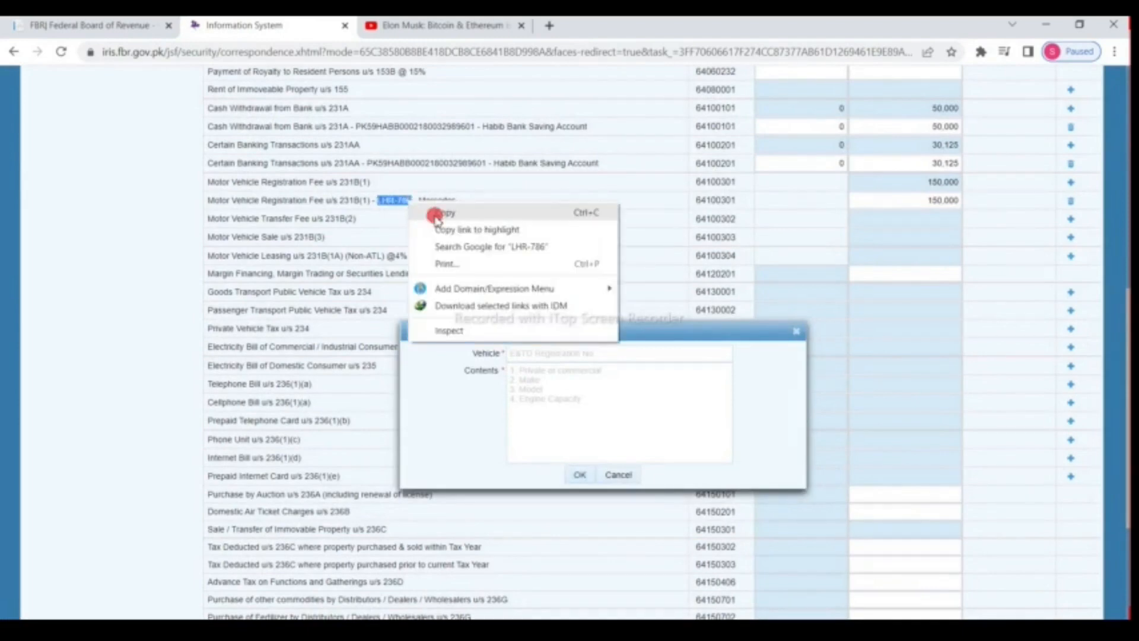
{"action": "left_click", "coordinate": [436, 215]}
{"action": "right_click", "coordinate": [538, 352]}
{"action": "left_click", "coordinate": [585, 460]}
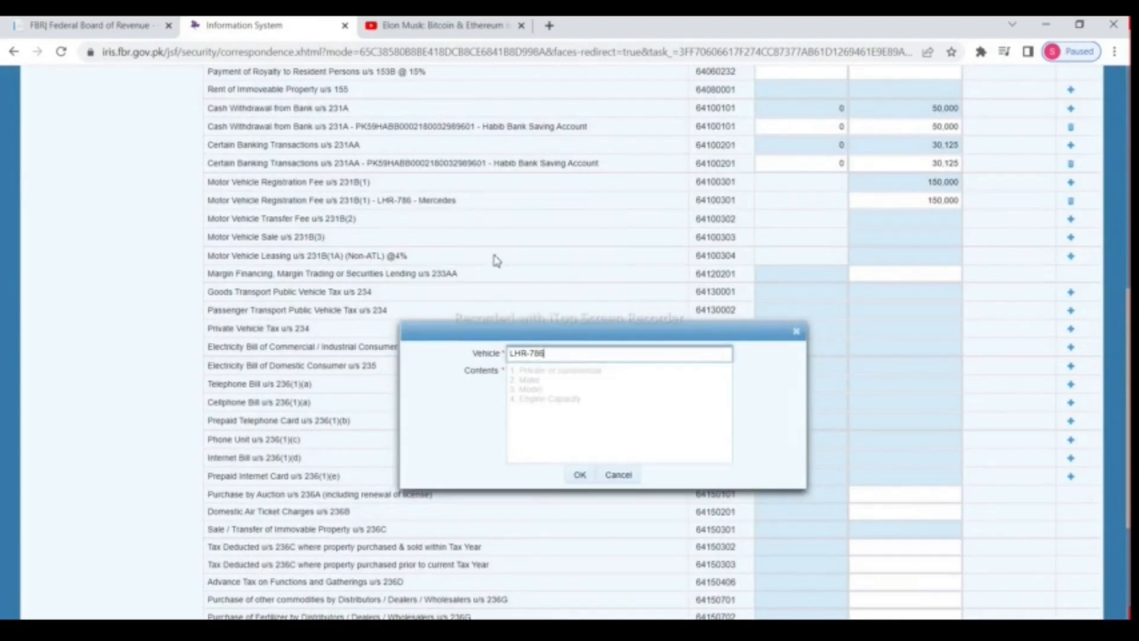
{"action": "double_click", "coordinate": [454, 200]}
{"action": "right_click", "coordinate": [458, 202]}
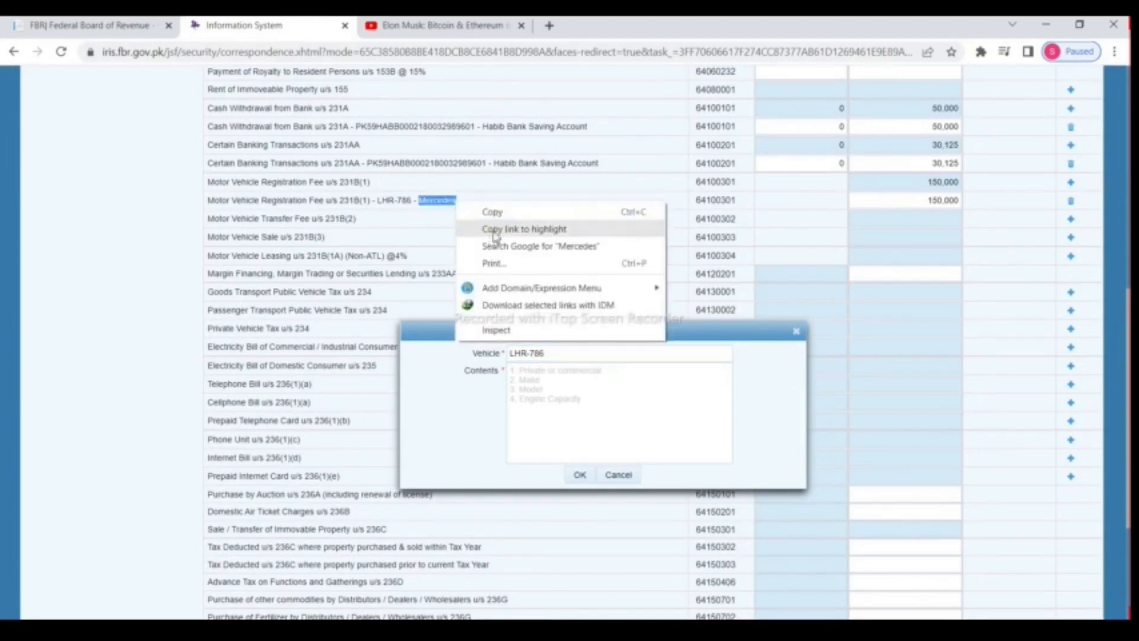
{"action": "left_click", "coordinate": [490, 212]}
{"action": "left_click", "coordinate": [533, 378]}
{"action": "right_click", "coordinate": [533, 377]}
{"action": "left_click", "coordinate": [605, 240]}
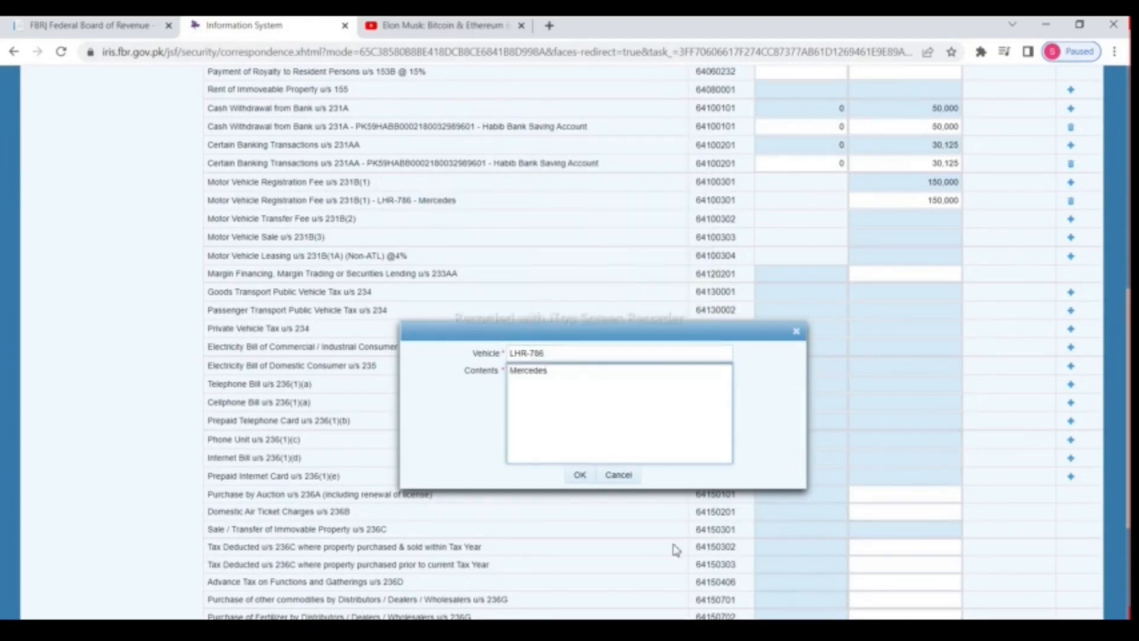
{"action": "left_click", "coordinate": [580, 475]}
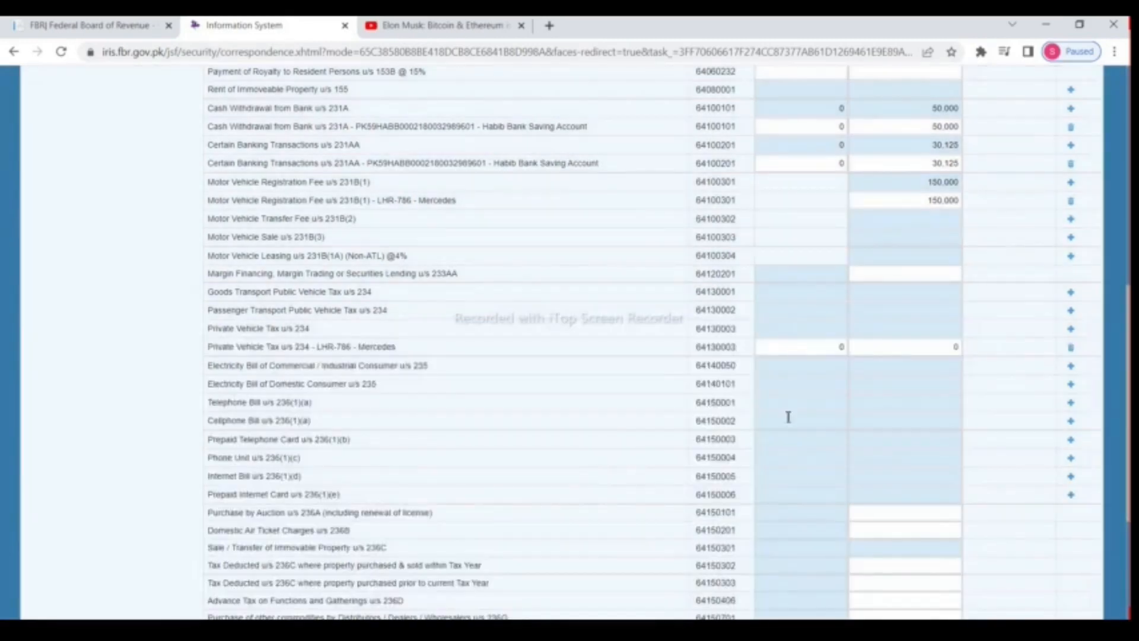
{"action": "left_click", "coordinate": [921, 349]}
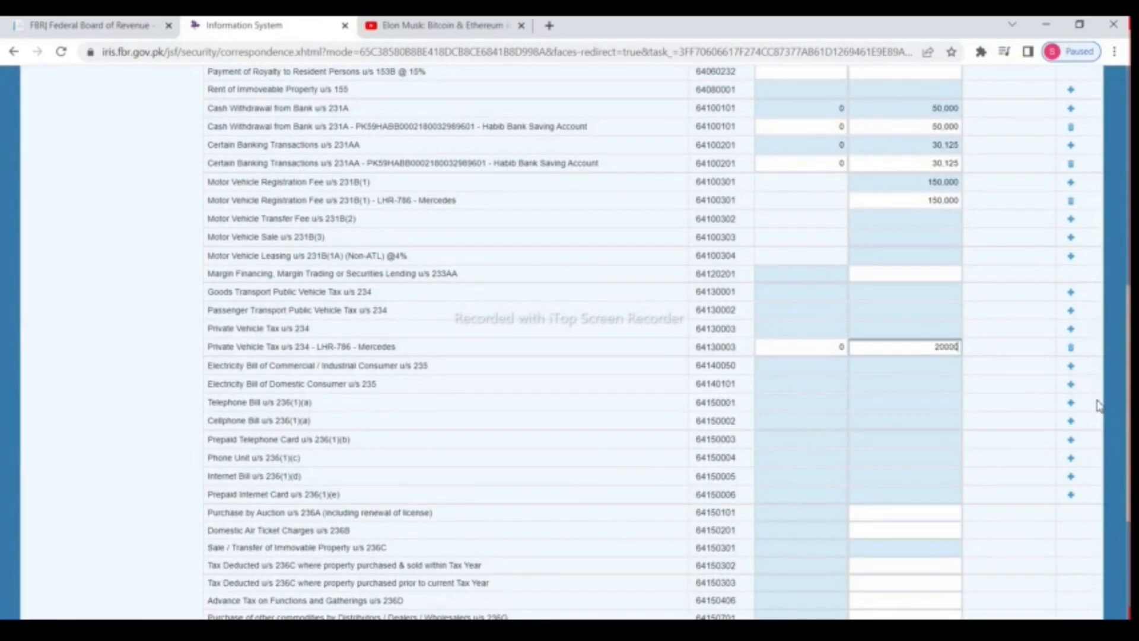
{"action": "scroll", "coordinate": [1097, 405], "scroll_direction": "up", "scroll_amount": 10}
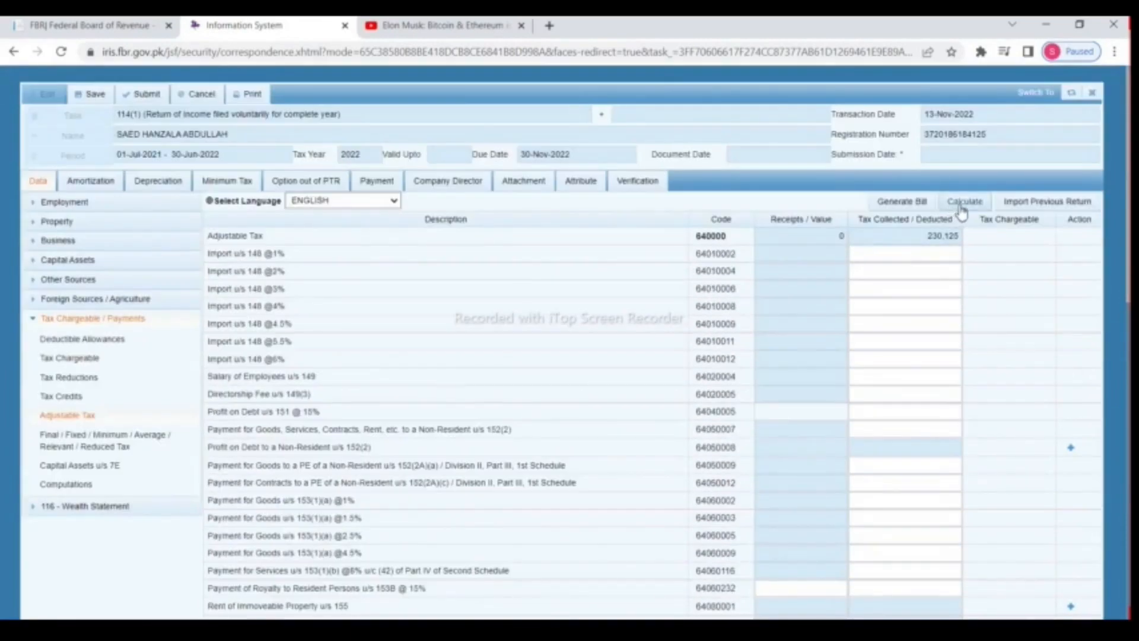
{"action": "left_click", "coordinate": [964, 204]}
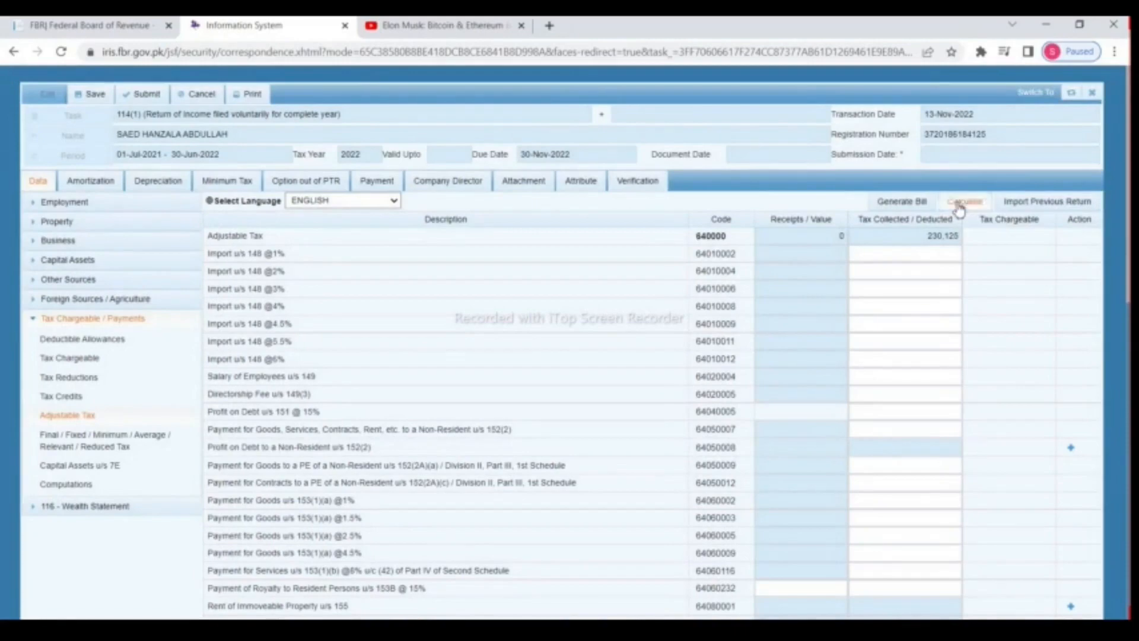
{"action": "left_click", "coordinate": [964, 205]}
{"action": "scroll", "coordinate": [910, 325], "scroll_direction": "down", "scroll_amount": 3}
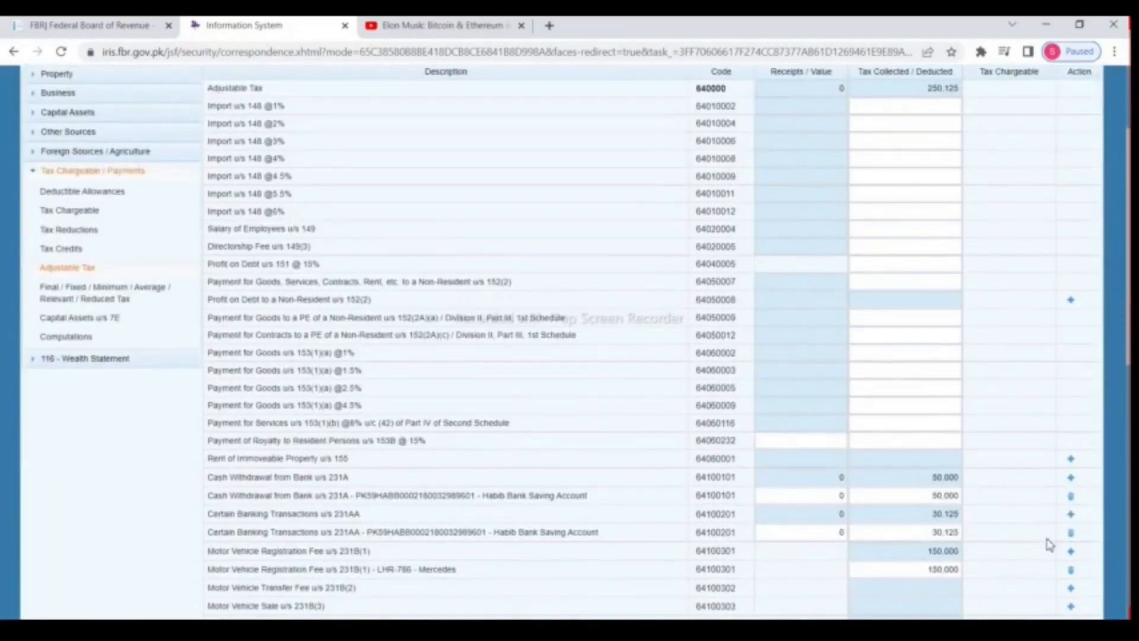
{"action": "scroll", "coordinate": [882, 473], "scroll_direction": "down", "scroll_amount": 6}
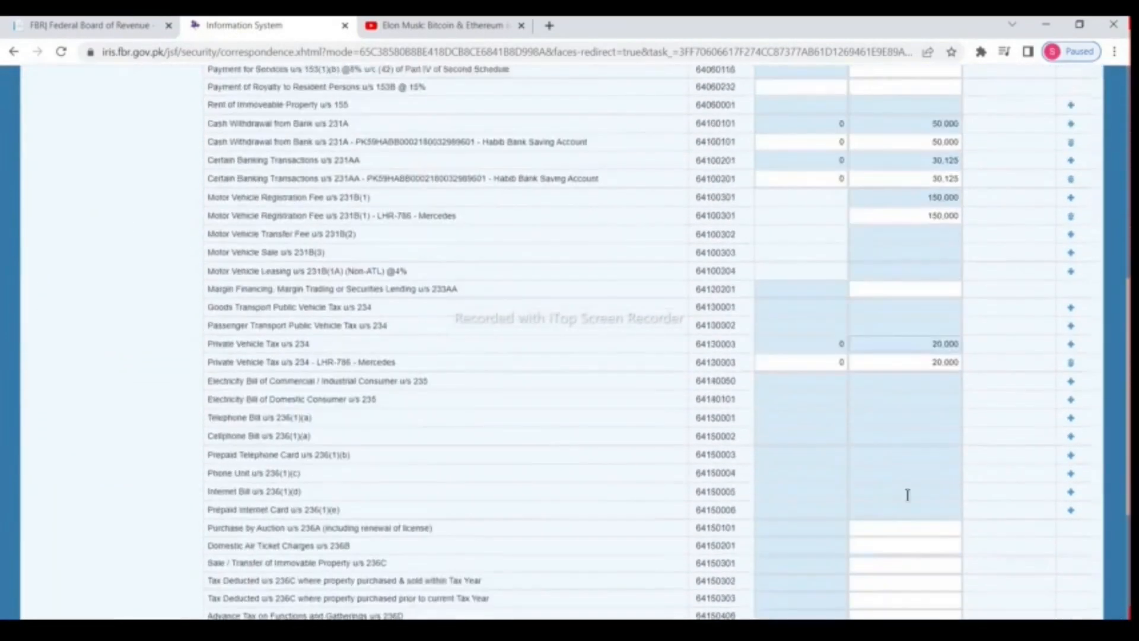
{"action": "scroll", "coordinate": [976, 609], "scroll_direction": "down", "scroll_amount": 1}
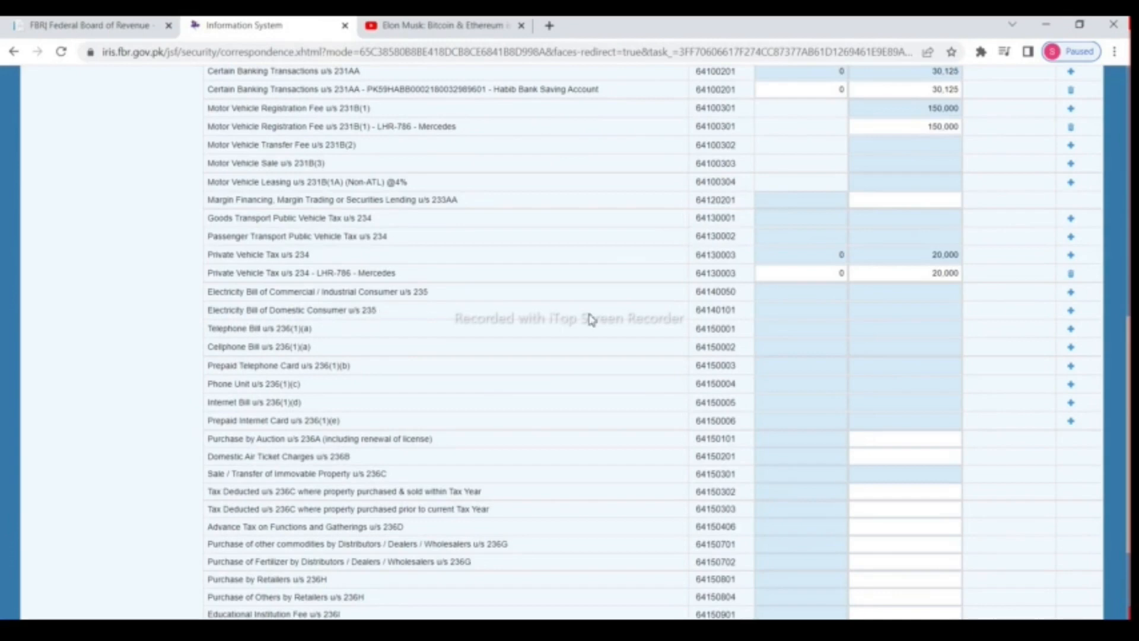
Step: Add an e-Phase Meter domestic electricity bill line u/s 235 with 22,000 tax, and recalculate
{"action": "left_click", "coordinate": [1071, 314]}
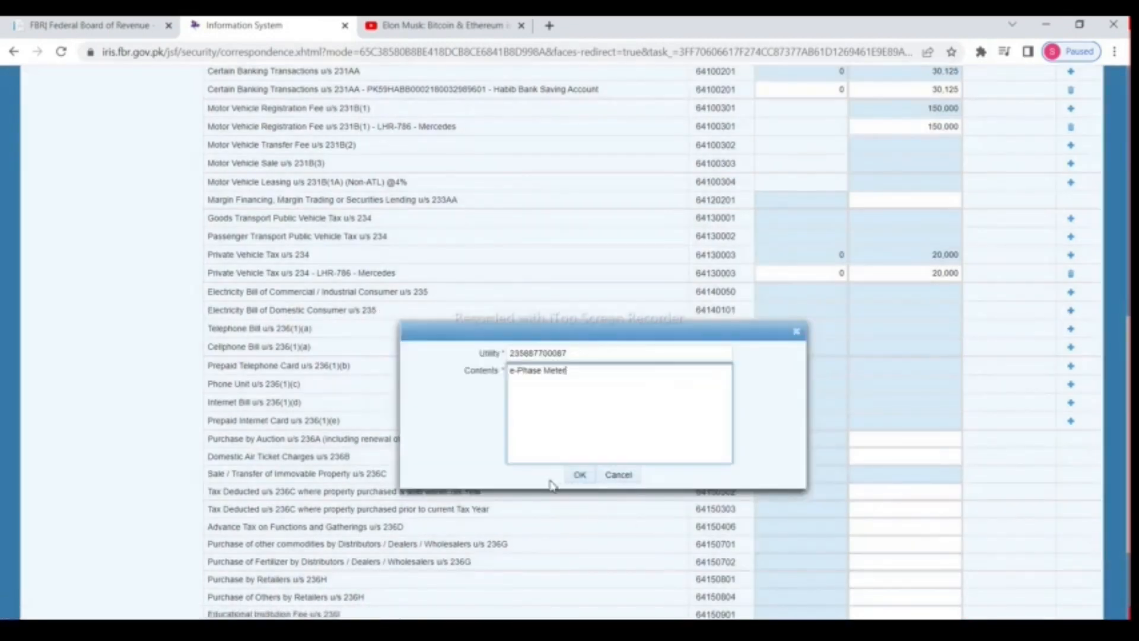
{"action": "left_click", "coordinate": [579, 479]}
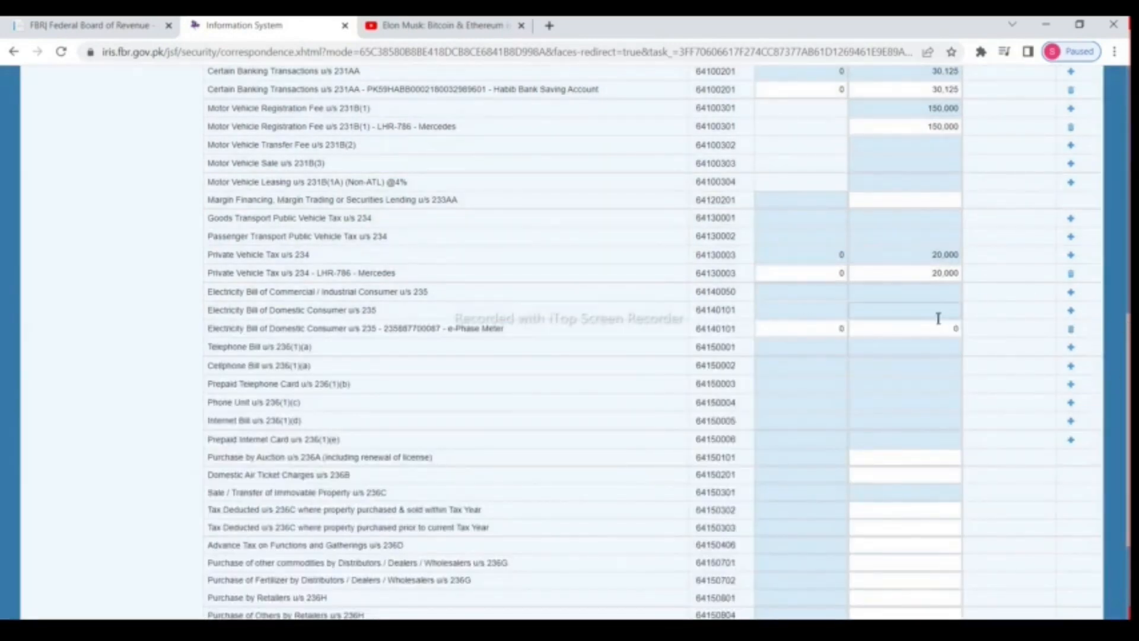
{"action": "left_click", "coordinate": [950, 328]}
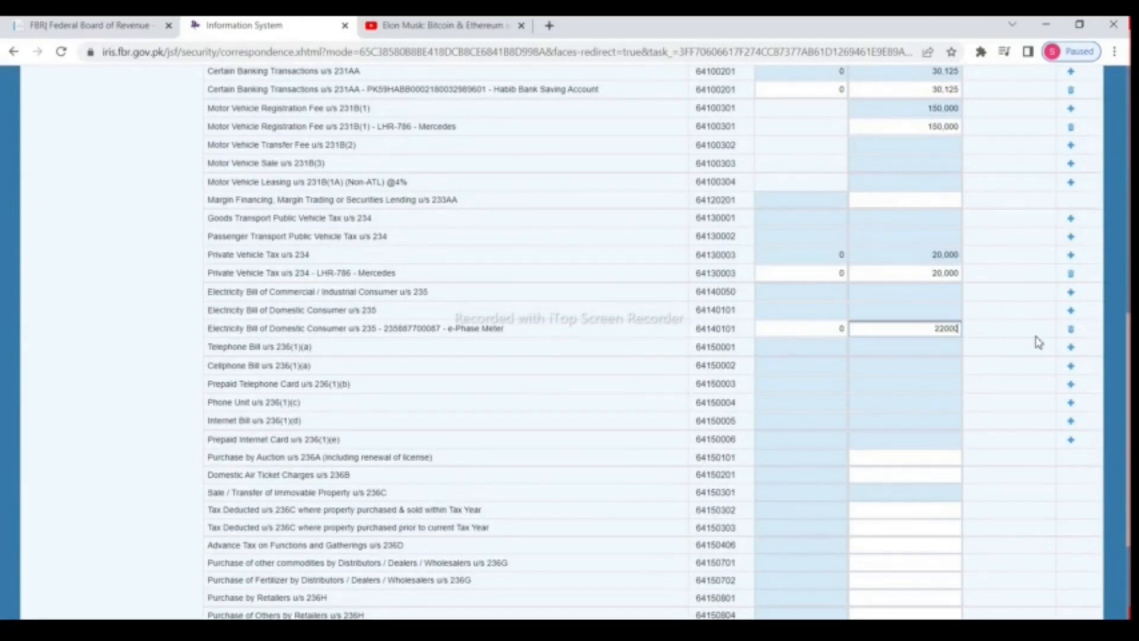
{"action": "type", "text": "22000"}
{"action": "scroll", "coordinate": [1056, 332], "scroll_direction": "up", "scroll_amount": 10}
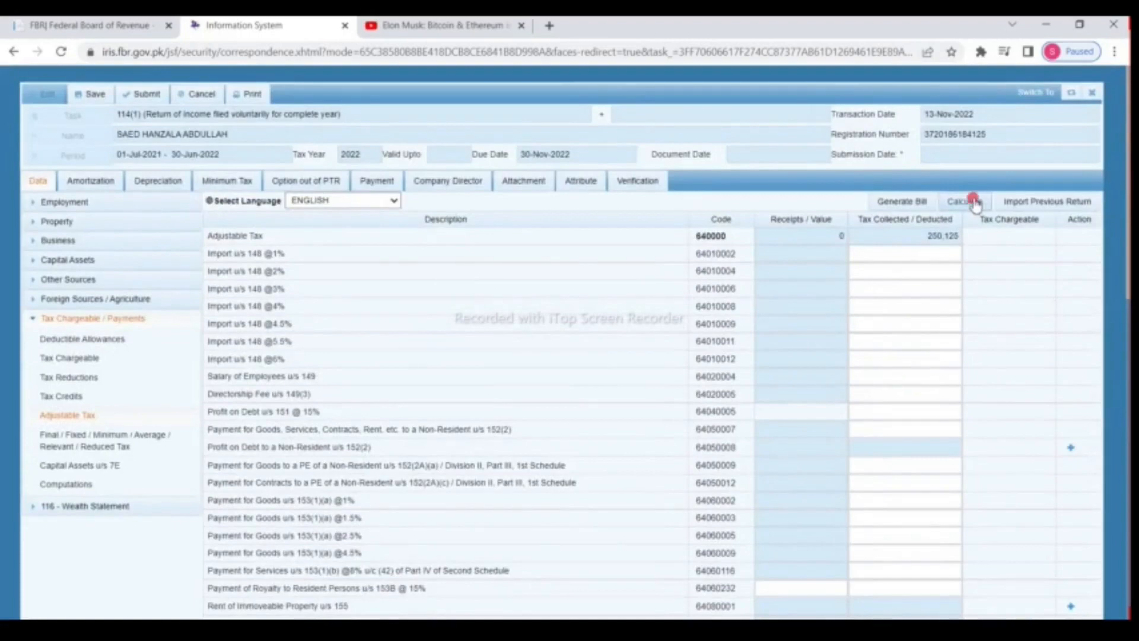
{"action": "left_click", "coordinate": [973, 202]}
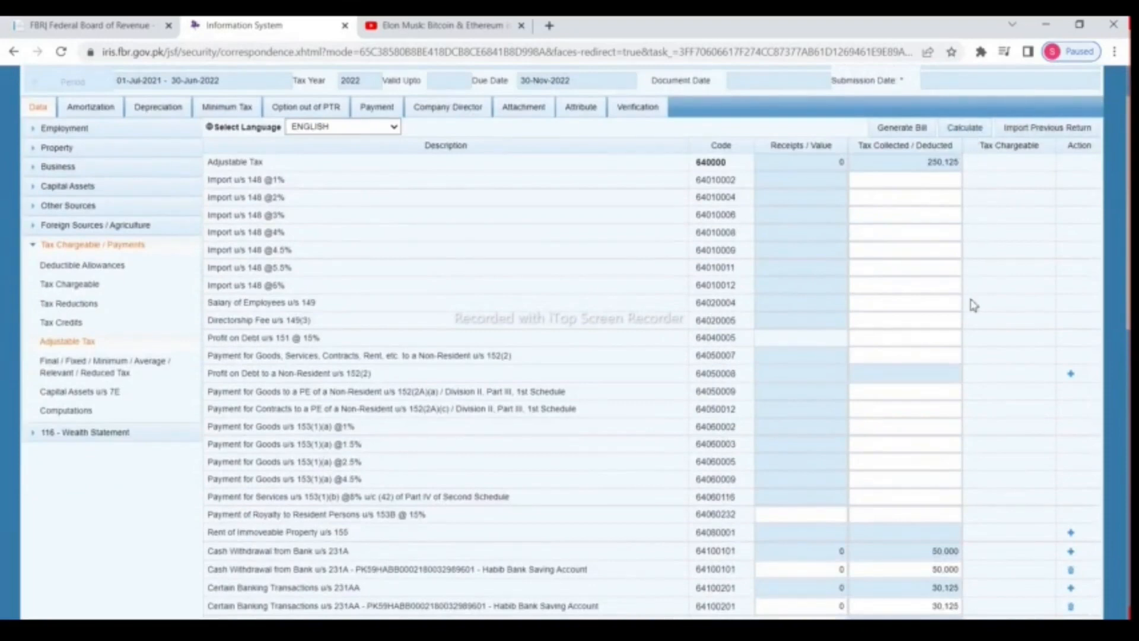
Step: Add a PTCL telephone bill line under u/s 236(1)(a) and fill in its tax amount
{"action": "scroll", "coordinate": [974, 302], "scroll_direction": "down", "scroll_amount": 3}
{"action": "scroll", "coordinate": [974, 302], "scroll_direction": "down", "scroll_amount": 5}
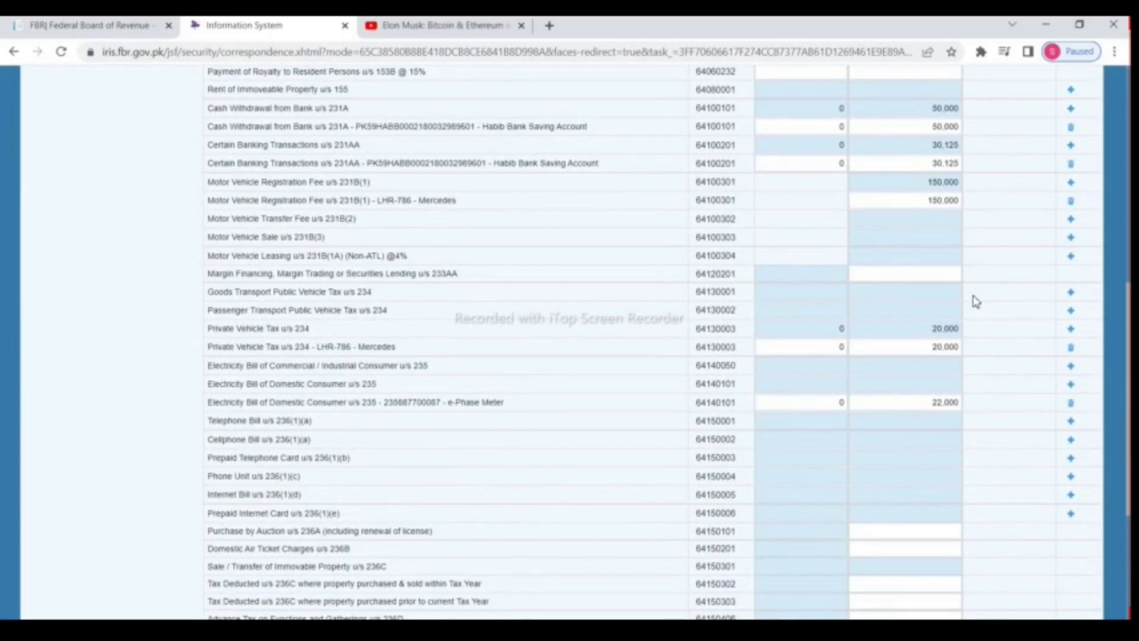
{"action": "scroll", "coordinate": [976, 303], "scroll_direction": "down", "scroll_amount": 1}
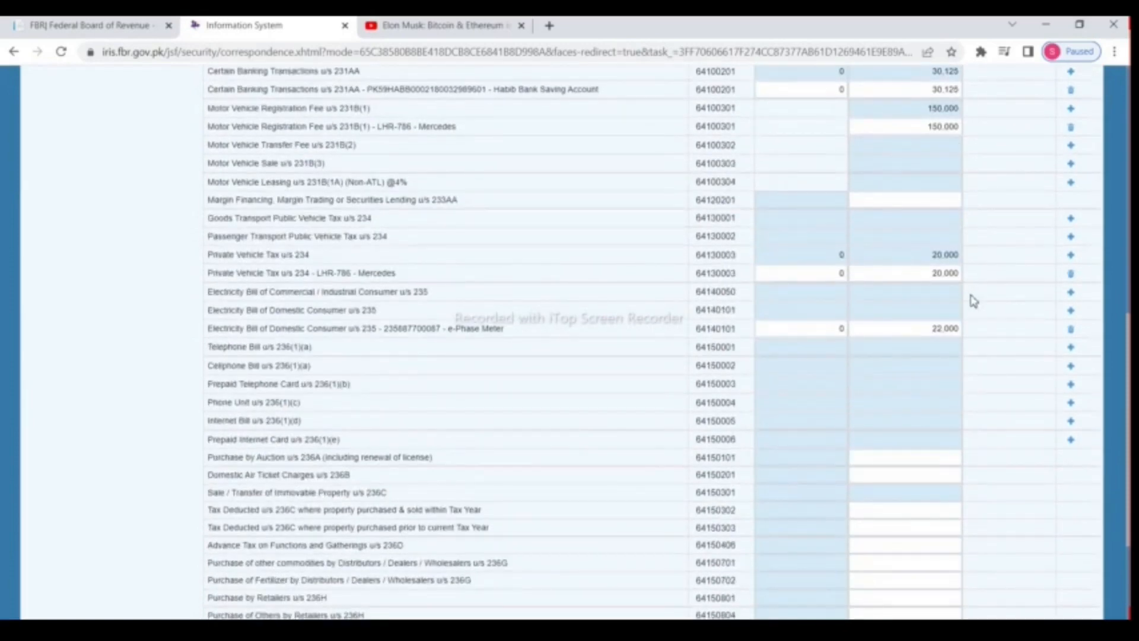
{"action": "mouse_move", "coordinate": [315, 351]}
{"action": "left_mouse_down"}
{"action": "mouse_move", "coordinate": [219, 350]}
{"action": "mouse_move", "coordinate": [321, 352]}
{"action": "left_mouse_up"}
{"action": "left_click", "coordinate": [213, 349]}
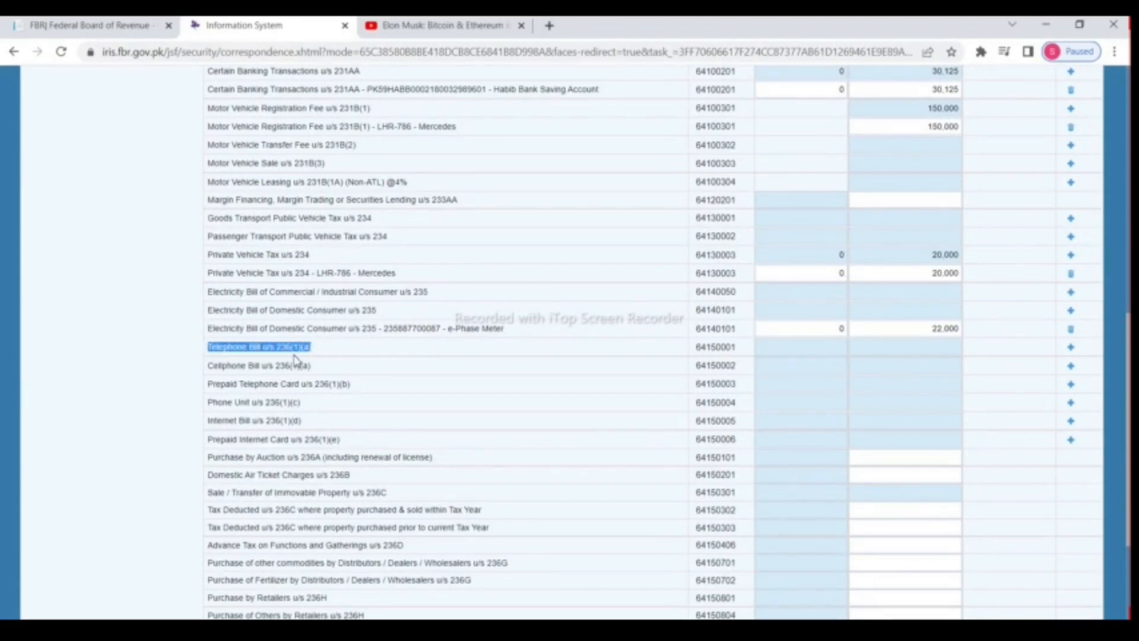
{"action": "left_click", "coordinate": [1071, 347]}
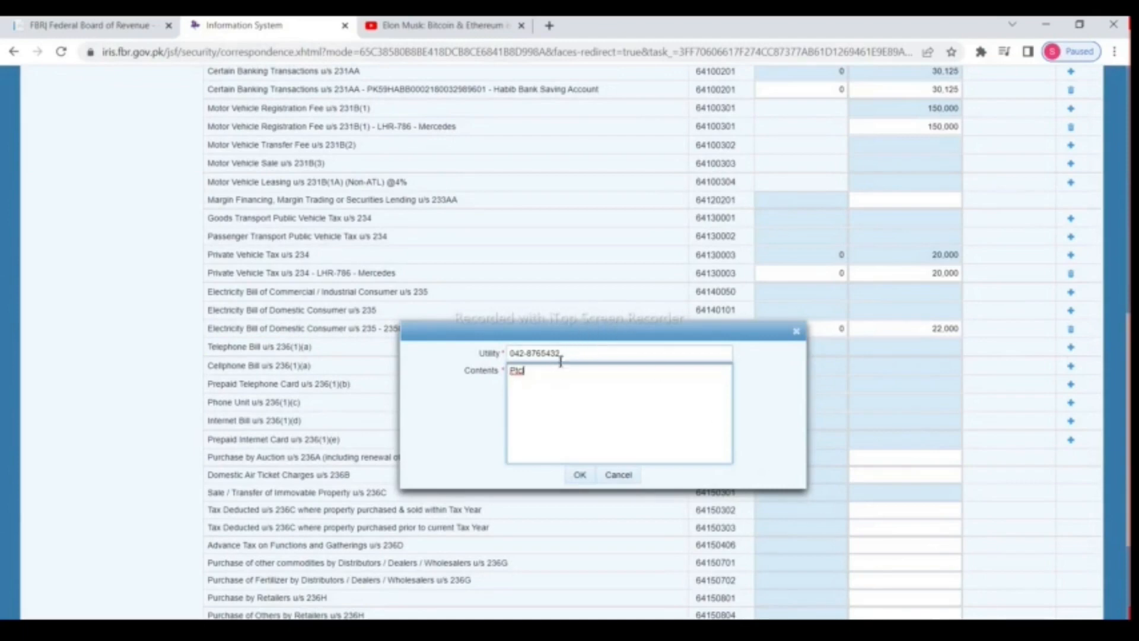
{"action": "left_click", "coordinate": [580, 476]}
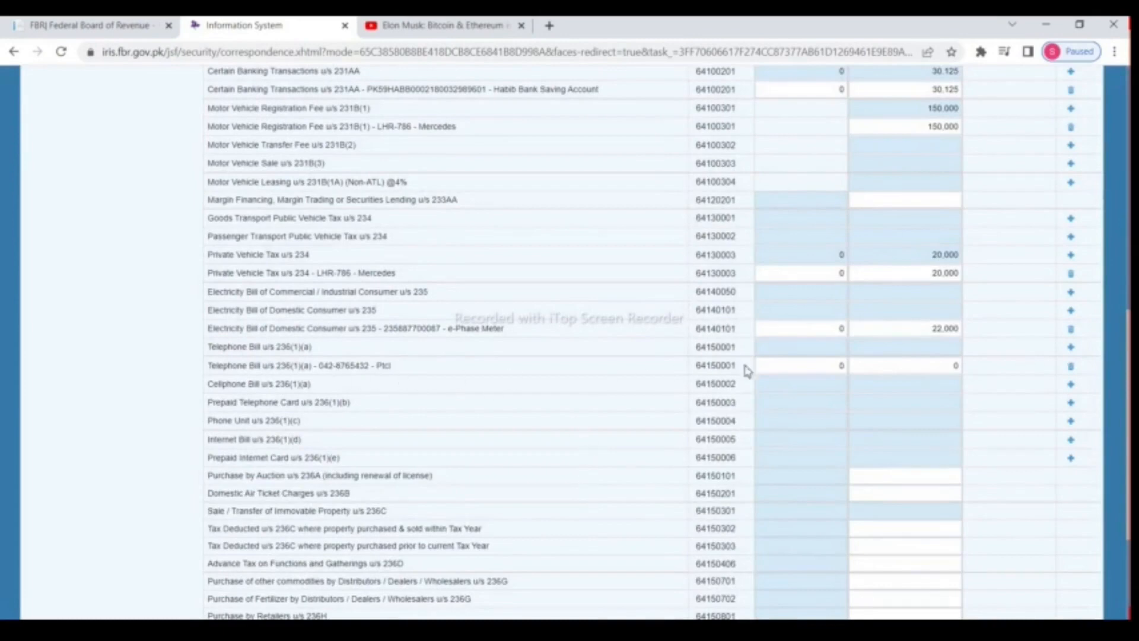
{"action": "left_click", "coordinate": [959, 367]}
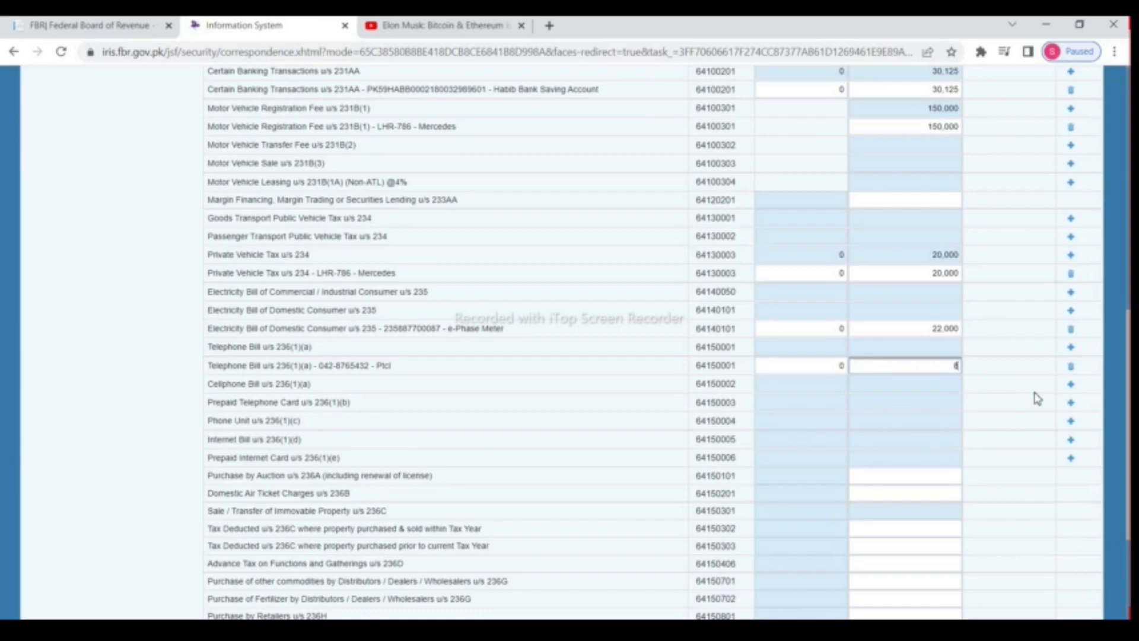
{"action": "scroll", "coordinate": [1053, 390], "scroll_direction": "up", "scroll_amount": 12}
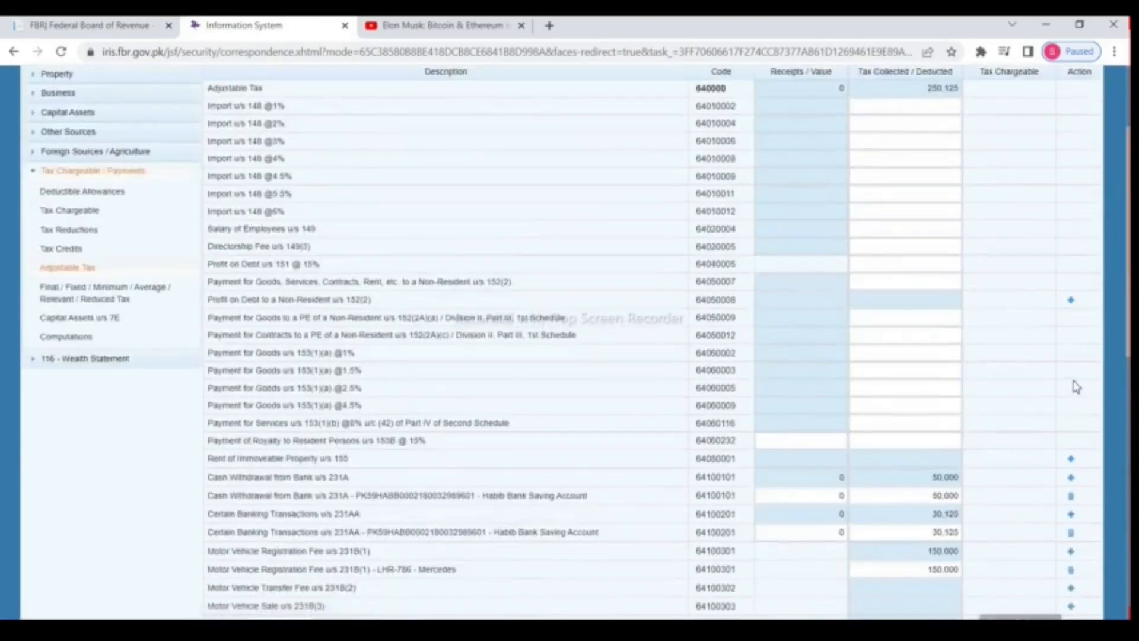
Step: Add a Zong prepaid telephone card line with its card number and 4,000 tax, and recalculate
{"action": "left_click", "coordinate": [973, 202]}
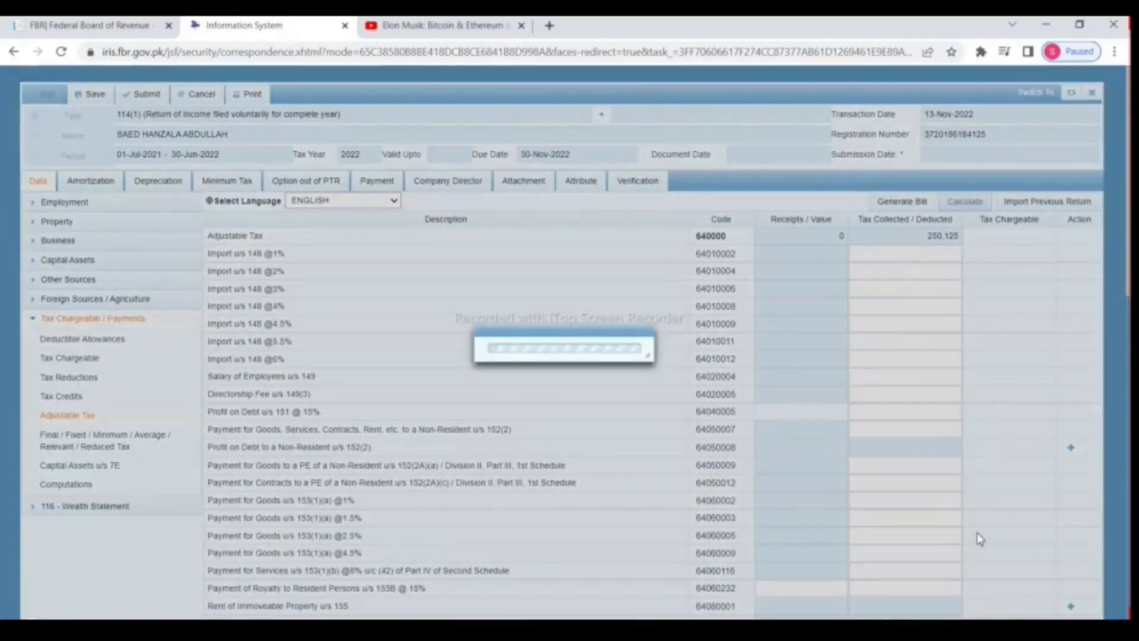
{"action": "scroll", "coordinate": [602, 468], "scroll_direction": "down", "scroll_amount": 5}
{"action": "scroll", "coordinate": [602, 469], "scroll_direction": "down", "scroll_amount": 6}
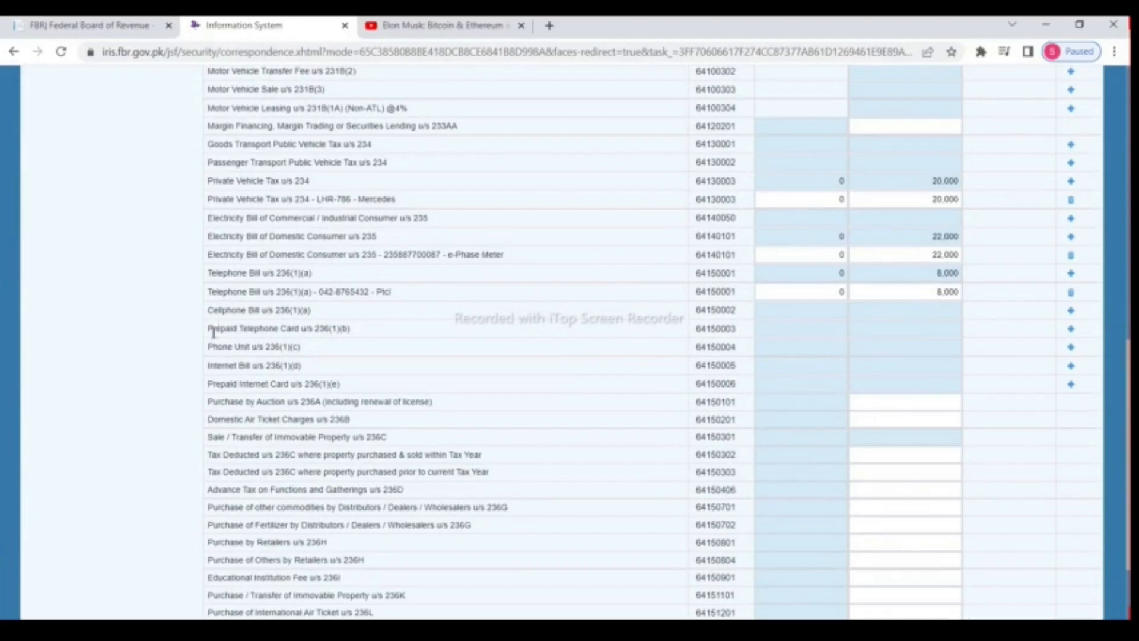
{"action": "left_click_drag", "start_coordinate": [212, 330], "coordinate": [369, 336]}
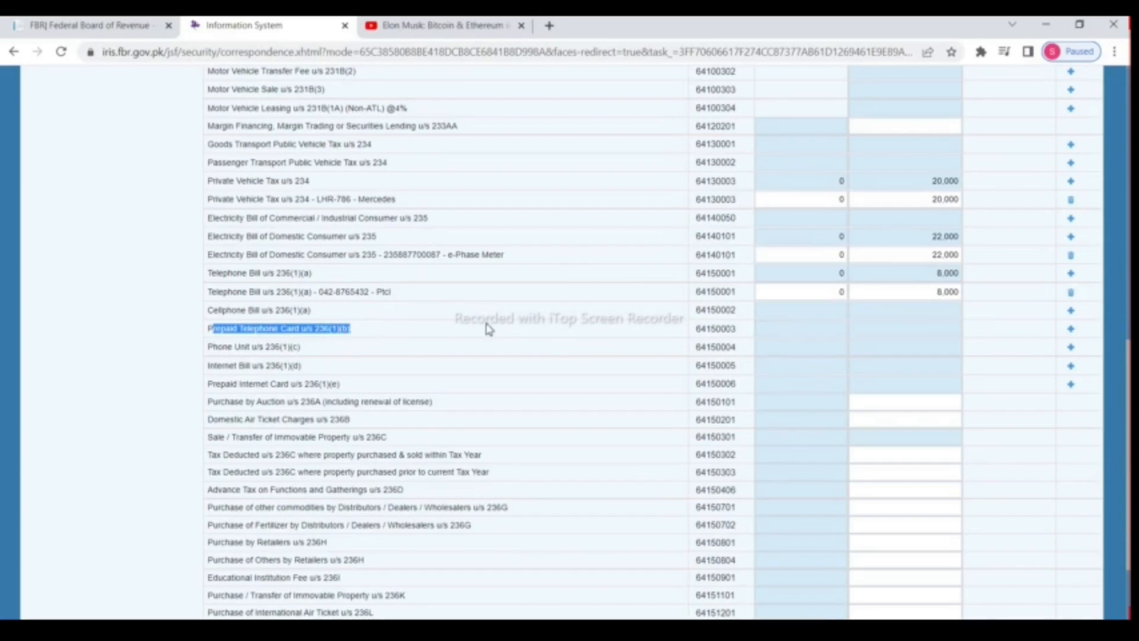
{"action": "left_click", "coordinate": [1071, 329]}
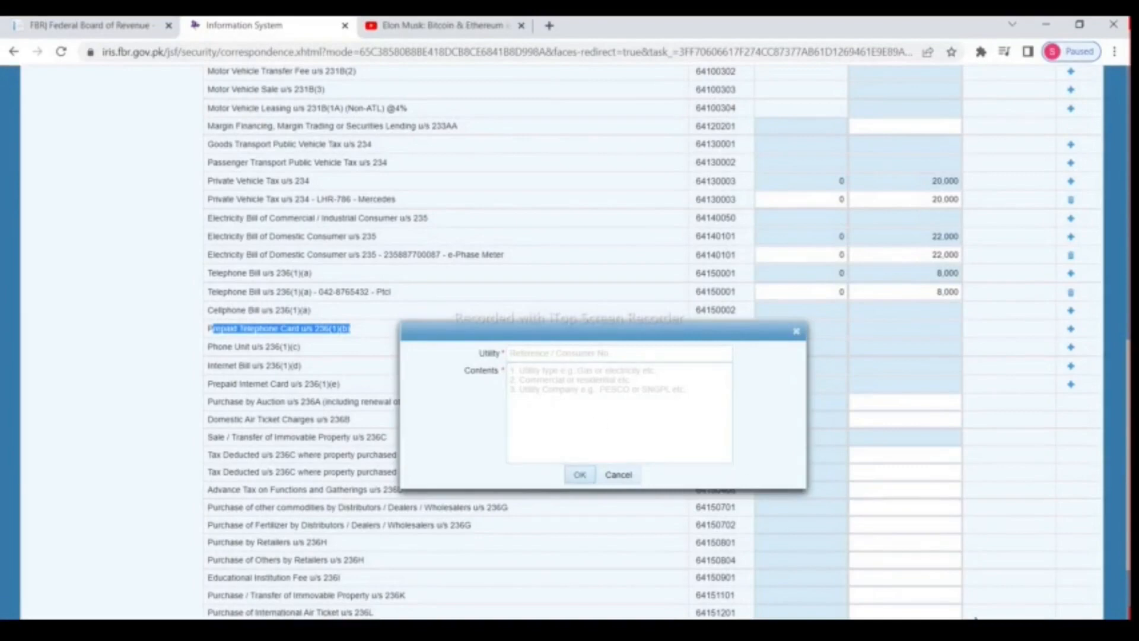
{"action": "key", "text": "Tab"}
{"action": "type", "text": "Zong"}
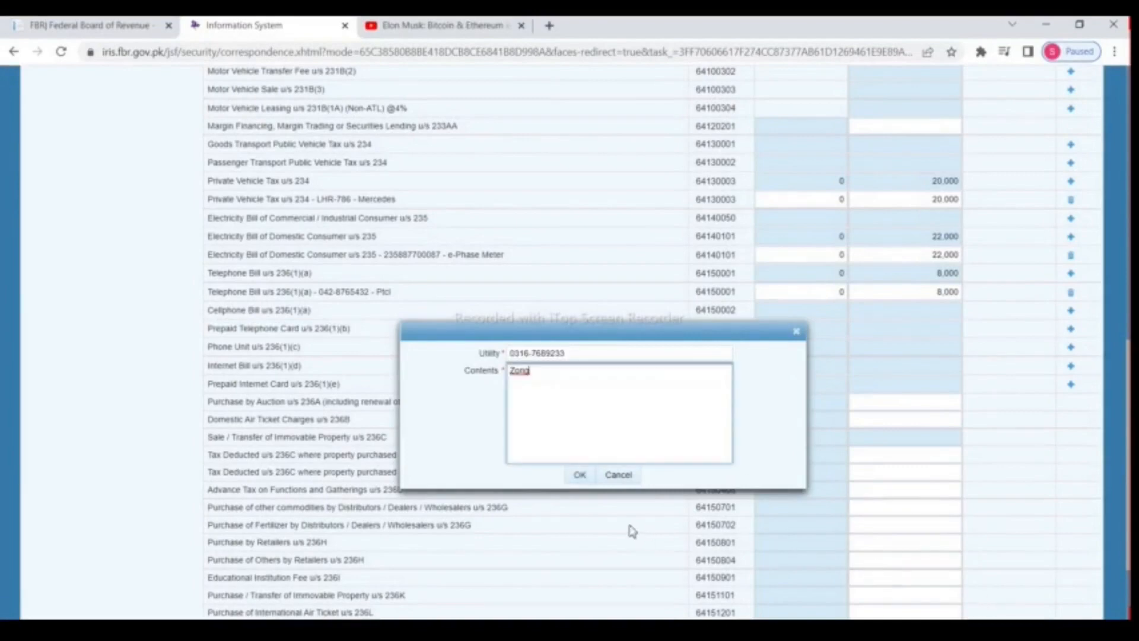
{"action": "left_click", "coordinate": [580, 475]}
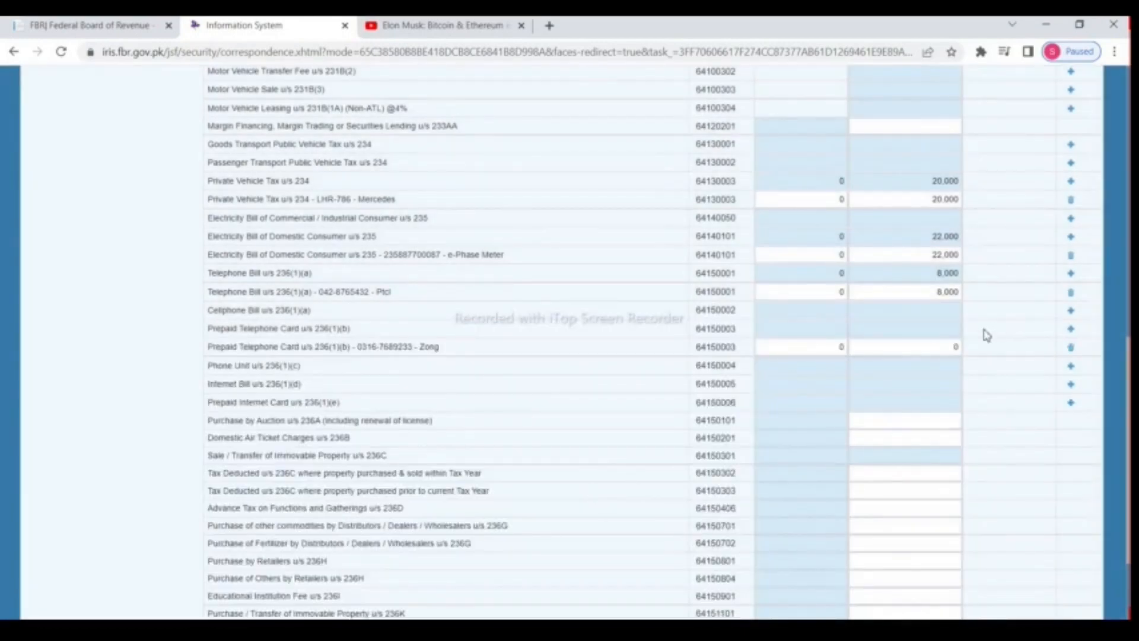
{"action": "left_click_drag", "start_coordinate": [952, 344], "coordinate": [988, 343]}
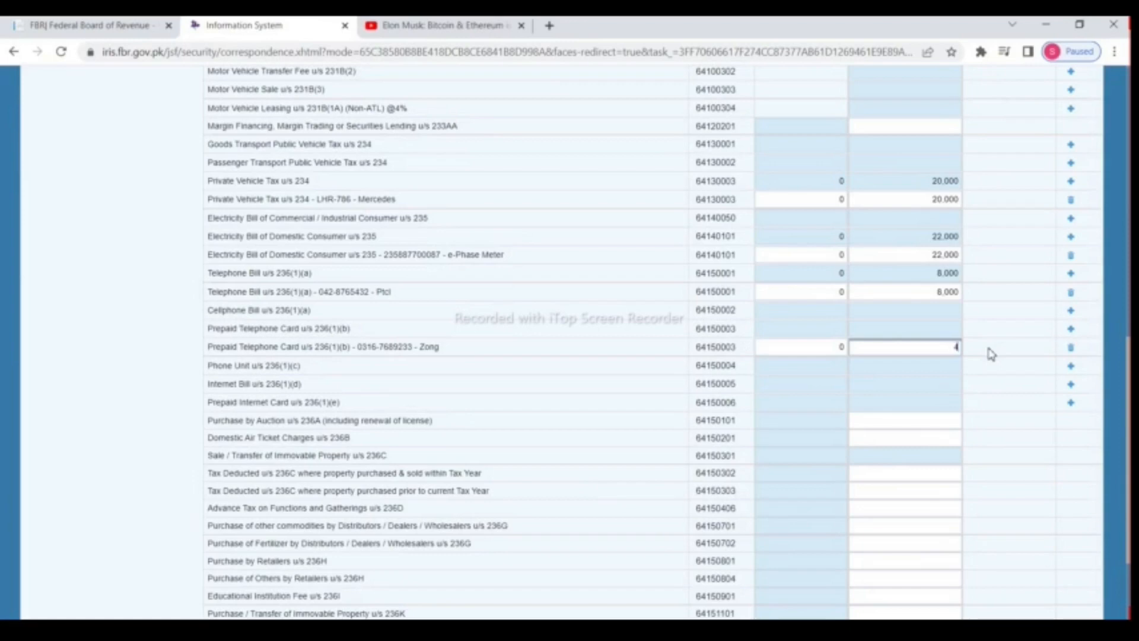
{"action": "scroll", "coordinate": [991, 351], "scroll_direction": "up", "scroll_amount": 15}
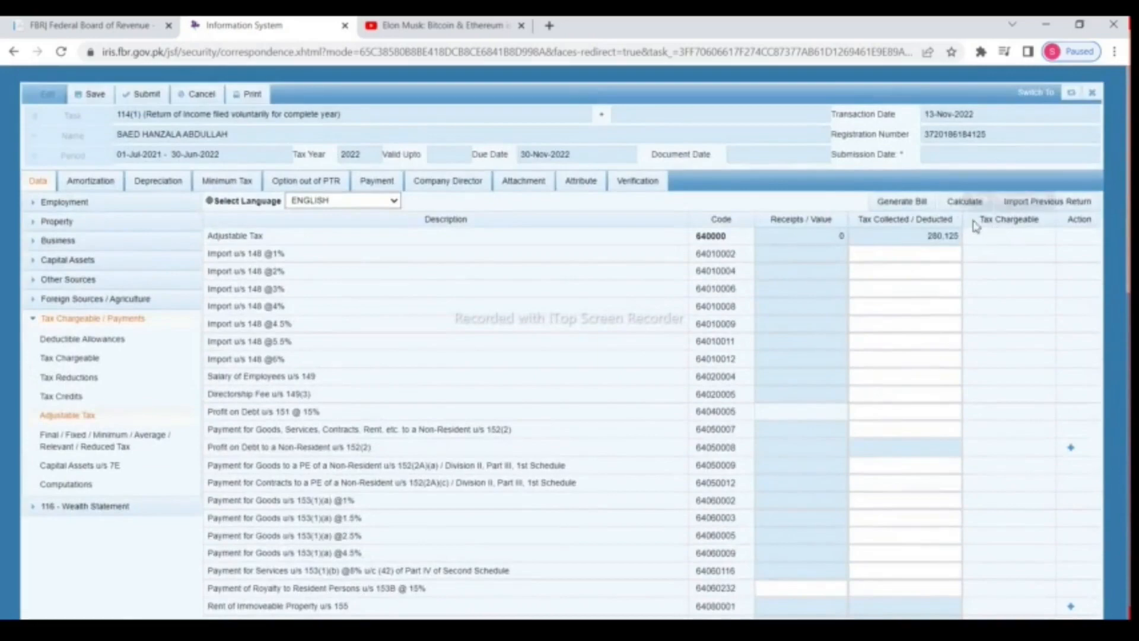
{"action": "left_click", "coordinate": [964, 205]}
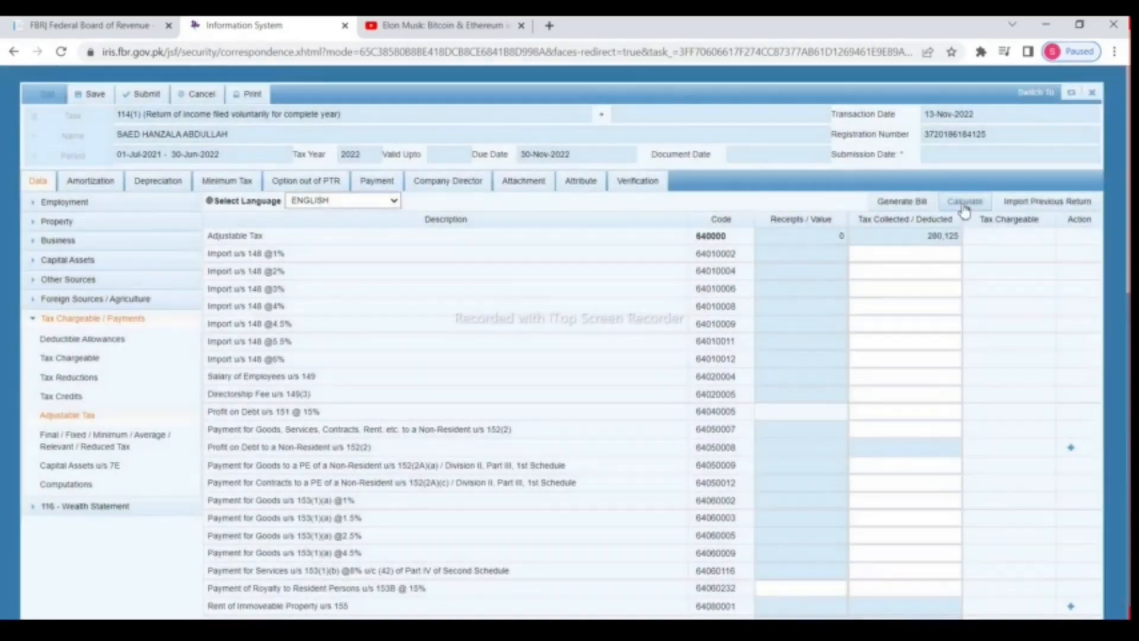
Step: Add a PTCL internet bill line and enter 12,000 as its tax amount
{"action": "scroll", "coordinate": [870, 296], "scroll_direction": "down", "scroll_amount": 7}
{"action": "scroll", "coordinate": [869, 297], "scroll_direction": "down", "scroll_amount": 5}
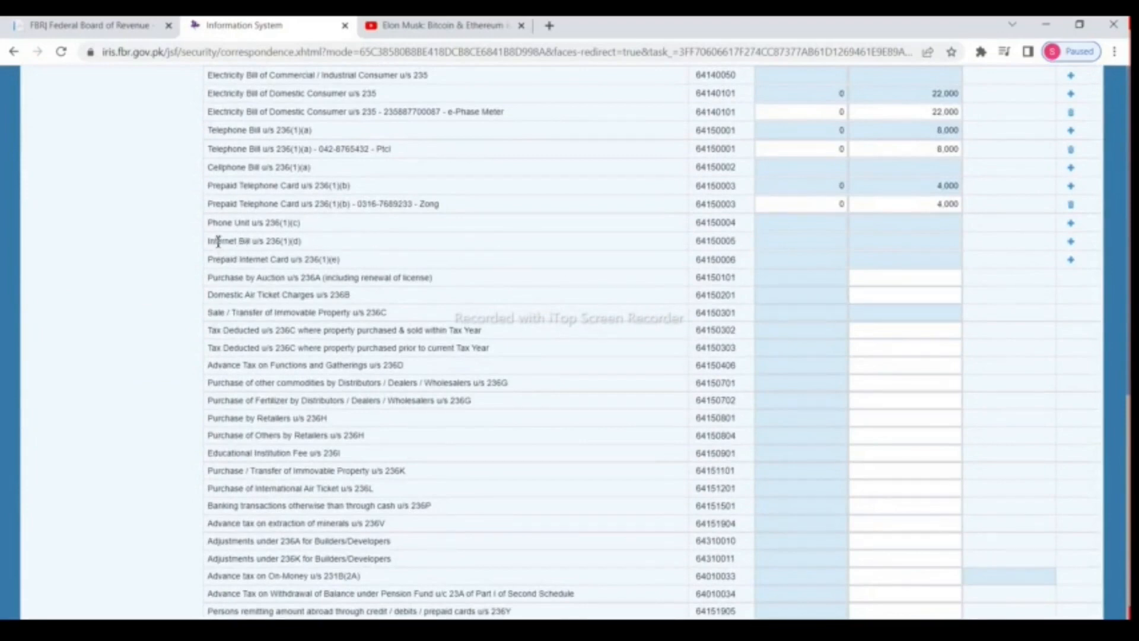
{"action": "left_click_drag", "start_coordinate": [209, 246], "coordinate": [310, 245]}
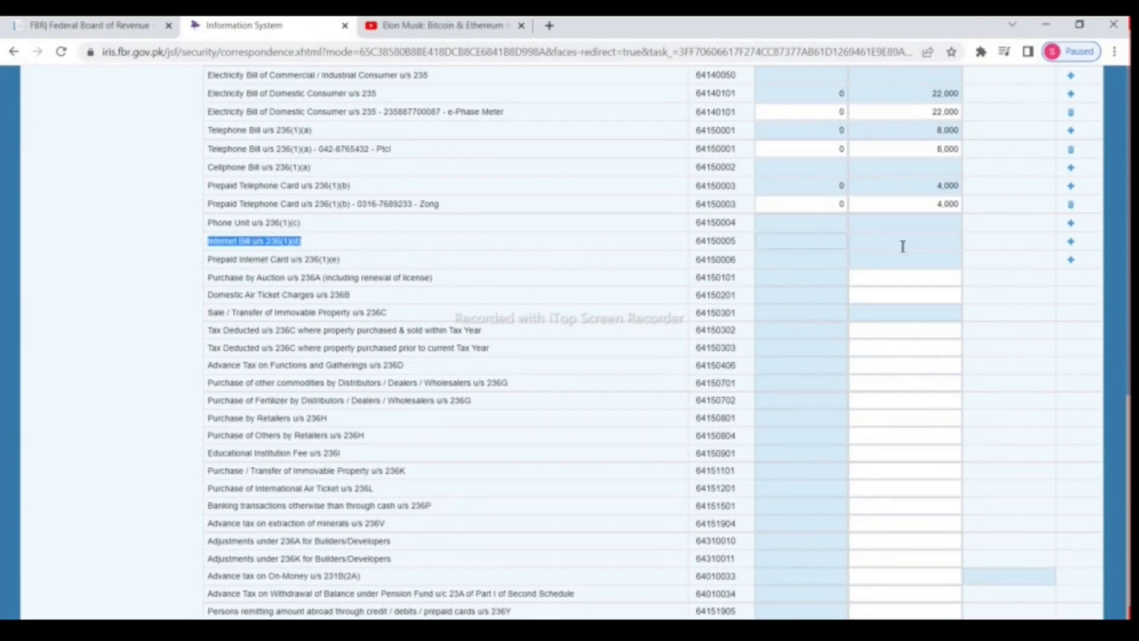
{"action": "left_click", "coordinate": [1072, 241]}
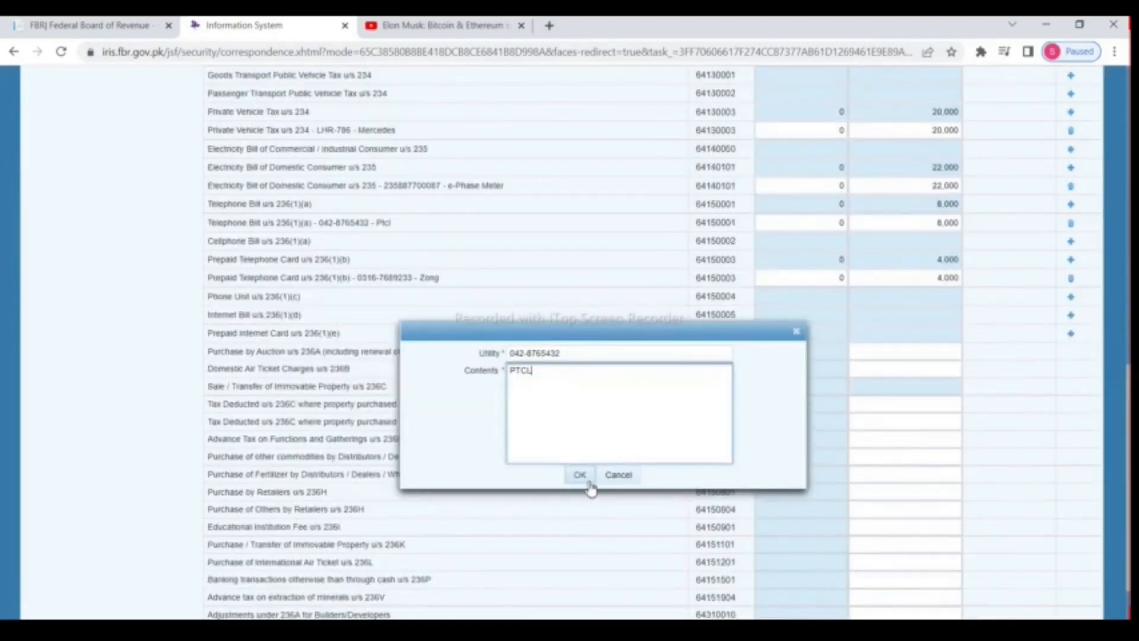
{"action": "left_click", "coordinate": [583, 479]}
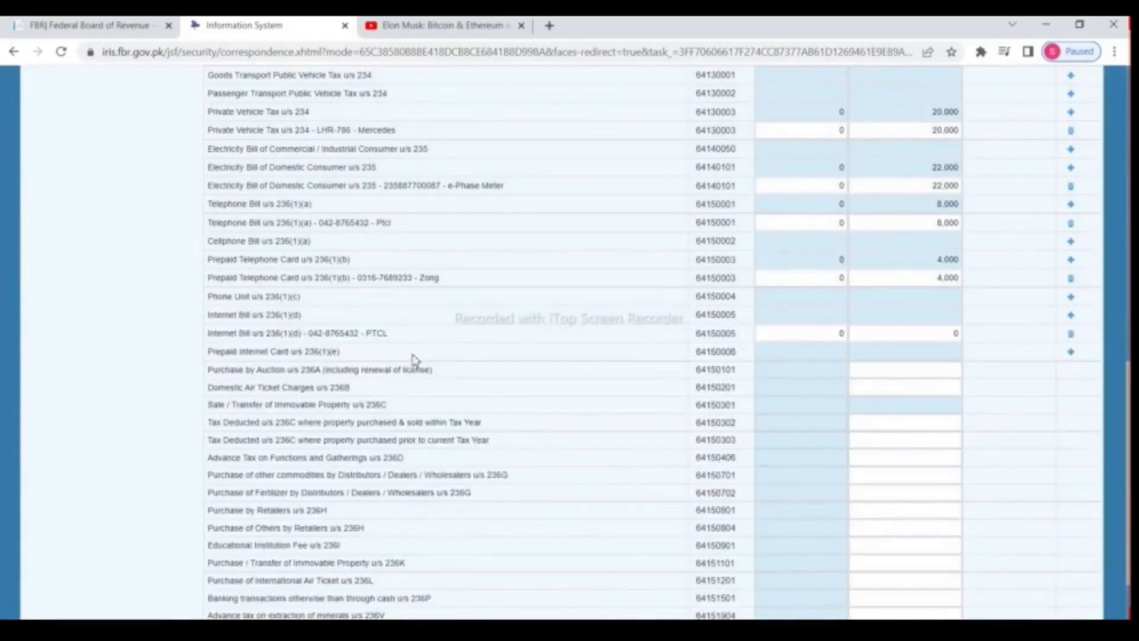
{"action": "left_click_drag", "start_coordinate": [932, 336], "coordinate": [965, 342]}
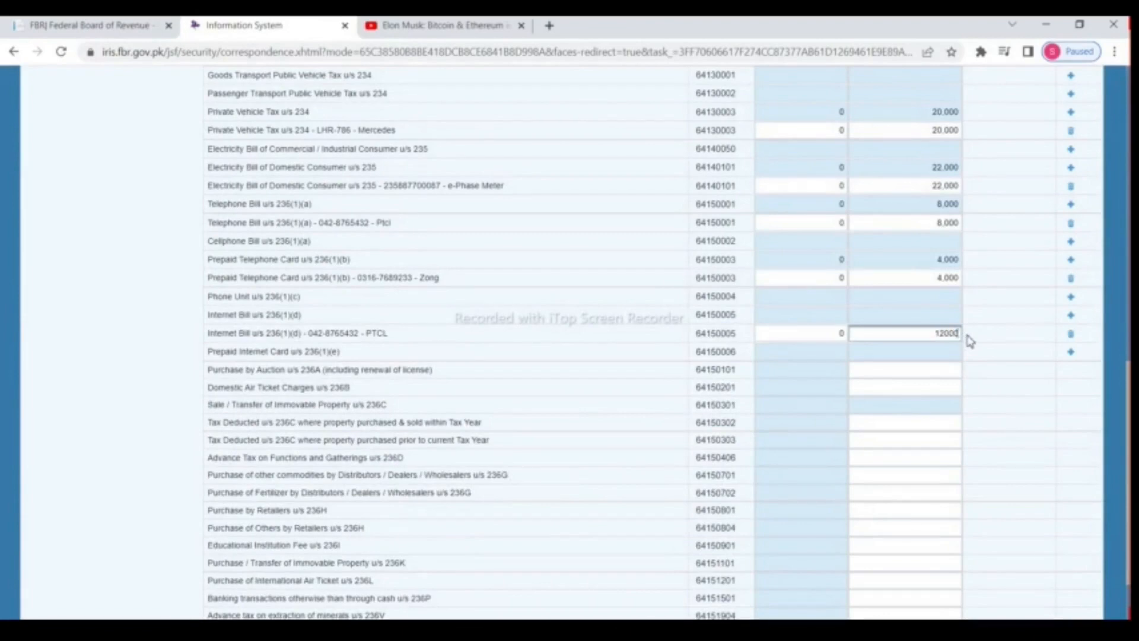
{"action": "scroll", "coordinate": [970, 342], "scroll_direction": "up", "scroll_amount": 15}
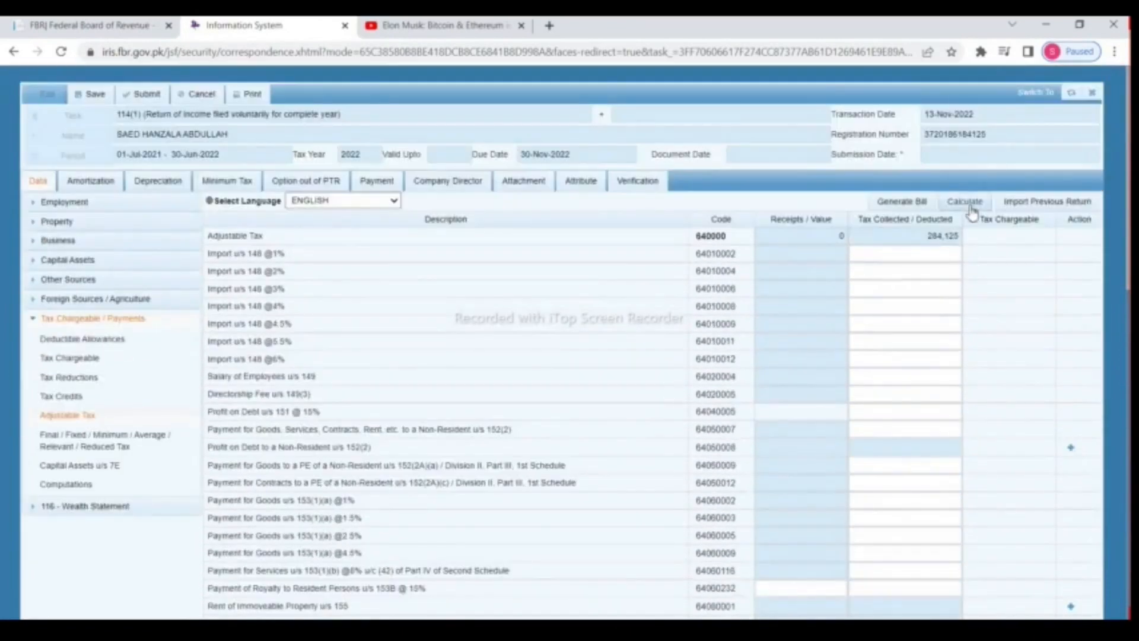
Step: Enter 12,000 for Domestic Air Ticket Charges u/s 236B and recalculate Adjustable Tax to 308,125
{"action": "left_click", "coordinate": [966, 203]}
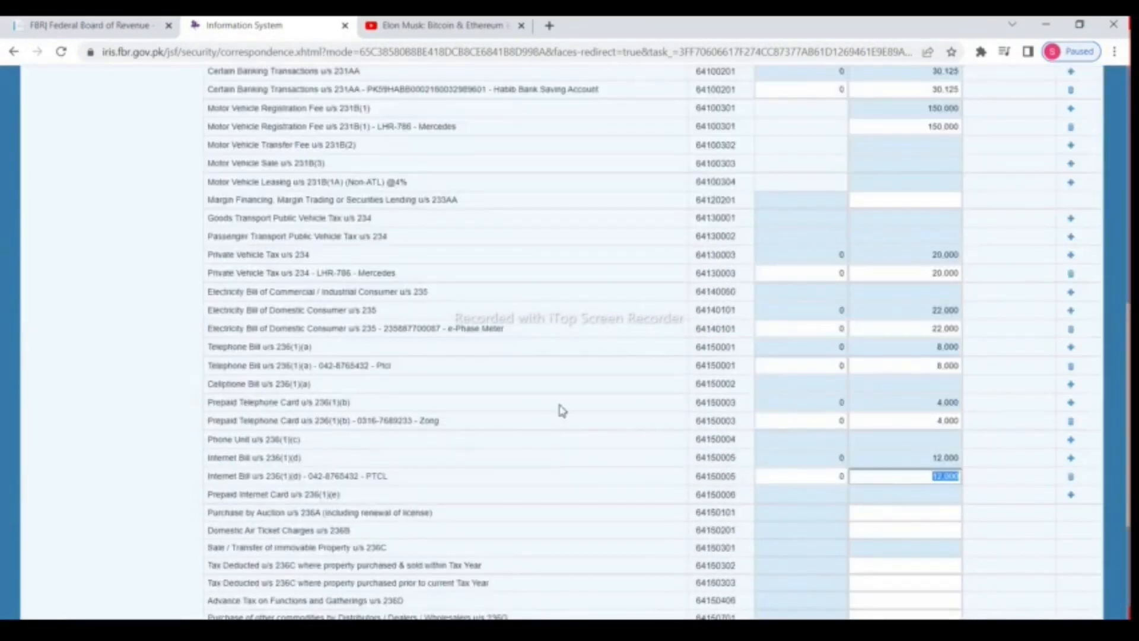
{"action": "scroll", "coordinate": [573, 404], "scroll_direction": "down", "scroll_amount": 2}
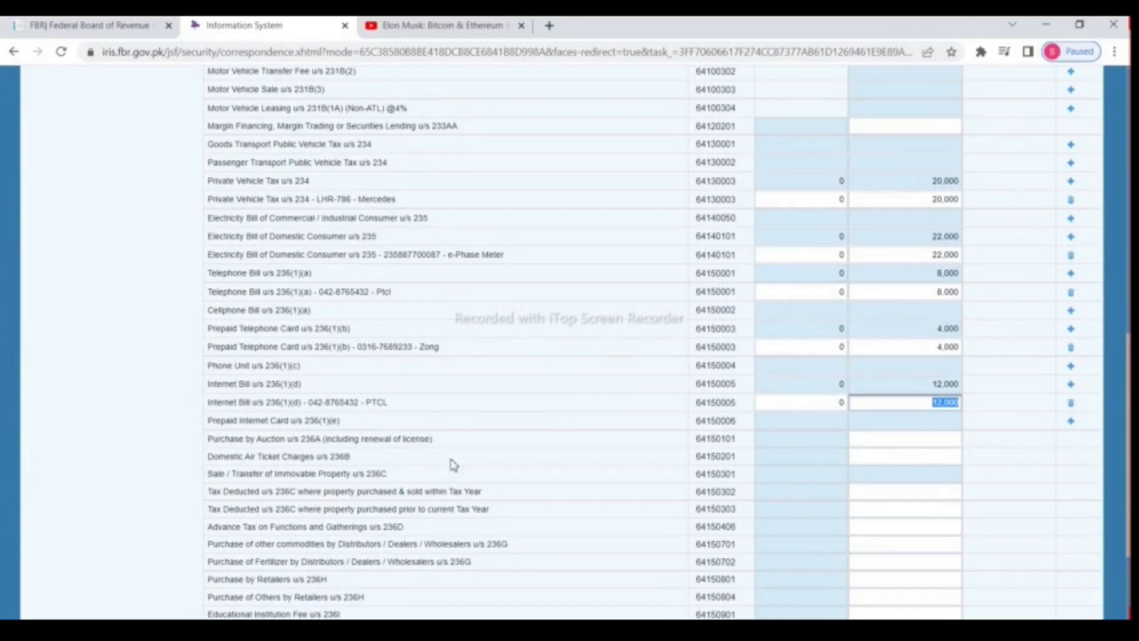
{"action": "left_click", "coordinate": [884, 463]}
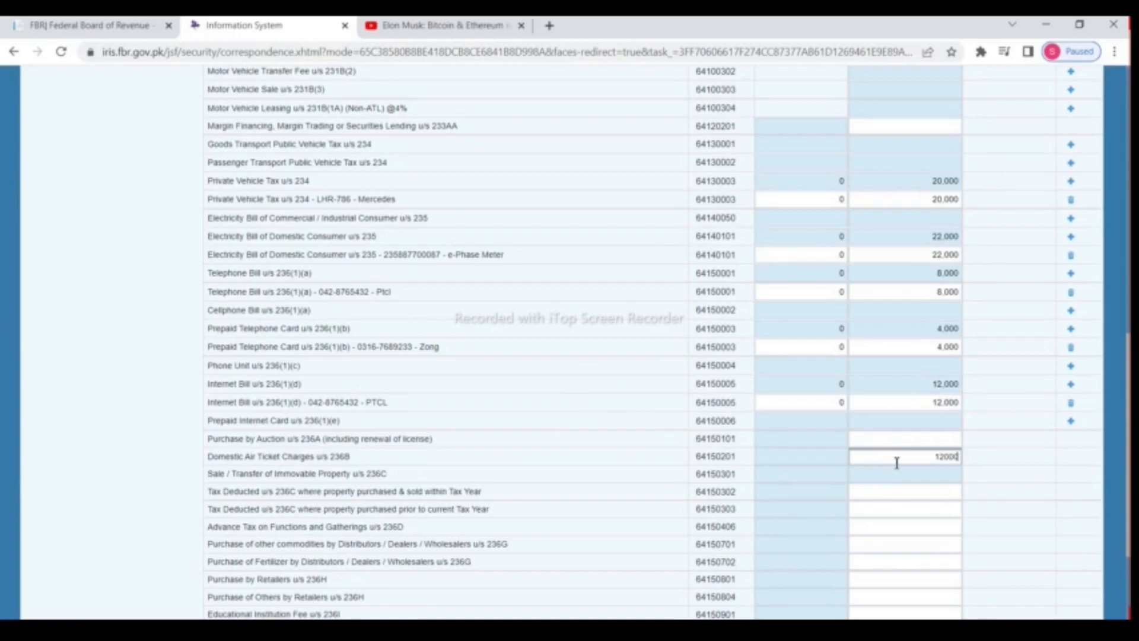
{"action": "type", "text": "12000"}
{"action": "scroll", "coordinate": [894, 463], "scroll_direction": "up", "scroll_amount": 15}
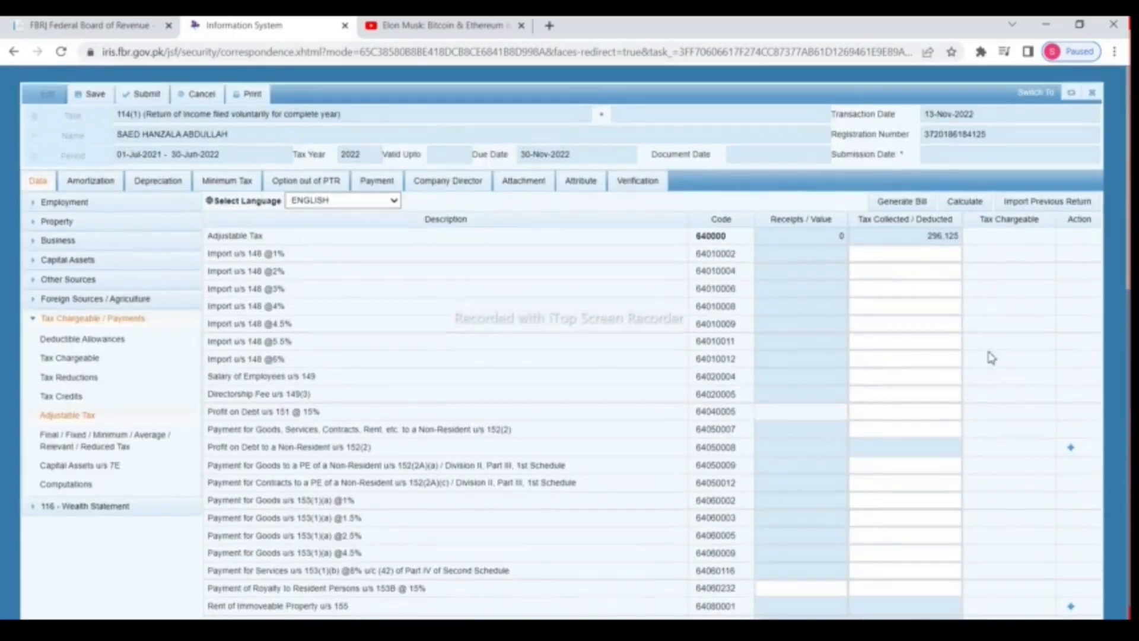
{"action": "left_click", "coordinate": [966, 201]}
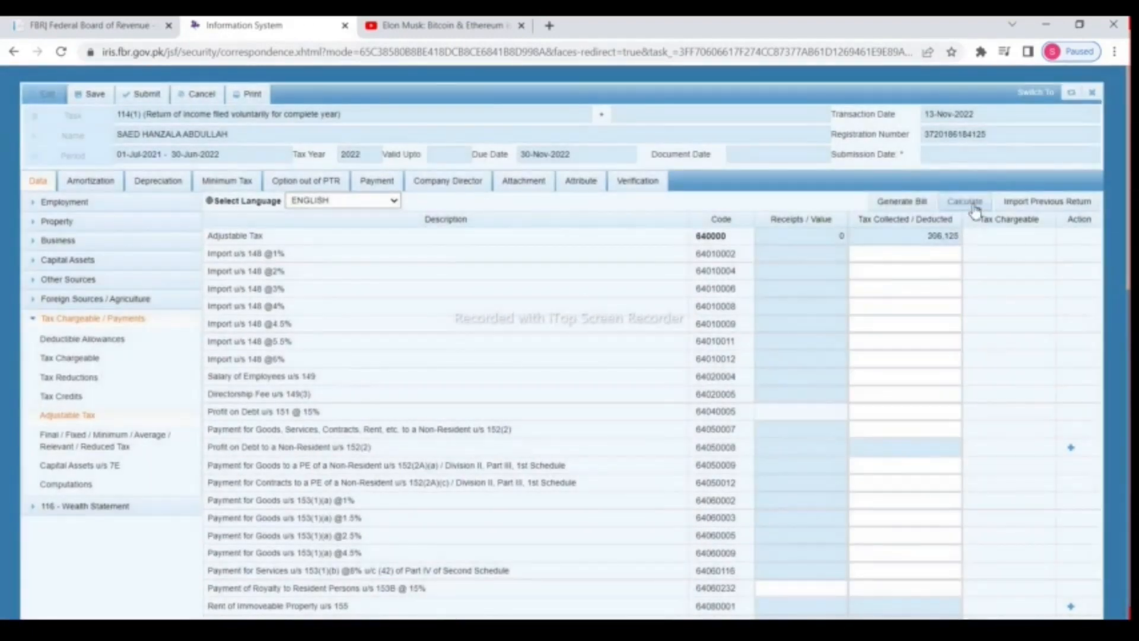
{"action": "left_click", "coordinate": [972, 204]}
{"action": "scroll", "coordinate": [636, 392], "scroll_direction": "down", "scroll_amount": 1}
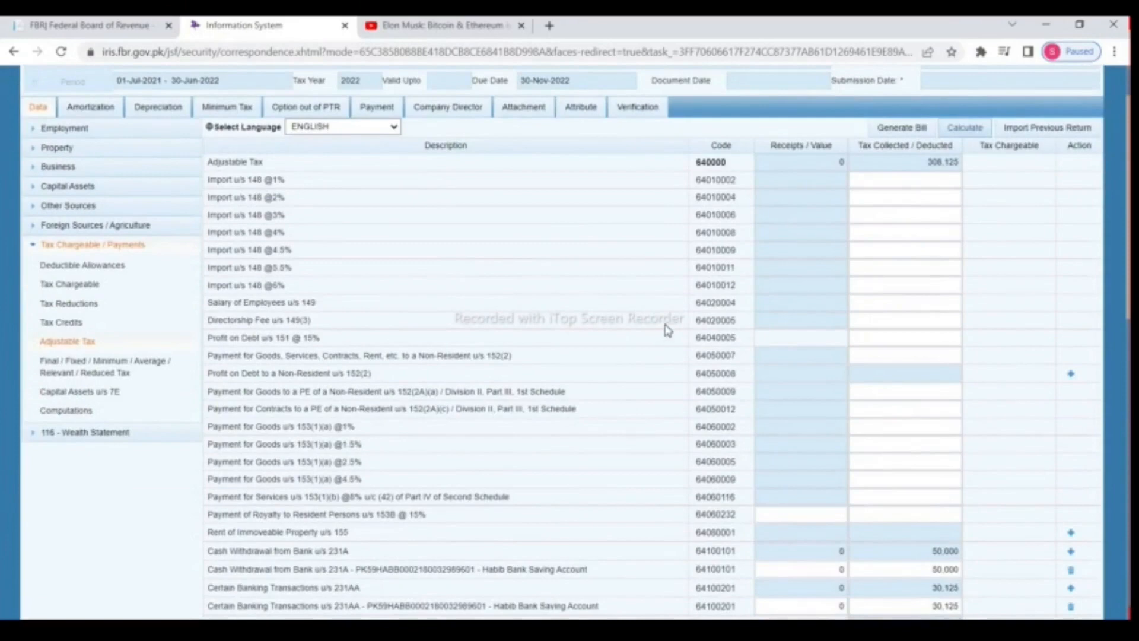
Step: Open table 640001 (Final / Fixed / Minimum / Average / Relevant / Reduced Tax), review its rows, and expand Other Sources
{"action": "left_click", "coordinate": [109, 363]}
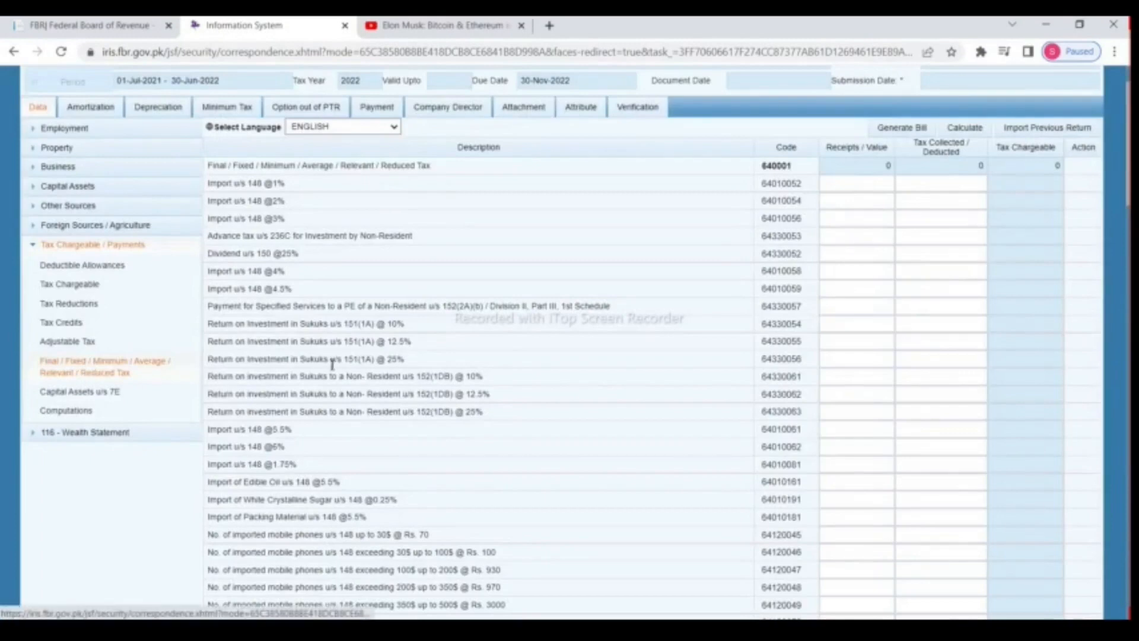
{"action": "scroll", "coordinate": [976, 610], "scroll_direction": "up", "scroll_amount": 1}
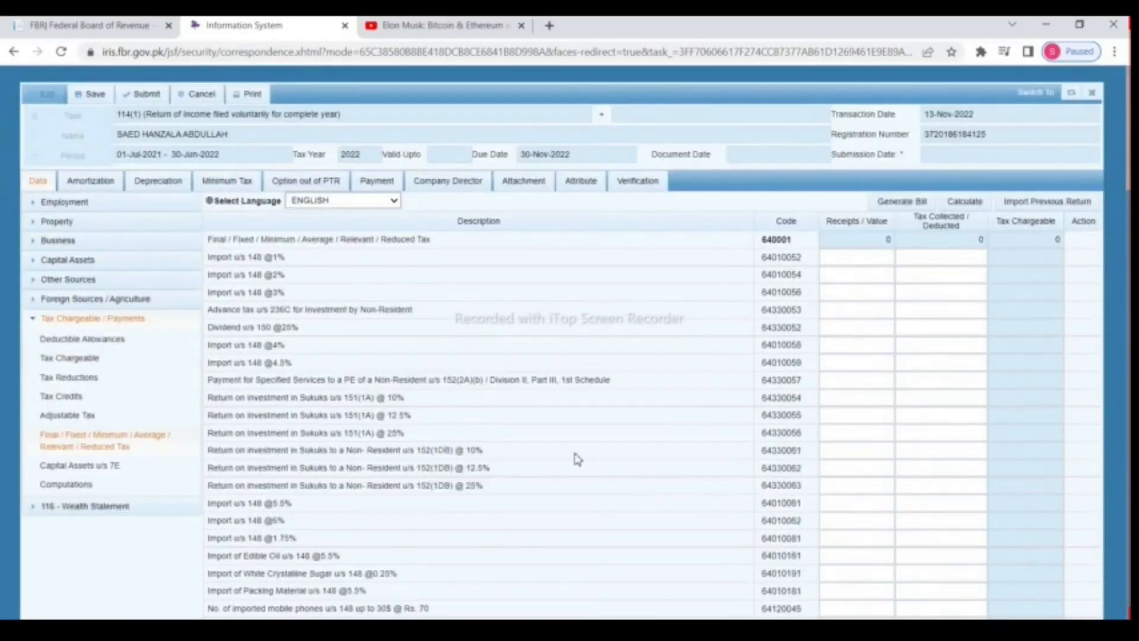
{"action": "scroll", "coordinate": [578, 453], "scroll_direction": "down", "scroll_amount": 2}
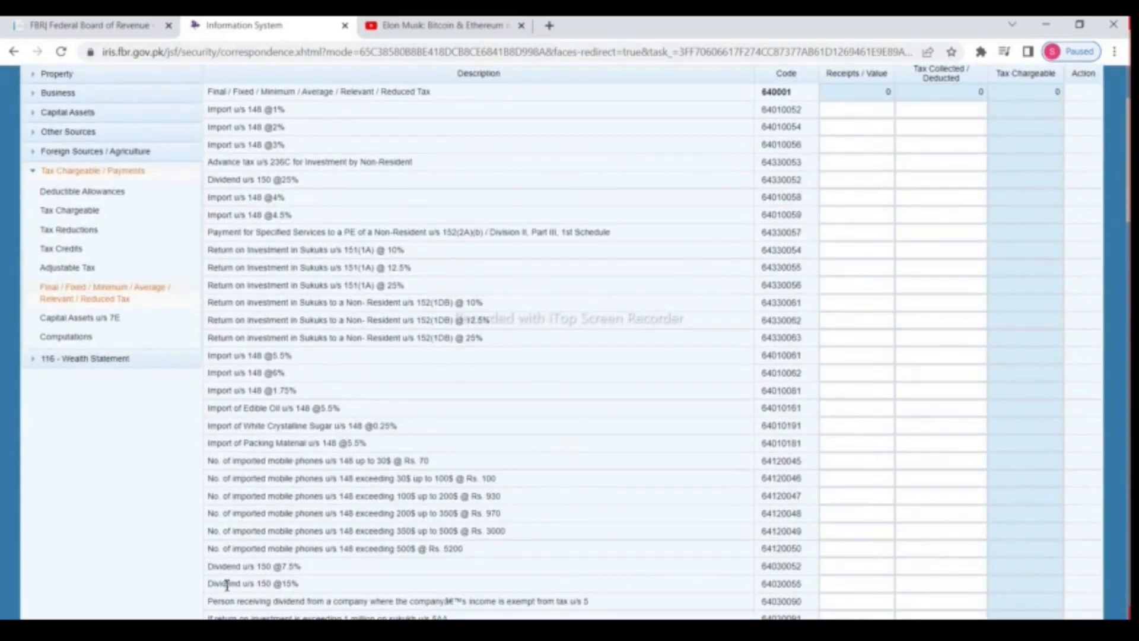
{"action": "left_click_drag", "start_coordinate": [220, 585], "coordinate": [344, 590]}
{"action": "scroll", "coordinate": [347, 589], "scroll_direction": "down", "scroll_amount": 3}
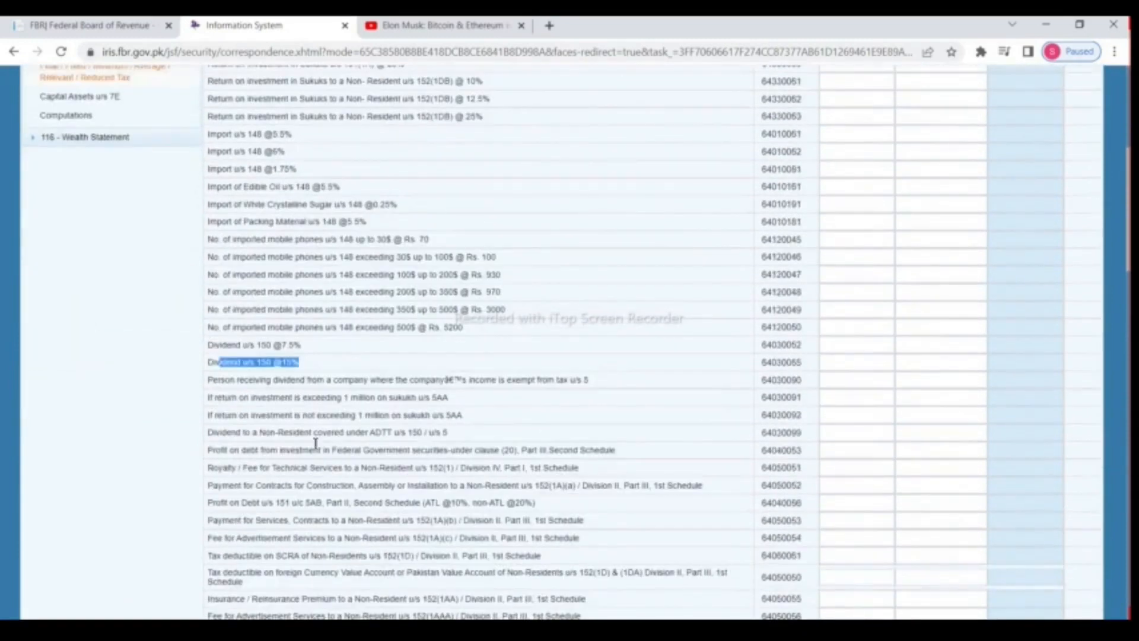
{"action": "scroll", "coordinate": [320, 439], "scroll_direction": "up", "scroll_amount": 1}
{"action": "scroll", "coordinate": [427, 433], "scroll_direction": "up", "scroll_amount": 3}
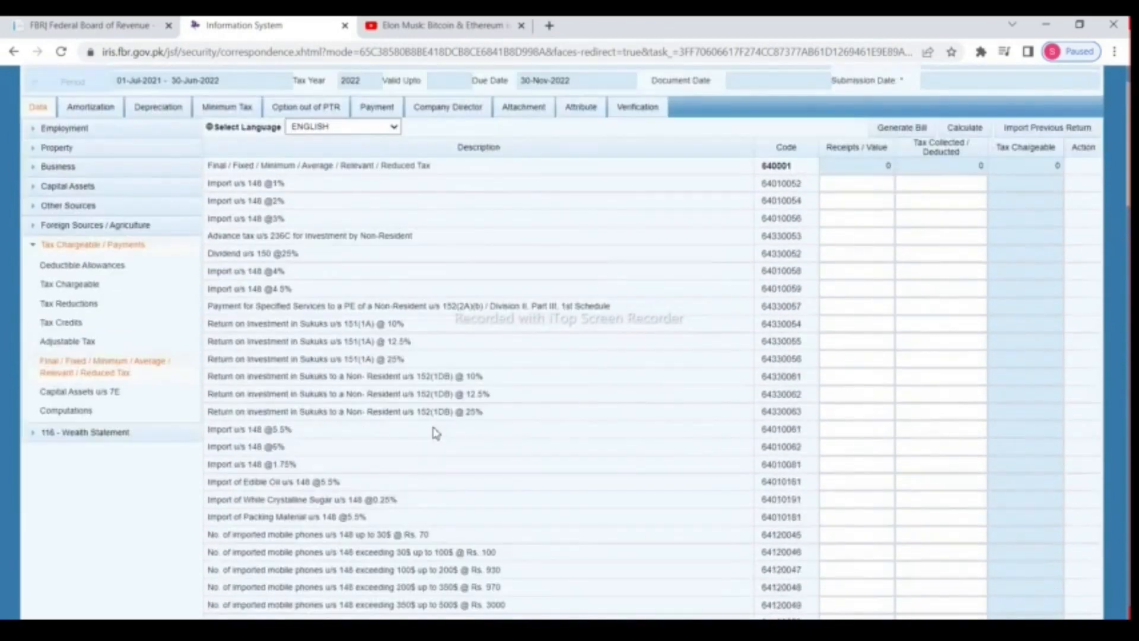
{"action": "left_click", "coordinate": [33, 209]}
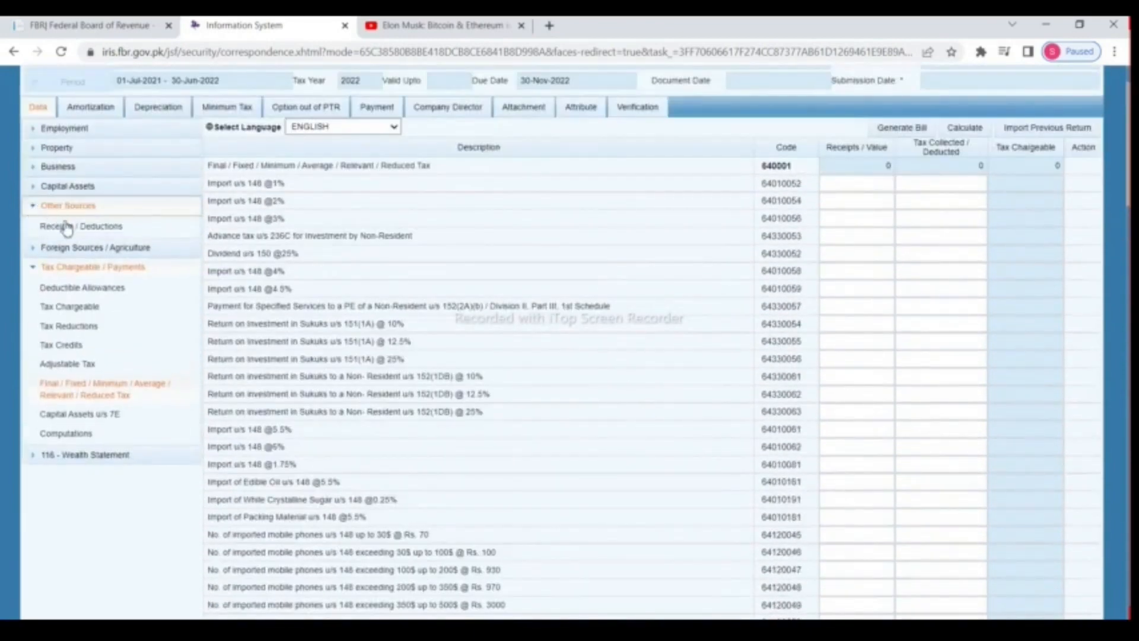
{"action": "left_click", "coordinate": [68, 229]}
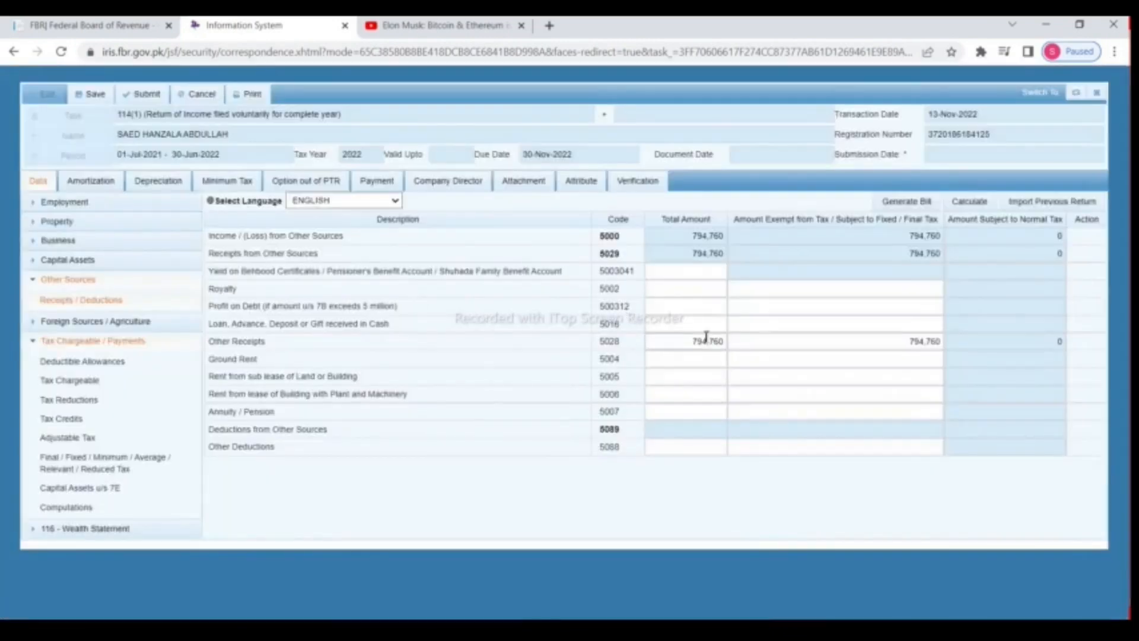
{"action": "double_click", "coordinate": [681, 340]}
{"action": "right_click", "coordinate": [708, 342]}
{"action": "left_click", "coordinate": [743, 396]}
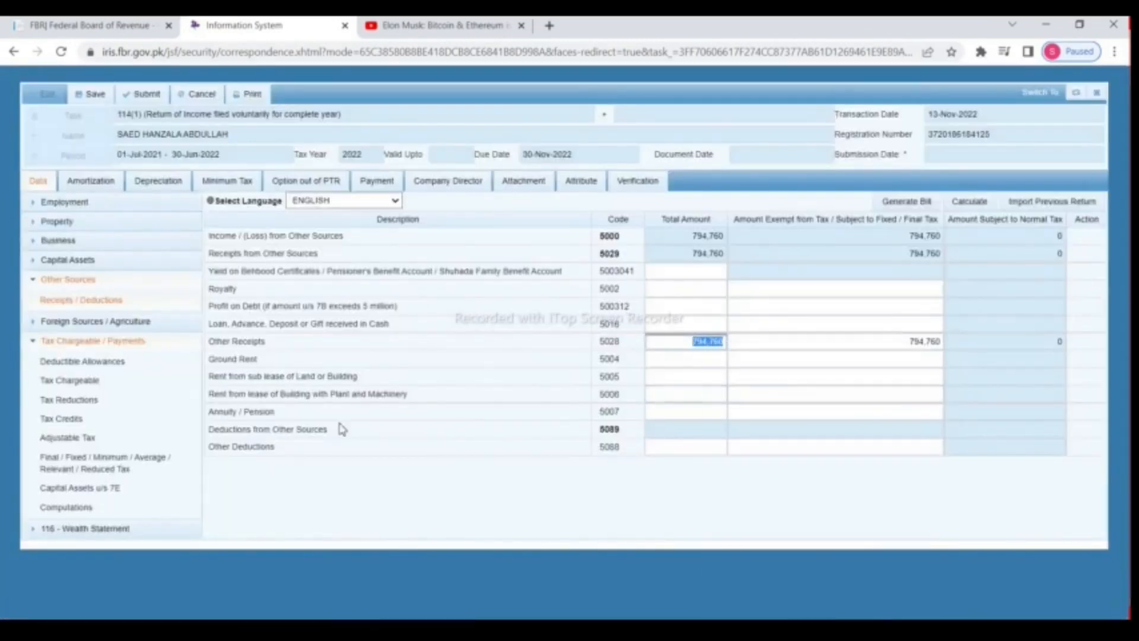
{"action": "left_click", "coordinate": [88, 470]}
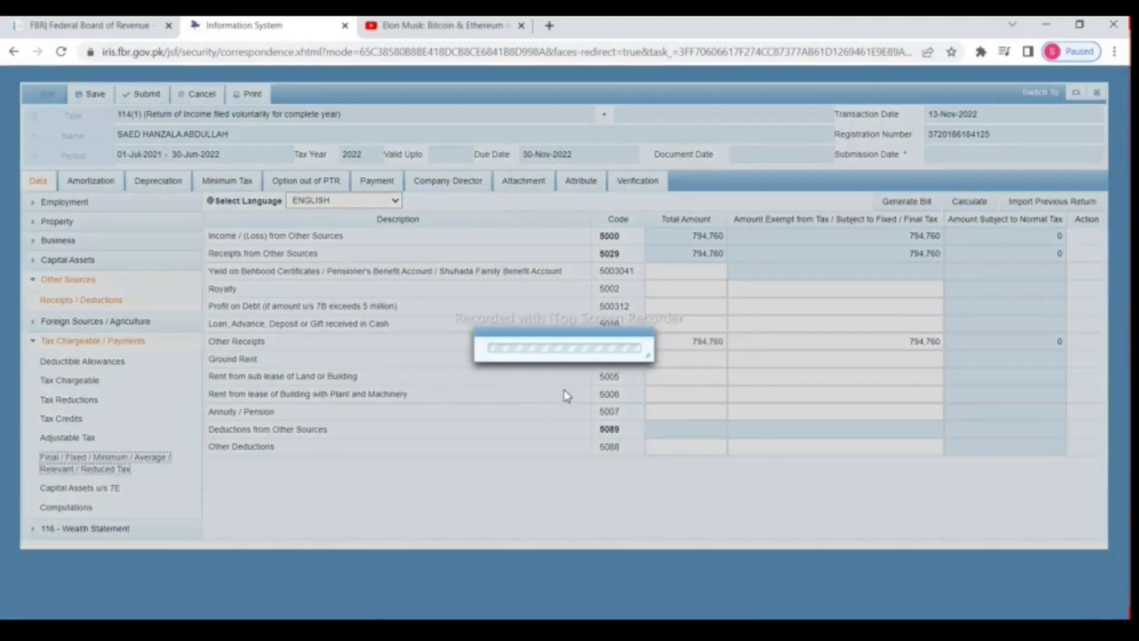
{"action": "scroll", "coordinate": [566, 394], "scroll_direction": "down", "scroll_amount": 5}
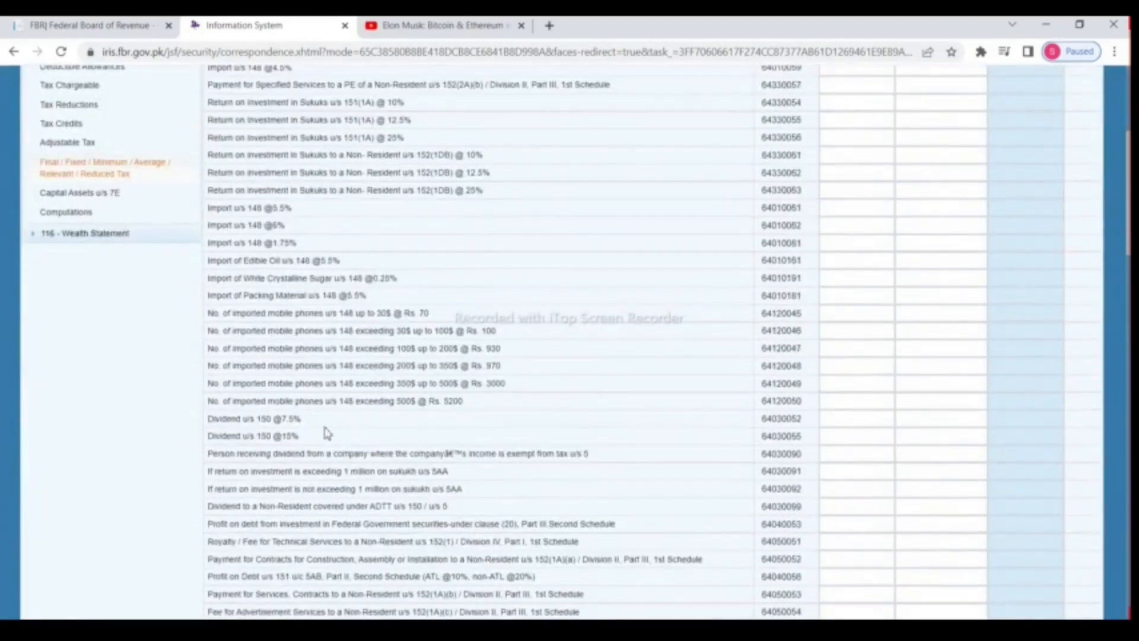
{"action": "left_click", "coordinate": [828, 438]}
{"action": "right_click", "coordinate": [851, 437]}
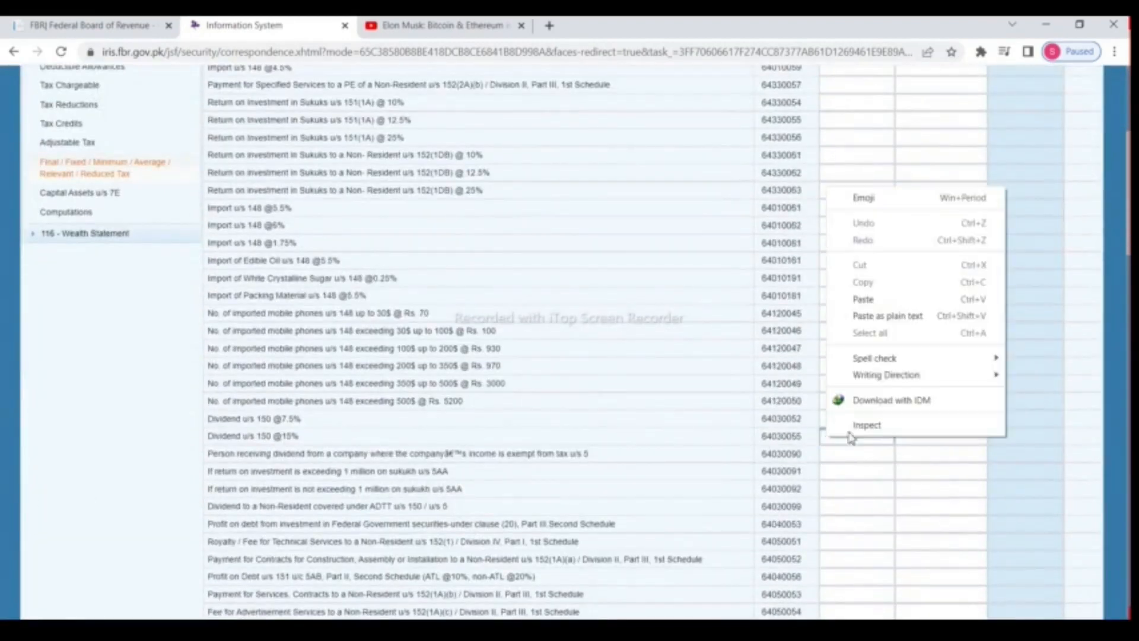
{"action": "left_click", "coordinate": [866, 299]}
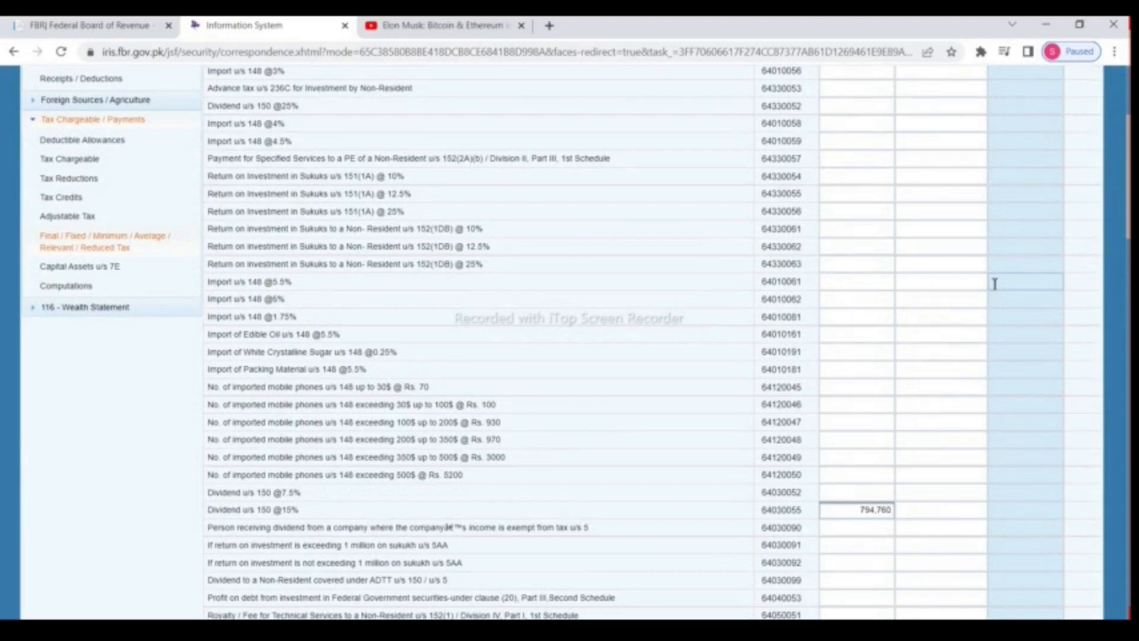
{"action": "scroll", "coordinate": [996, 284], "scroll_direction": "up", "scroll_amount": 4}
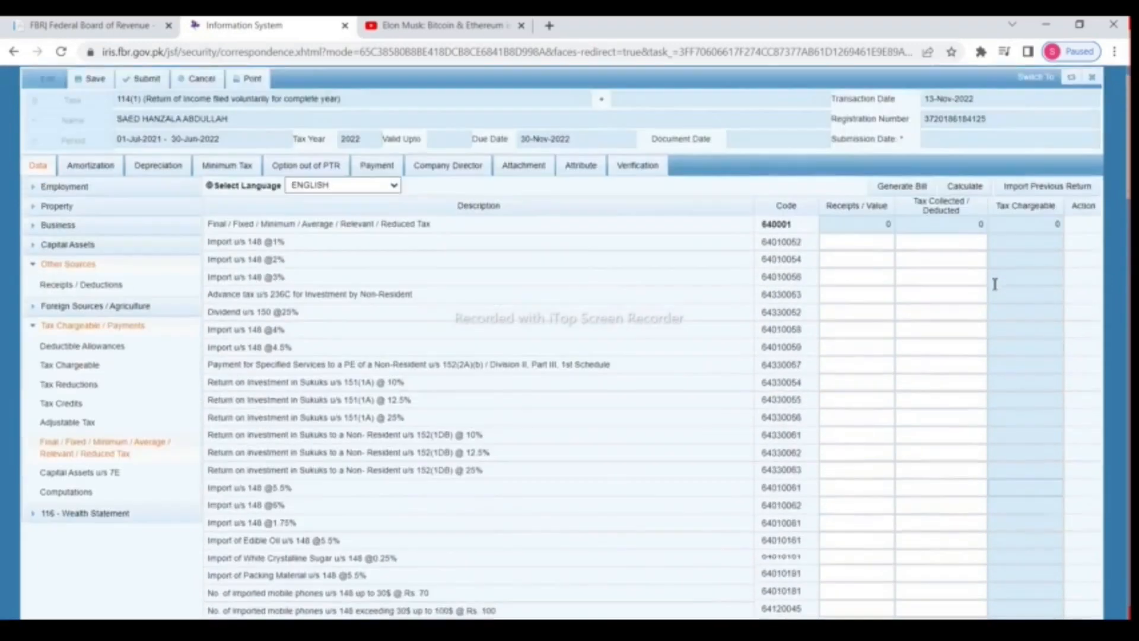
{"action": "left_click", "coordinate": [974, 203]}
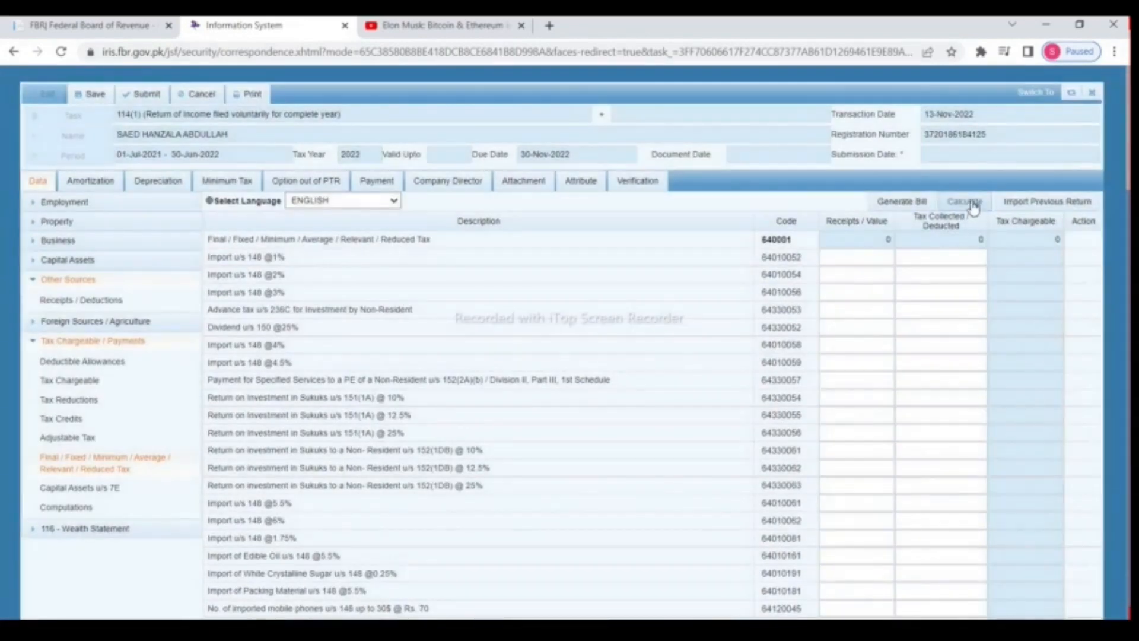
{"action": "left_click", "coordinate": [973, 205]}
Step: Paste the 119,214 tax chargeable as the dividend's tax deducted and recalculate the totals
{"action": "double_click", "coordinate": [1029, 241]}
{"action": "right_click", "coordinate": [1047, 240]}
{"action": "left_click", "coordinate": [953, 250]}
{"action": "scroll", "coordinate": [767, 380], "scroll_direction": "down", "scroll_amount": 1}
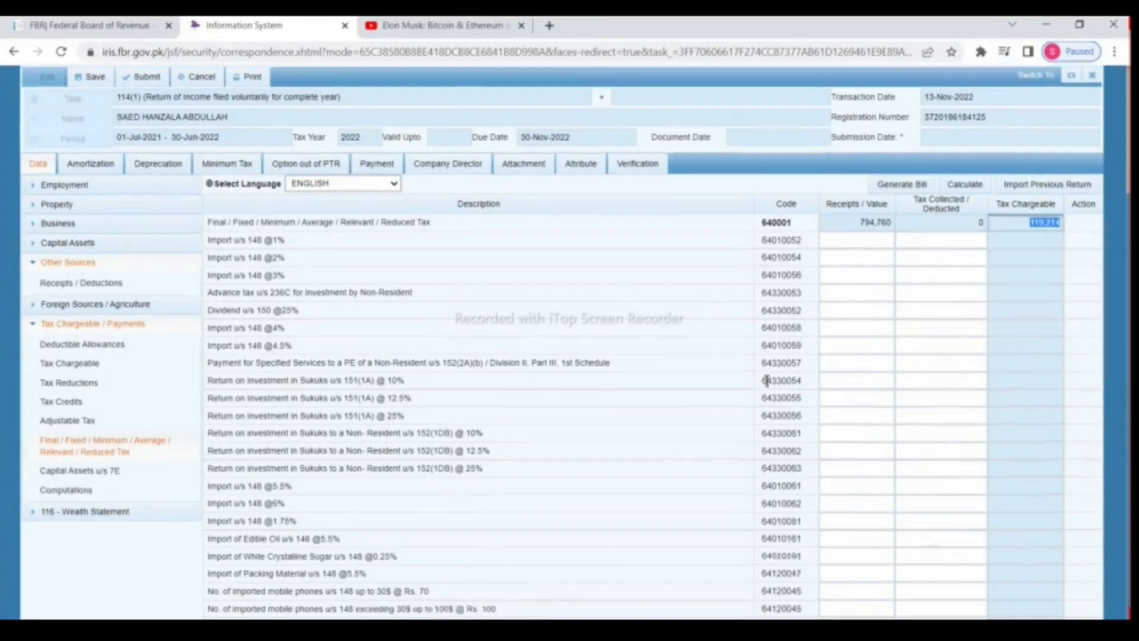
{"action": "scroll", "coordinate": [829, 382], "scroll_direction": "down", "scroll_amount": 15}
{"action": "scroll", "coordinate": [890, 354], "scroll_direction": "up", "scroll_amount": 8}
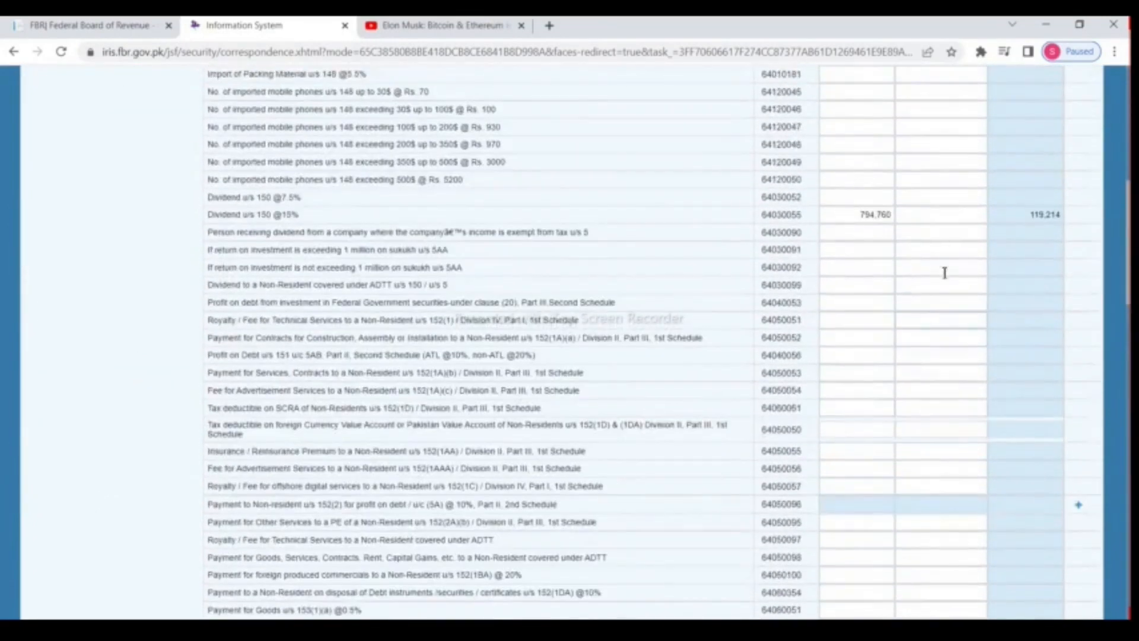
{"action": "left_click", "coordinate": [934, 214]}
{"action": "right_click", "coordinate": [938, 214]}
{"action": "left_click", "coordinate": [974, 328]}
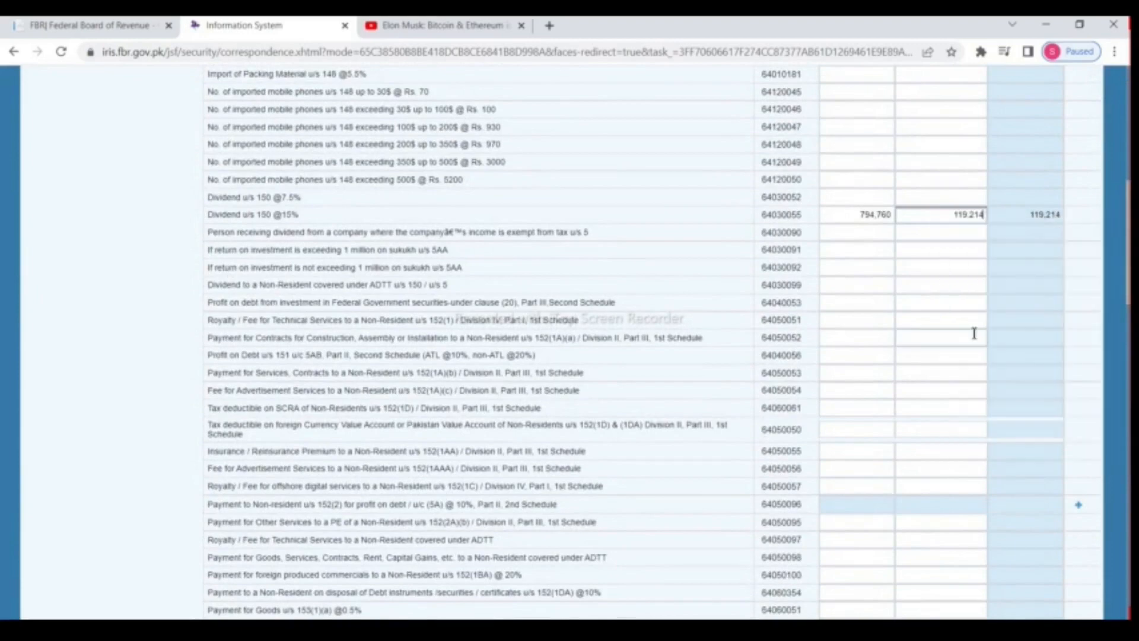
{"action": "scroll", "coordinate": [930, 344], "scroll_direction": "up", "scroll_amount": 10}
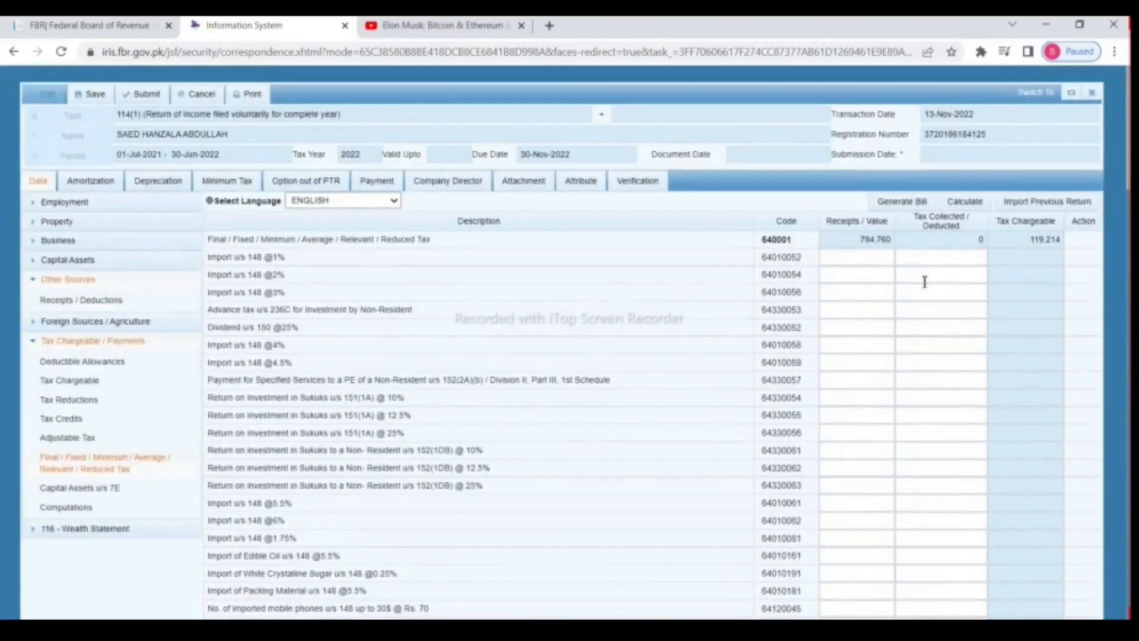
{"action": "left_click", "coordinate": [978, 207]}
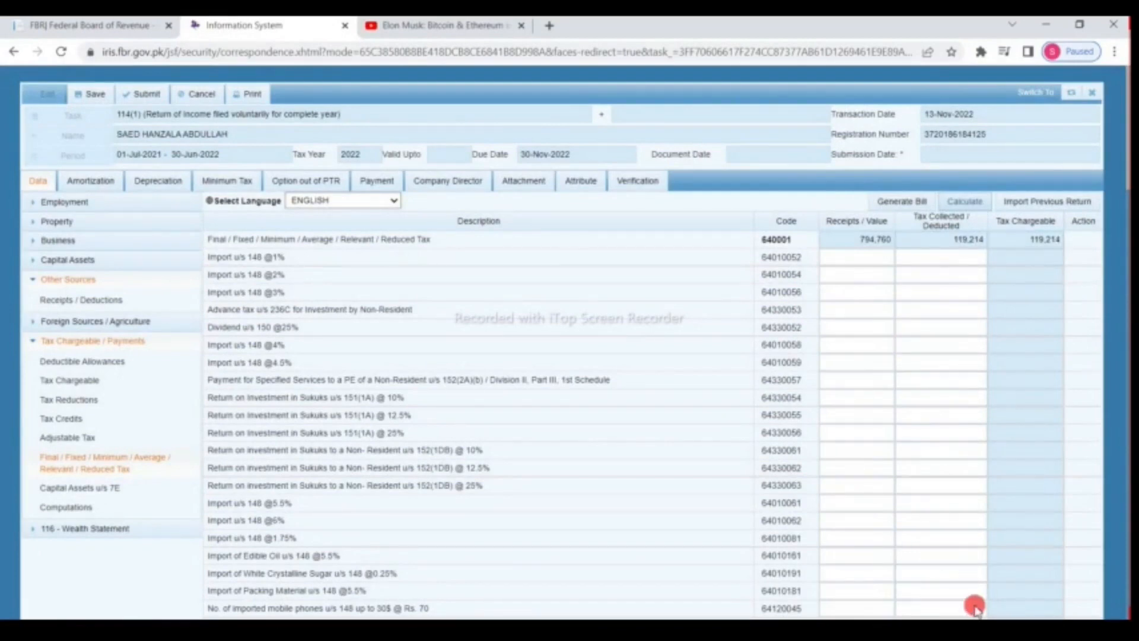
Step: Enter 1,850,000 receipts and 277,500 tax collected in the Prize on Prize Bond u/s 156 row, then recalculate
{"action": "scroll", "coordinate": [973, 605], "scroll_direction": "down", "scroll_amount": 6}
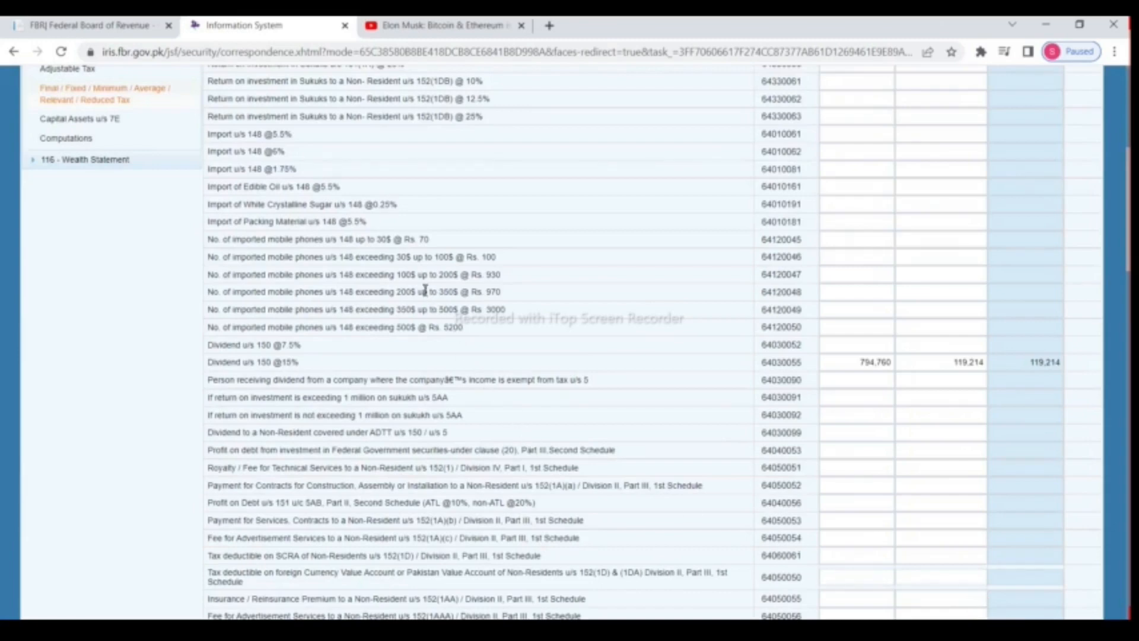
{"action": "scroll", "coordinate": [425, 290], "scroll_direction": "down", "scroll_amount": 3}
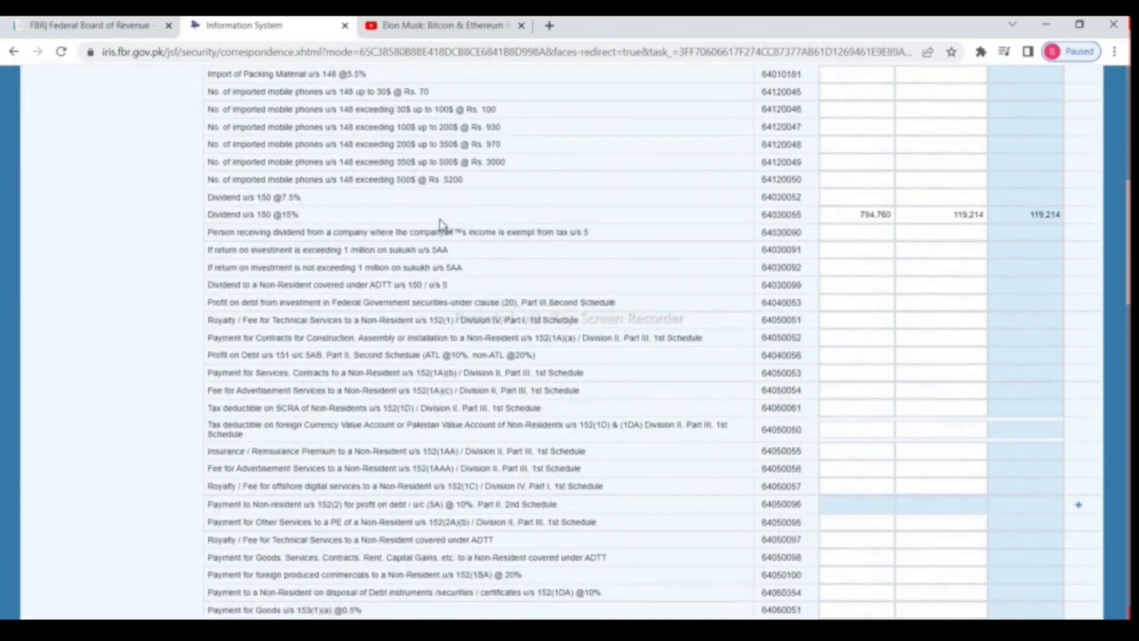
{"action": "scroll", "coordinate": [444, 222], "scroll_direction": "down", "scroll_amount": 5}
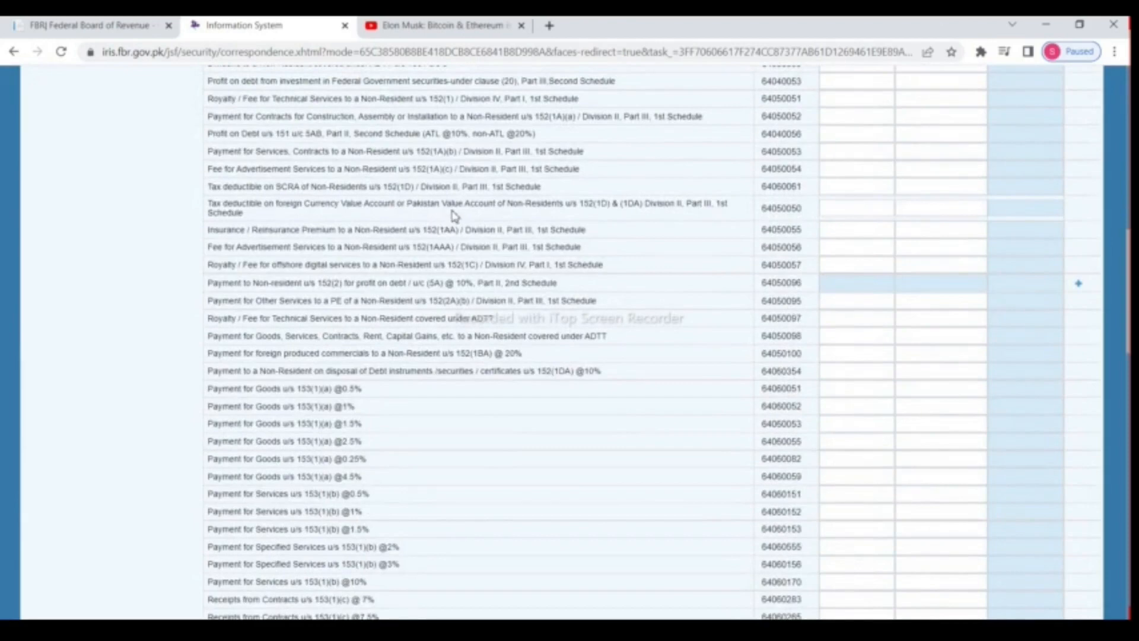
{"action": "scroll", "coordinate": [457, 214], "scroll_direction": "down", "scroll_amount": 7}
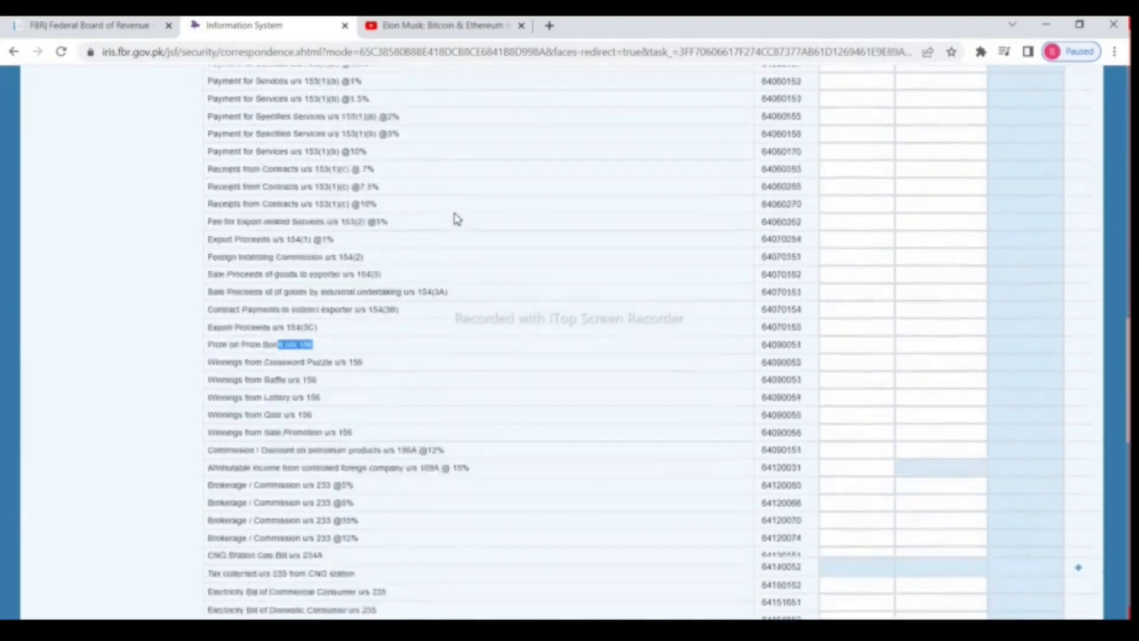
{"action": "left_click_drag", "start_coordinate": [210, 258], "coordinate": [336, 265]}
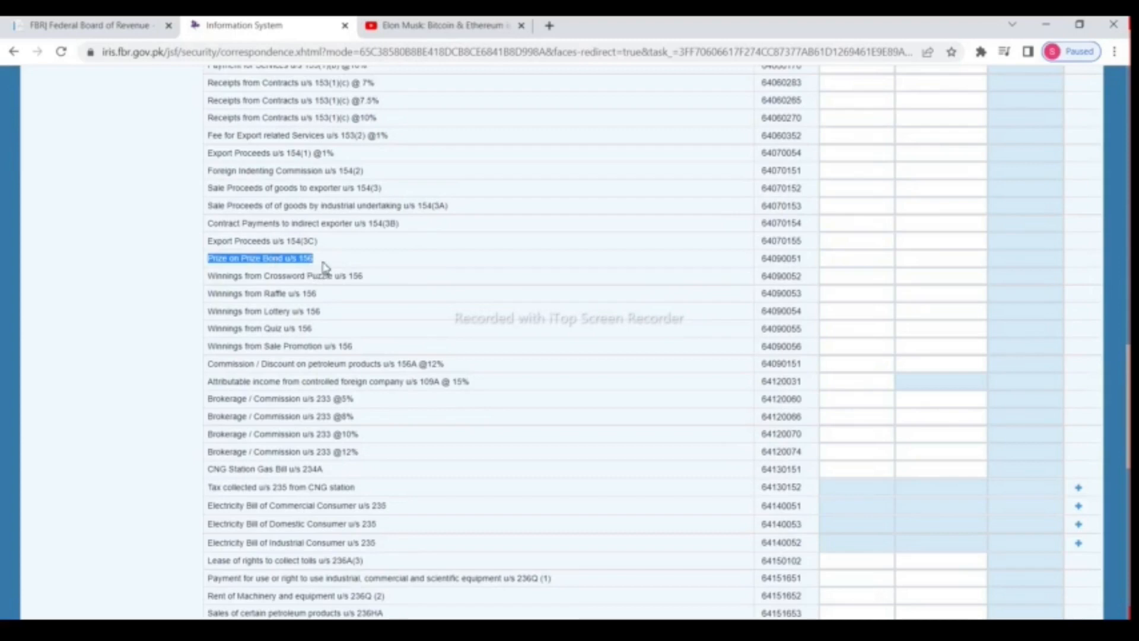
{"action": "left_click", "coordinate": [842, 258]}
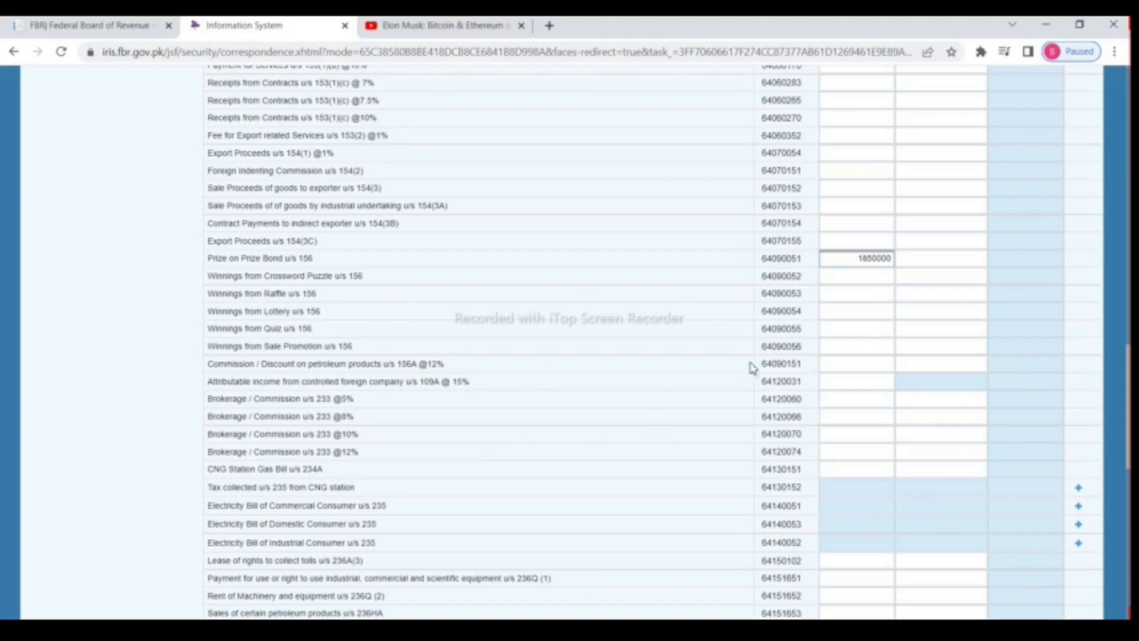
{"action": "left_click", "coordinate": [934, 263]}
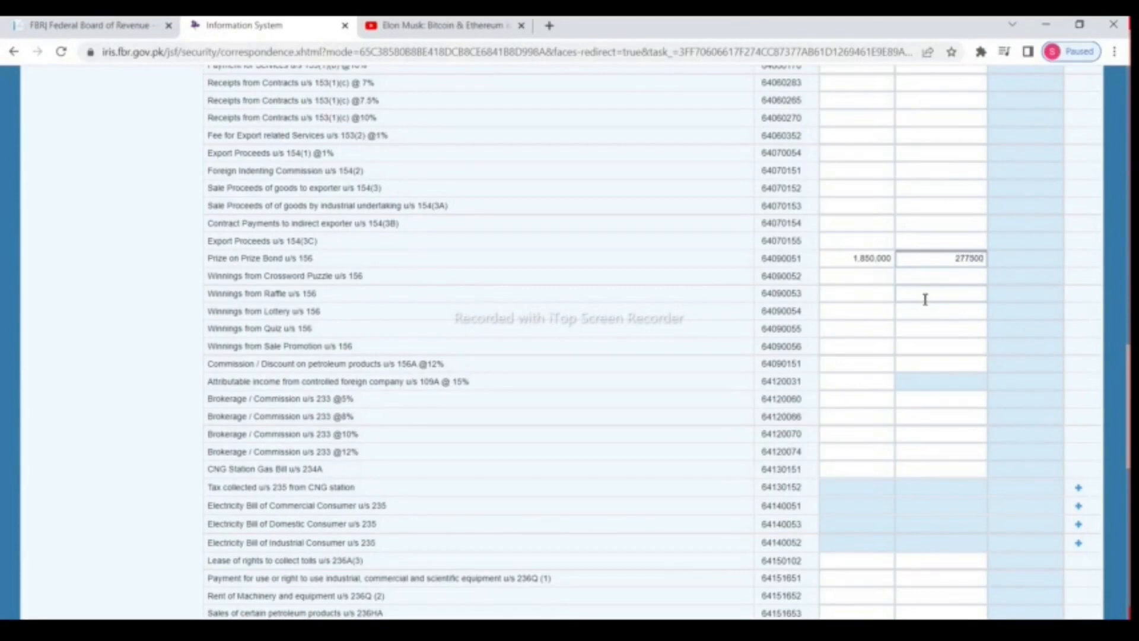
{"action": "scroll", "coordinate": [925, 300], "scroll_direction": "up", "scroll_amount": 15}
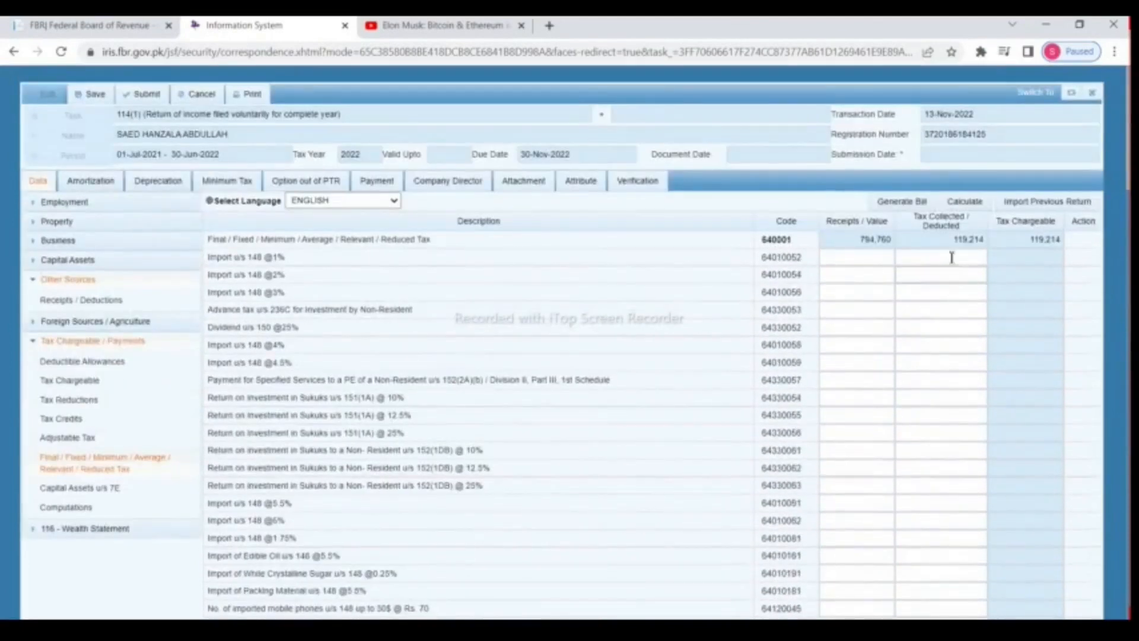
{"action": "left_click", "coordinate": [957, 208]}
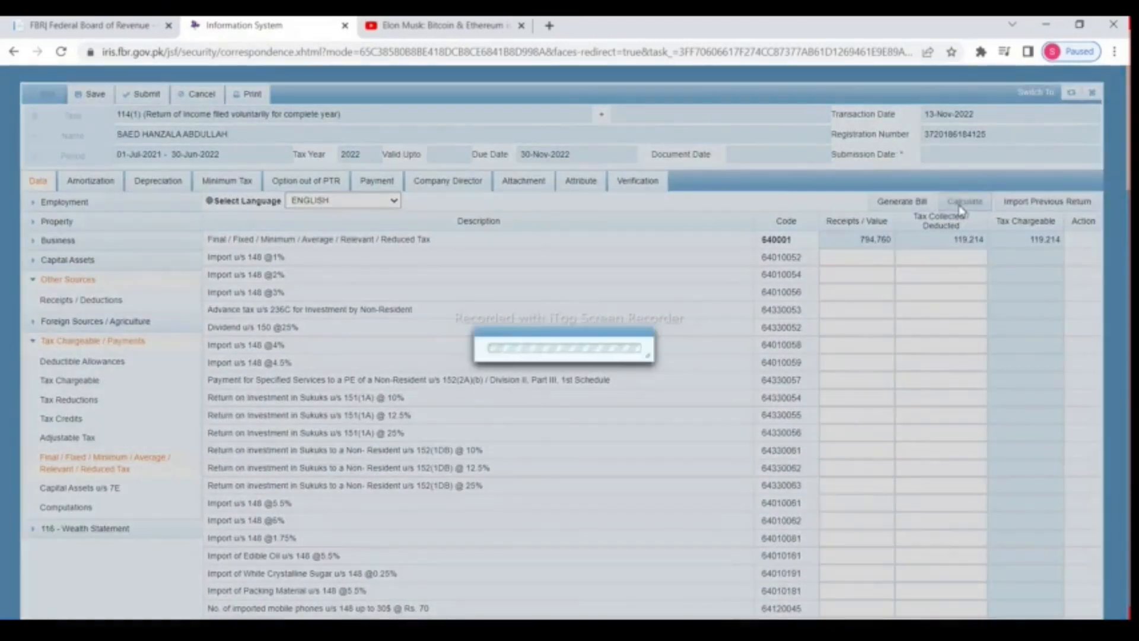
{"action": "scroll", "coordinate": [947, 261], "scroll_direction": "down", "scroll_amount": 15}
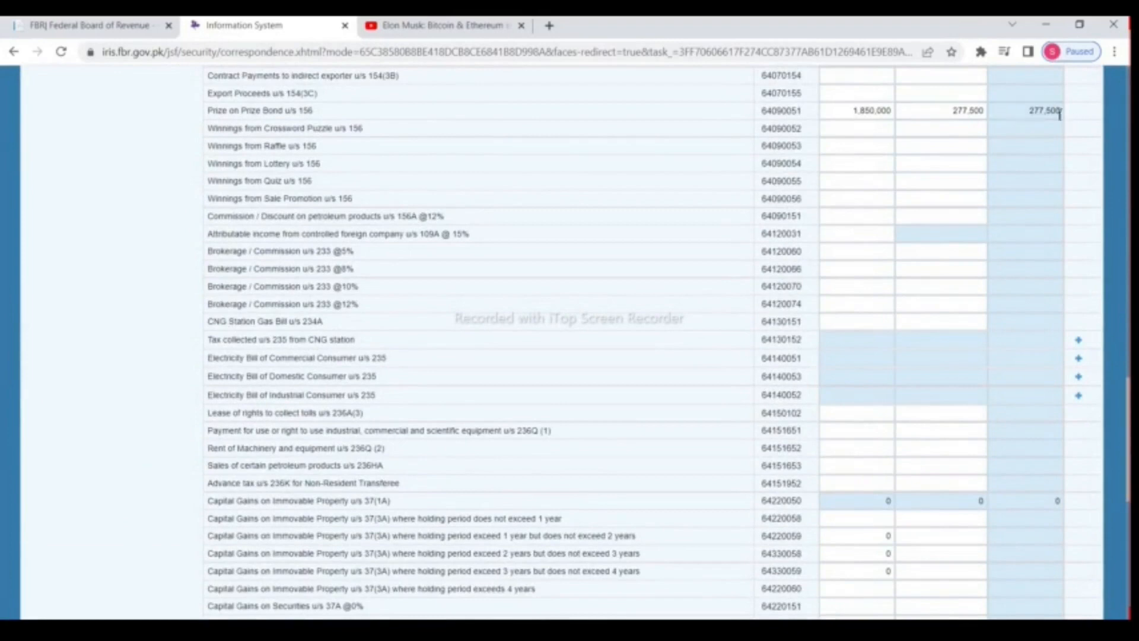
Step: Locate the immovable property capital gains row for a holding period of 1 to 2 years
{"action": "left_click_drag", "start_coordinate": [1039, 112], "coordinate": [1086, 118]}
{"action": "left_click", "coordinate": [1028, 121]}
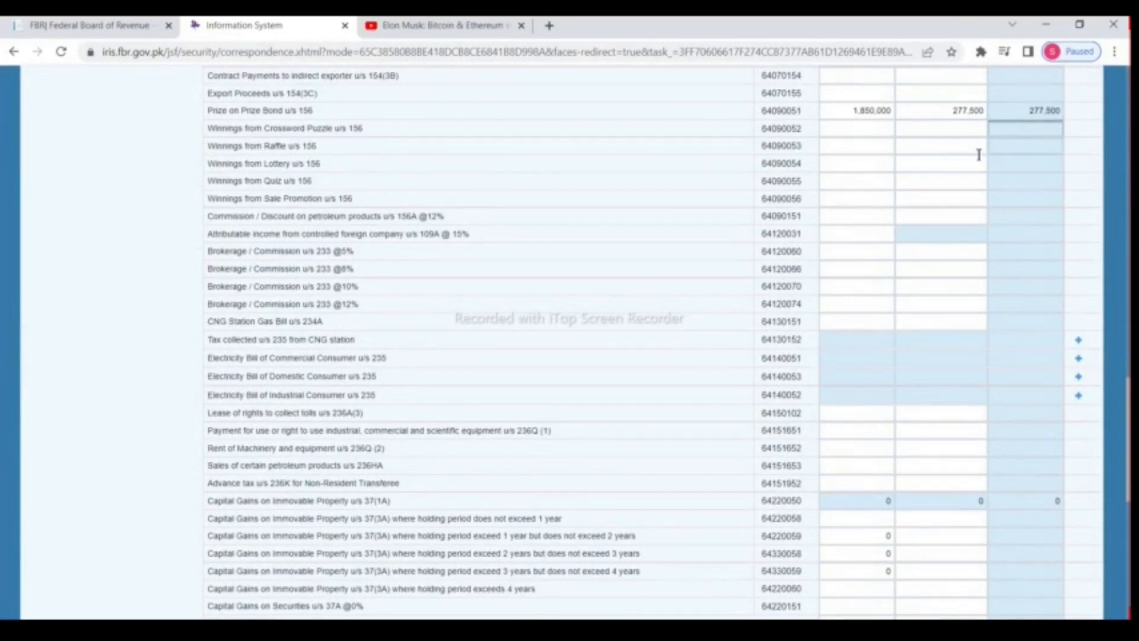
{"action": "scroll", "coordinate": [949, 587], "scroll_direction": "up", "scroll_amount": 6}
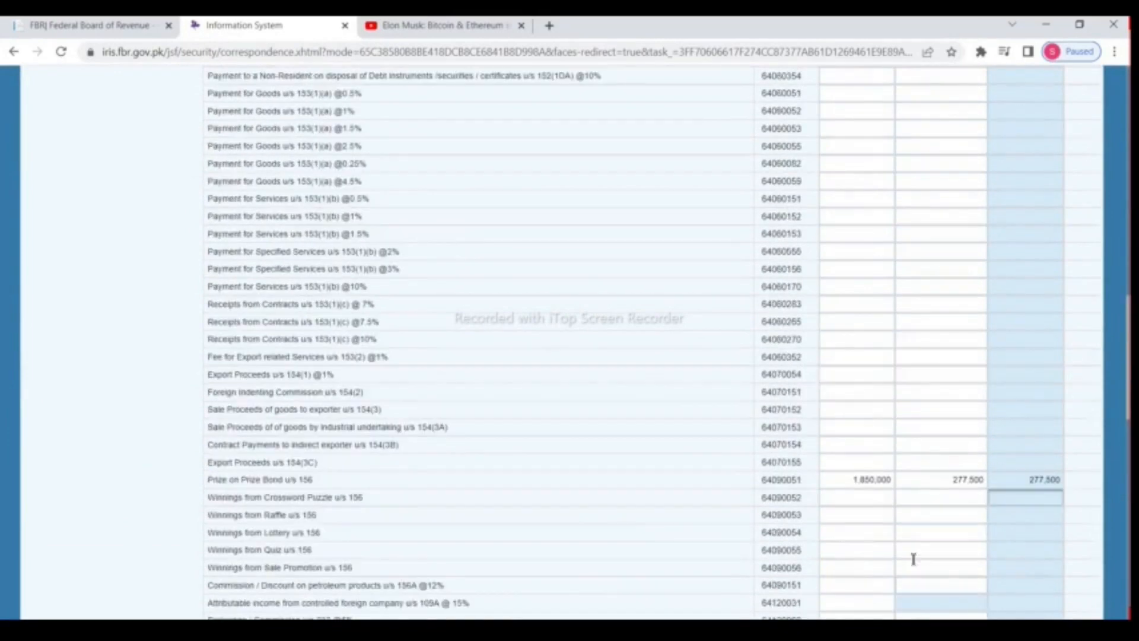
{"action": "scroll", "coordinate": [777, 380], "scroll_direction": "down", "scroll_amount": 4}
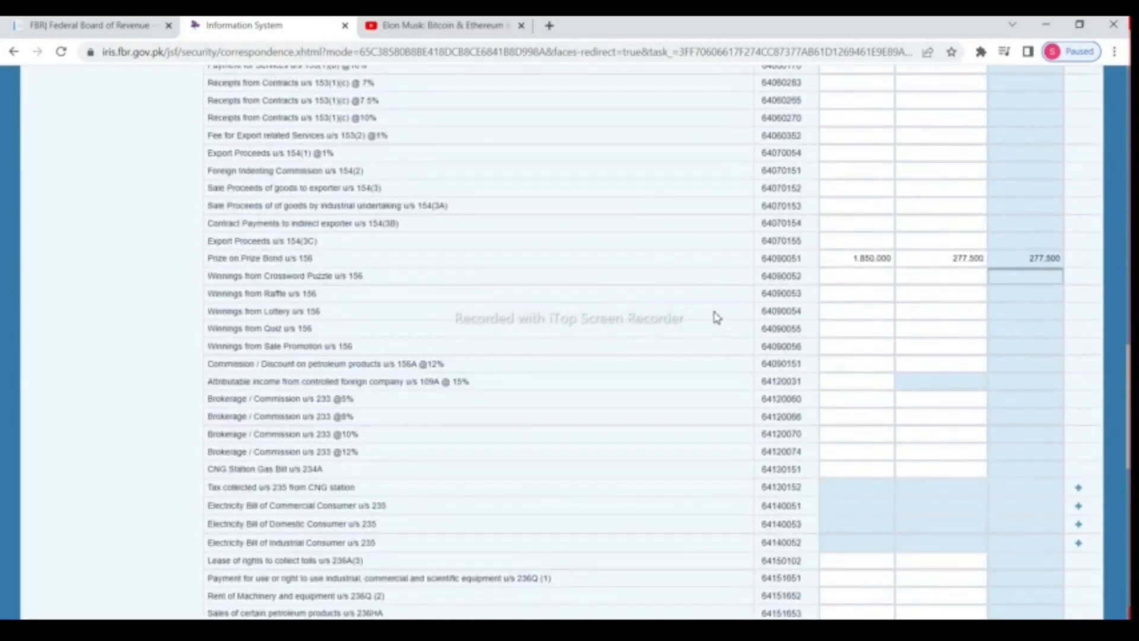
{"action": "scroll", "coordinate": [716, 317], "scroll_direction": "down", "scroll_amount": 6}
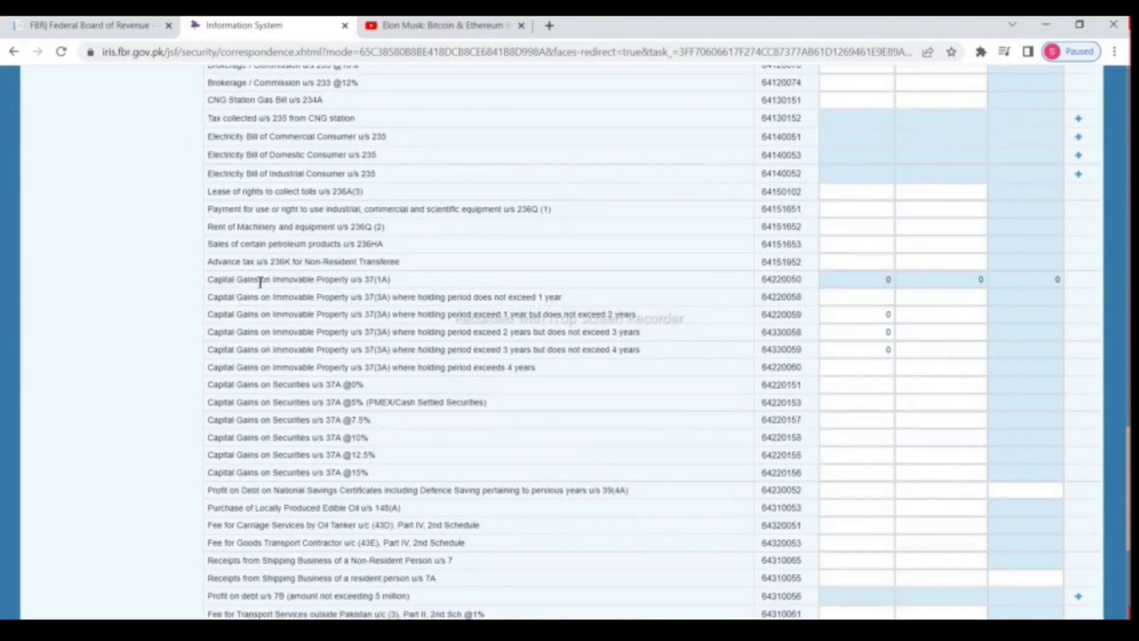
{"action": "left_click_drag", "start_coordinate": [218, 280], "coordinate": [408, 288]}
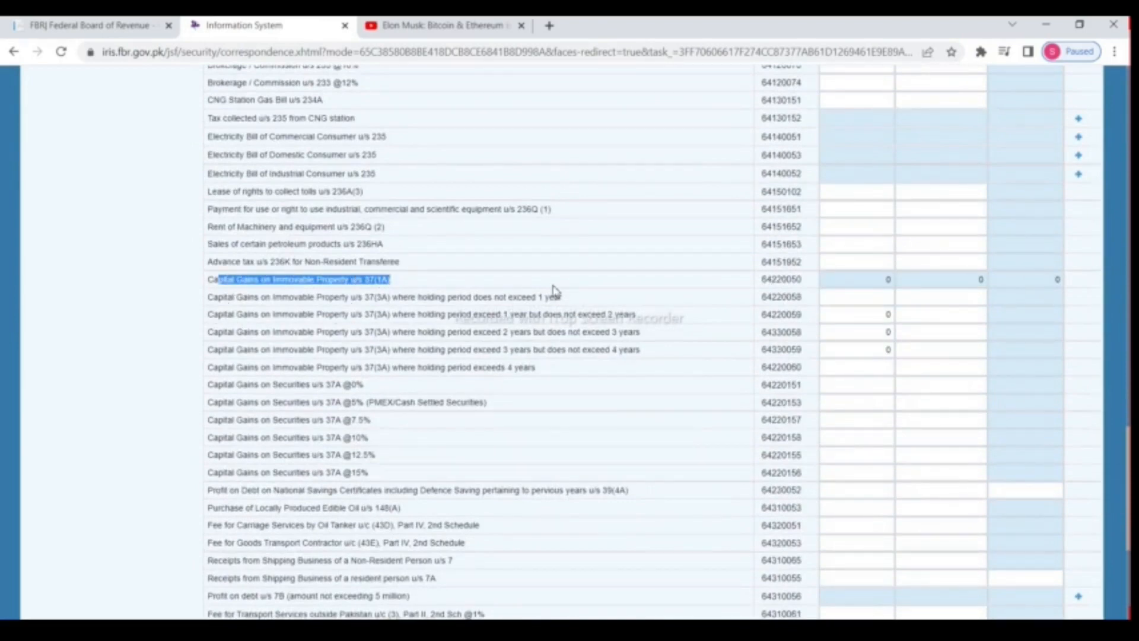
{"action": "left_click", "coordinate": [524, 303]}
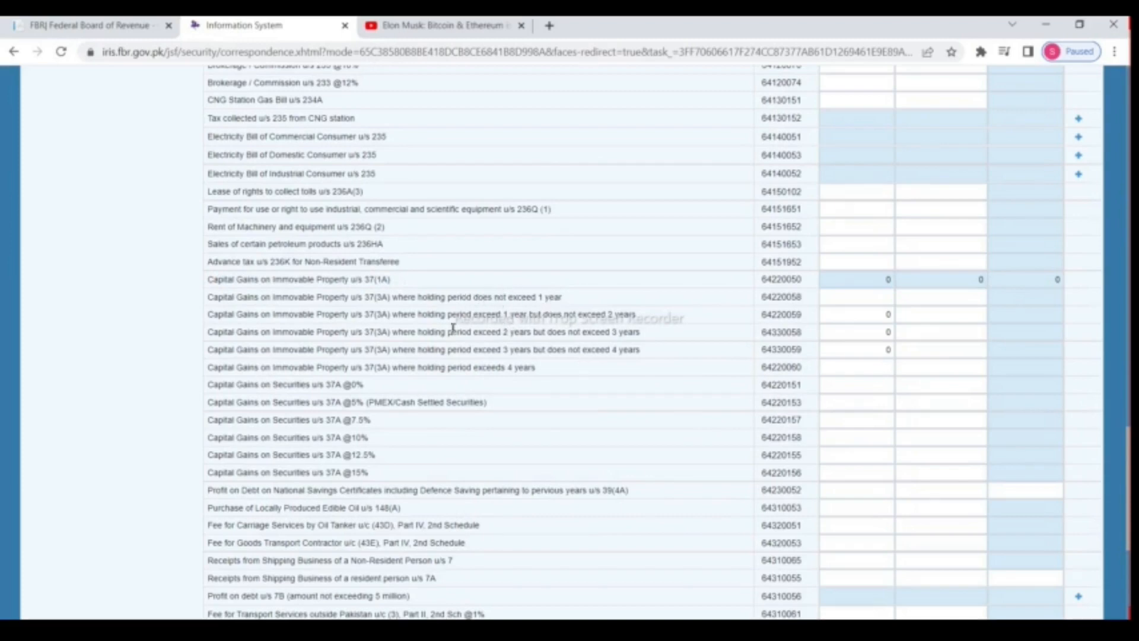
{"action": "left_click_drag", "start_coordinate": [398, 298], "coordinate": [571, 307]}
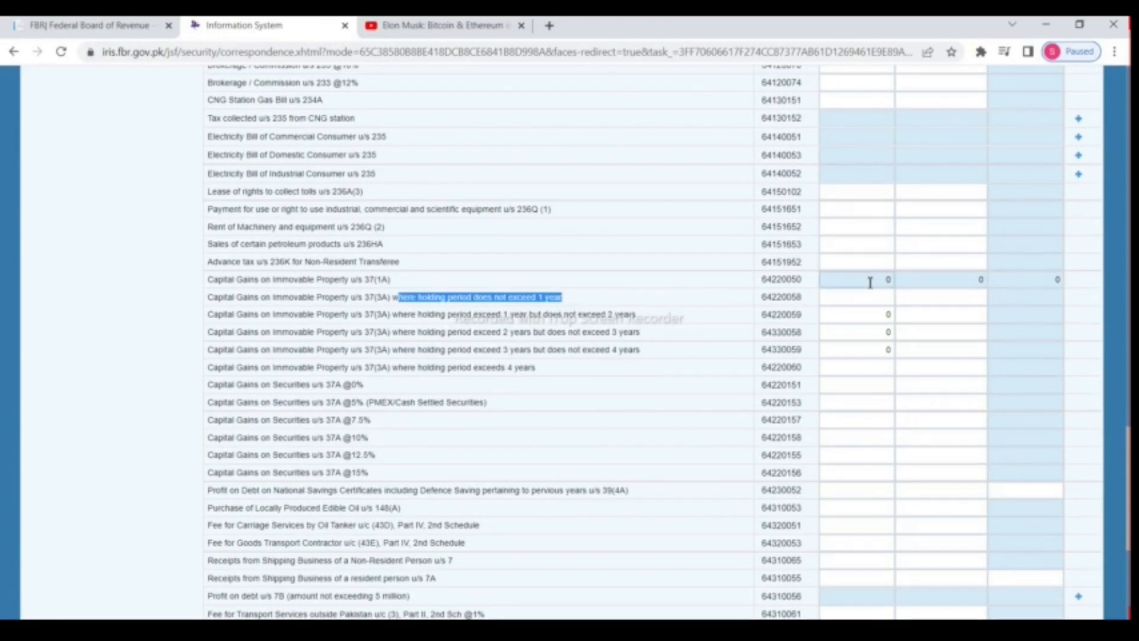
{"action": "left_click_drag", "start_coordinate": [434, 315], "coordinate": [605, 315]}
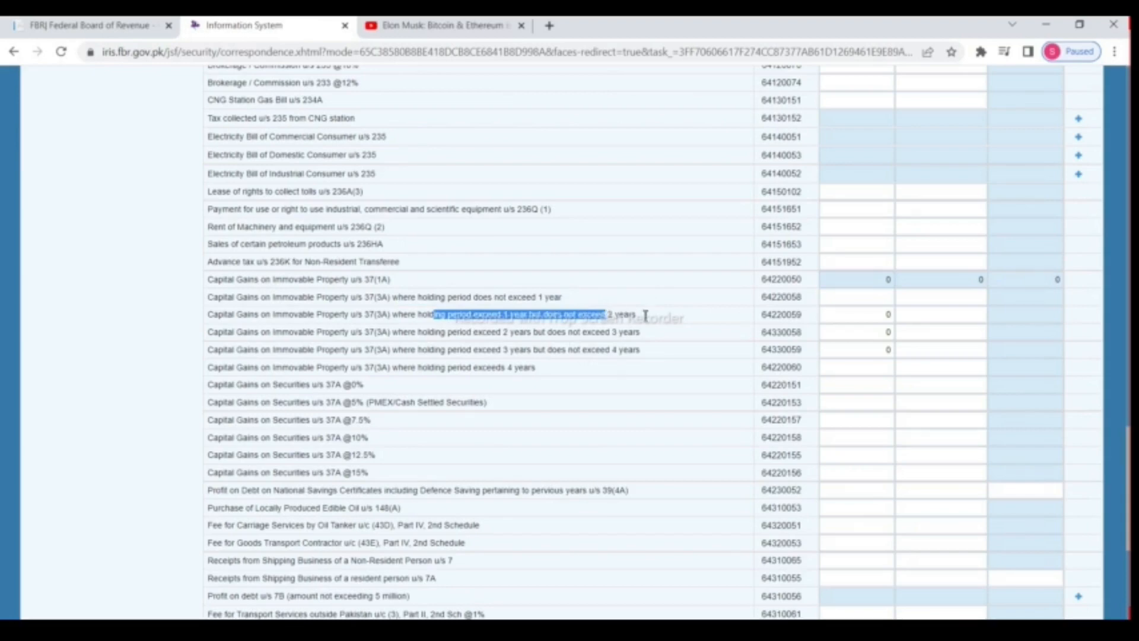
{"action": "left_click_drag", "start_coordinate": [645, 315], "coordinate": [667, 320]}
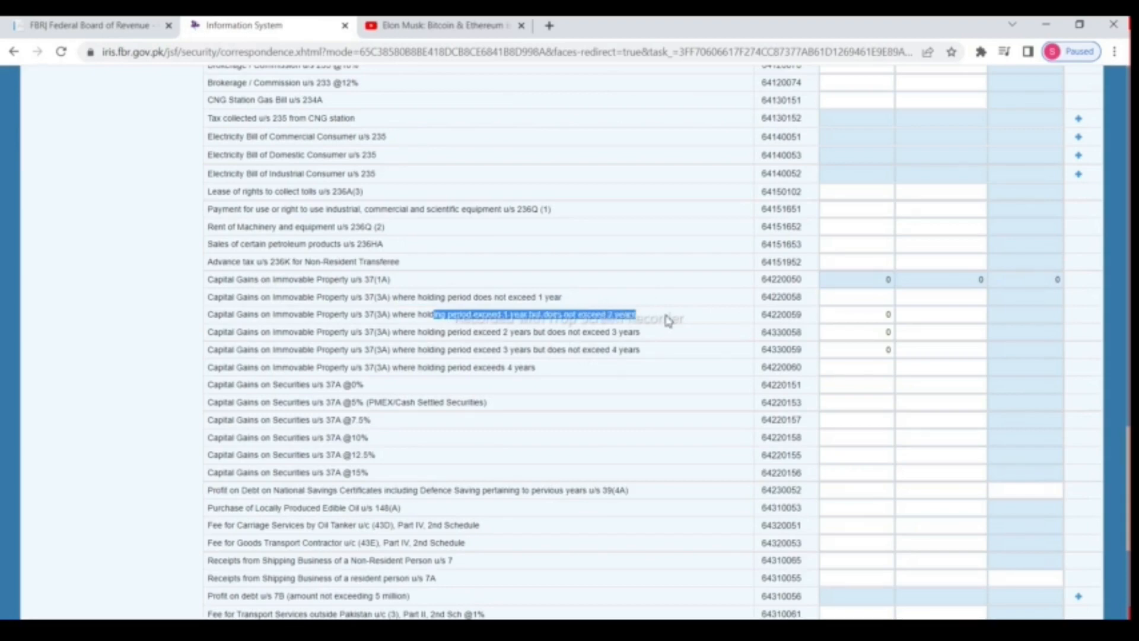
Step: Enter 300,000 gain and 7,875 tax in the 1–2 year row and recalculate
{"action": "left_click", "coordinate": [889, 315]}
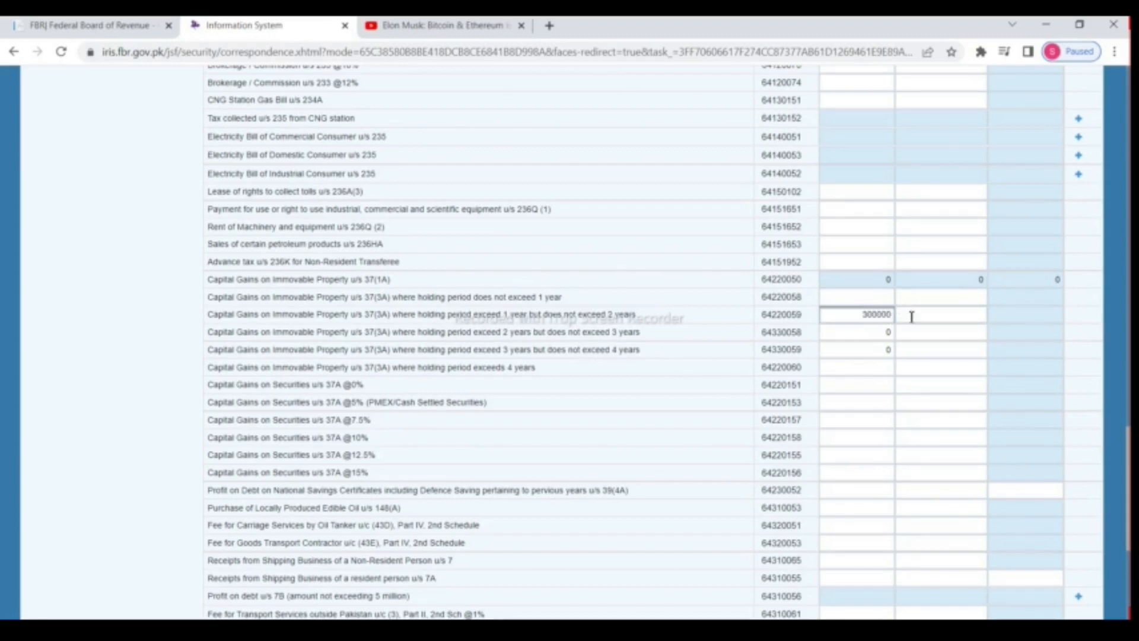
{"action": "scroll", "coordinate": [877, 366], "scroll_direction": "up", "scroll_amount": 1}
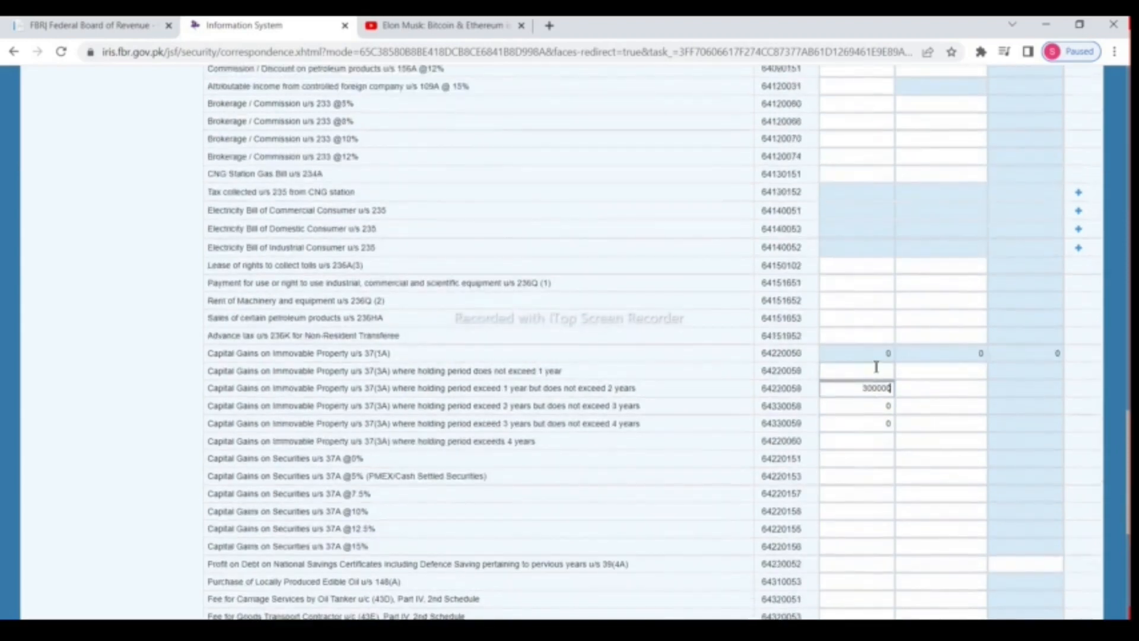
{"action": "scroll", "coordinate": [877, 367], "scroll_direction": "down", "scroll_amount": 2}
{"action": "left_click", "coordinate": [941, 241]}
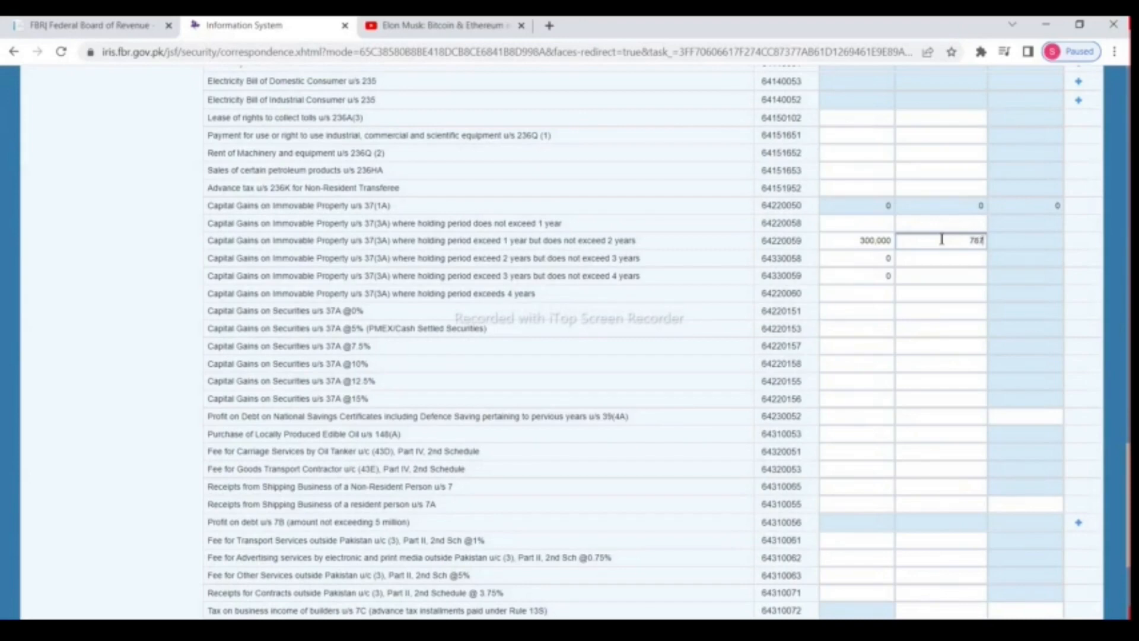
{"action": "scroll", "coordinate": [941, 240], "scroll_direction": "up", "scroll_amount": 15}
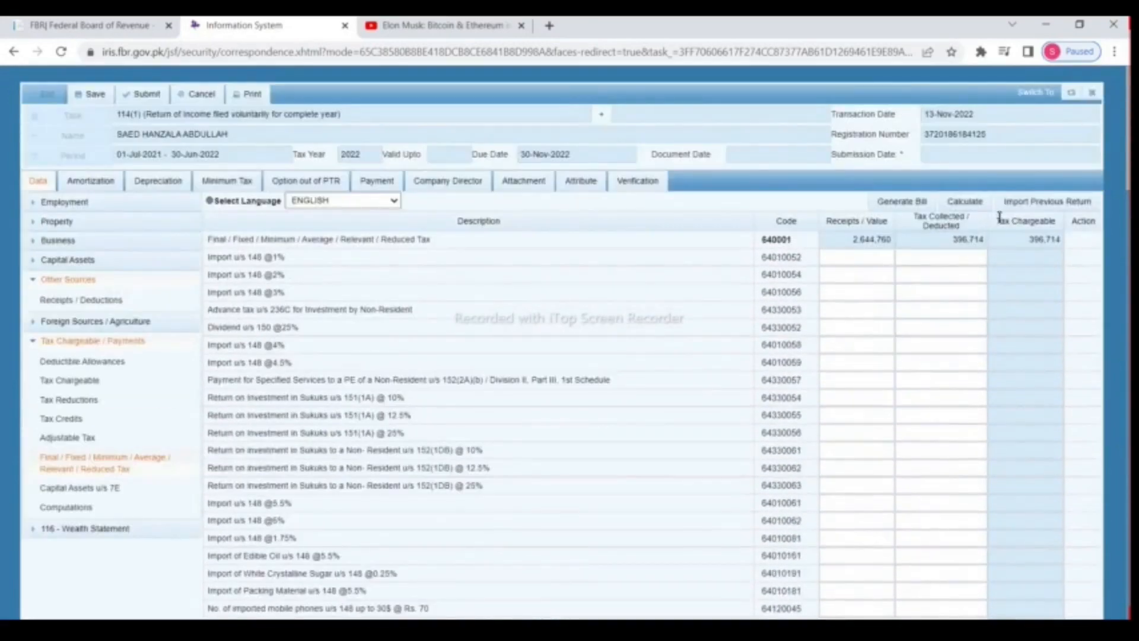
{"action": "left_click", "coordinate": [964, 202]}
{"action": "scroll", "coordinate": [958, 228], "scroll_direction": "down", "scroll_amount": 15}
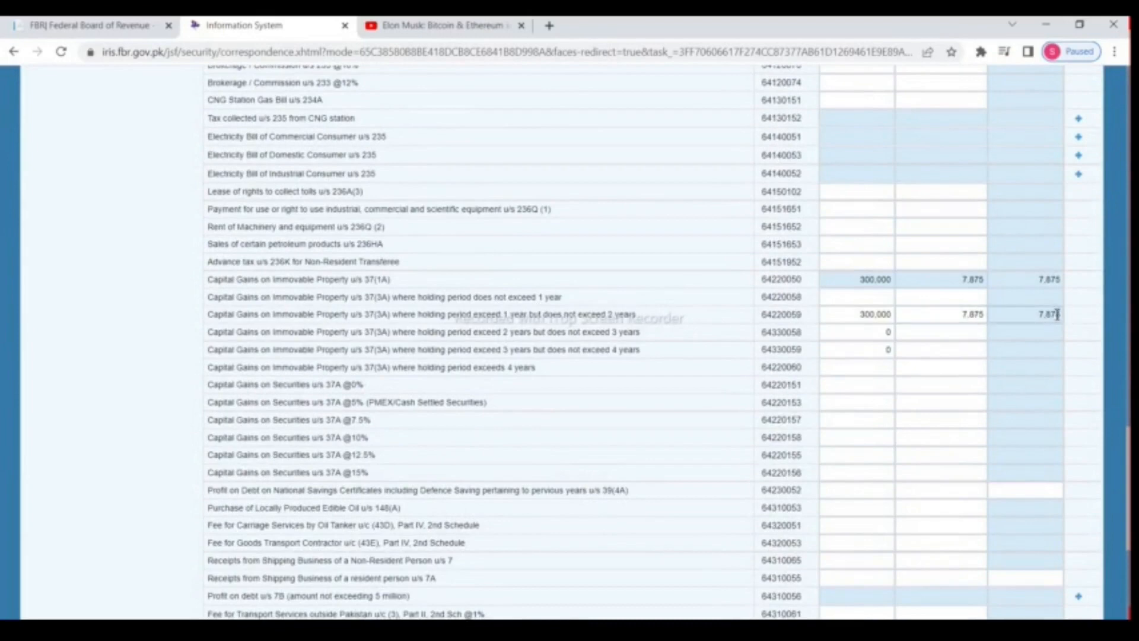
{"action": "scroll", "coordinate": [1057, 315], "scroll_direction": "down", "scroll_amount": 3}
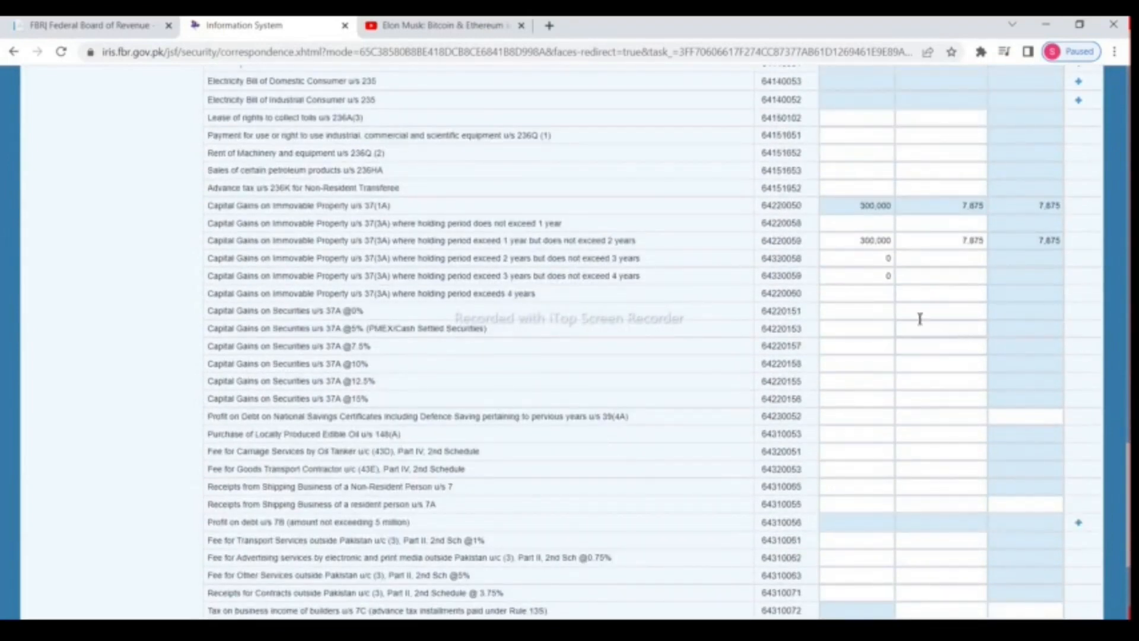
{"action": "scroll", "coordinate": [717, 301], "scroll_direction": "down", "scroll_amount": 5}
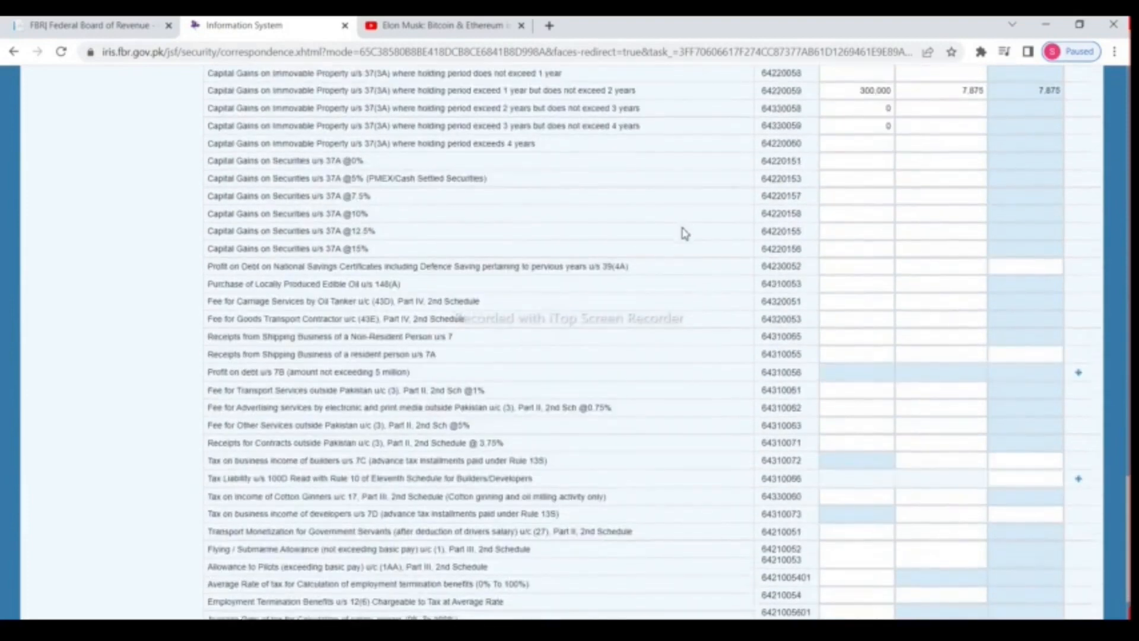
Step: Add a Habib Bank Saving Account line under Profit on debt u/s 7B and start entering its receipts
{"action": "scroll", "coordinate": [686, 233], "scroll_direction": "down", "scroll_amount": 3}
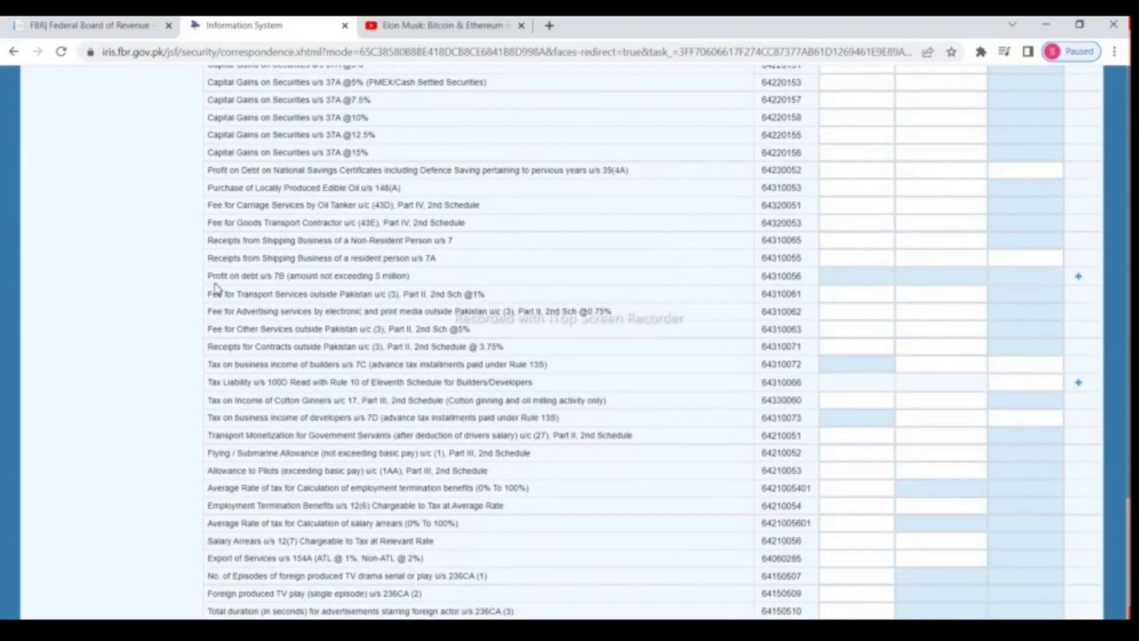
{"action": "left_click_drag", "start_coordinate": [209, 282], "coordinate": [442, 284]}
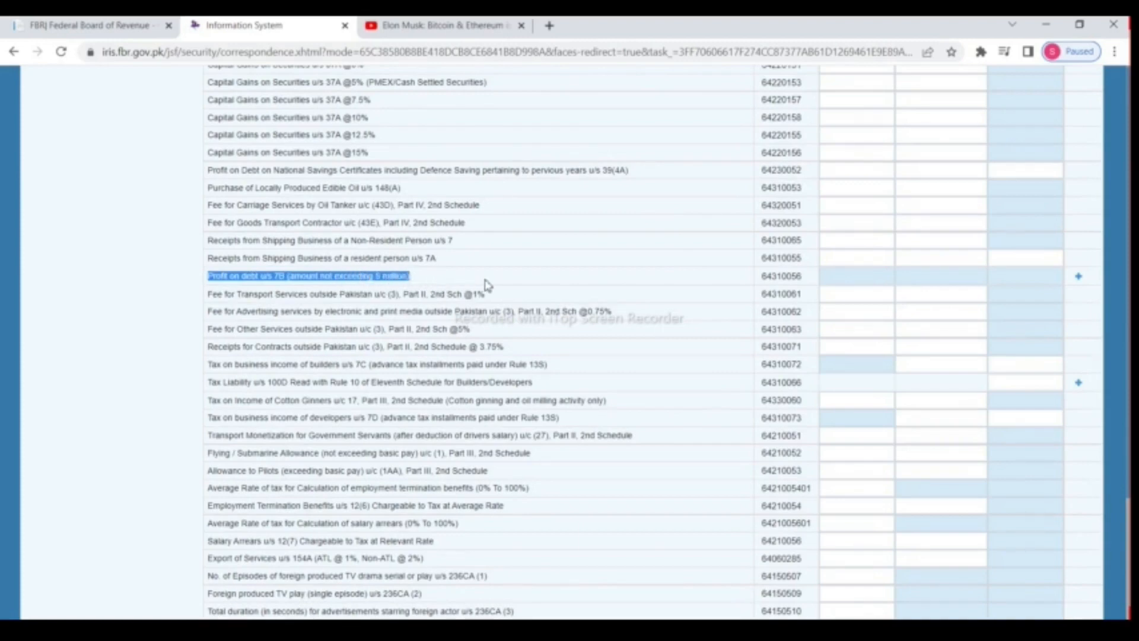
{"action": "left_click", "coordinate": [1080, 277]}
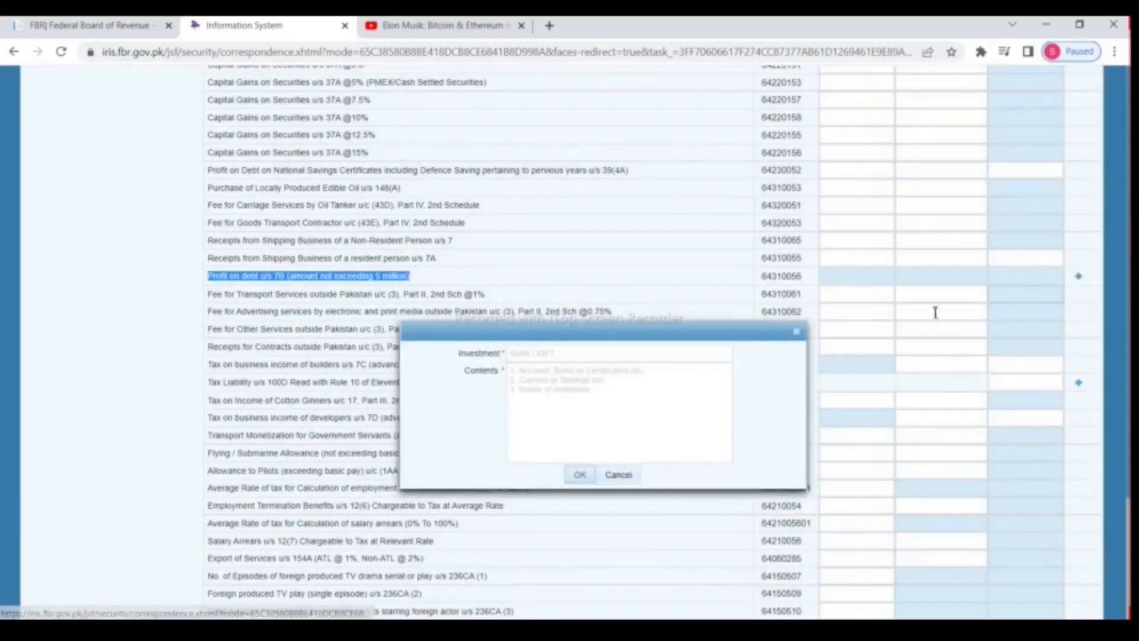
{"action": "scroll", "coordinate": [572, 295], "scroll_direction": "up", "scroll_amount": 10}
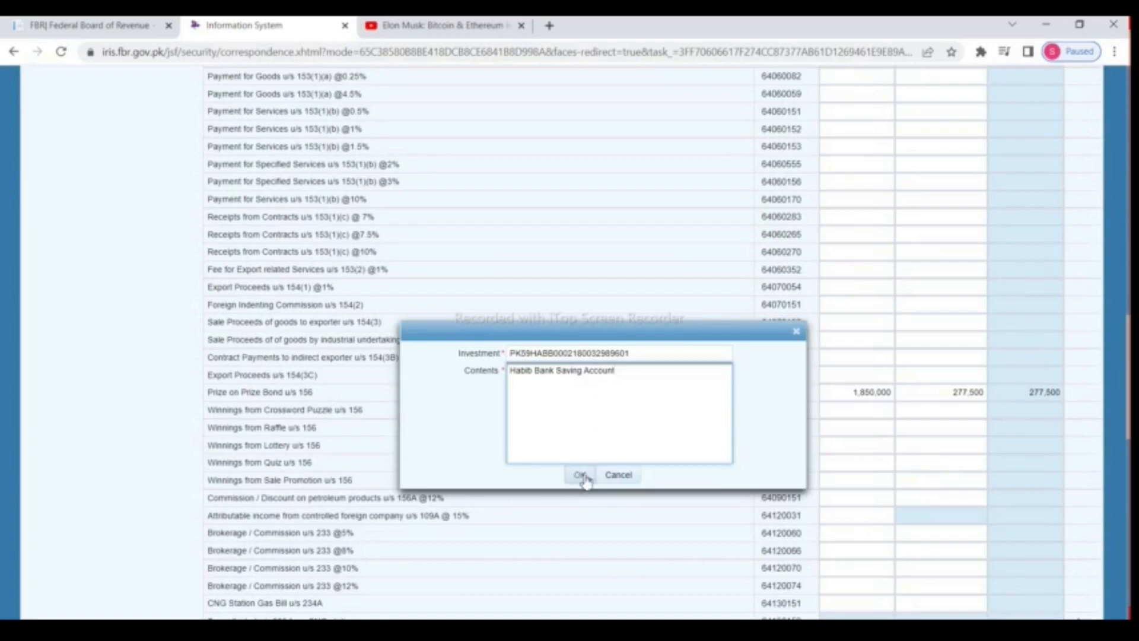
{"action": "left_click", "coordinate": [581, 475]}
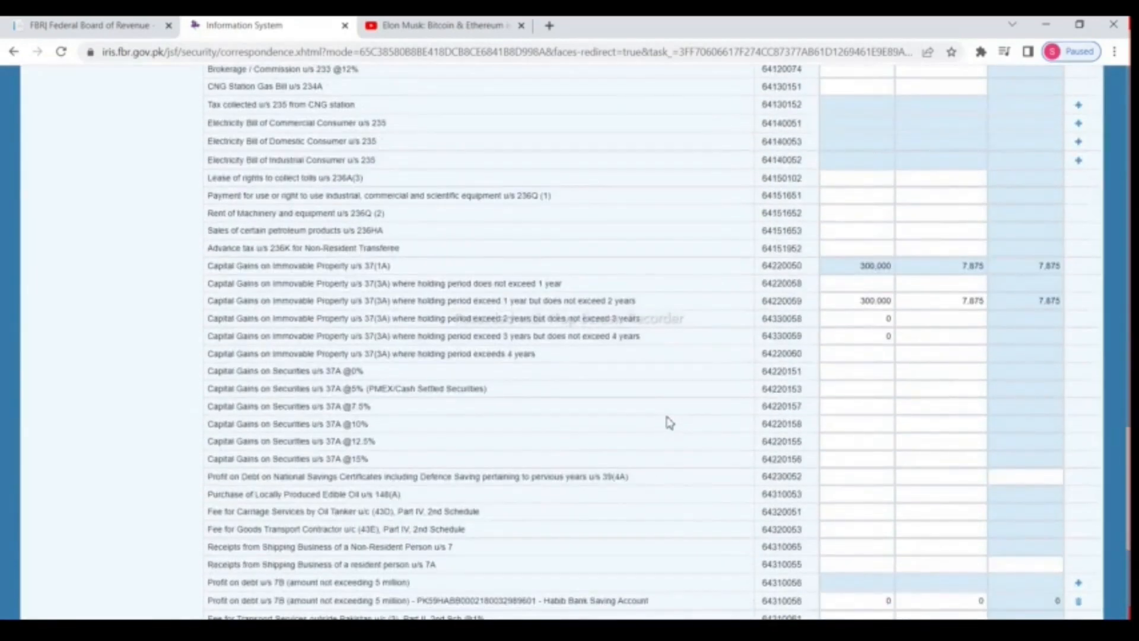
{"action": "scroll", "coordinate": [666, 424], "scroll_direction": "down", "scroll_amount": 5}
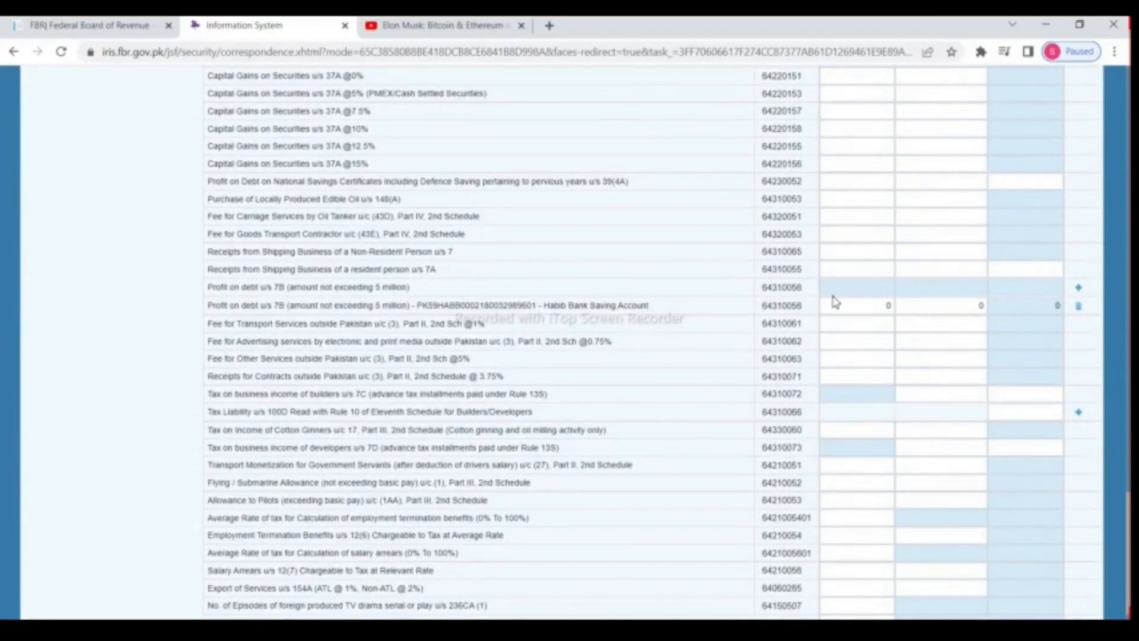
{"action": "left_click", "coordinate": [881, 310]}
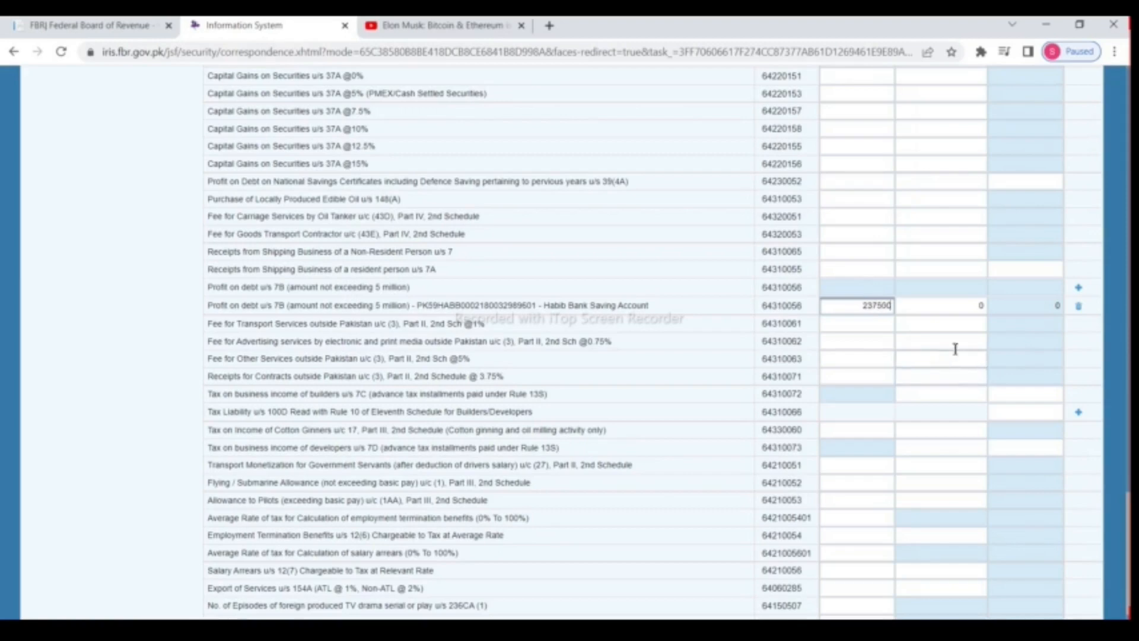
Step: Enter 237,500 receipts and the tax deducted in the Habib Bank Saving Account 7B row
{"action": "left_click", "coordinate": [959, 309]}
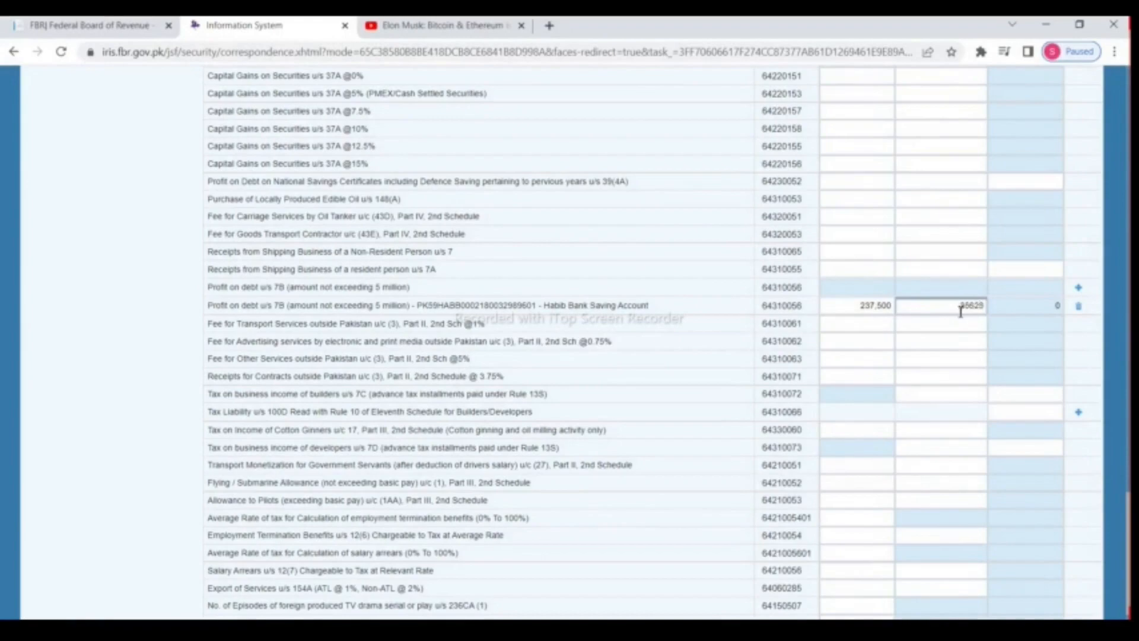
{"action": "scroll", "coordinate": [961, 310], "scroll_direction": "up", "scroll_amount": 20}
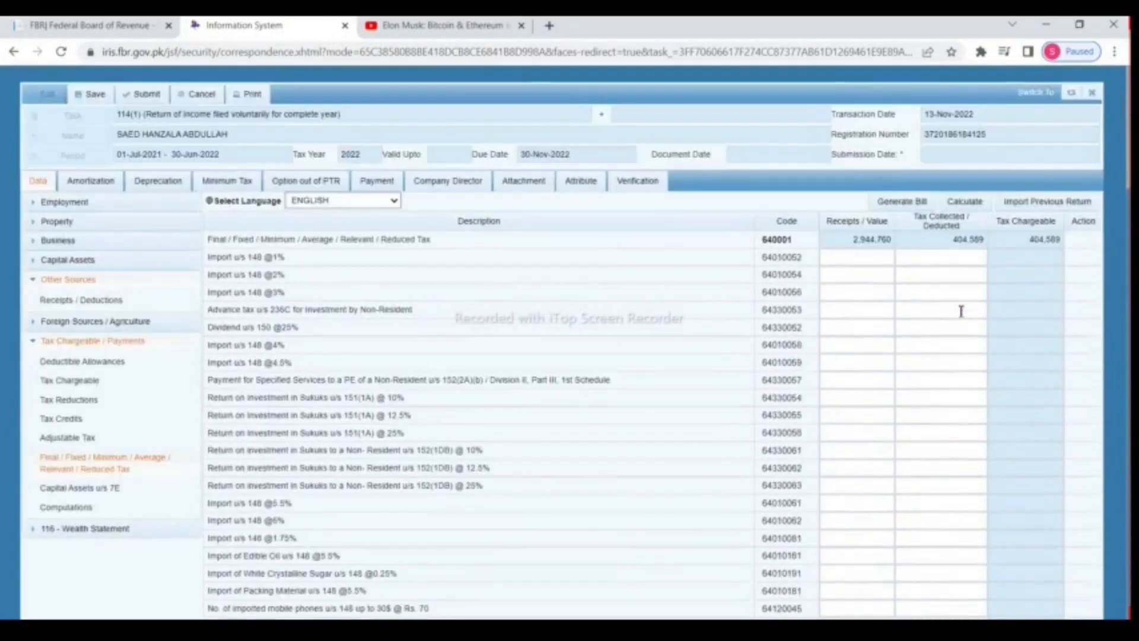
Step: Recalculate and compare the matching 440,214 tax chargeable and tax collected totals
{"action": "left_click", "coordinate": [964, 203]}
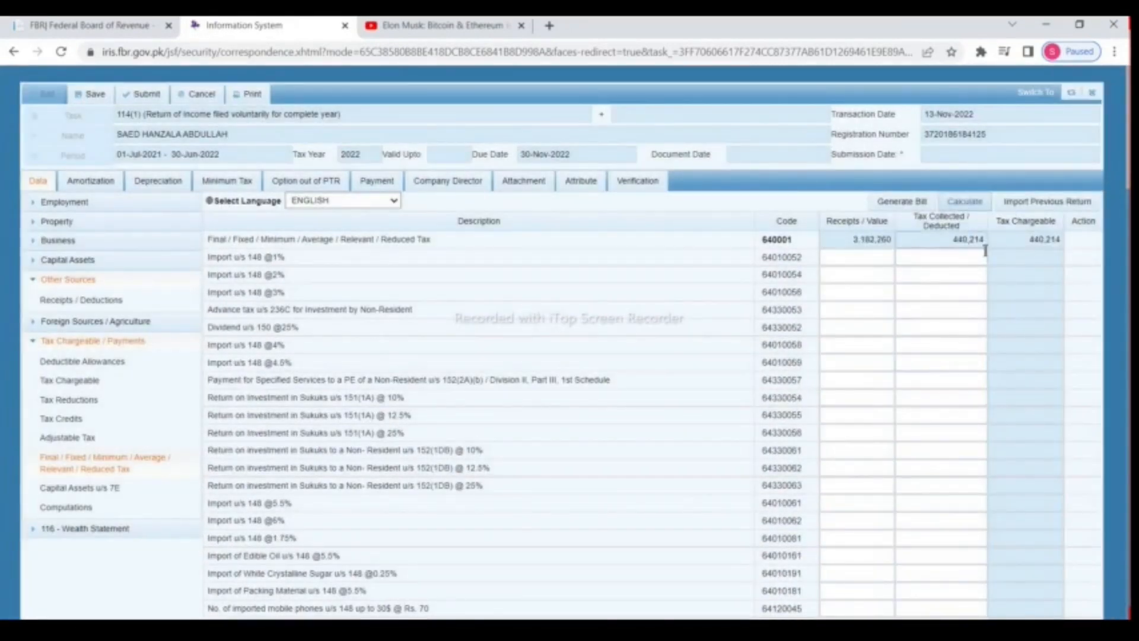
{"action": "left_click_drag", "start_coordinate": [1025, 244], "coordinate": [1085, 249]}
{"action": "left_click_drag", "start_coordinate": [941, 245], "coordinate": [1025, 244]}
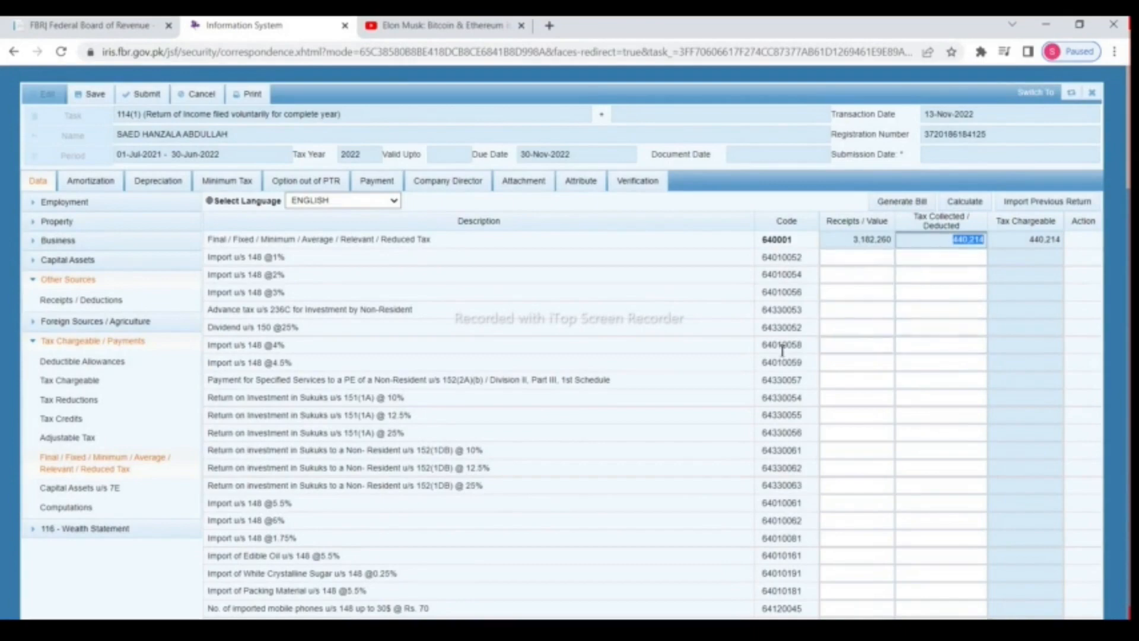
{"action": "scroll", "coordinate": [685, 369], "scroll_direction": "down", "scroll_amount": 2}
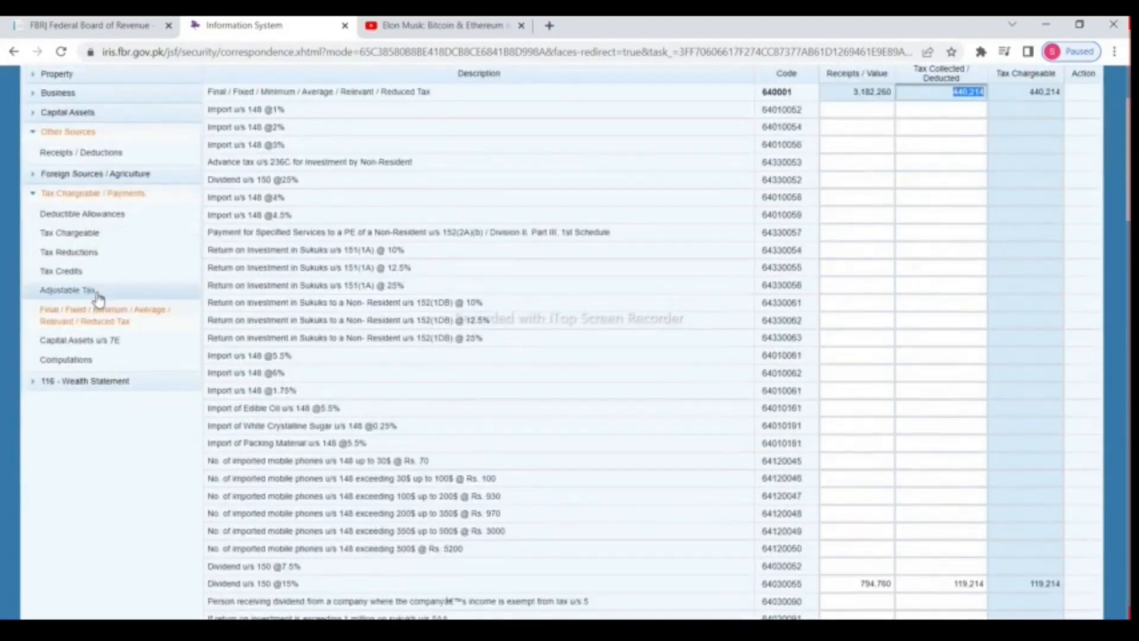
Step: Open Computations and review the salary, property and business income amounts taxed normally
{"action": "left_click", "coordinate": [85, 363]}
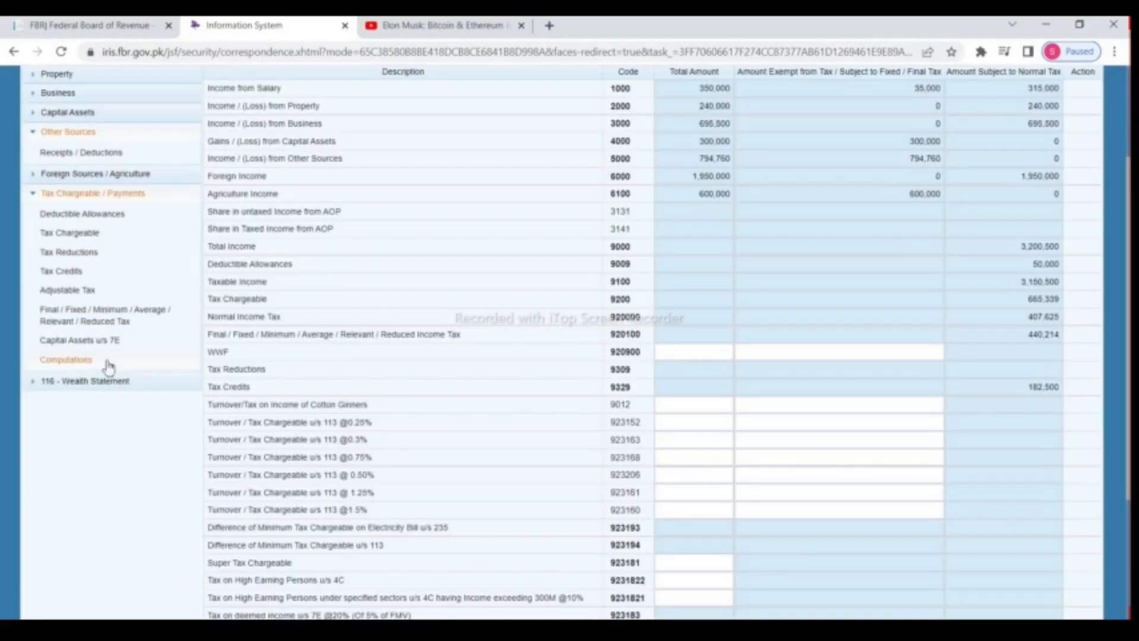
{"action": "scroll", "coordinate": [505, 339], "scroll_direction": "down", "scroll_amount": 3}
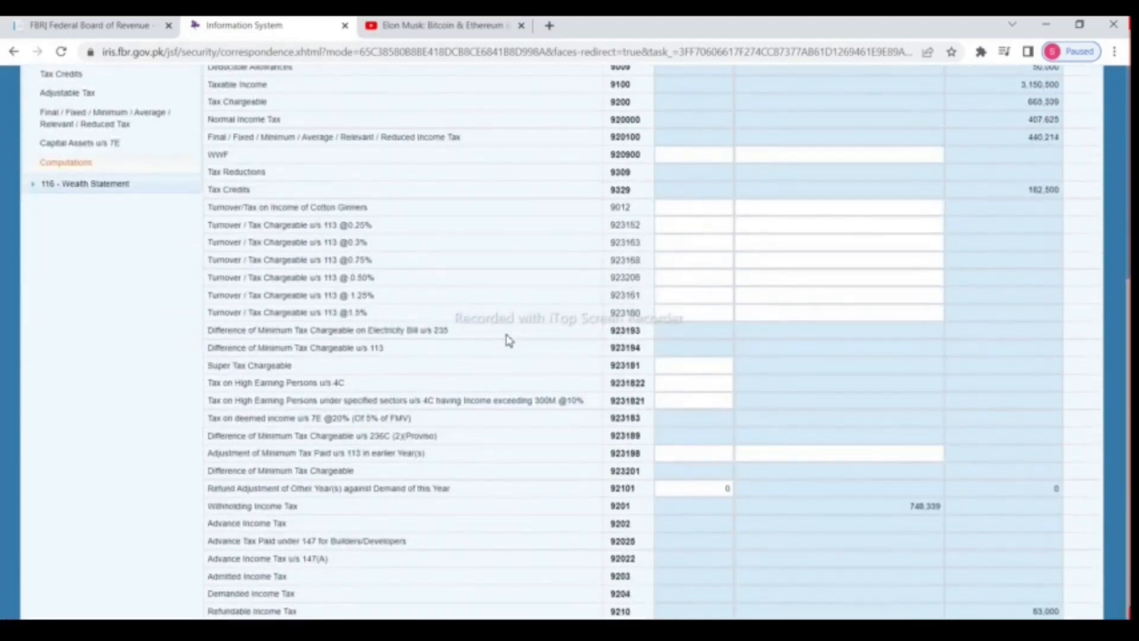
{"action": "scroll", "coordinate": [508, 338], "scroll_direction": "up", "scroll_amount": 5}
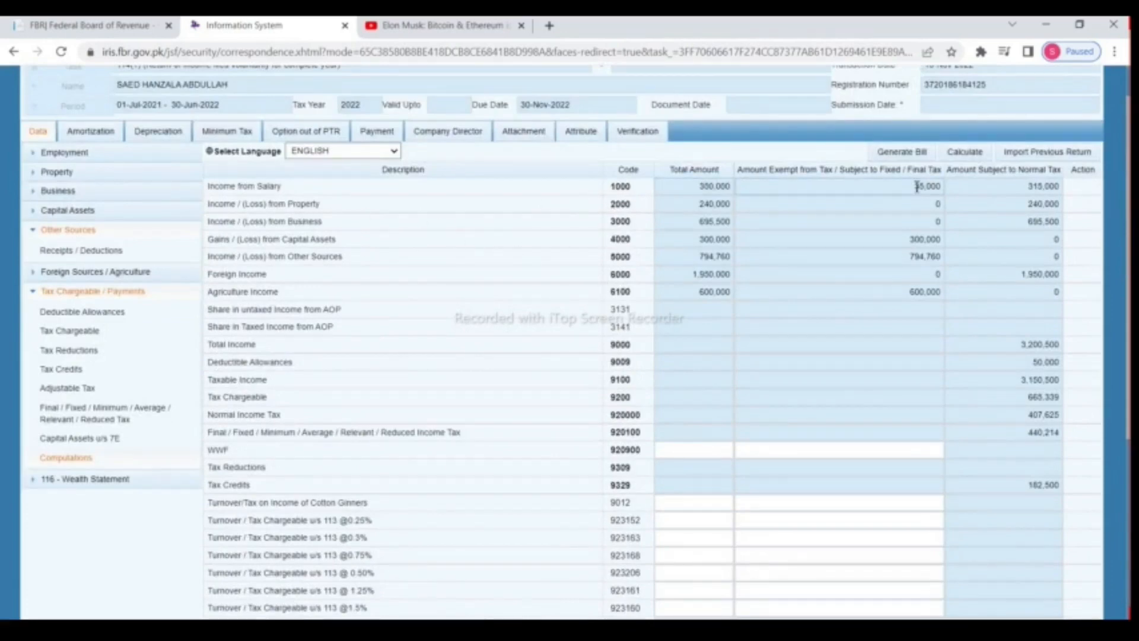
{"action": "left_click", "coordinate": [1045, 185]}
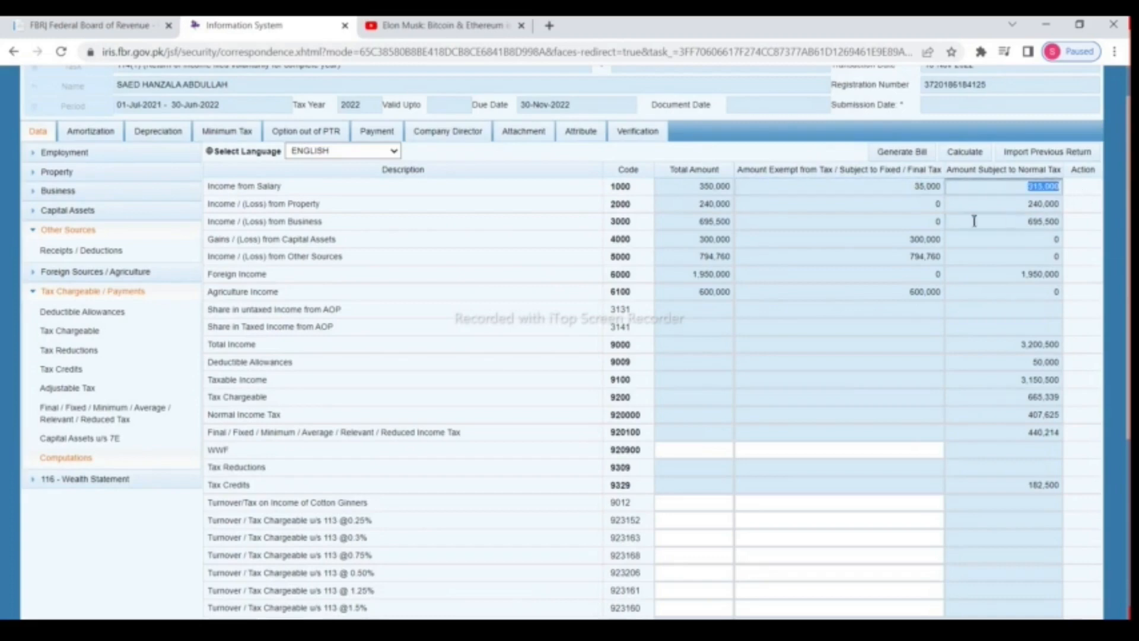
{"action": "left_click", "coordinate": [699, 207]}
{"action": "key", "text": "Tab"}
{"action": "key", "text": "Tab"}
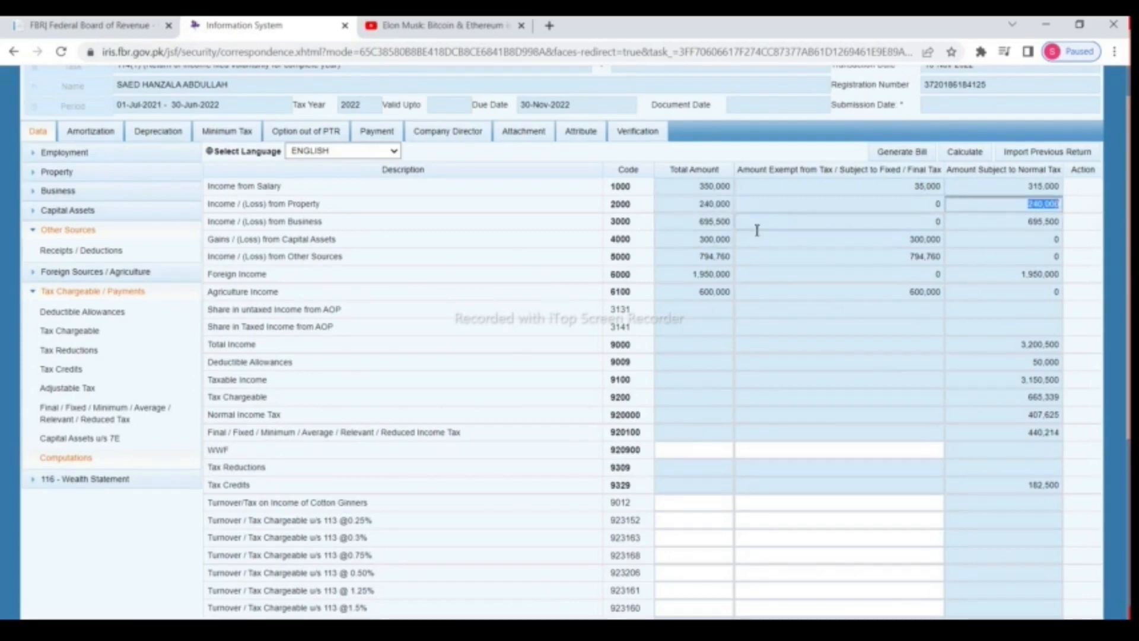
{"action": "left_click", "coordinate": [676, 225]}
{"action": "key", "text": "Tab"}
{"action": "key", "text": "Tab"}
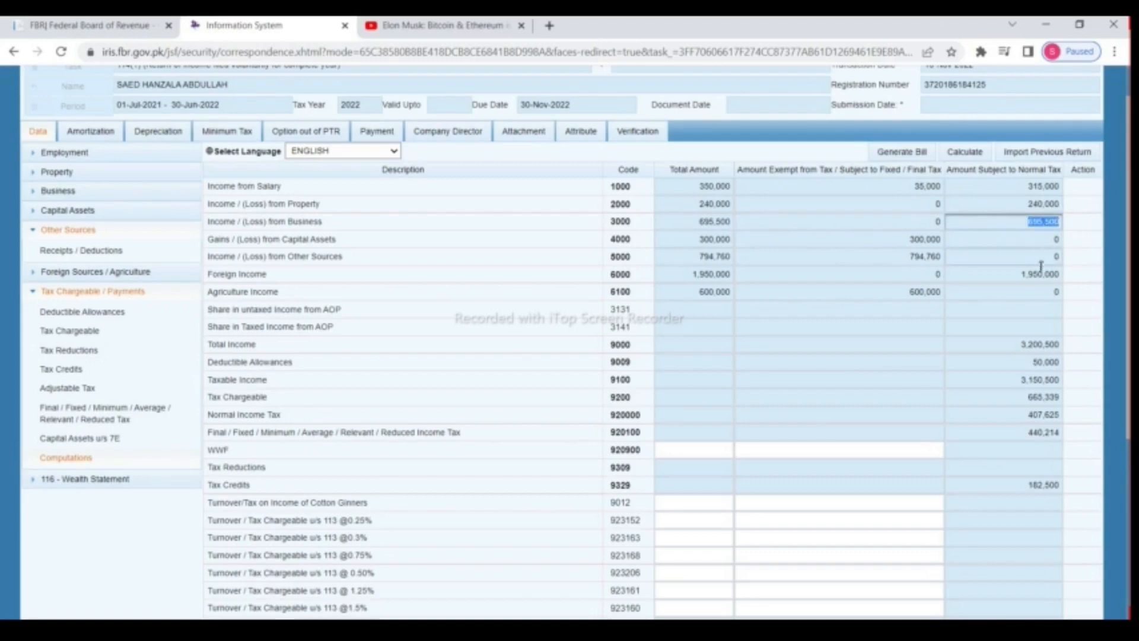
Step: Review exempt capital gains 300,000, other sources 794,760, agriculture 600,000, foreign 1,950,000 and total income 3,200,500
{"action": "scroll", "coordinate": [1037, 276], "scroll_direction": "down", "scroll_amount": 3}
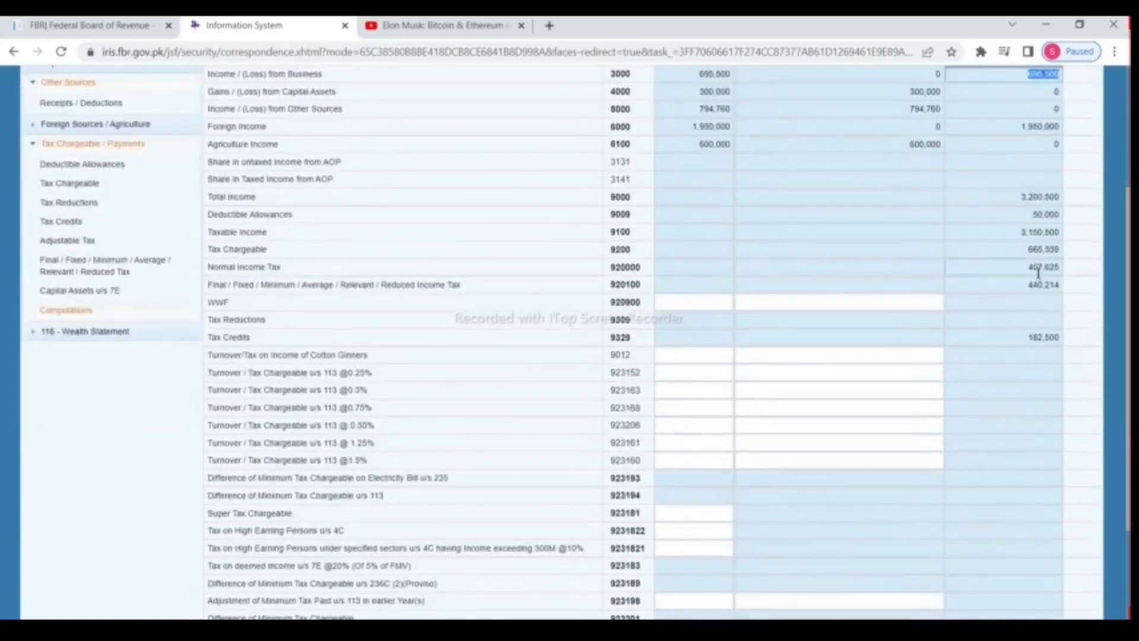
{"action": "scroll", "coordinate": [1037, 276], "scroll_direction": "up", "scroll_amount": 1}
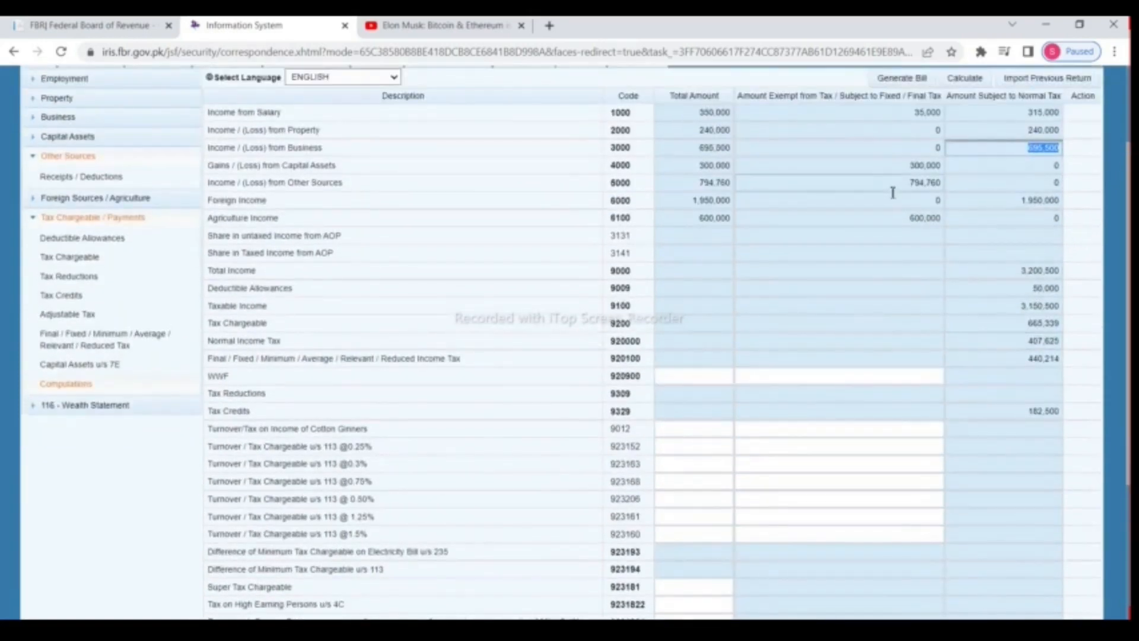
{"action": "left_click", "coordinate": [855, 169]}
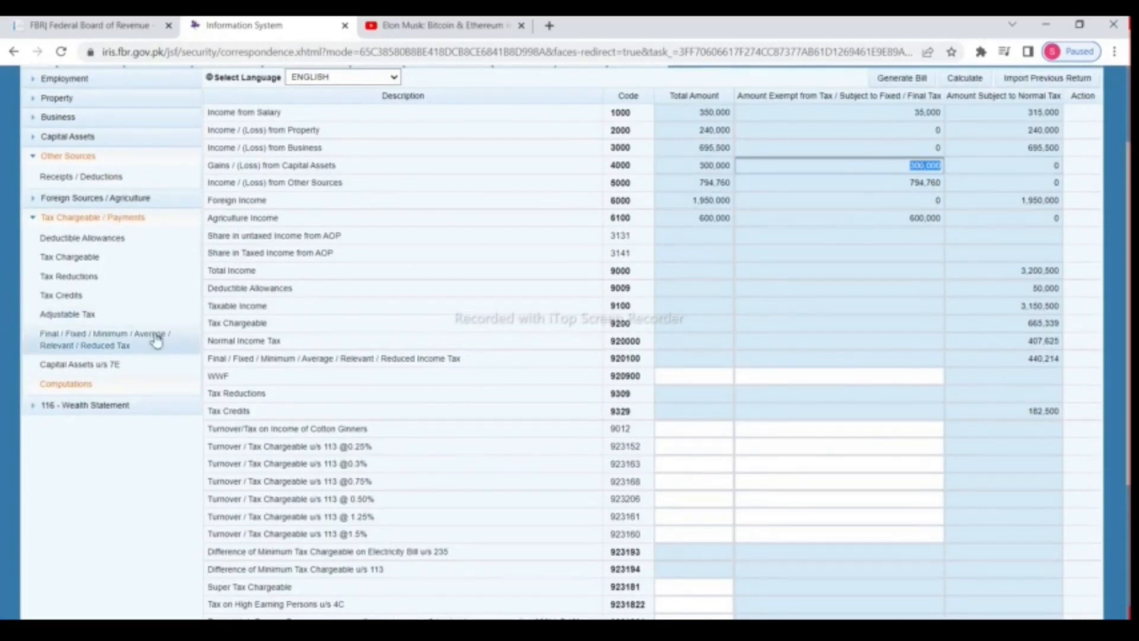
{"action": "left_click", "coordinate": [884, 183]}
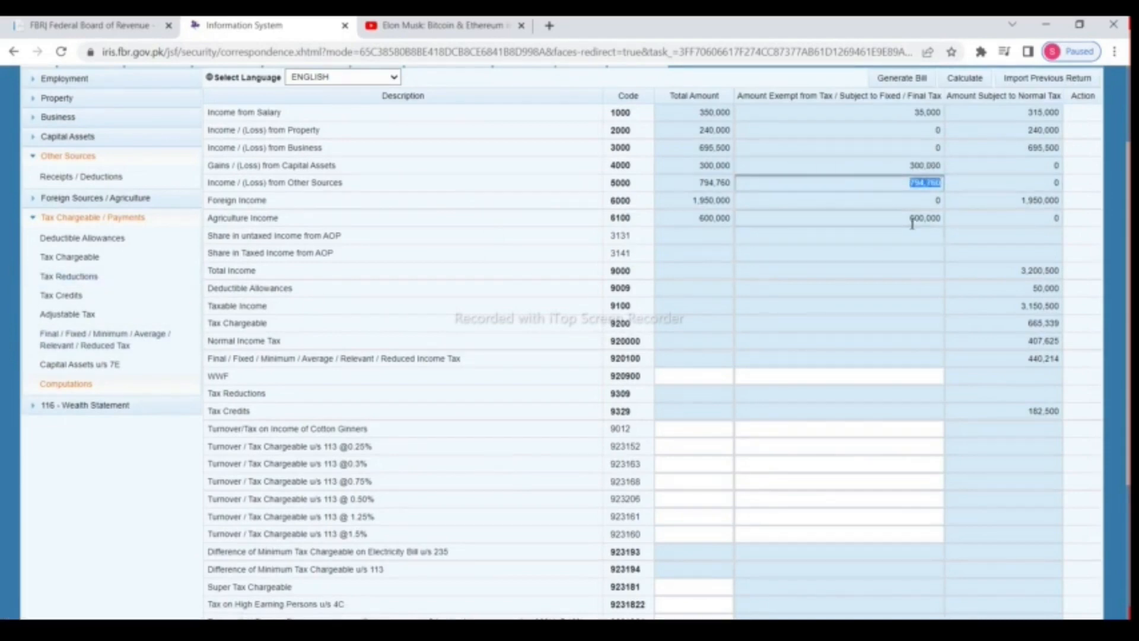
{"action": "left_click", "coordinate": [1001, 199]}
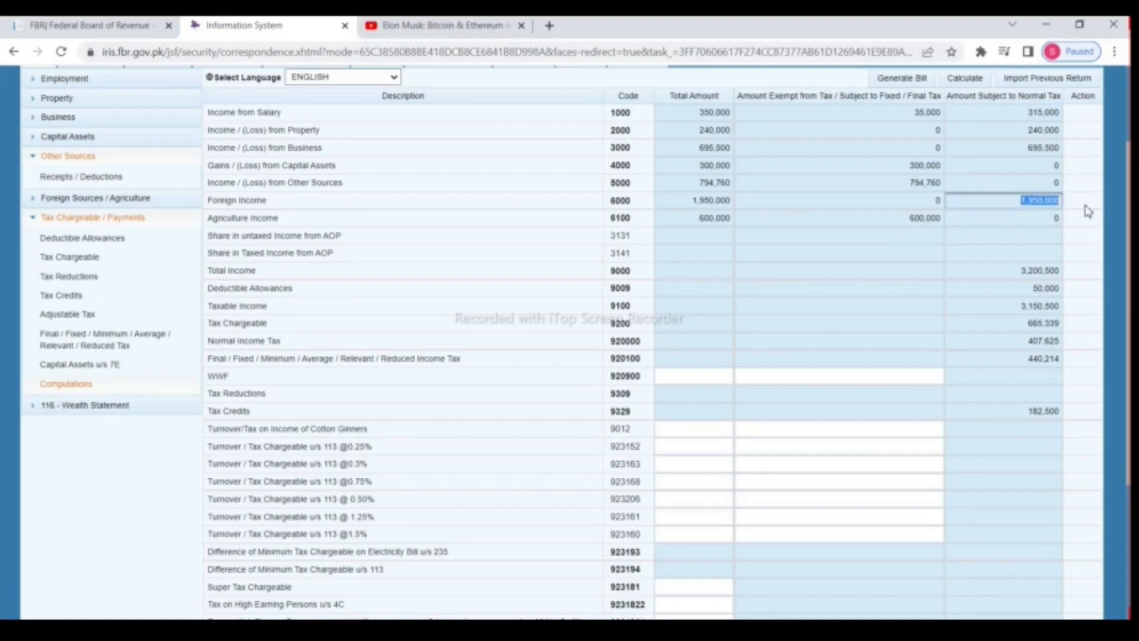
{"action": "left_click", "coordinate": [858, 223]}
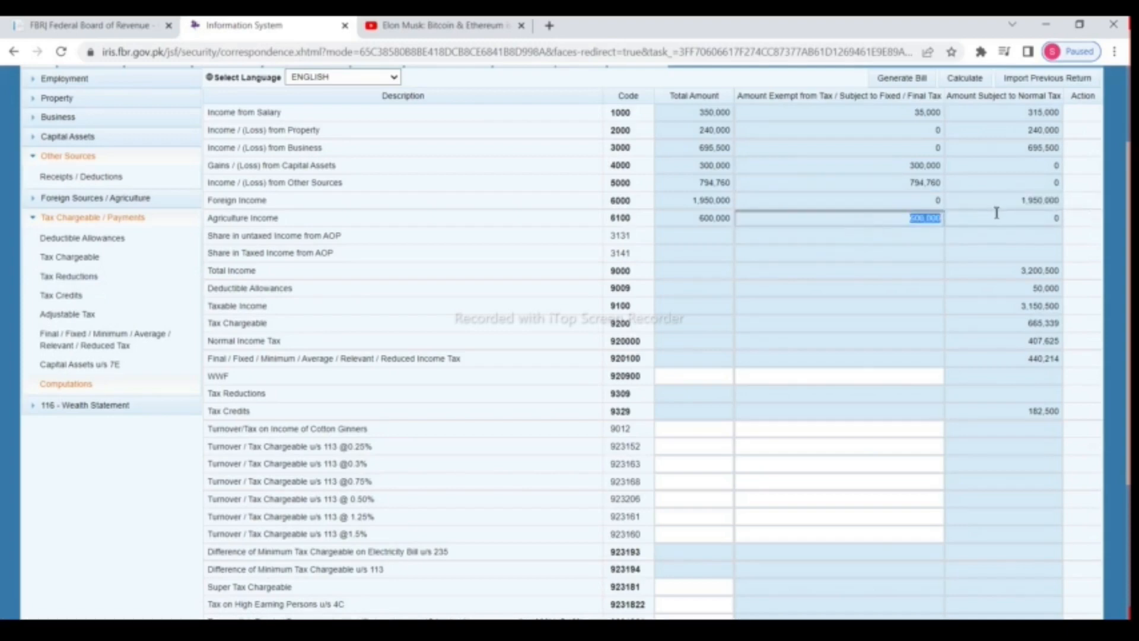
{"action": "scroll", "coordinate": [997, 216], "scroll_direction": "down", "scroll_amount": 2}
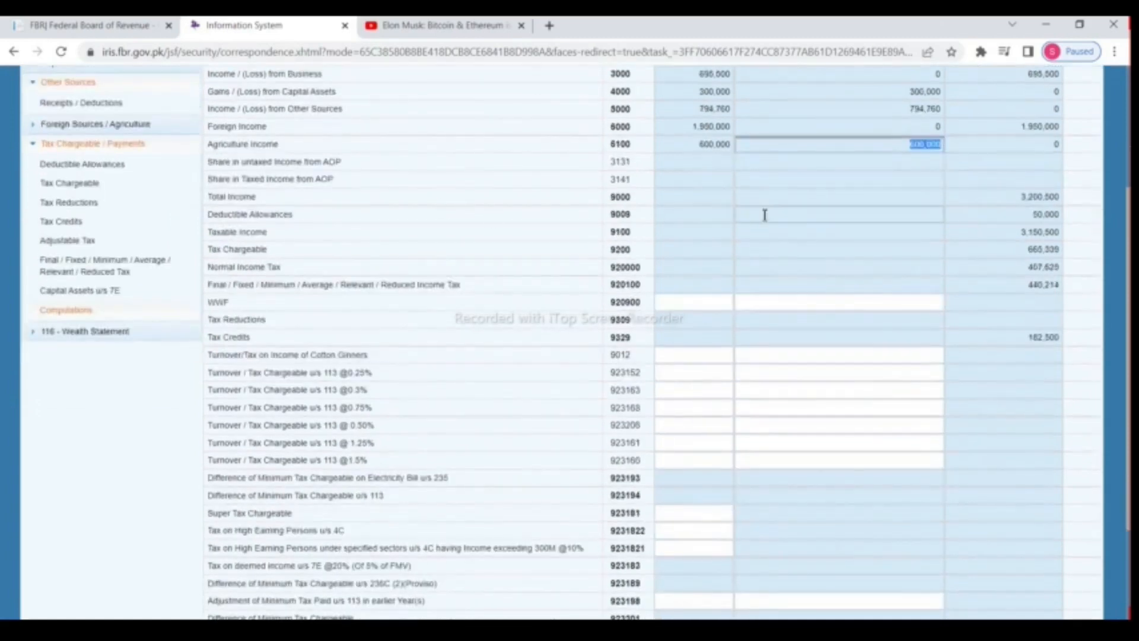
{"action": "scroll", "coordinate": [766, 219], "scroll_direction": "up", "scroll_amount": 4}
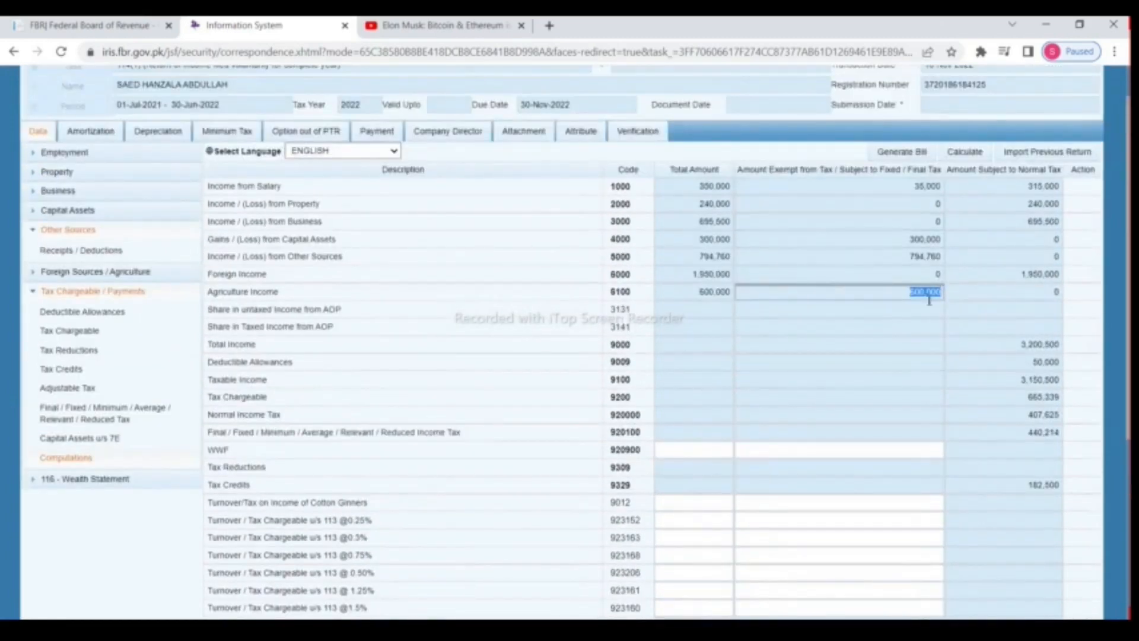
{"action": "scroll", "coordinate": [925, 302], "scroll_direction": "down", "scroll_amount": 2}
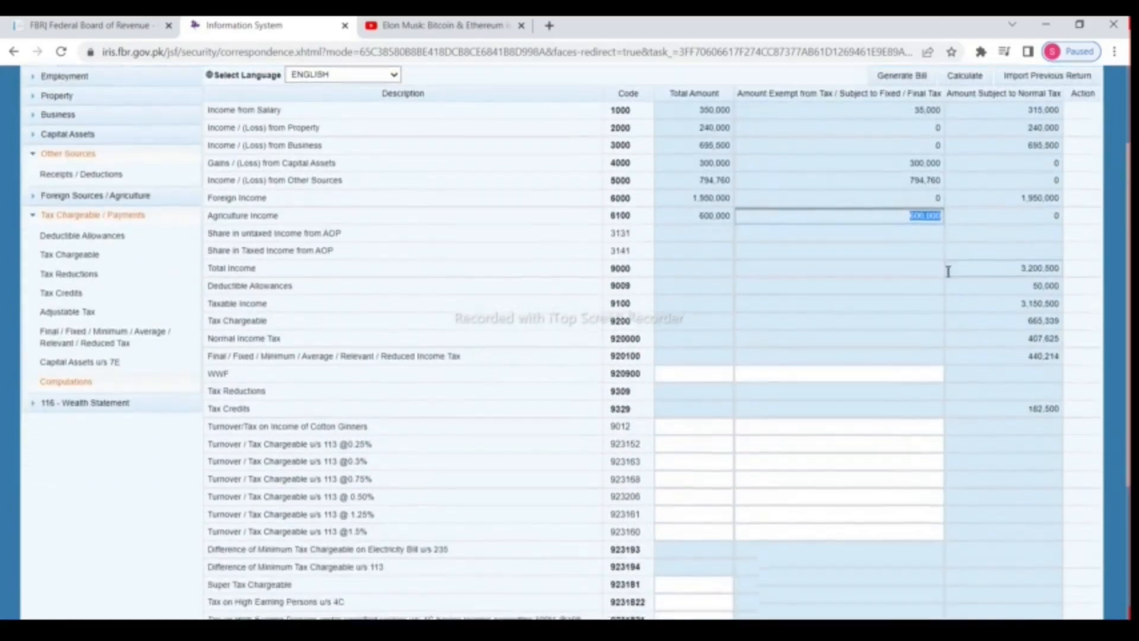
{"action": "scroll", "coordinate": [949, 271], "scroll_direction": "down", "scroll_amount": 1}
{"action": "left_click", "coordinate": [1016, 200]}
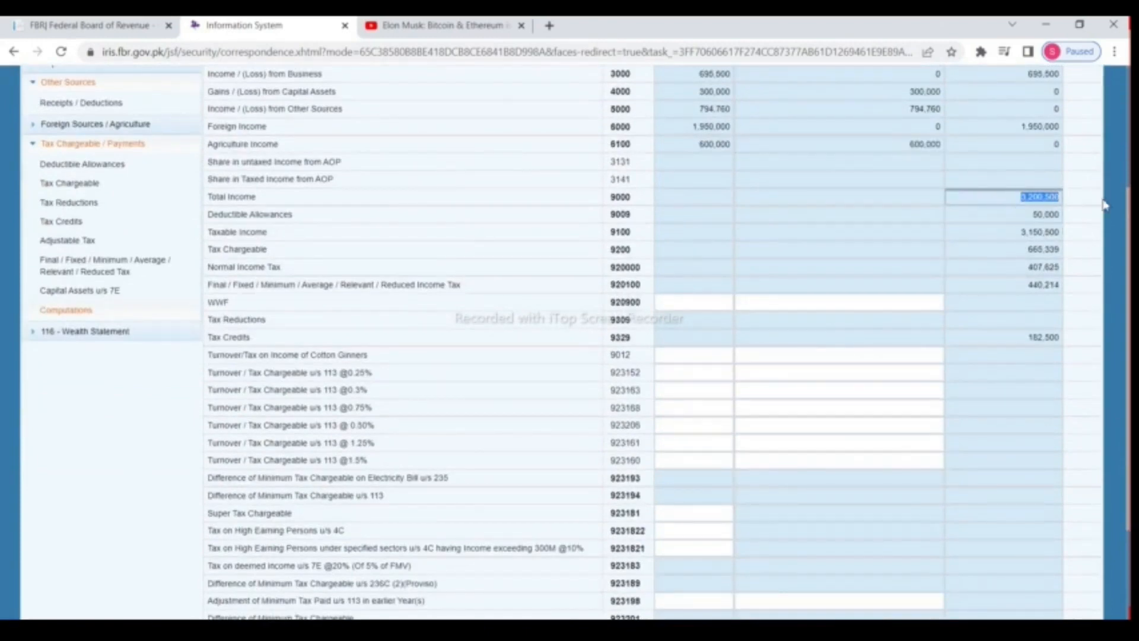
{"action": "left_click", "coordinate": [1027, 214]}
{"action": "left_click", "coordinate": [1015, 234]}
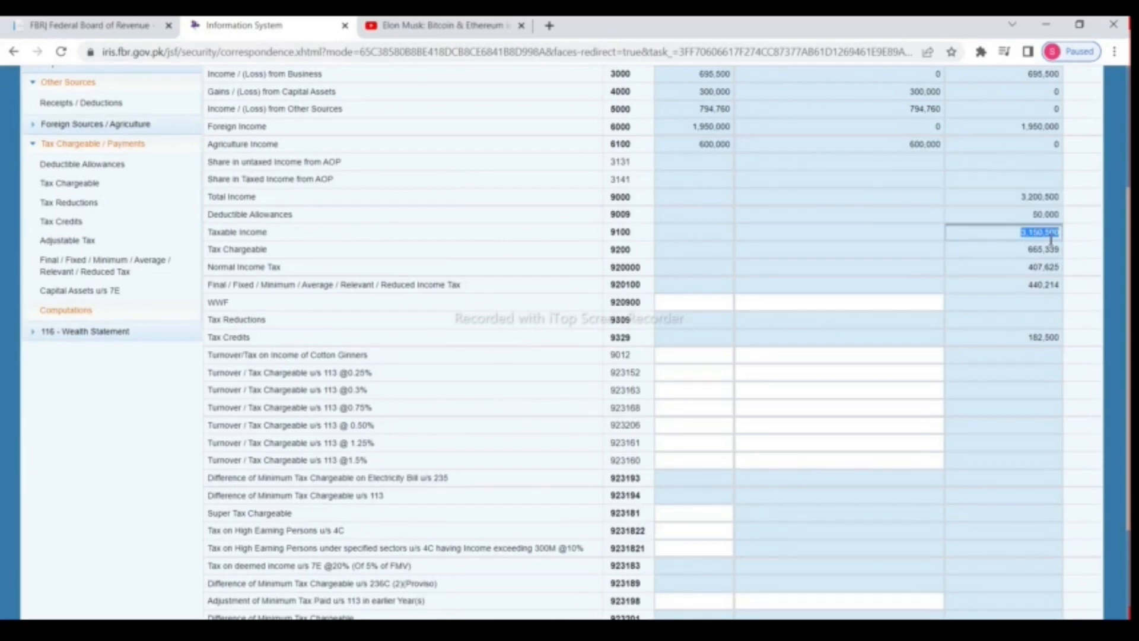
{"action": "scroll", "coordinate": [895, 249], "scroll_direction": "down", "scroll_amount": 3}
{"action": "left_click", "coordinate": [915, 511]}
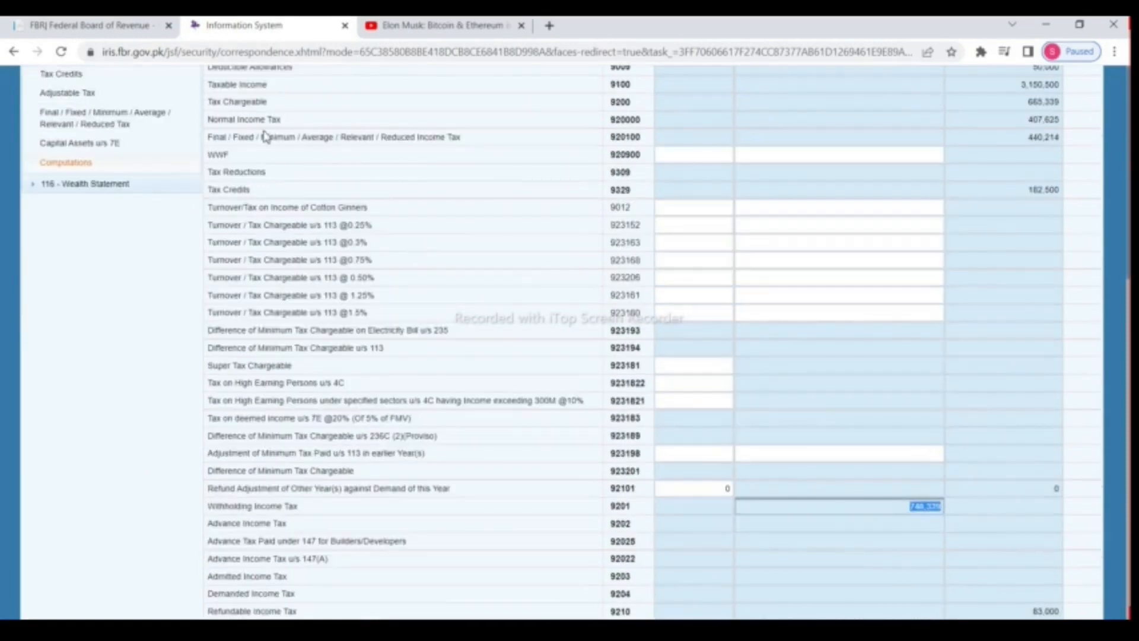
{"action": "left_click", "coordinate": [1048, 121]}
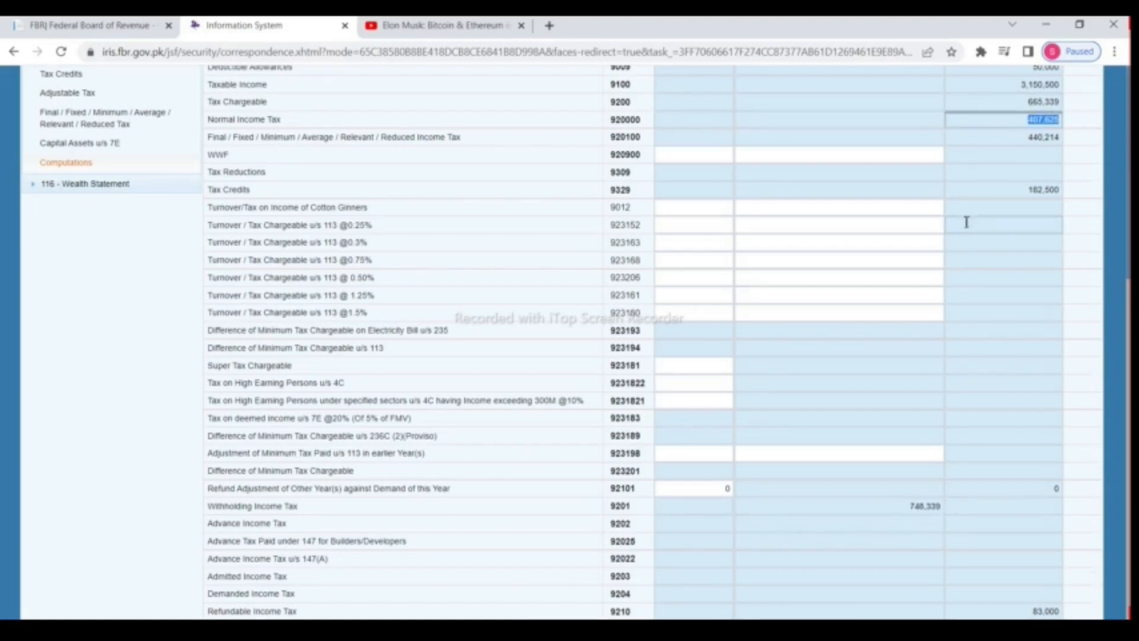
{"action": "scroll", "coordinate": [1003, 250], "scroll_direction": "up", "scroll_amount": 3}
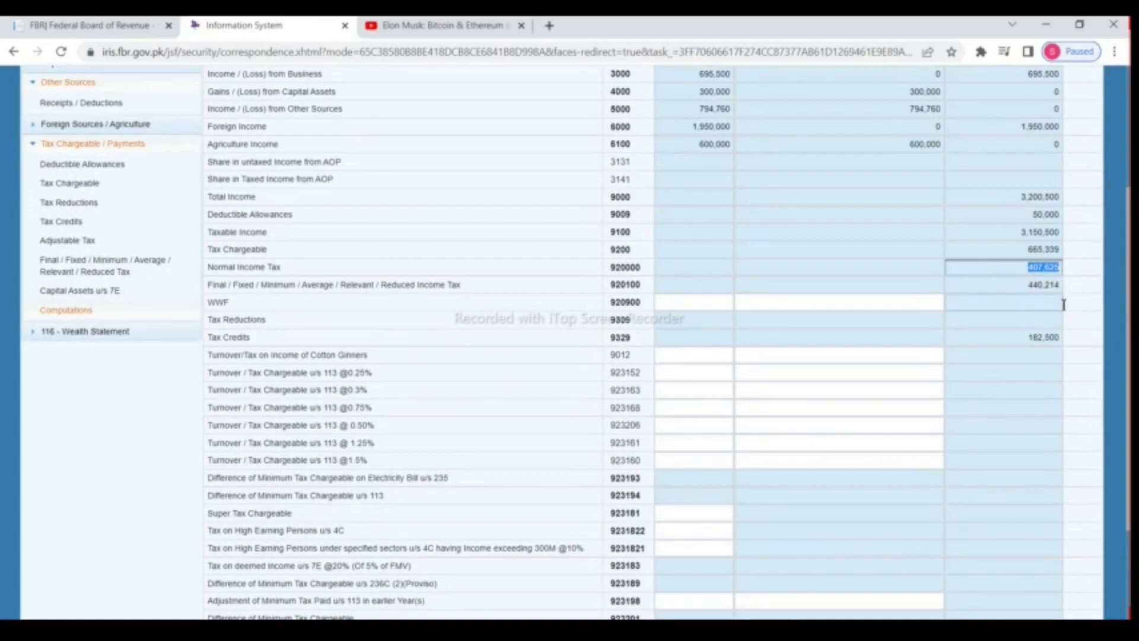
{"action": "left_click_drag", "start_coordinate": [1022, 255], "coordinate": [1066, 256]}
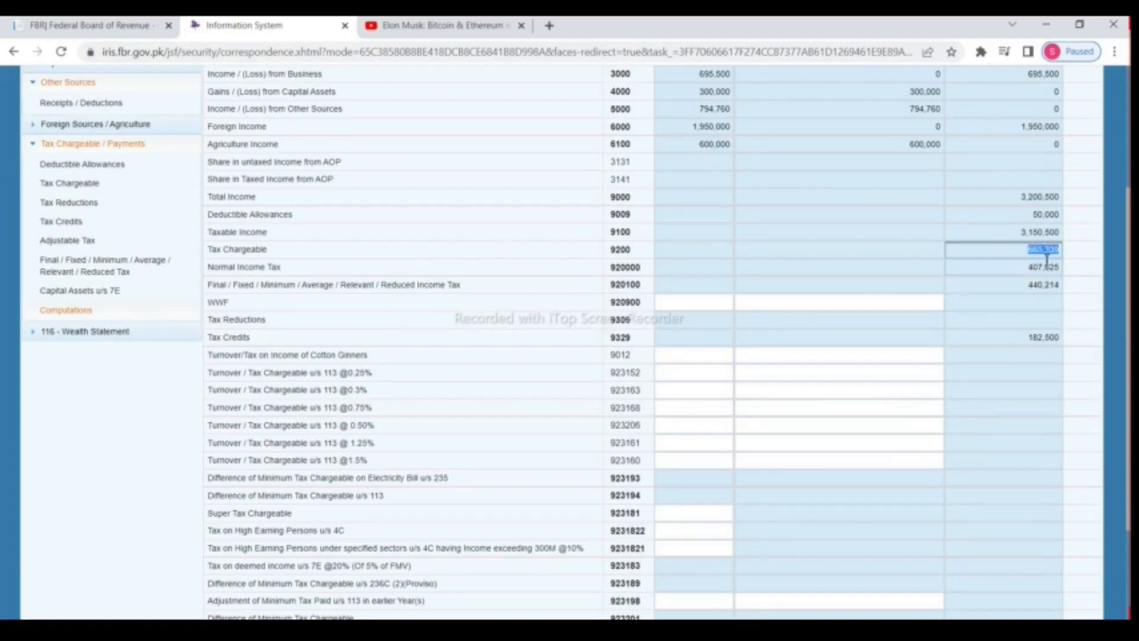
{"action": "scroll", "coordinate": [1046, 258], "scroll_direction": "down", "scroll_amount": 2}
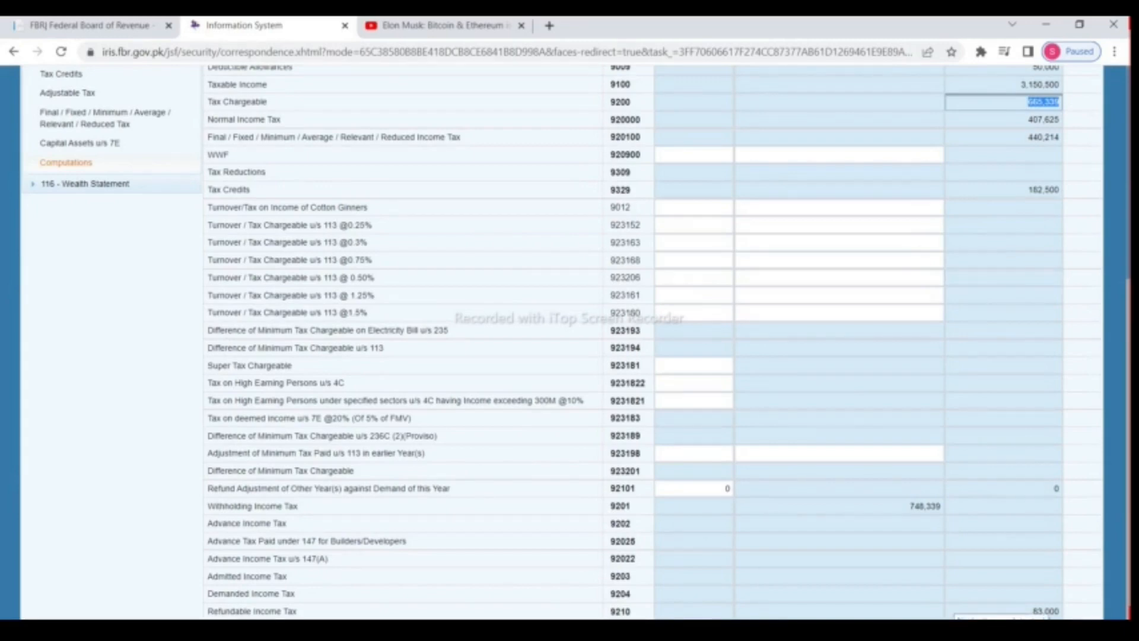
{"action": "left_click", "coordinate": [916, 612]}
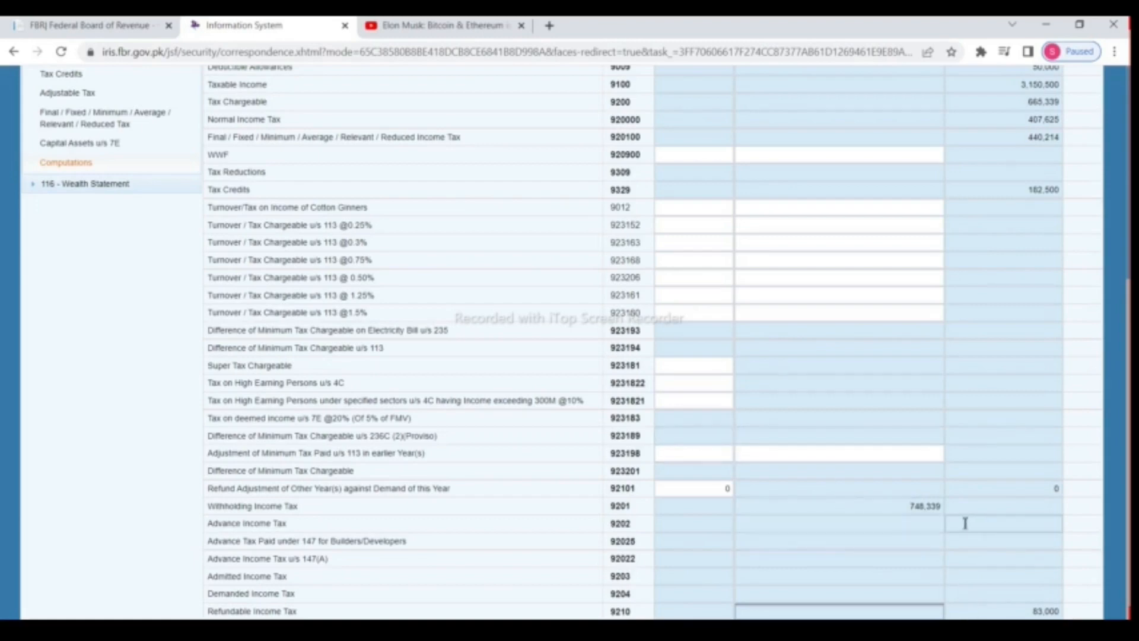
{"action": "scroll", "coordinate": [982, 611], "scroll_direction": "up", "scroll_amount": 6}
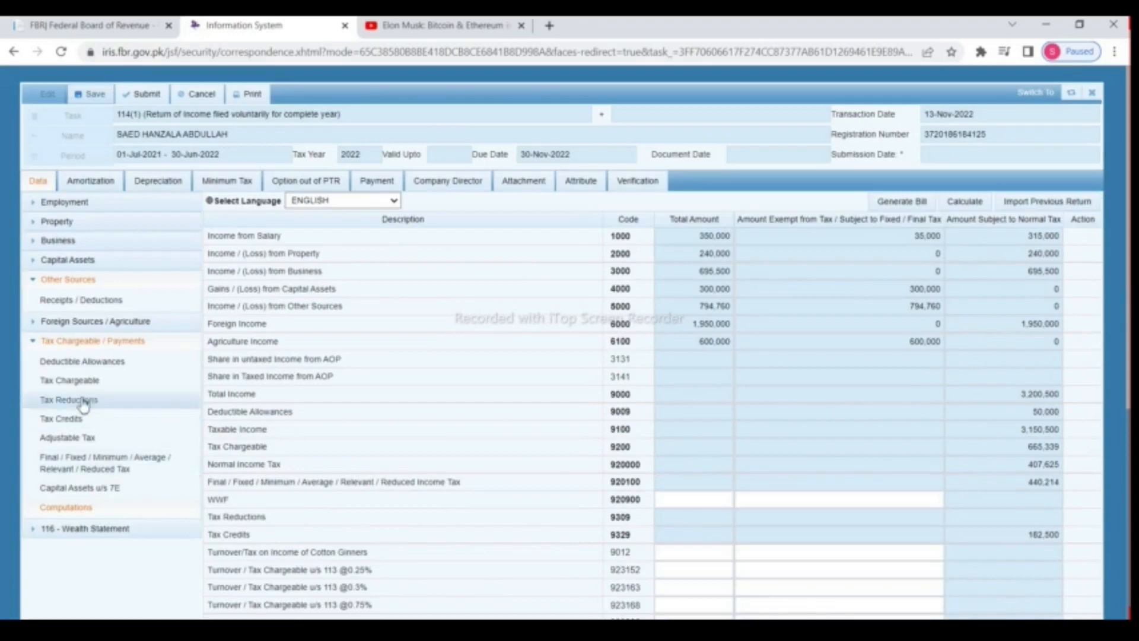
Step: Open the Personal Expenses form under 116 - Wealth Statement
{"action": "left_click", "coordinate": [43, 282]}
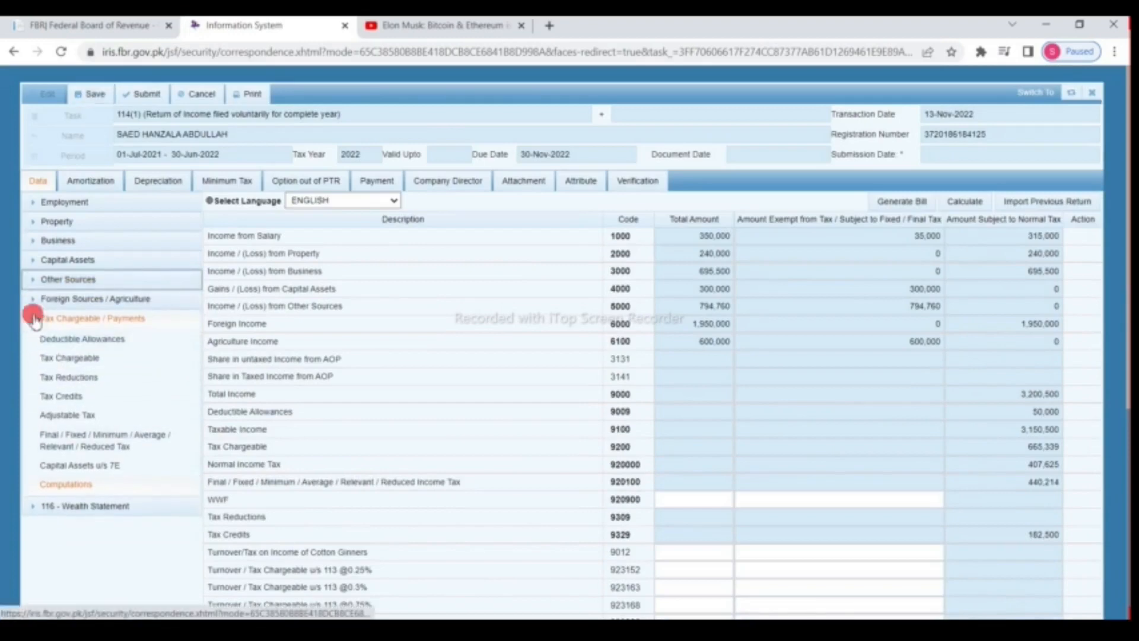
{"action": "left_click", "coordinate": [33, 317]}
{"action": "left_click", "coordinate": [33, 338]}
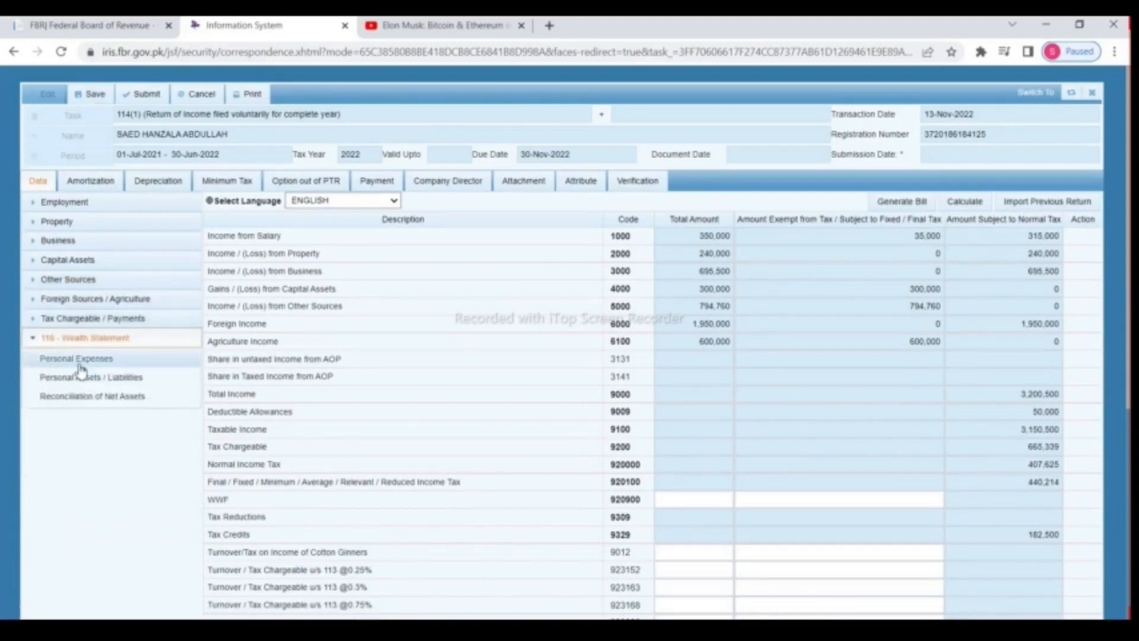
{"action": "left_click", "coordinate": [76, 359]}
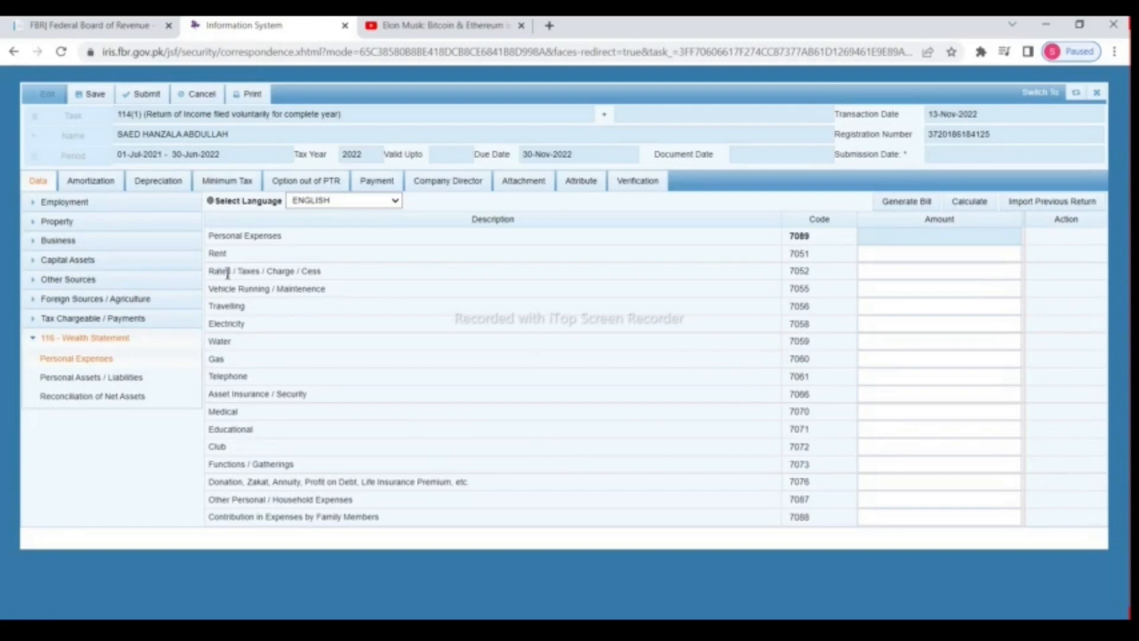
Step: Copy withholding income tax 748,339 from Computations into Rates / Taxes / Charge / Cess and recalculate
{"action": "left_click_drag", "start_coordinate": [228, 274], "coordinate": [348, 274]}
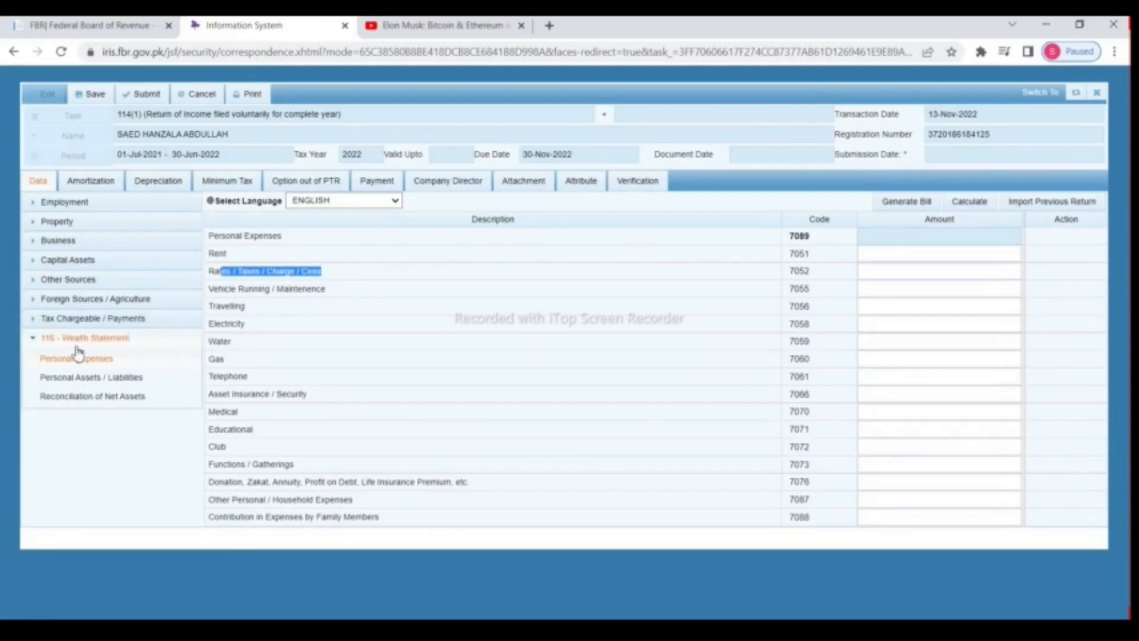
{"action": "left_click", "coordinate": [35, 319]}
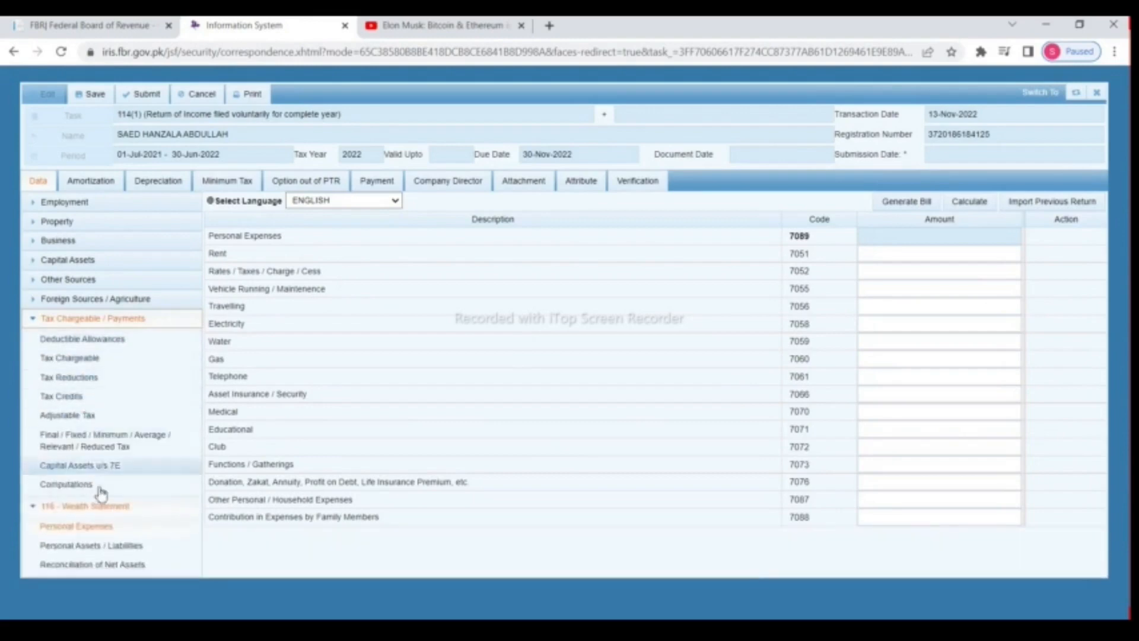
{"action": "left_click", "coordinate": [100, 490]}
{"action": "scroll", "coordinate": [673, 413], "scroll_direction": "down", "scroll_amount": 5}
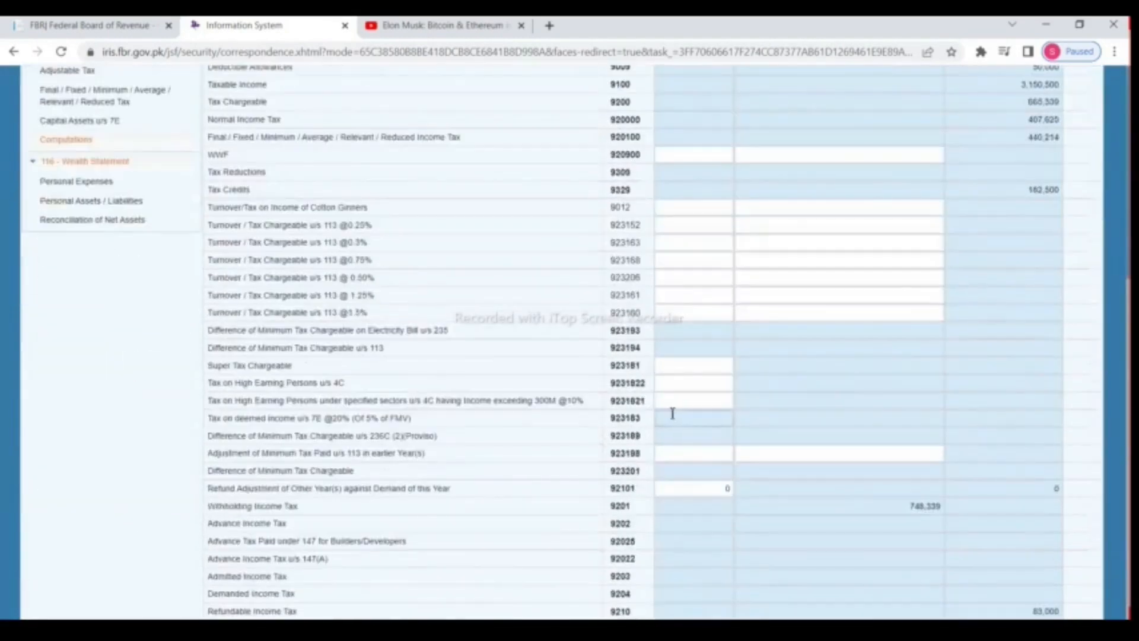
{"action": "left_click_drag", "start_coordinate": [896, 504], "coordinate": [962, 505]}
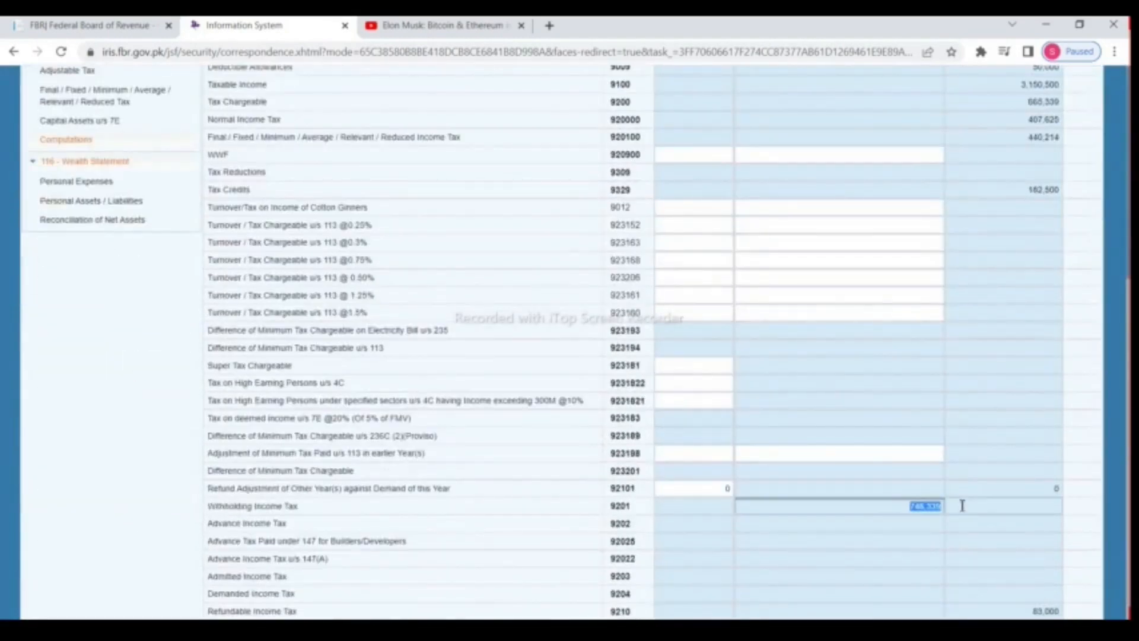
{"action": "right_click", "coordinate": [925, 506]}
{"action": "left_click", "coordinate": [958, 375]}
{"action": "left_click", "coordinate": [76, 181]}
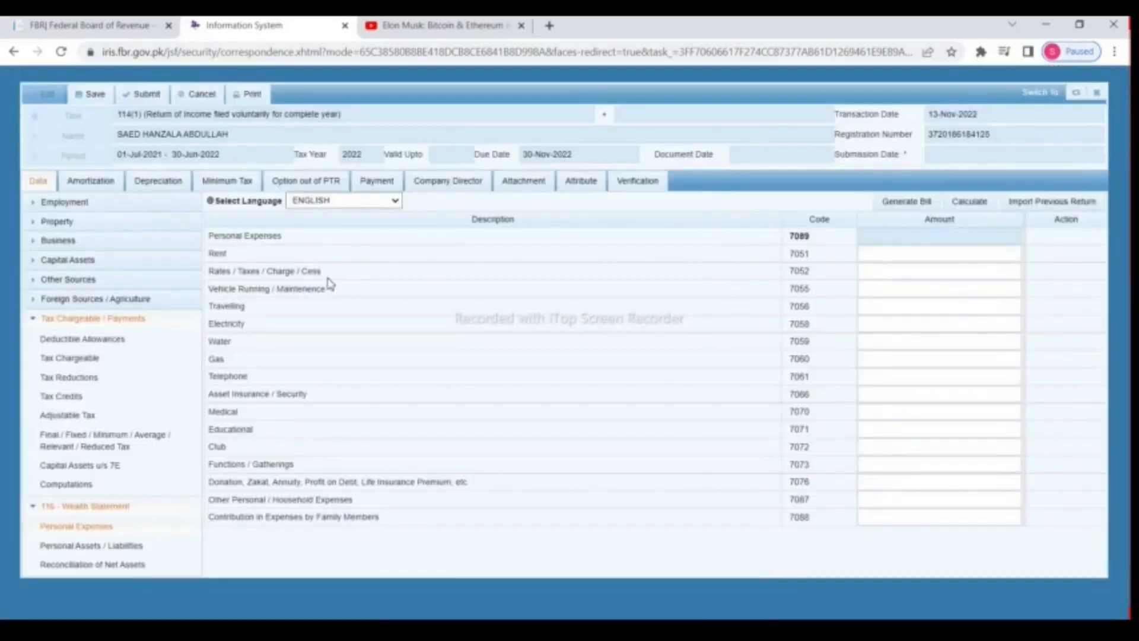
{"action": "left_click", "coordinate": [895, 269]}
{"action": "right_click", "coordinate": [899, 273]}
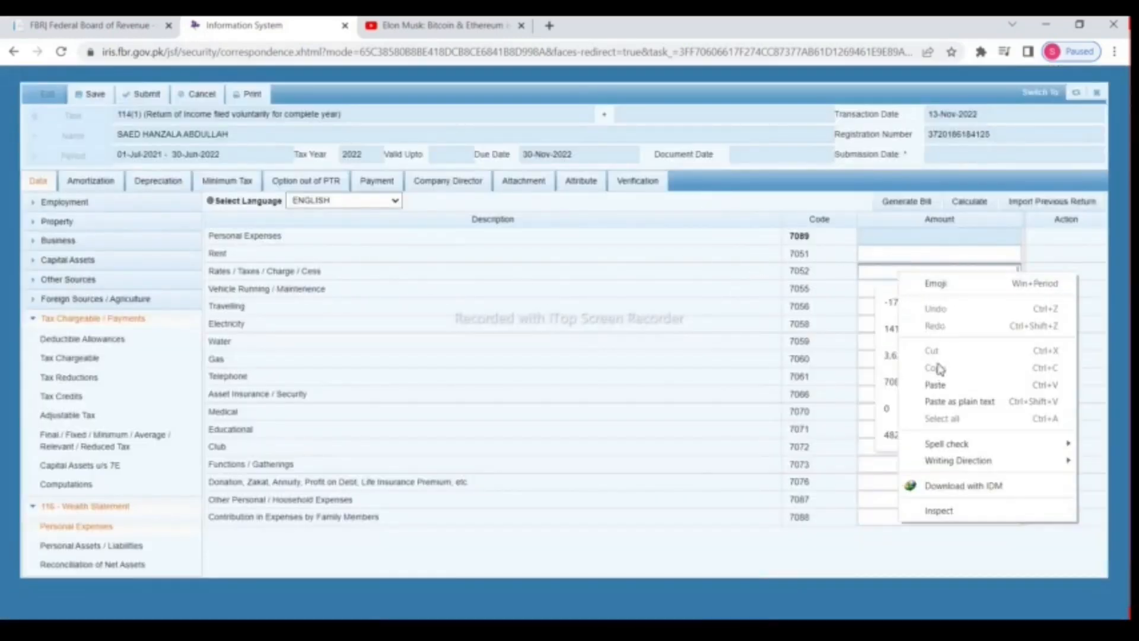
{"action": "left_click", "coordinate": [936, 384]}
{"action": "left_click", "coordinate": [988, 203]}
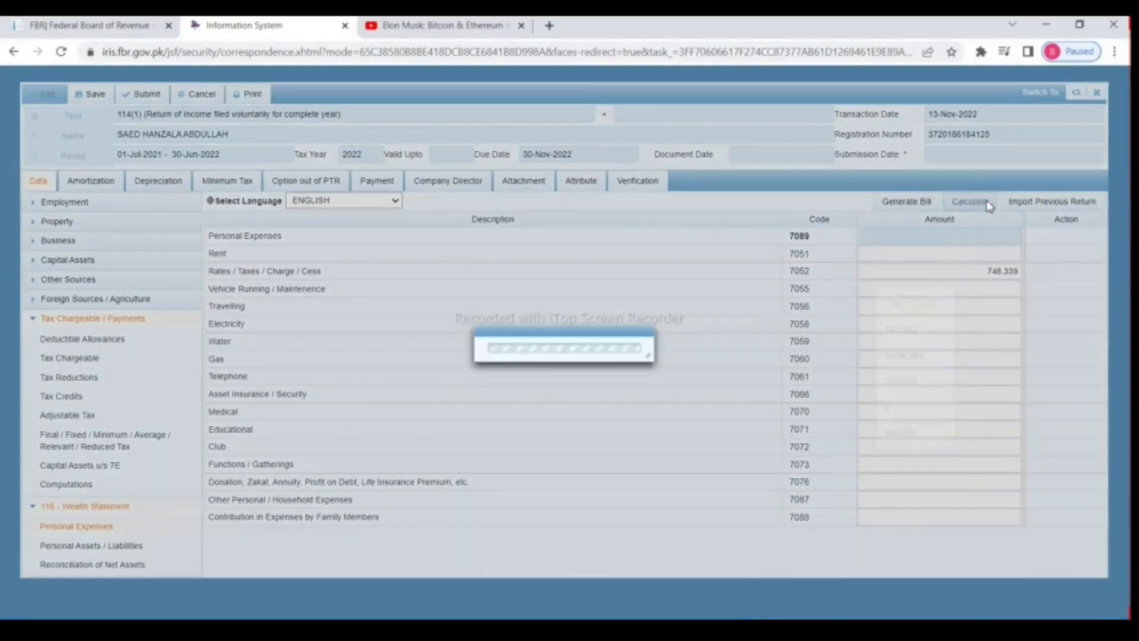
{"action": "left_click", "coordinate": [990, 203]}
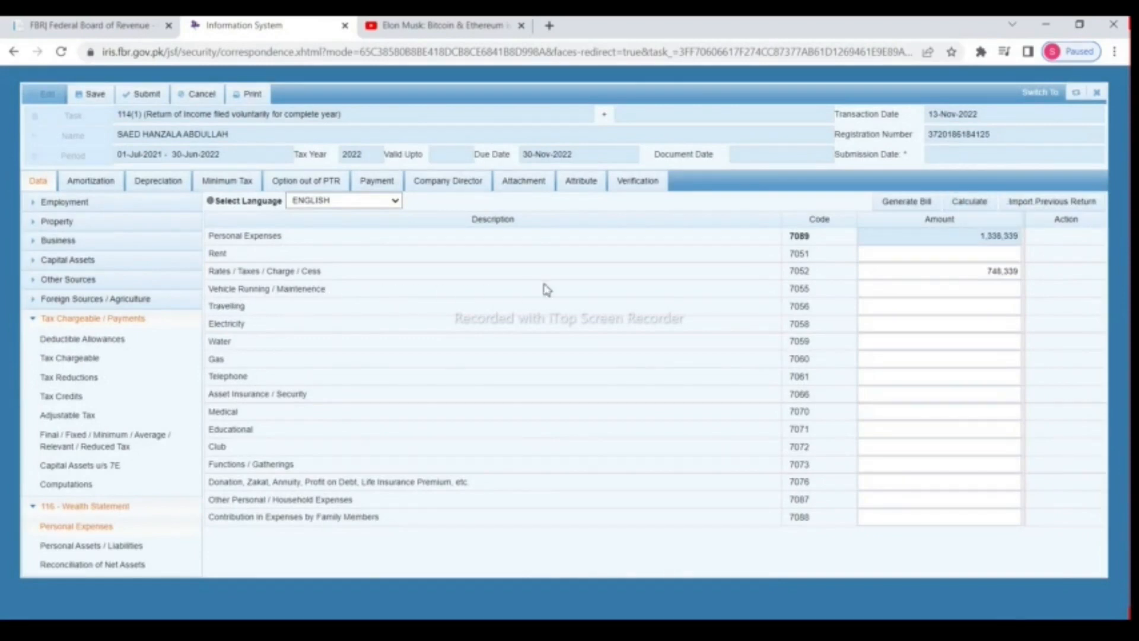
Step: Enter vehicle running 240,000 and travelling 120,000, recalculating after each
{"action": "left_click", "coordinate": [961, 288]}
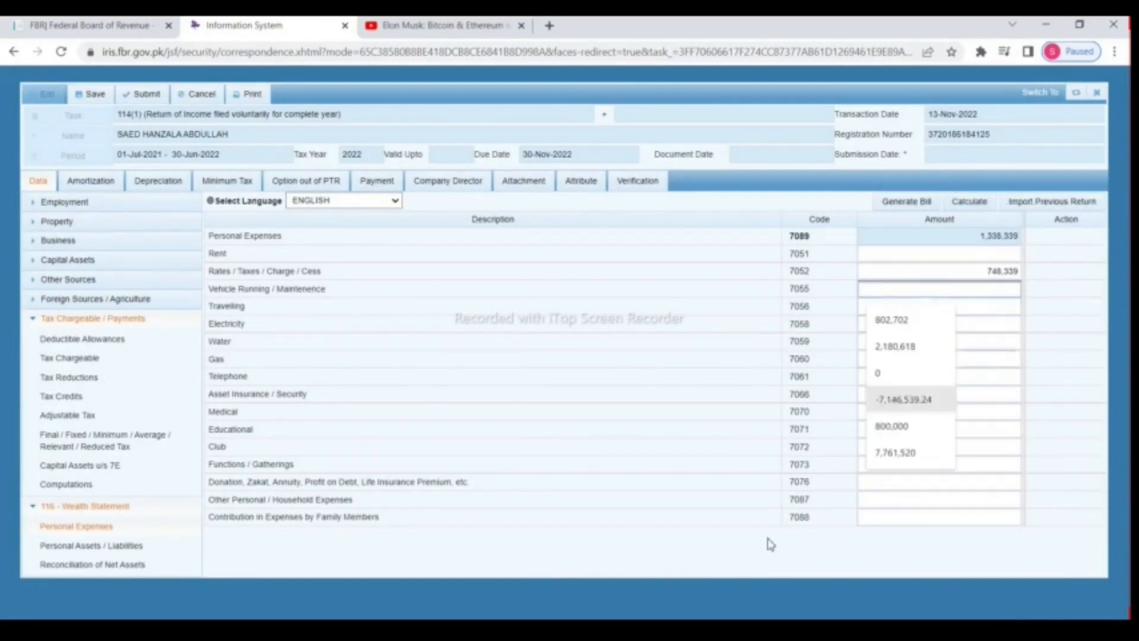
{"action": "type", "text": "240000"}
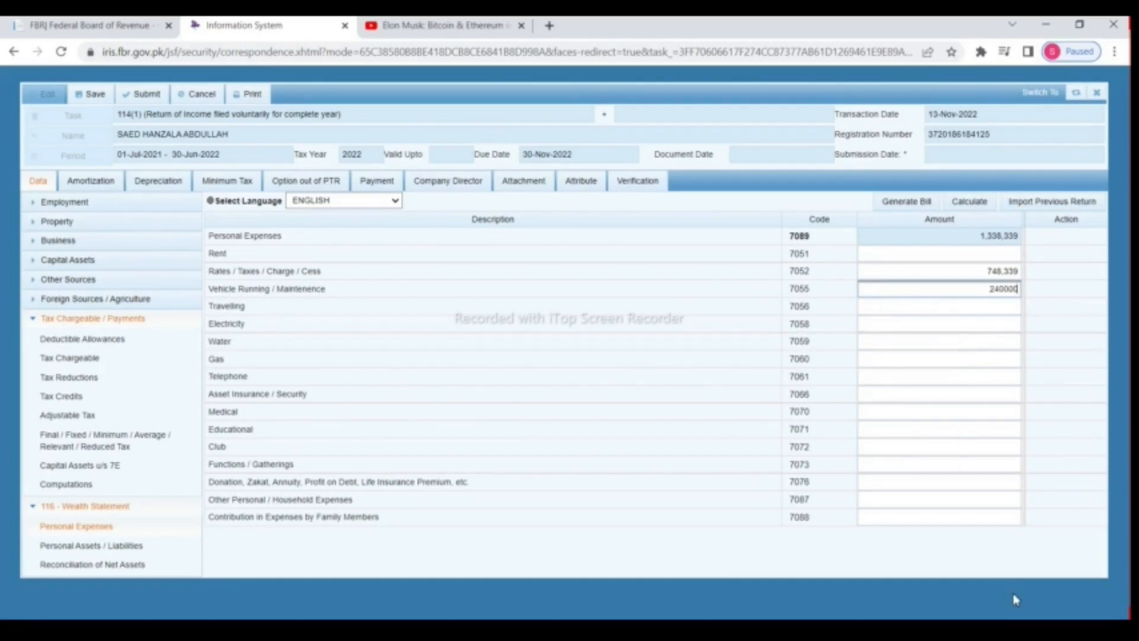
{"action": "left_click", "coordinate": [971, 202]}
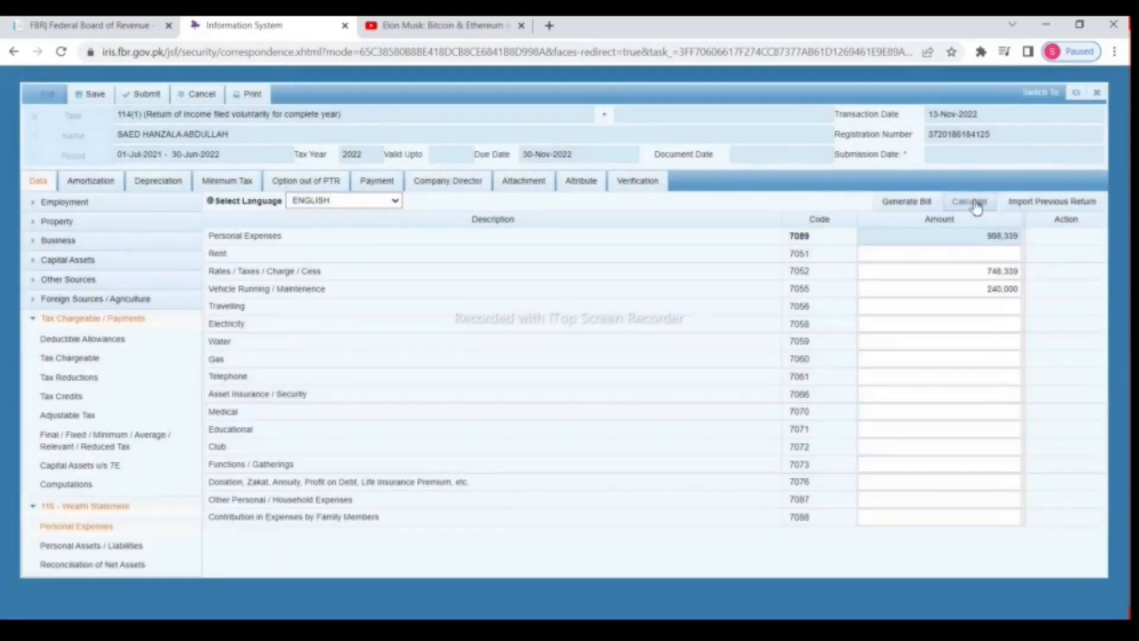
{"action": "left_click", "coordinate": [988, 306]}
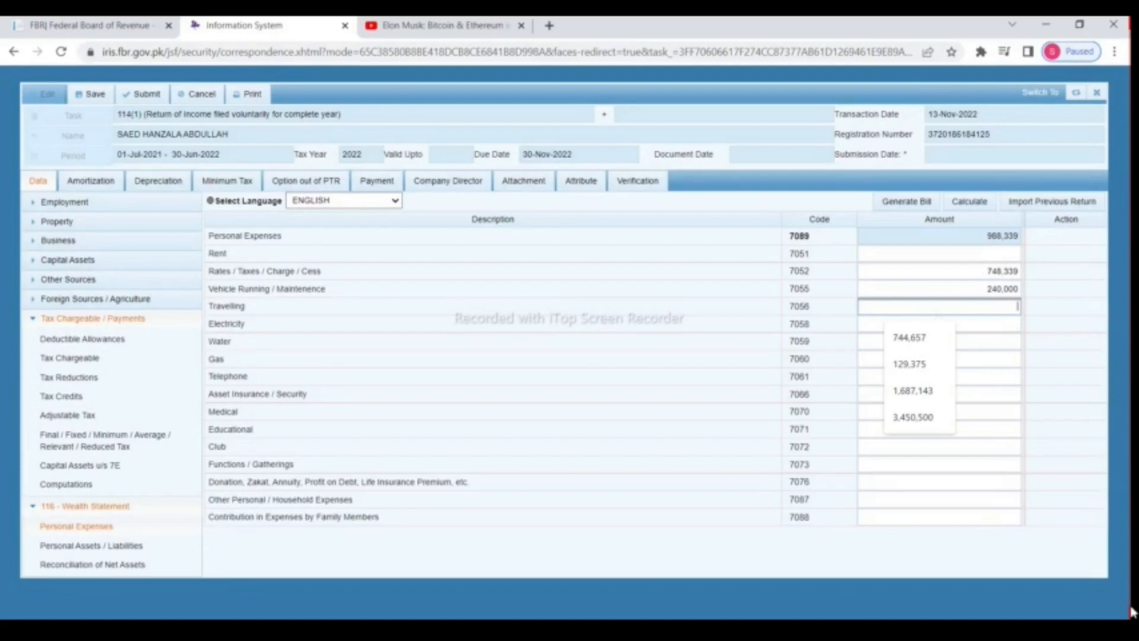
{"action": "type", "text": "120000"}
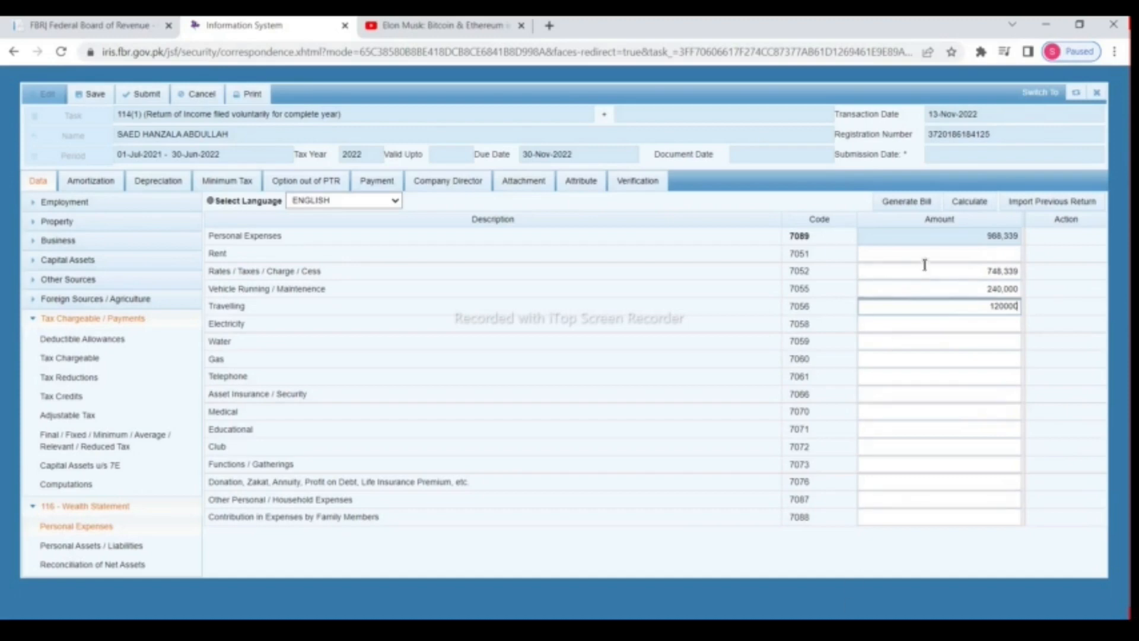
{"action": "left_click", "coordinate": [970, 205]}
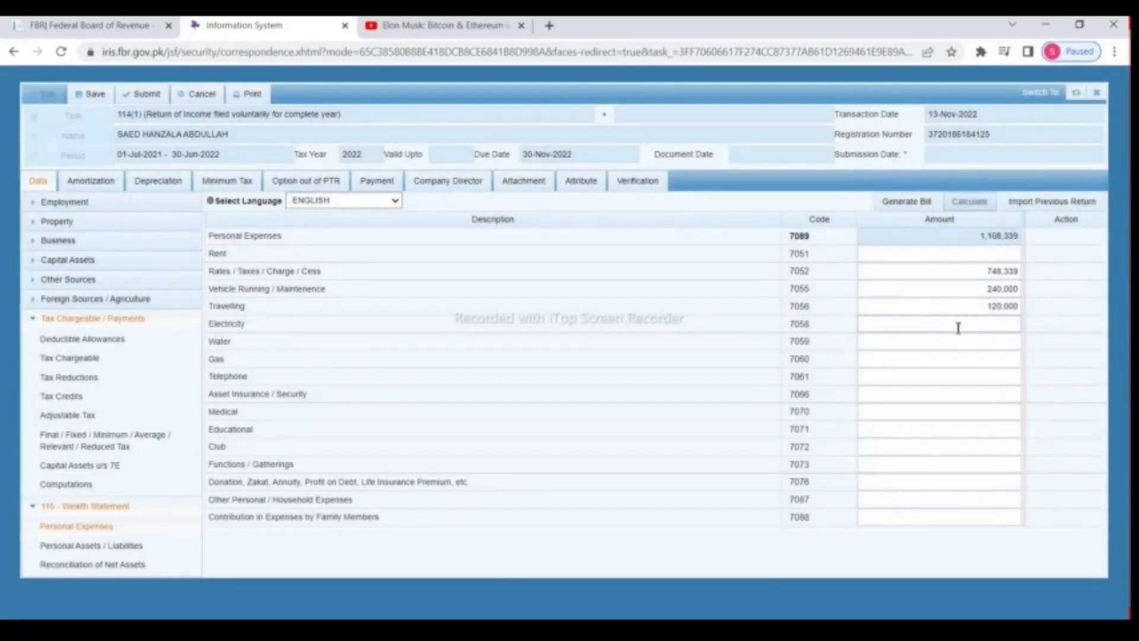
Step: Enter electricity 110,000, water 6,000 and gas 62,000, recalculating after each
{"action": "left_click", "coordinate": [958, 328]}
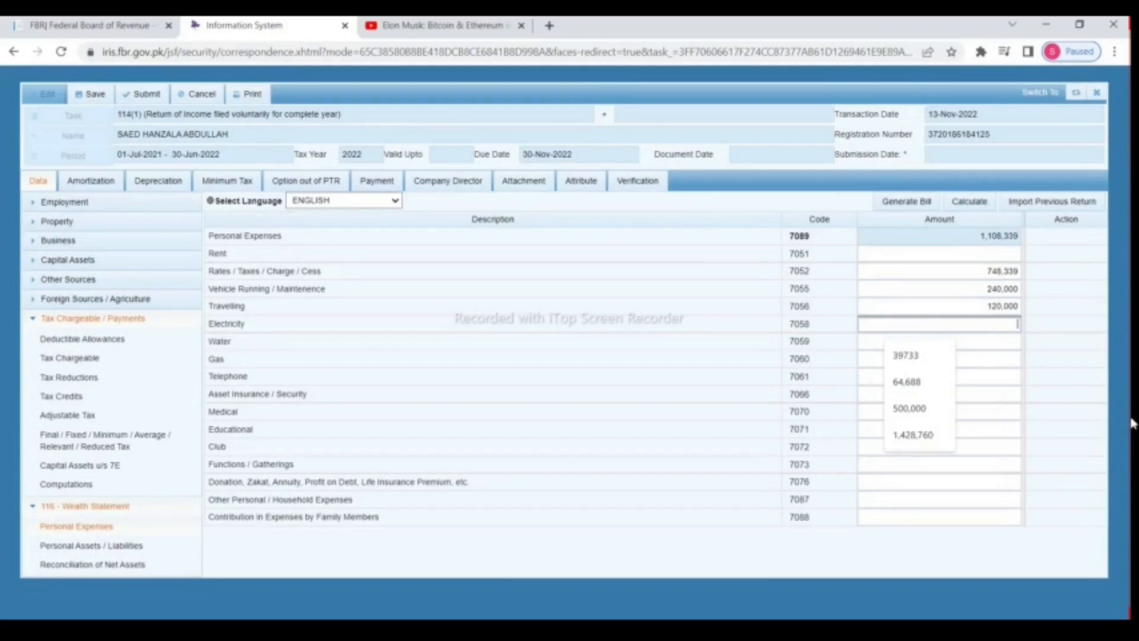
{"action": "type", "text": "110000"}
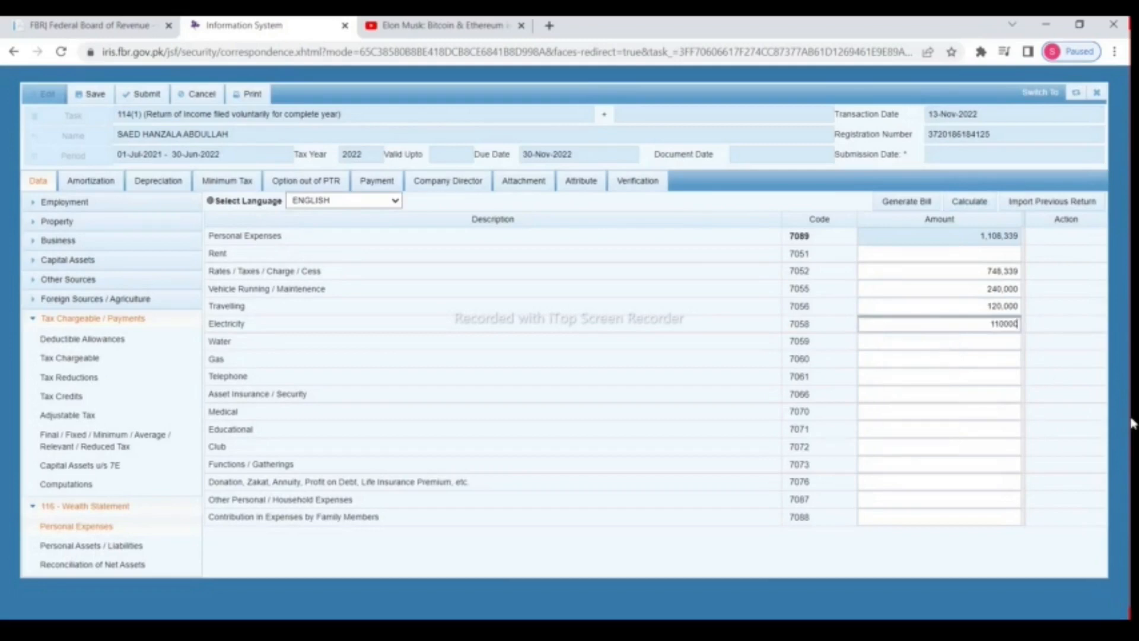
{"action": "left_click", "coordinate": [969, 201]}
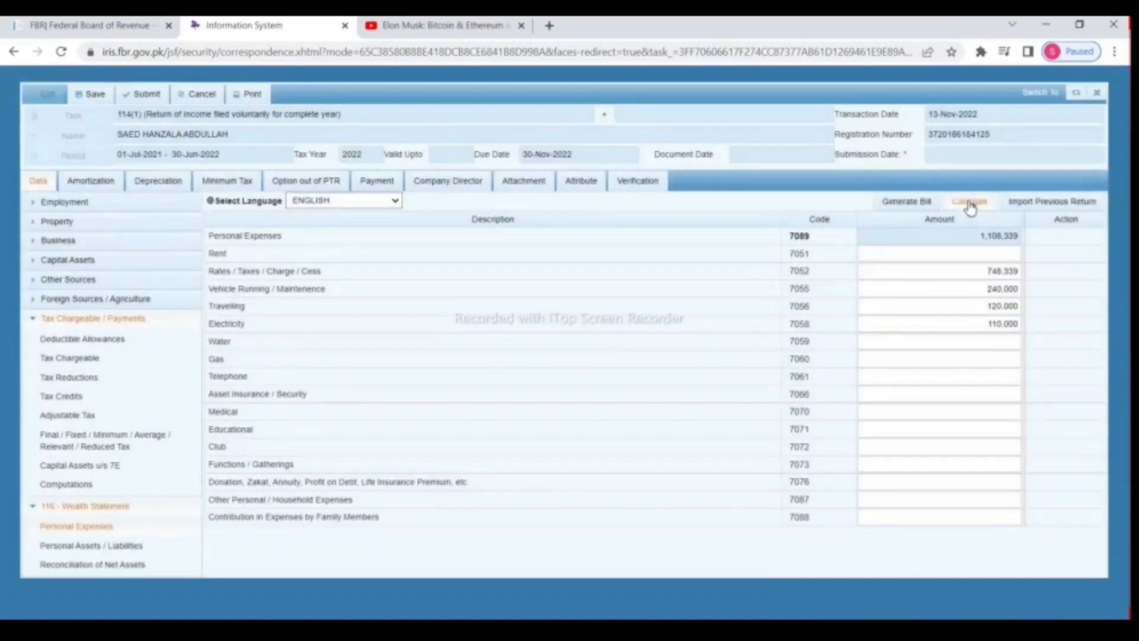
{"action": "left_click", "coordinate": [970, 203]}
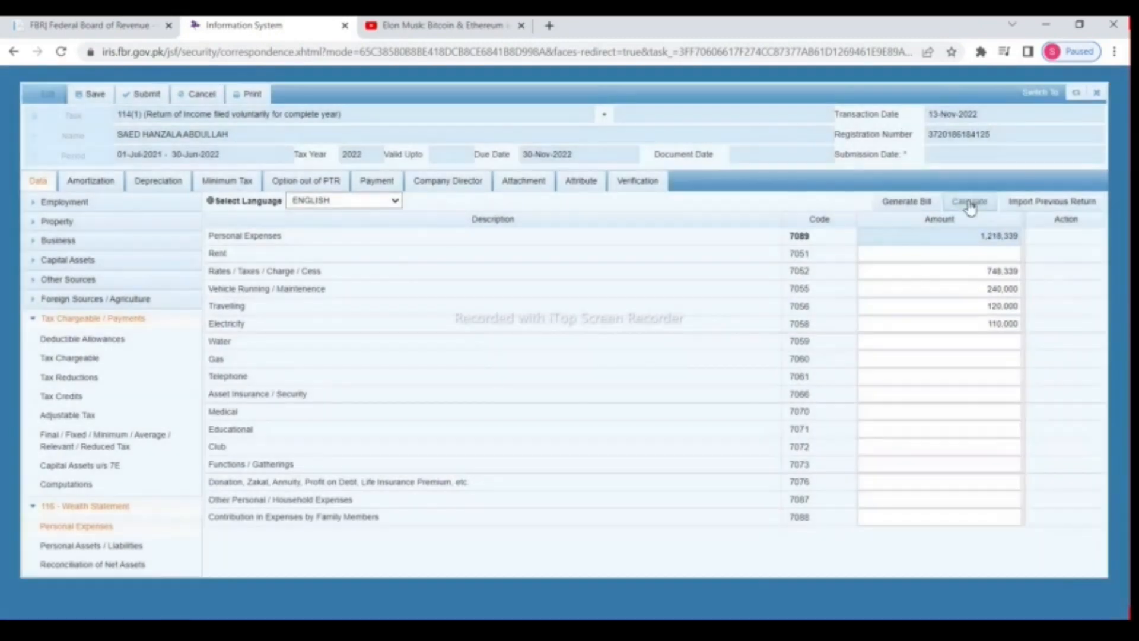
{"action": "left_click", "coordinate": [989, 341]}
{"action": "type", "text": "6000"}
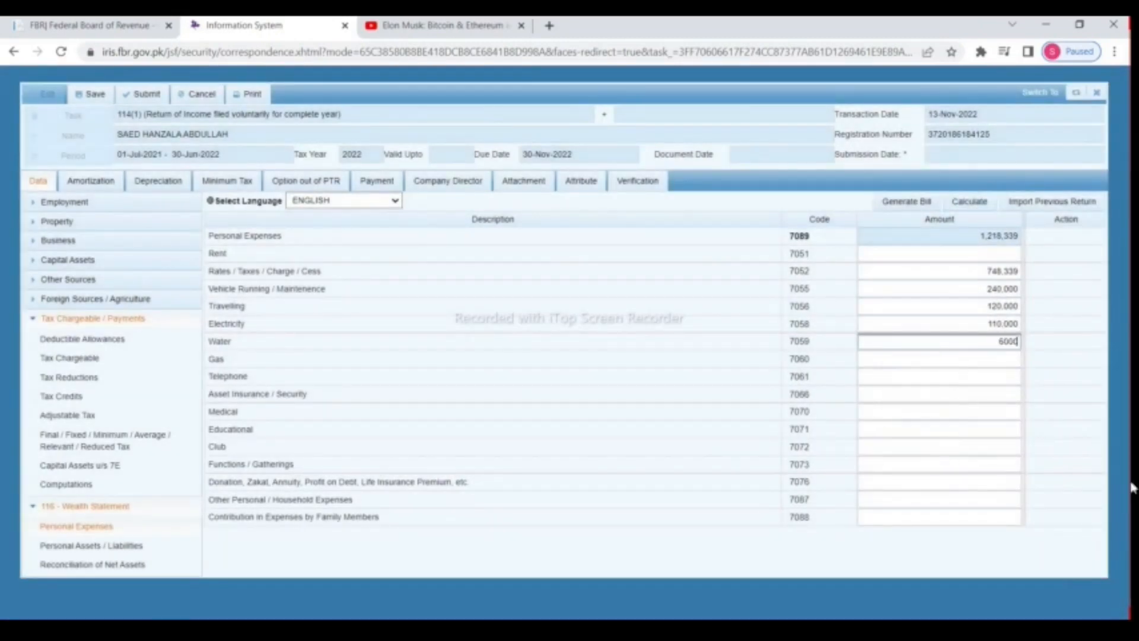
{"action": "left_click", "coordinate": [970, 204]}
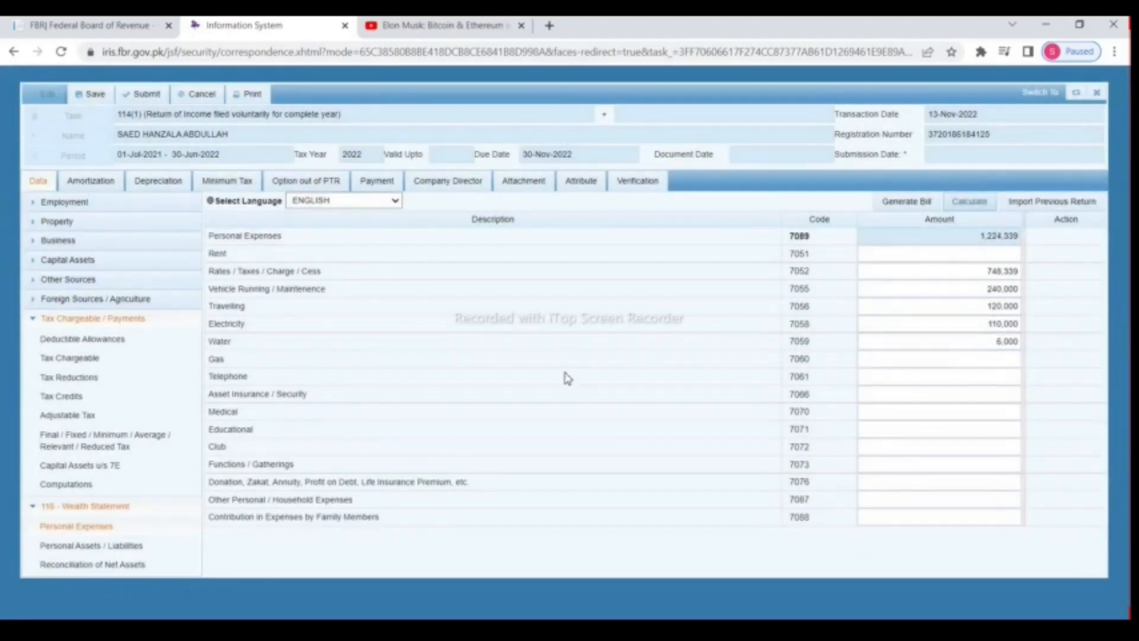
{"action": "left_click", "coordinate": [967, 359]}
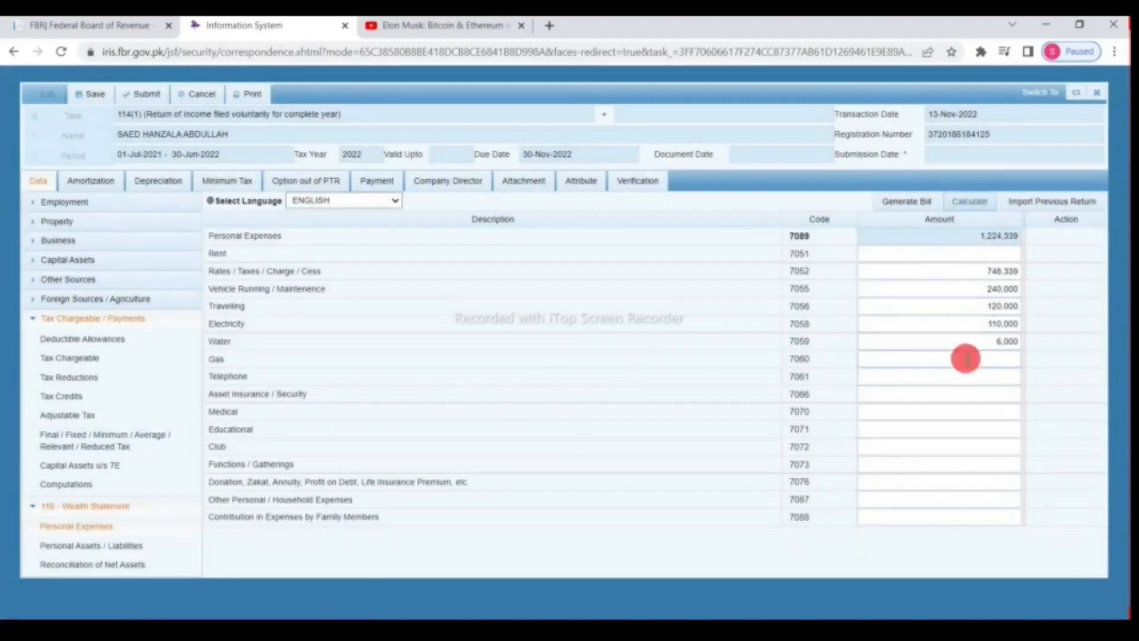
{"action": "type", "text": "62000"}
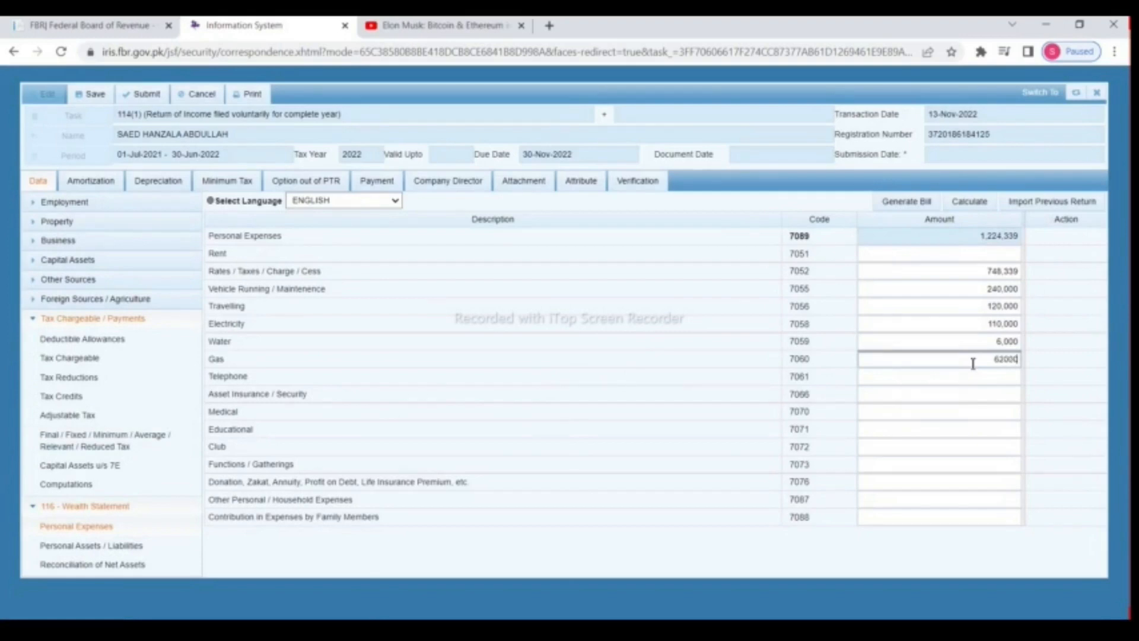
{"action": "left_click", "coordinate": [965, 202]}
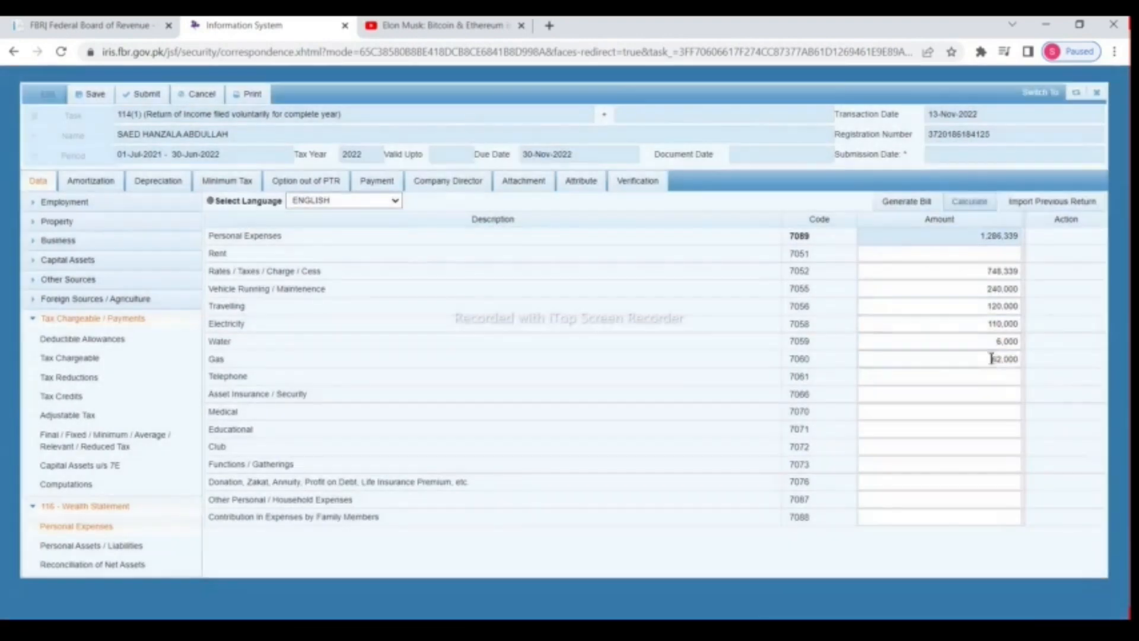
Step: Enter telephone 26,000 and donations/zakat 50,000, recalculating after each
{"action": "left_click", "coordinate": [1002, 377]}
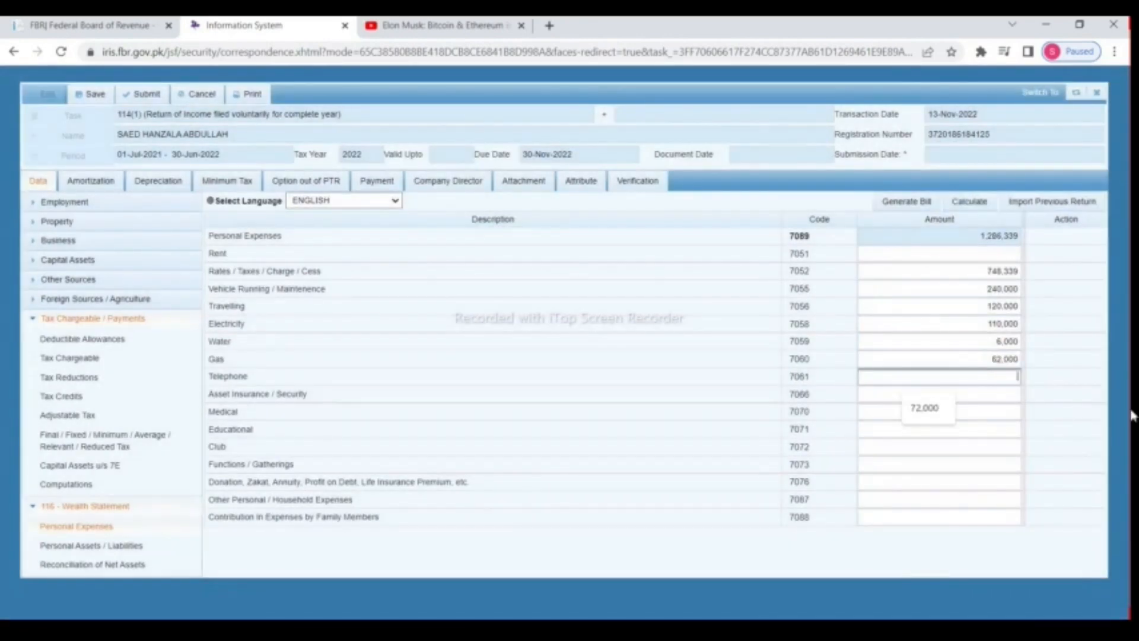
{"action": "type", "text": "26000"}
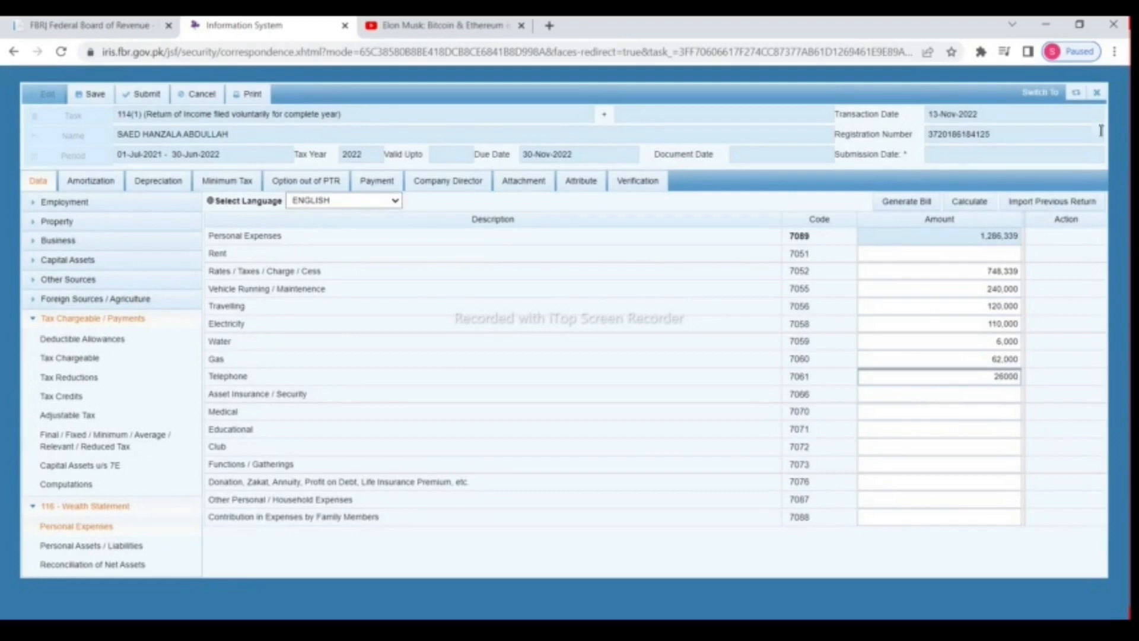
{"action": "left_click", "coordinate": [973, 204]}
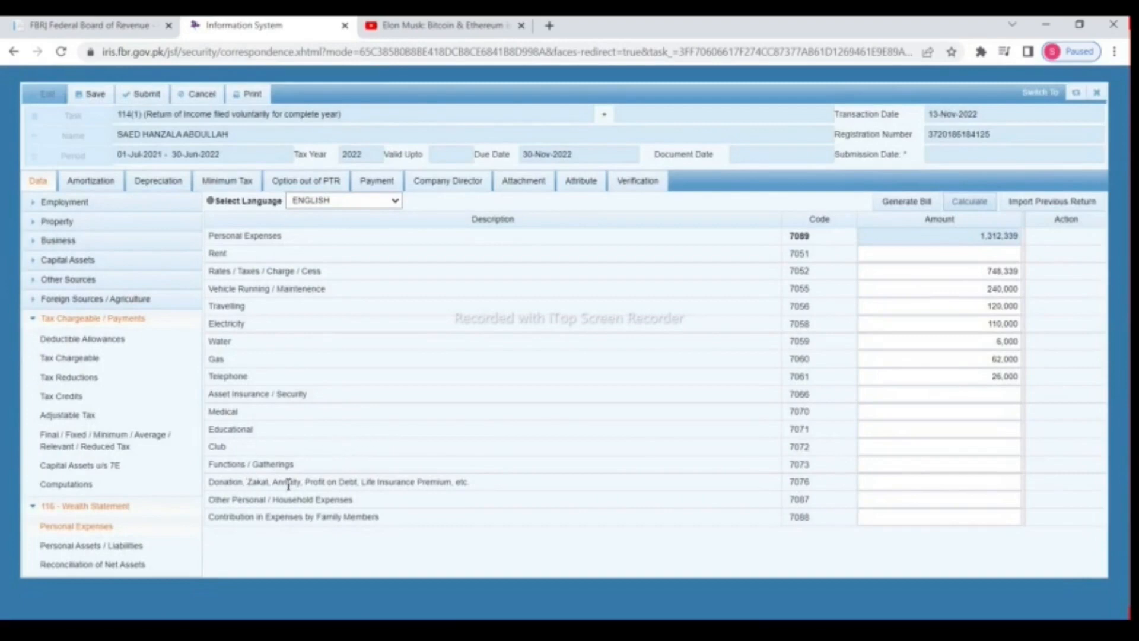
{"action": "left_click_drag", "start_coordinate": [288, 485], "coordinate": [610, 489]}
{"action": "left_click", "coordinate": [897, 484]}
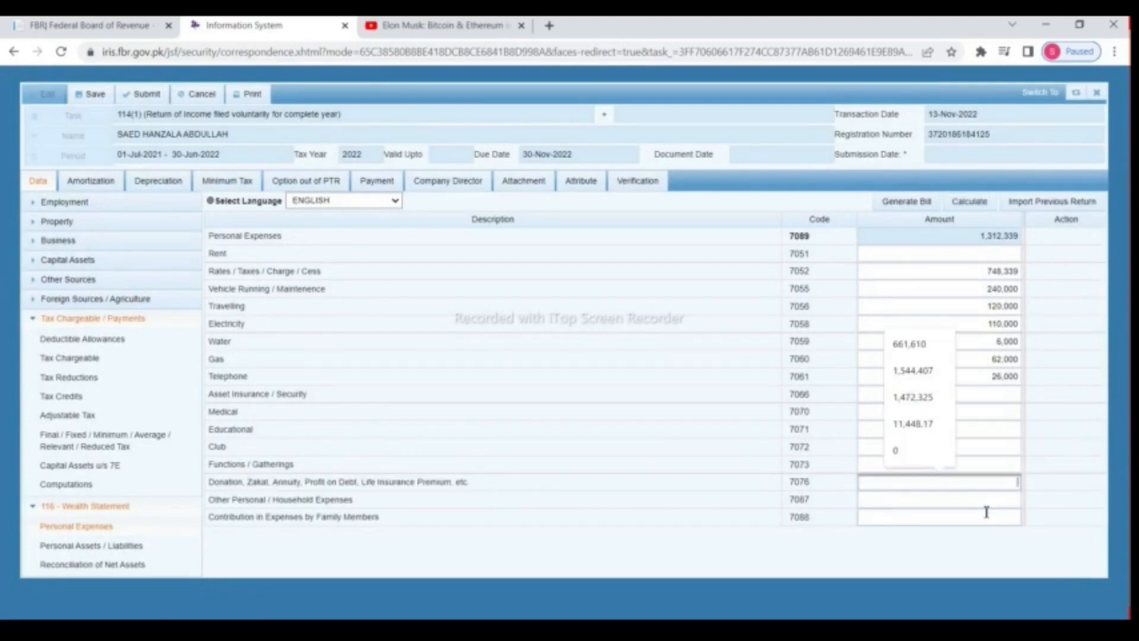
{"action": "type", "text": "50000"}
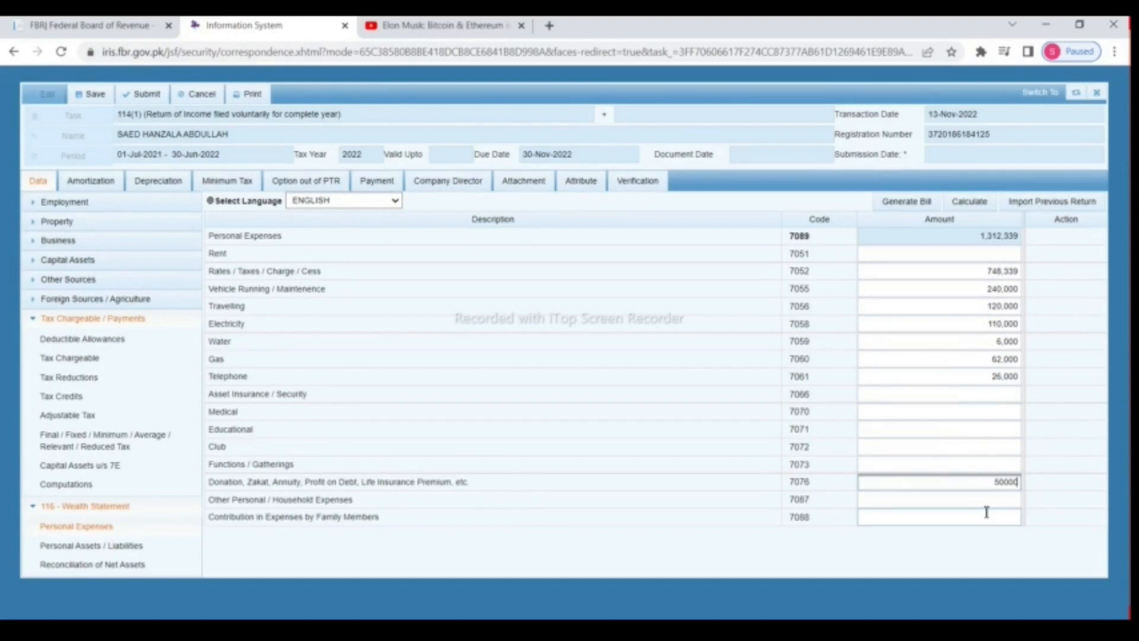
{"action": "left_click", "coordinate": [970, 202]}
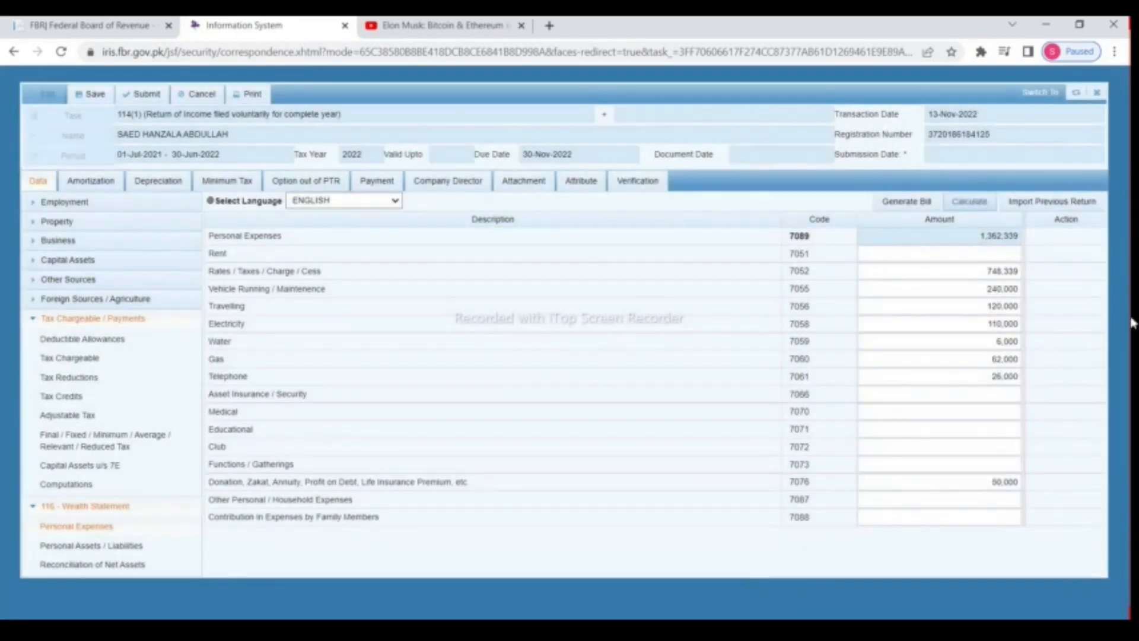
Step: Enter 1,850,000 household expenses and confirm the 3,212,339 personal expenses total
{"action": "left_click", "coordinate": [934, 501]}
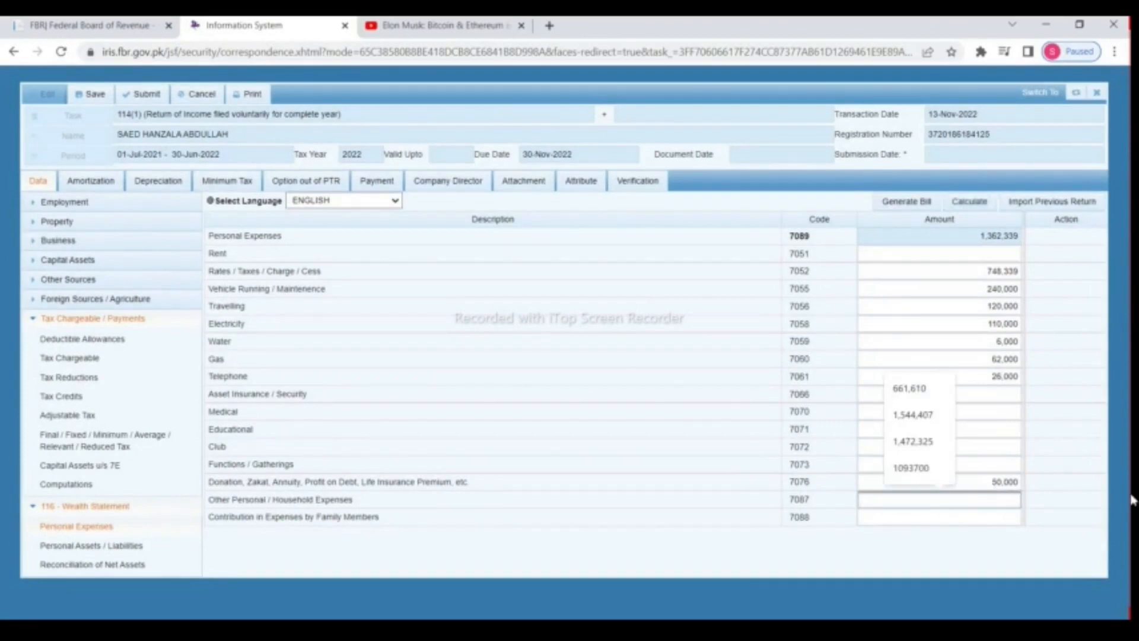
{"action": "type", "text": "11"}
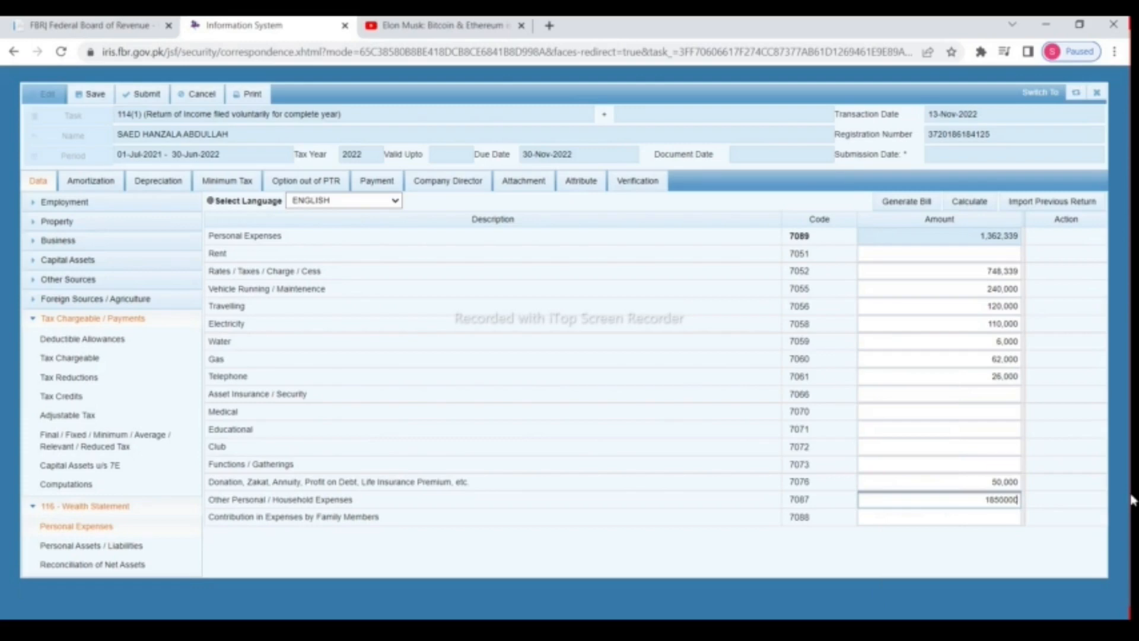
{"action": "left_click", "coordinate": [982, 203]}
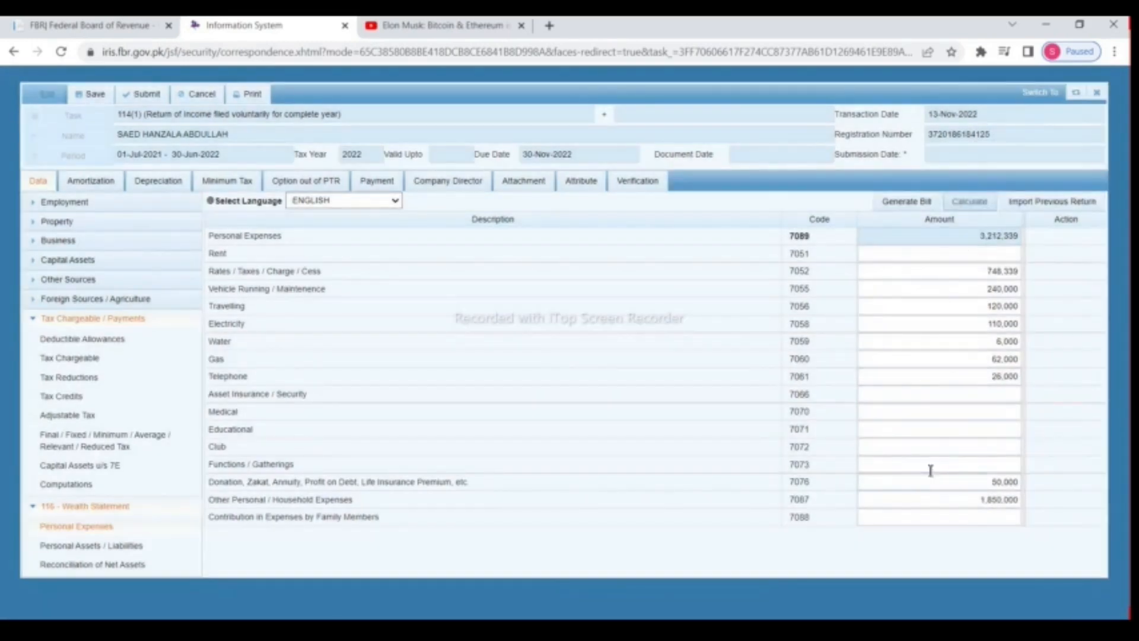
{"action": "left_click", "coordinate": [967, 238]}
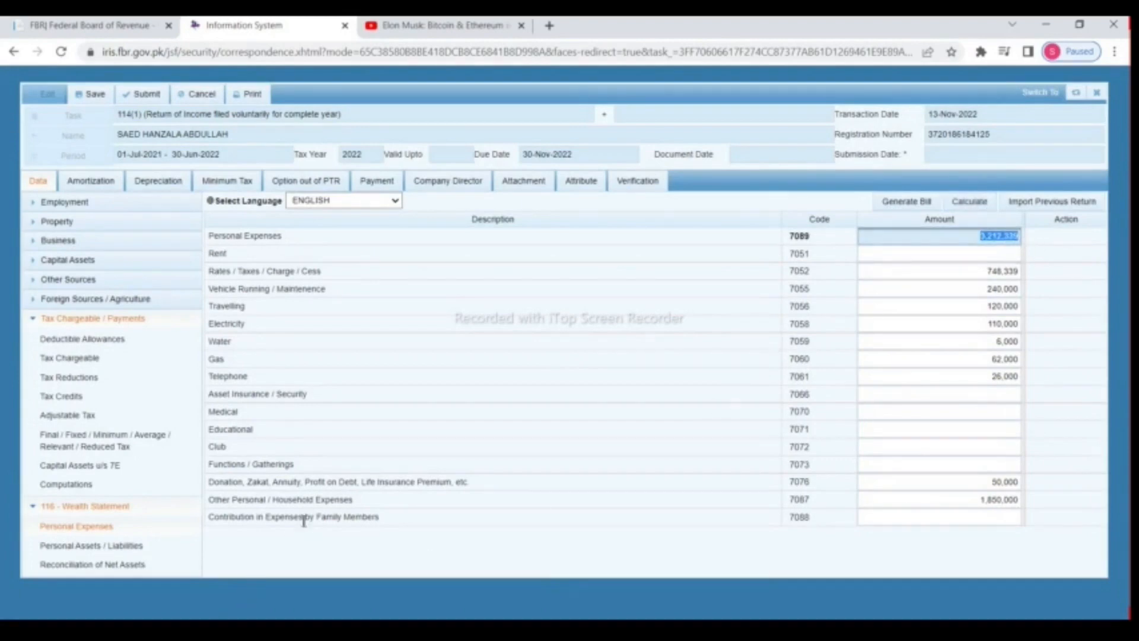
Step: Check the unreconciled 3,212,339 in Reconciliation of Net Assets, then go to Personal Assets / Liabilities
{"action": "left_click", "coordinate": [85, 573]}
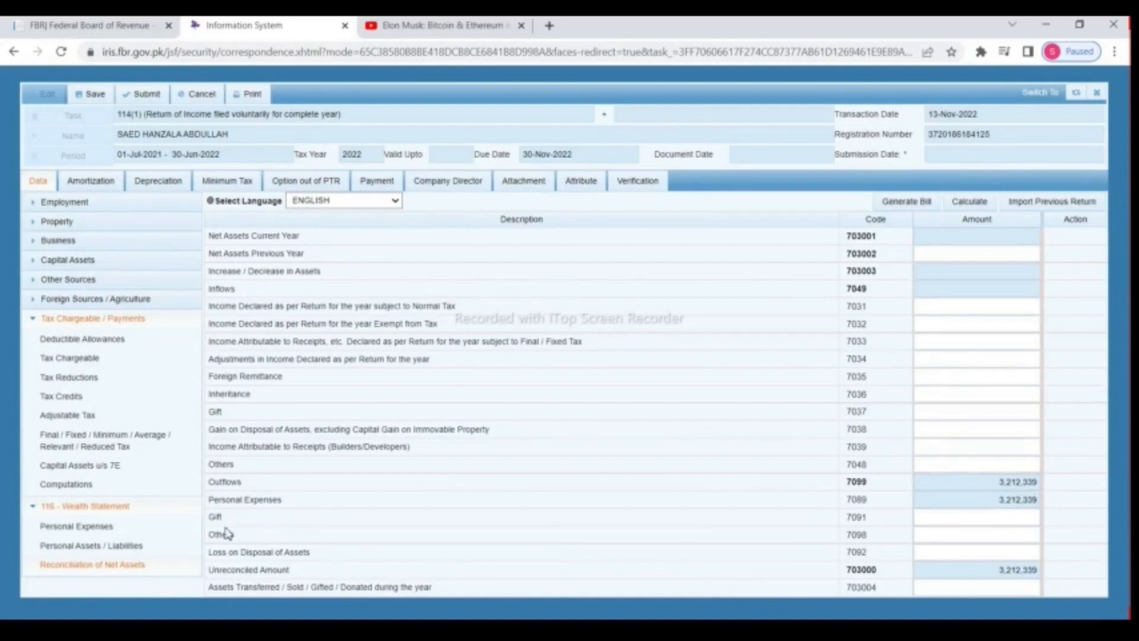
{"action": "left_click", "coordinate": [92, 527]}
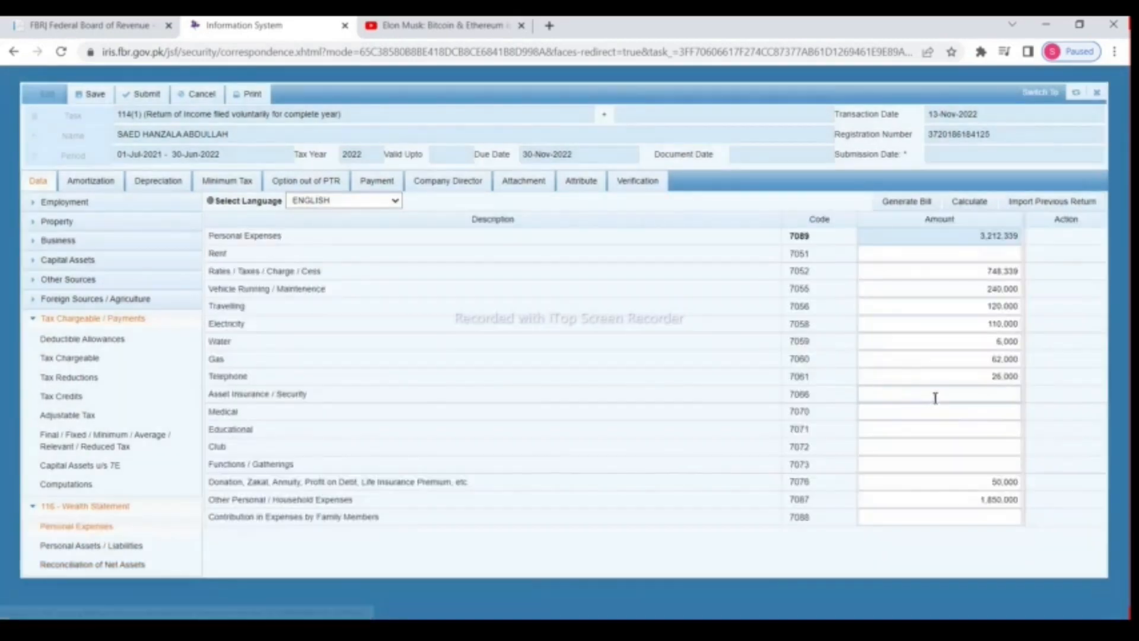
{"action": "left_click", "coordinate": [107, 547]}
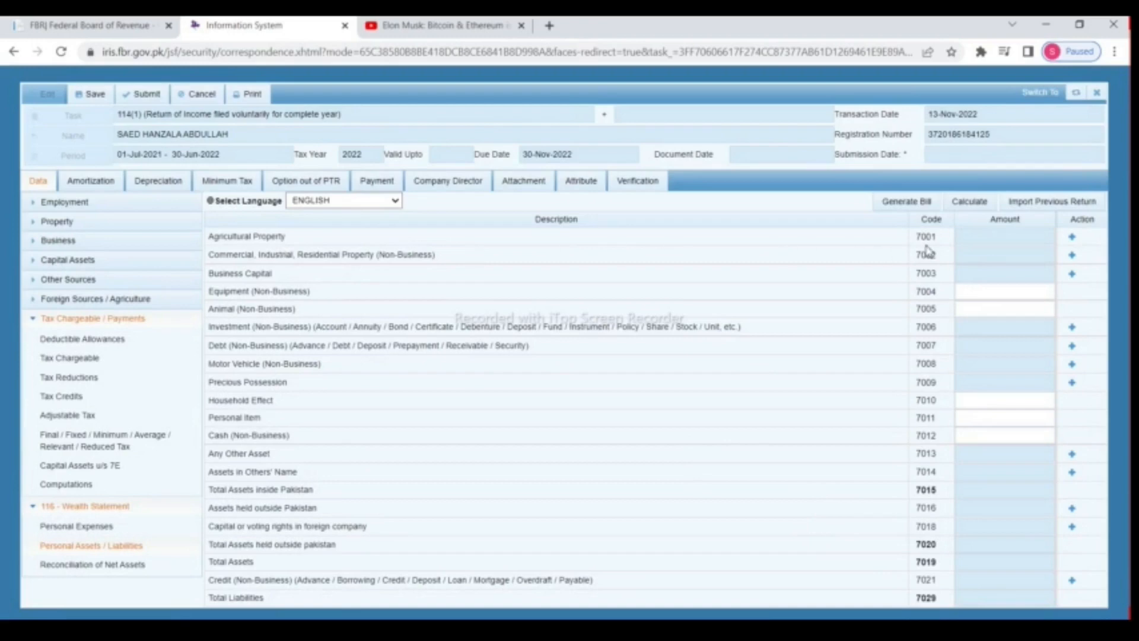
Step: Add 25 Acres Agricultural Land under Agricultural Property (7001) at 5,500,000 and recalculate
{"action": "left_click", "coordinate": [1072, 240]}
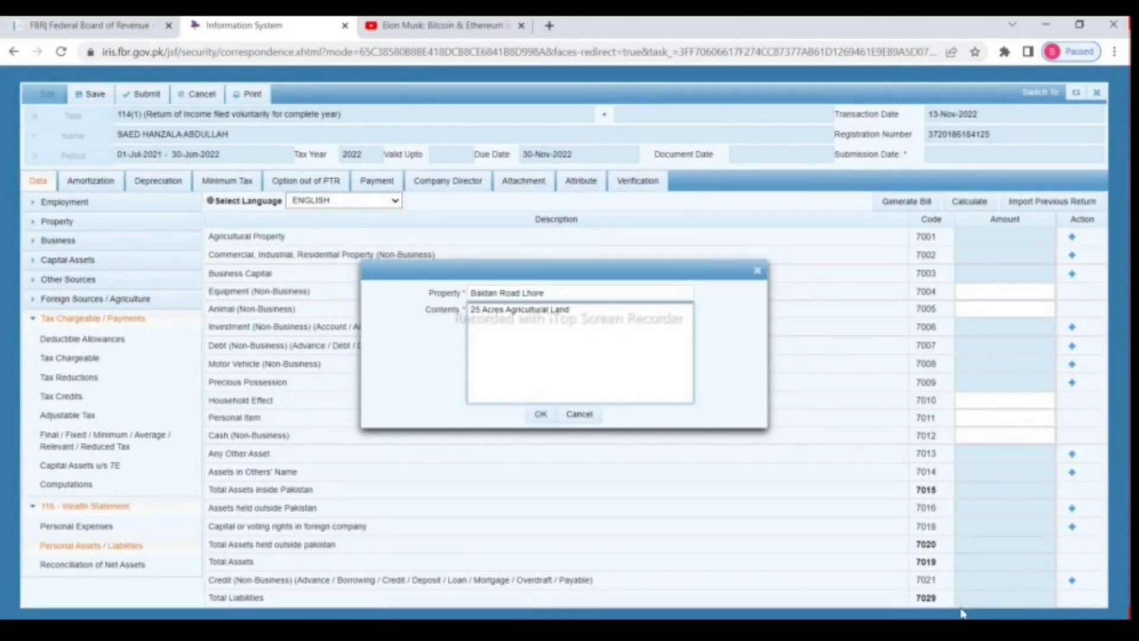
{"action": "left_click", "coordinate": [540, 415]}
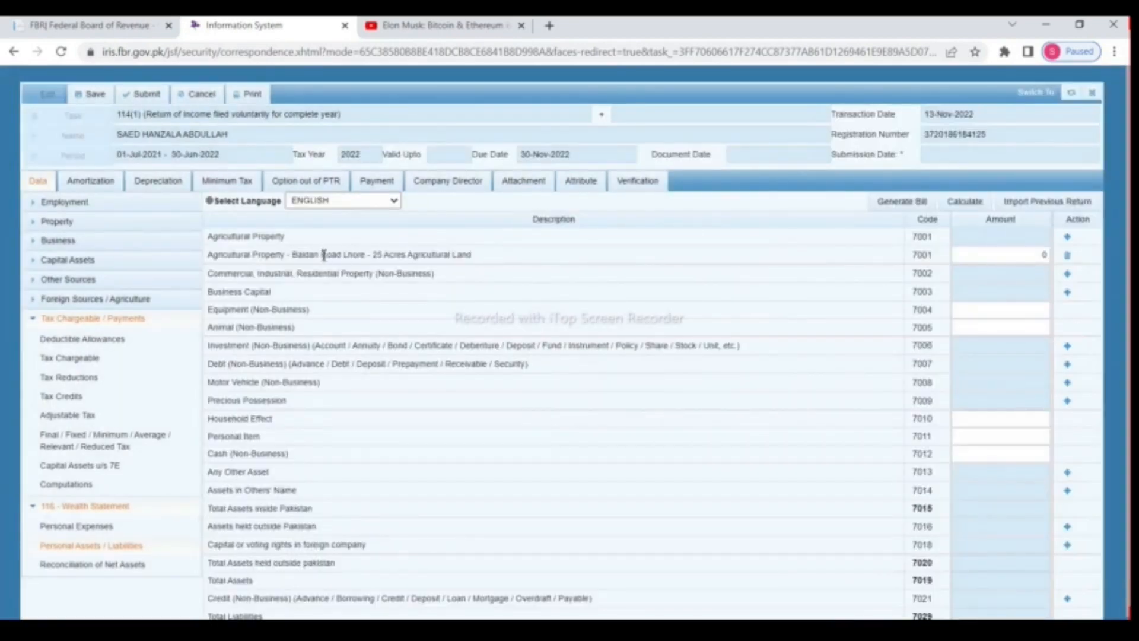
{"action": "left_click_drag", "start_coordinate": [290, 255], "coordinate": [294, 256]}
{"action": "left_click_drag", "start_coordinate": [432, 266], "coordinate": [570, 262]}
{"action": "left_click", "coordinate": [1036, 255]}
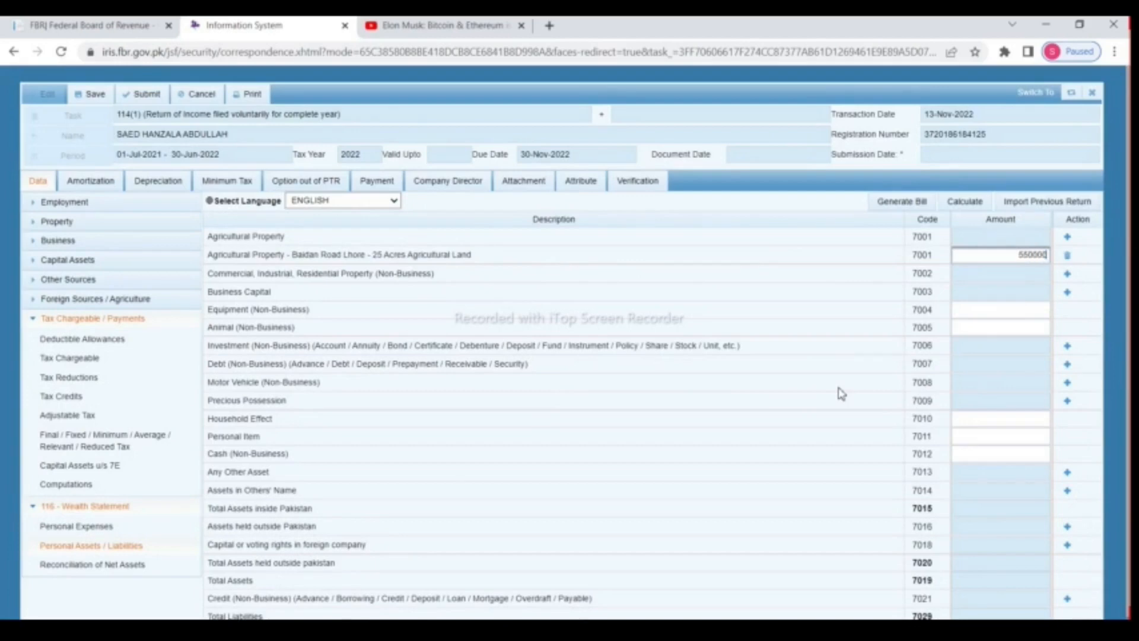
{"action": "left_click", "coordinate": [973, 203]}
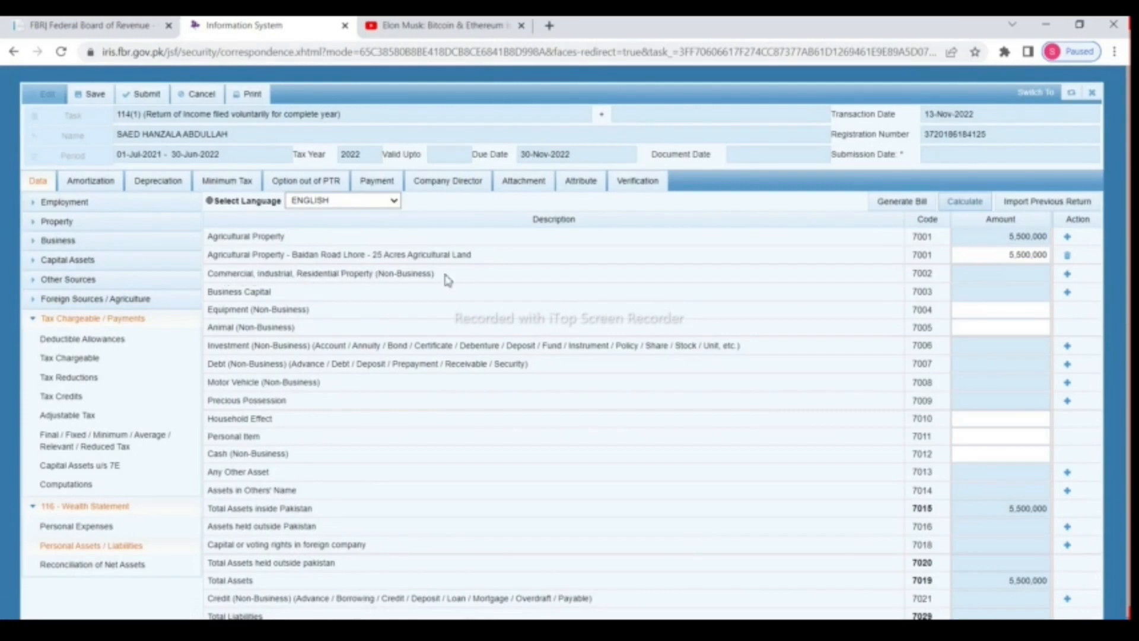
Step: Add an 8 Marla residential property under code 7002 valued at 10,700,000 and recalculate
{"action": "left_click", "coordinate": [1068, 276]}
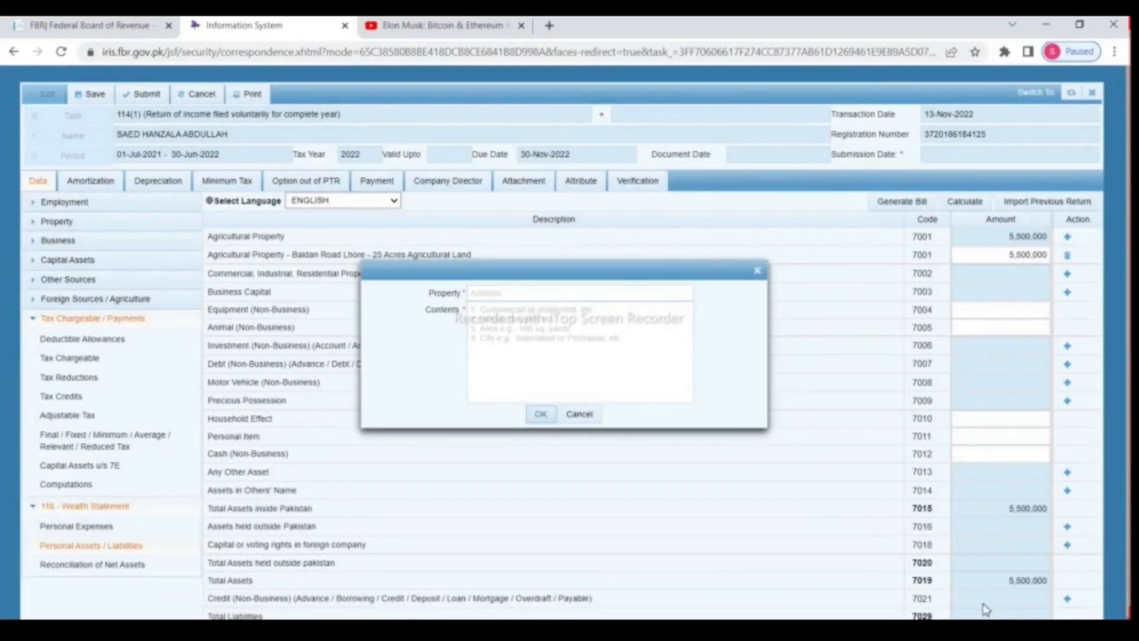
{"action": "left_click", "coordinate": [504, 295]}
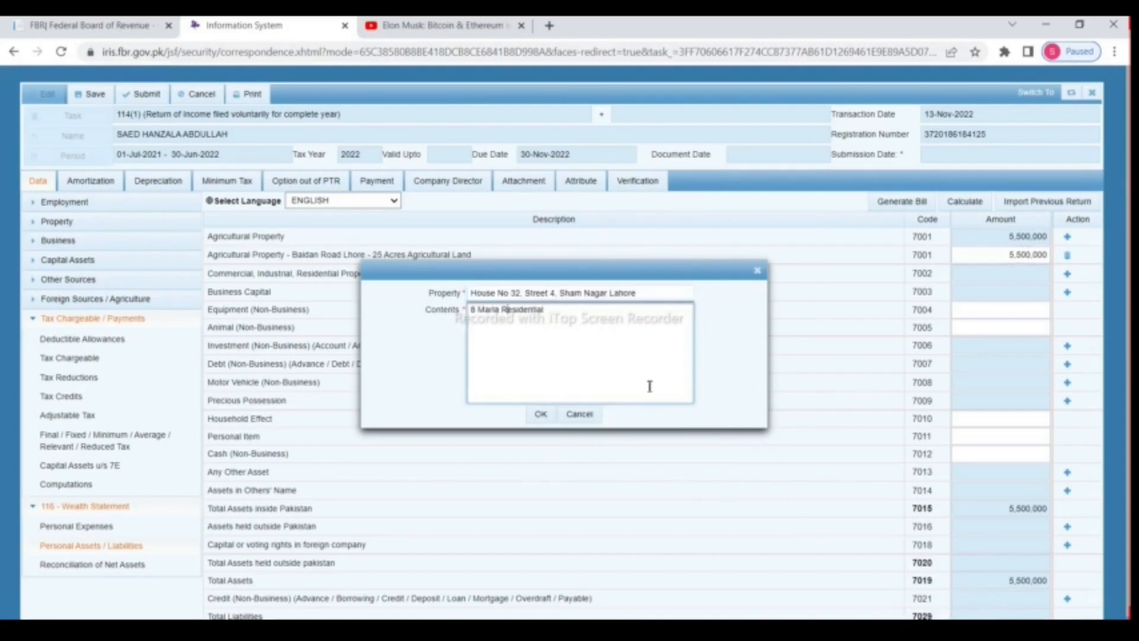
{"action": "left_click", "coordinate": [541, 416]}
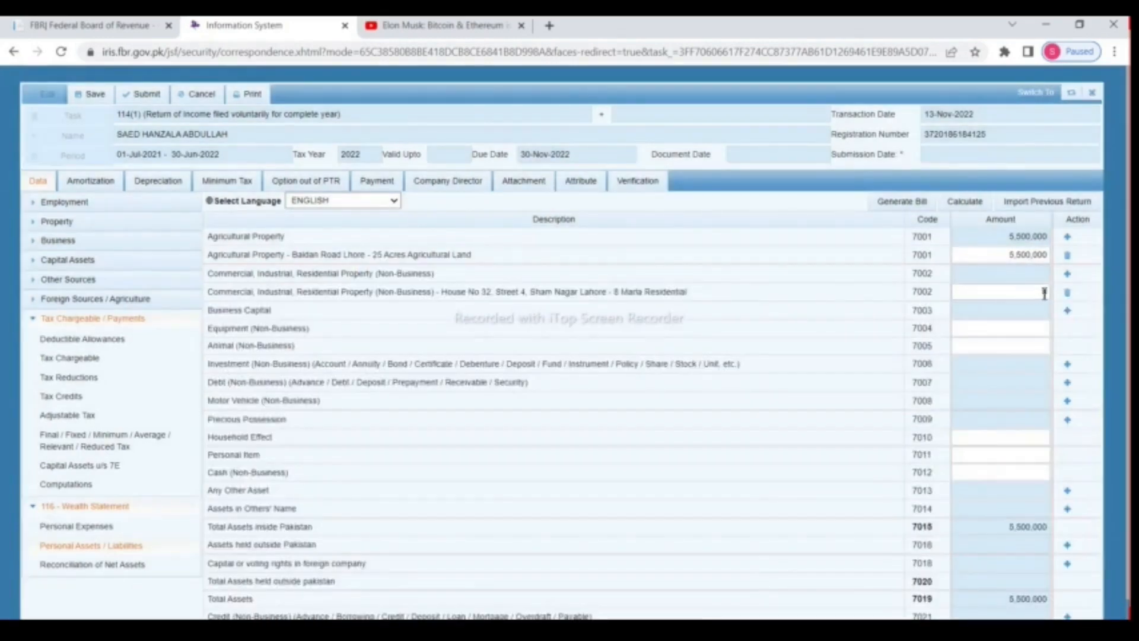
{"action": "left_click_drag", "start_coordinate": [370, 255], "coordinate": [984, 254]}
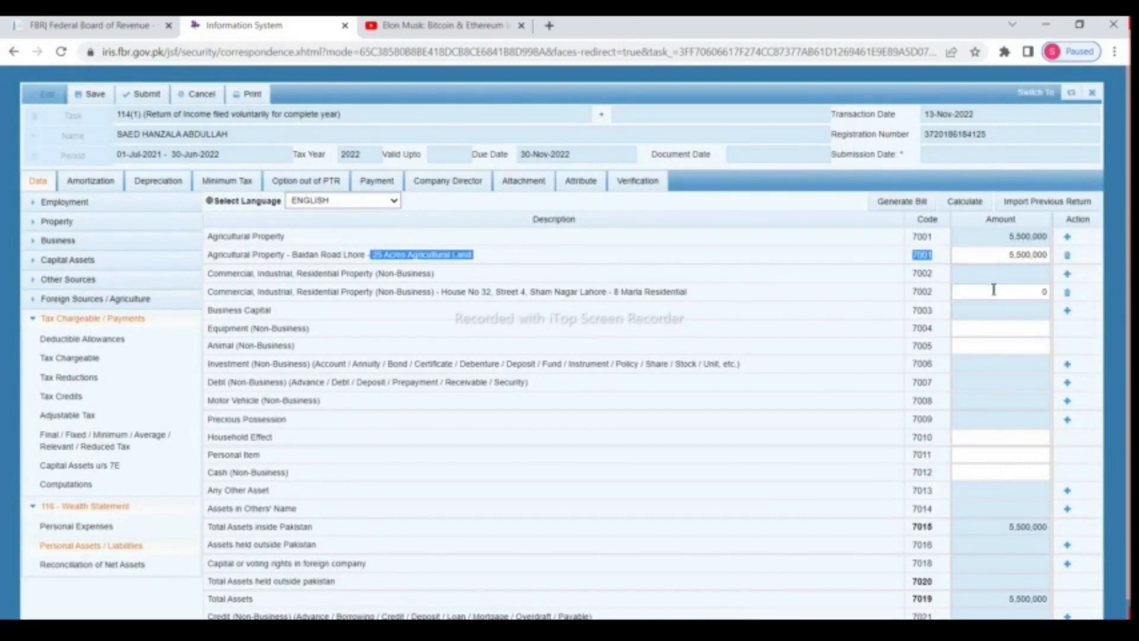
{"action": "left_click", "coordinate": [966, 292]}
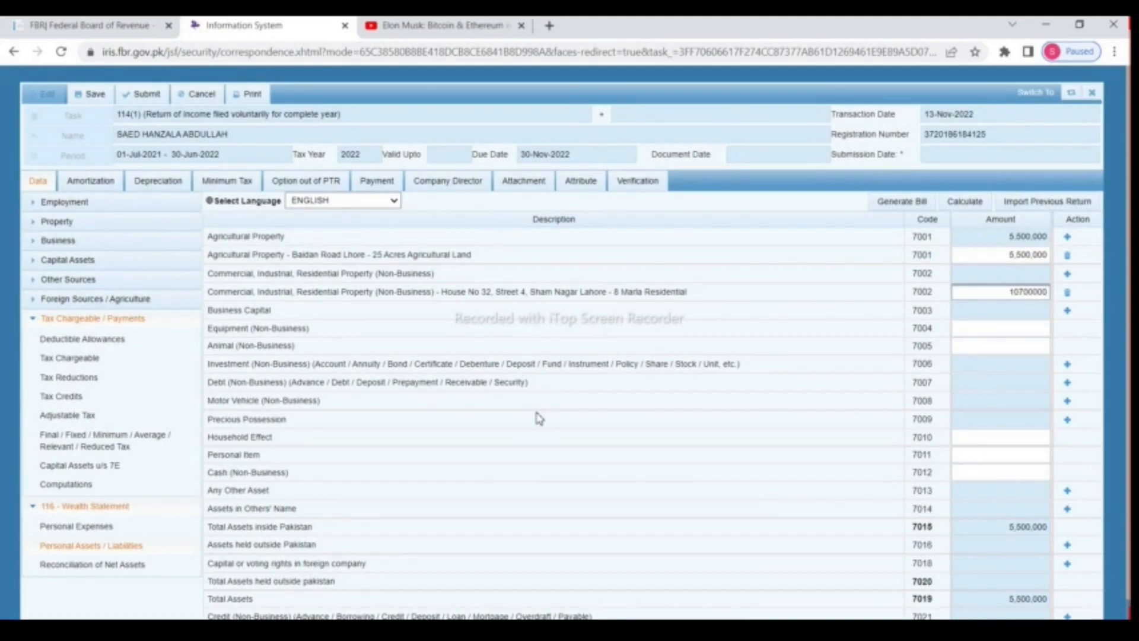
{"action": "left_click", "coordinate": [963, 202]}
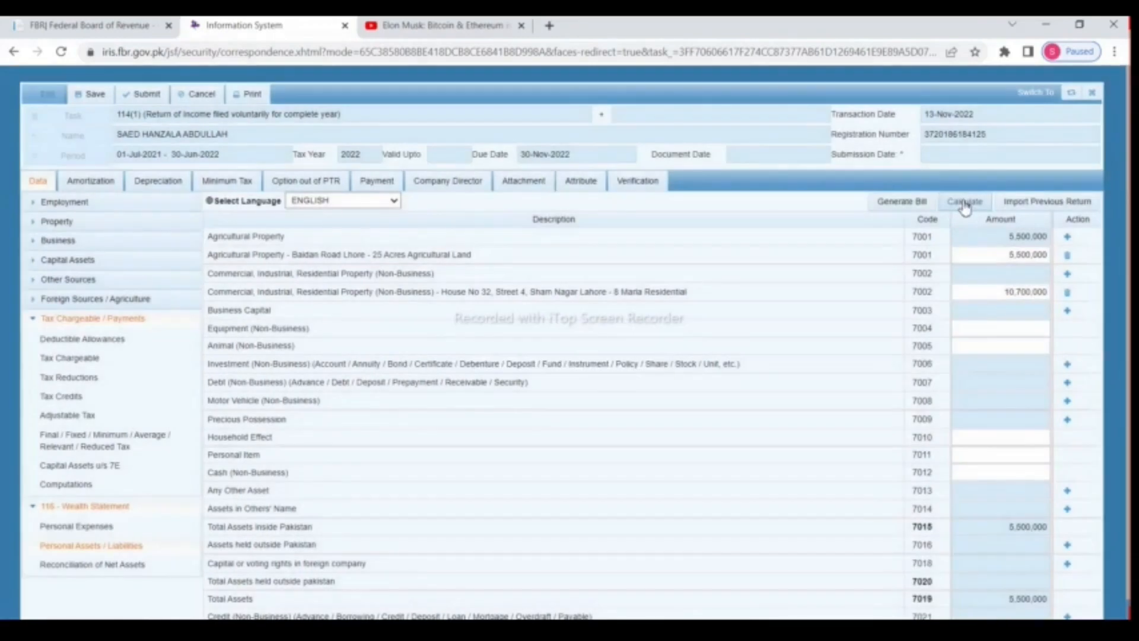
{"action": "left_click", "coordinate": [965, 203]}
{"action": "left_click_drag", "start_coordinate": [219, 364], "coordinate": [878, 359]}
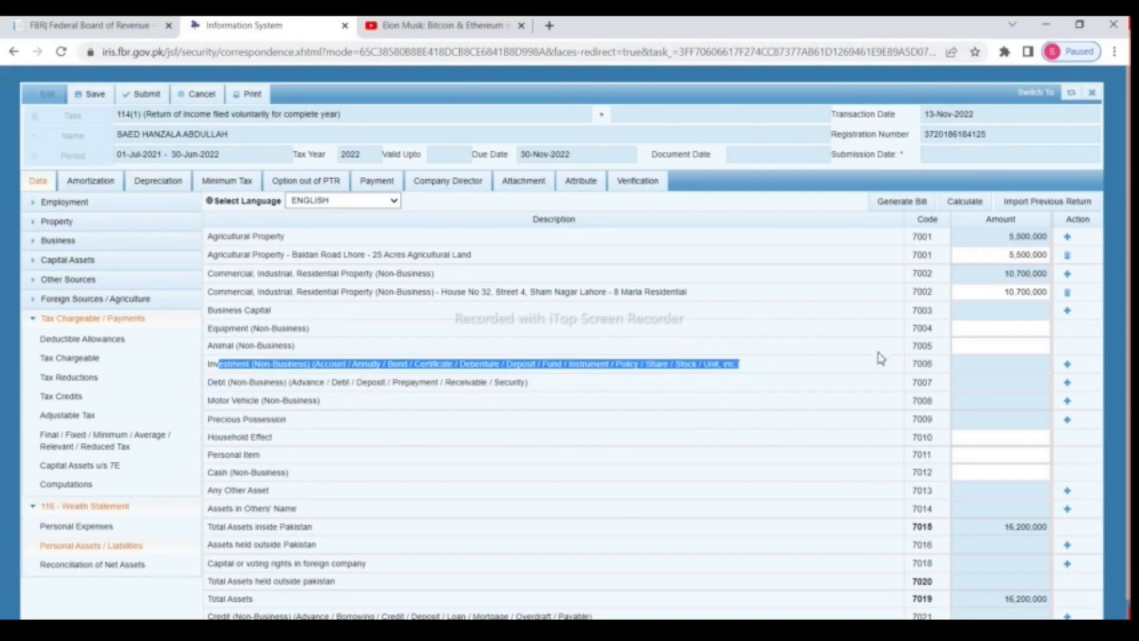
Step: Add a Karachi Stock Exchange investment under code 7006 valued at 12,000,000 and recalculate
{"action": "left_click", "coordinate": [1068, 363]}
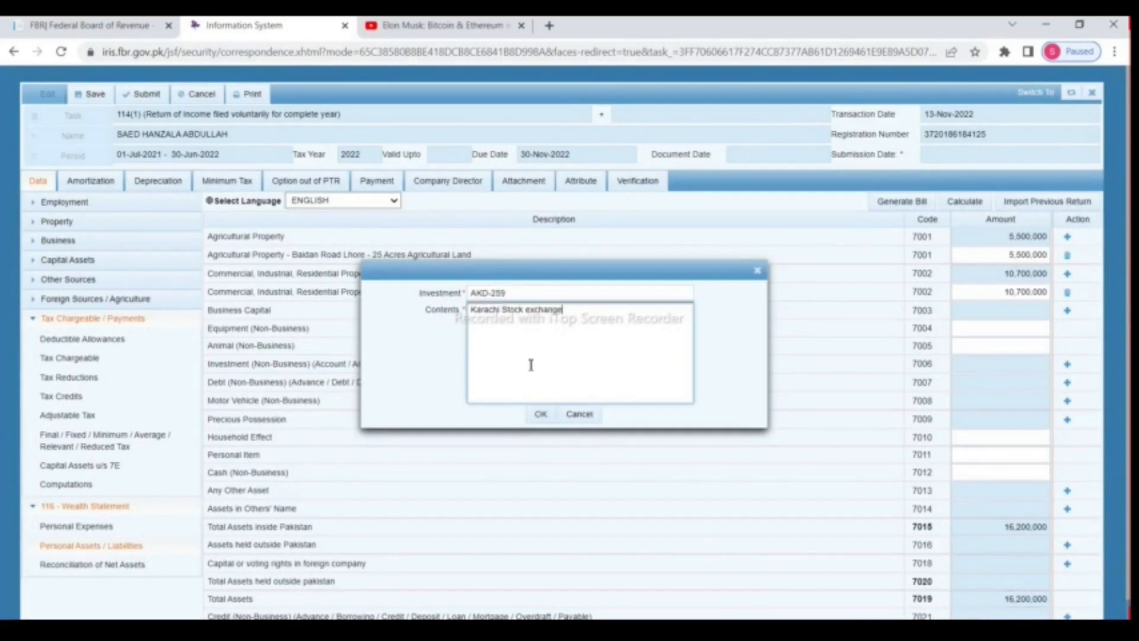
{"action": "left_click", "coordinate": [540, 413]}
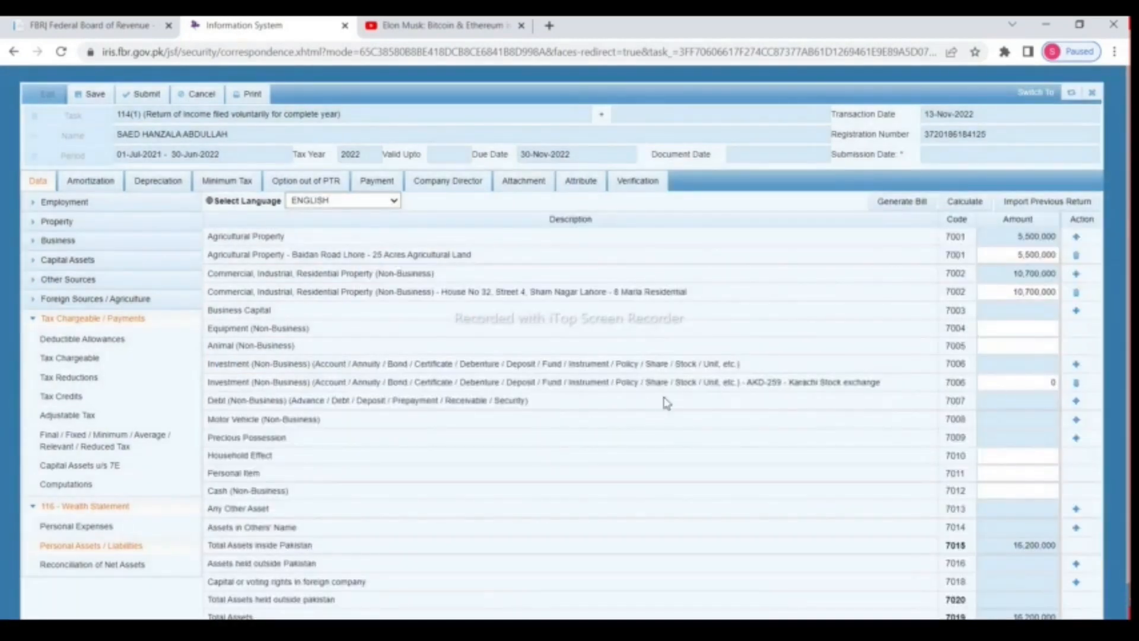
{"action": "left_click_drag", "start_coordinate": [735, 384], "coordinate": [897, 384]}
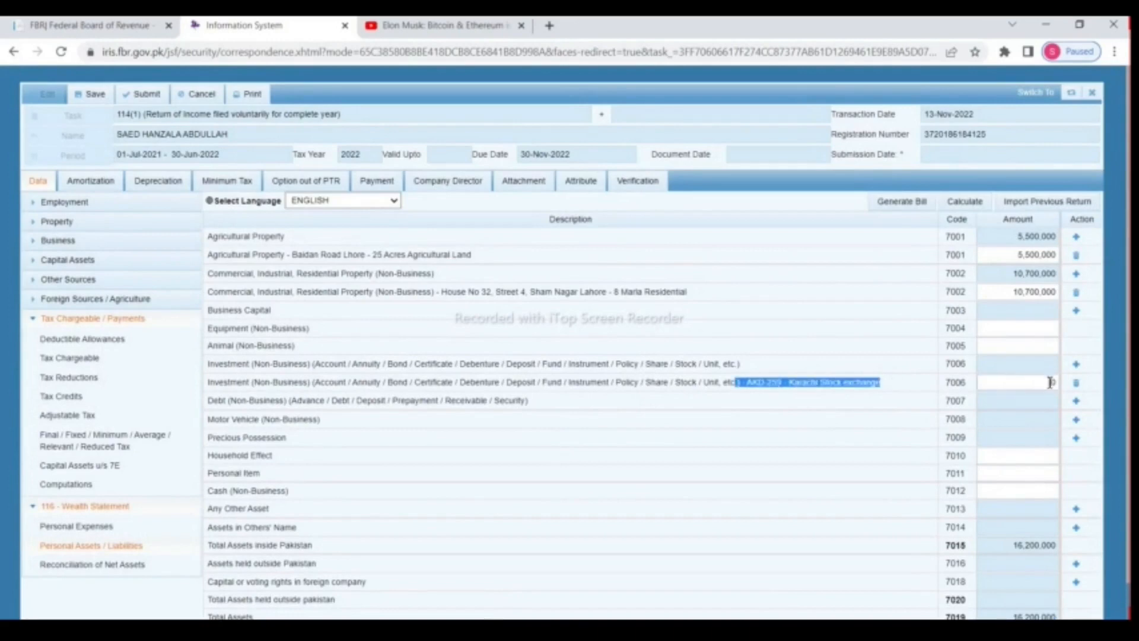
{"action": "left_click_drag", "start_coordinate": [1037, 385], "coordinate": [1070, 390]}
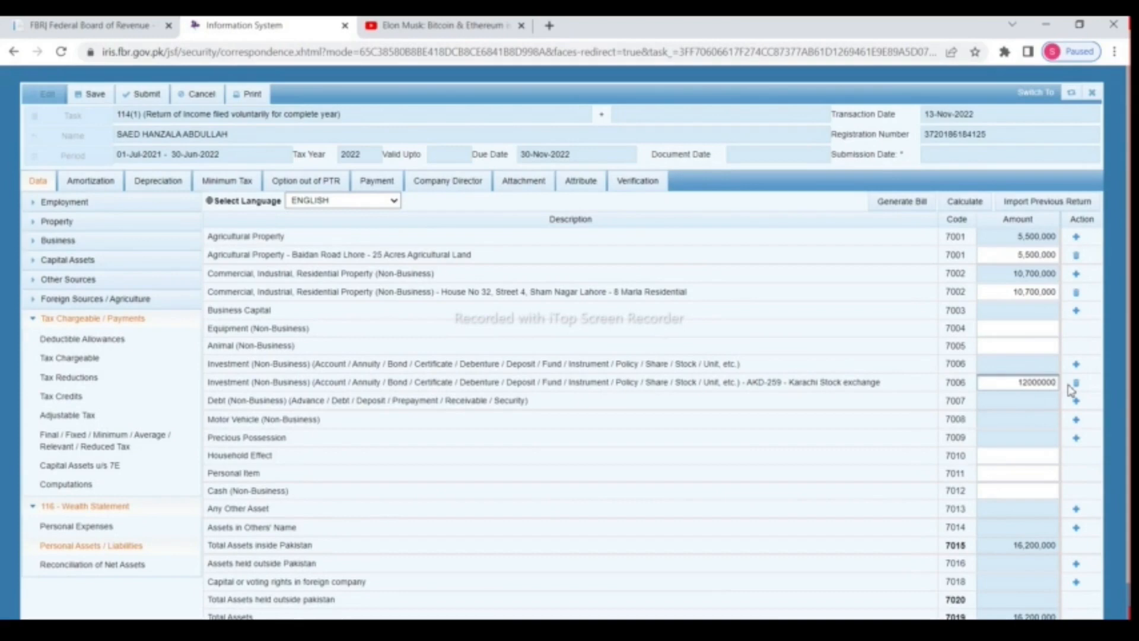
{"action": "left_click", "coordinate": [959, 205]}
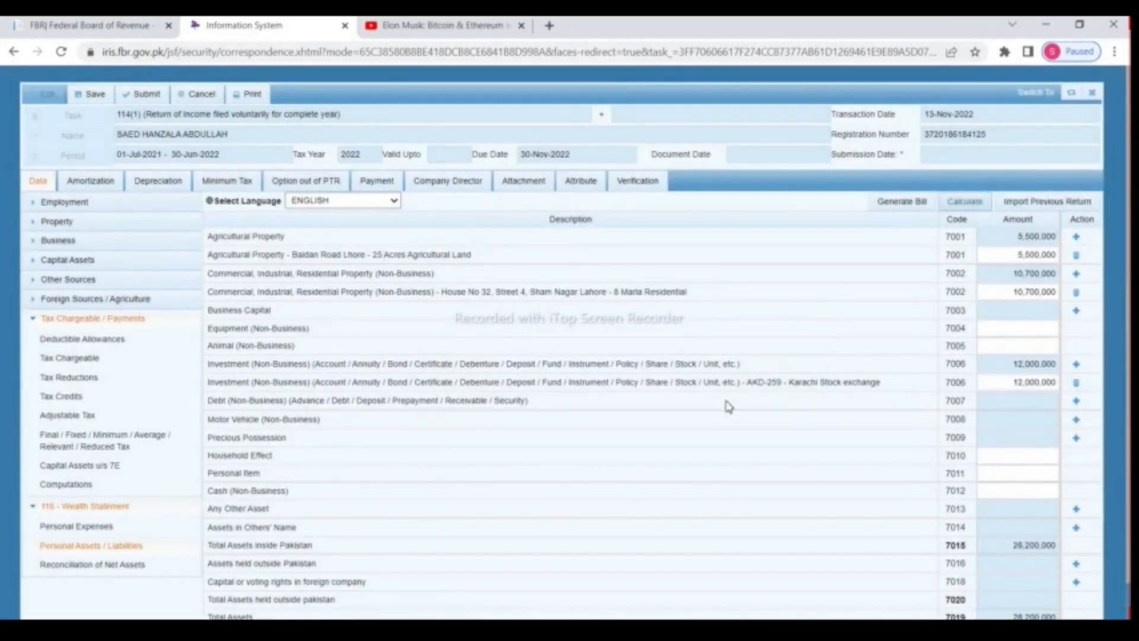
{"action": "scroll", "coordinate": [835, 384], "scroll_direction": "down", "scroll_amount": 1}
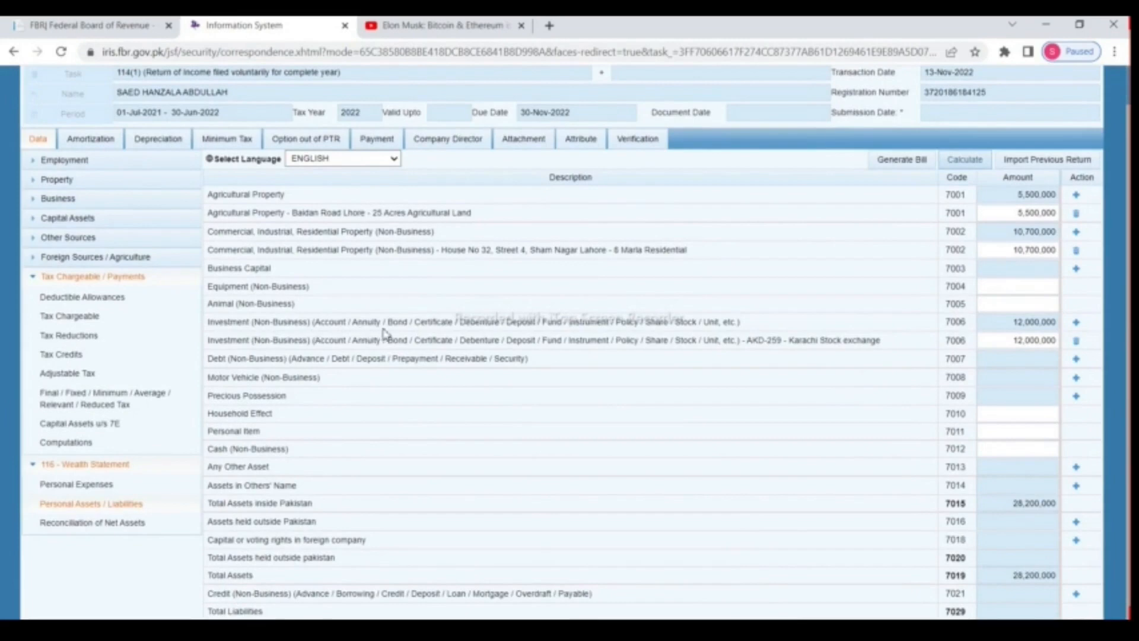
Step: Add the Habib Bank saving account under Investment 7006 at 2,547,000, reaching 30,747,000 total assets
{"action": "left_click_drag", "start_coordinate": [314, 325], "coordinate": [357, 326]}
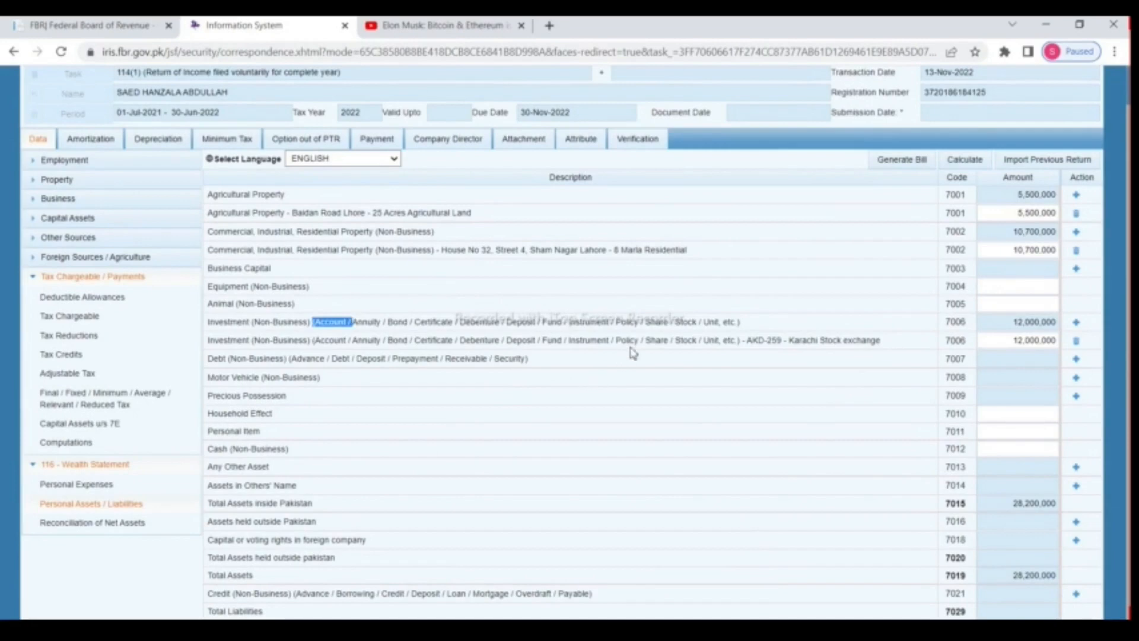
{"action": "left_click_drag", "start_coordinate": [650, 323], "coordinate": [700, 321]}
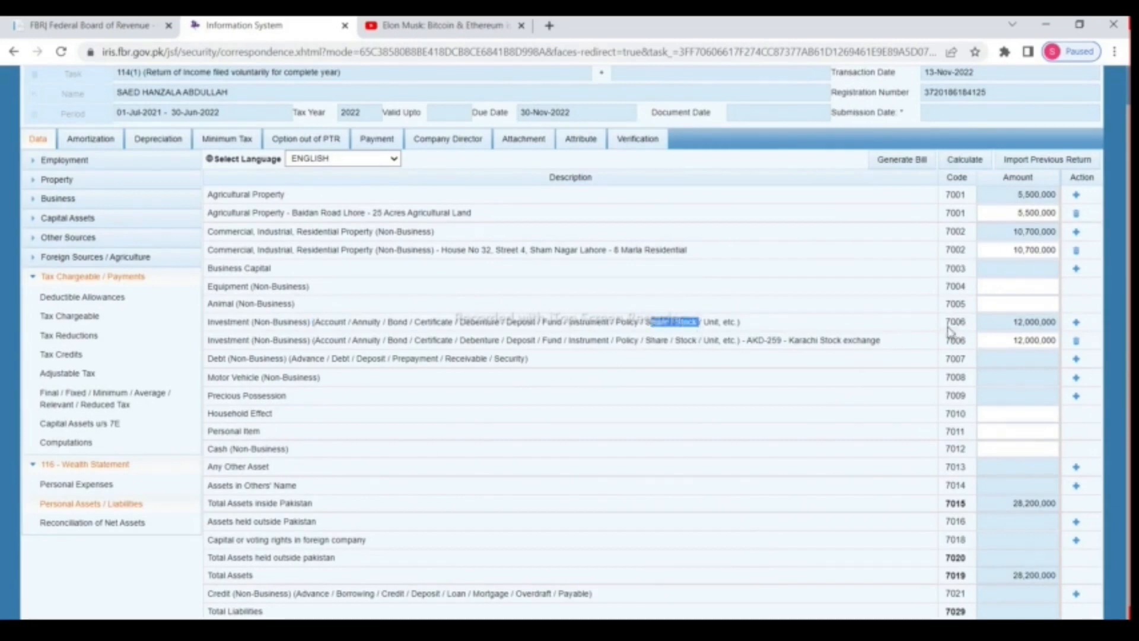
{"action": "left_click", "coordinate": [1078, 323]}
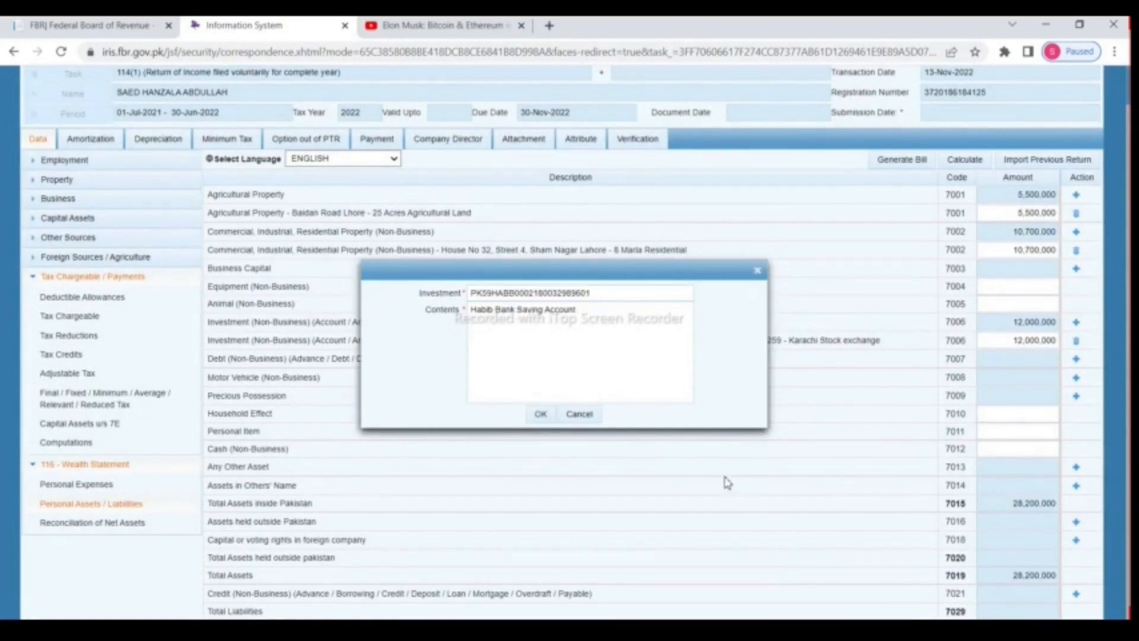
{"action": "left_click", "coordinate": [541, 415]}
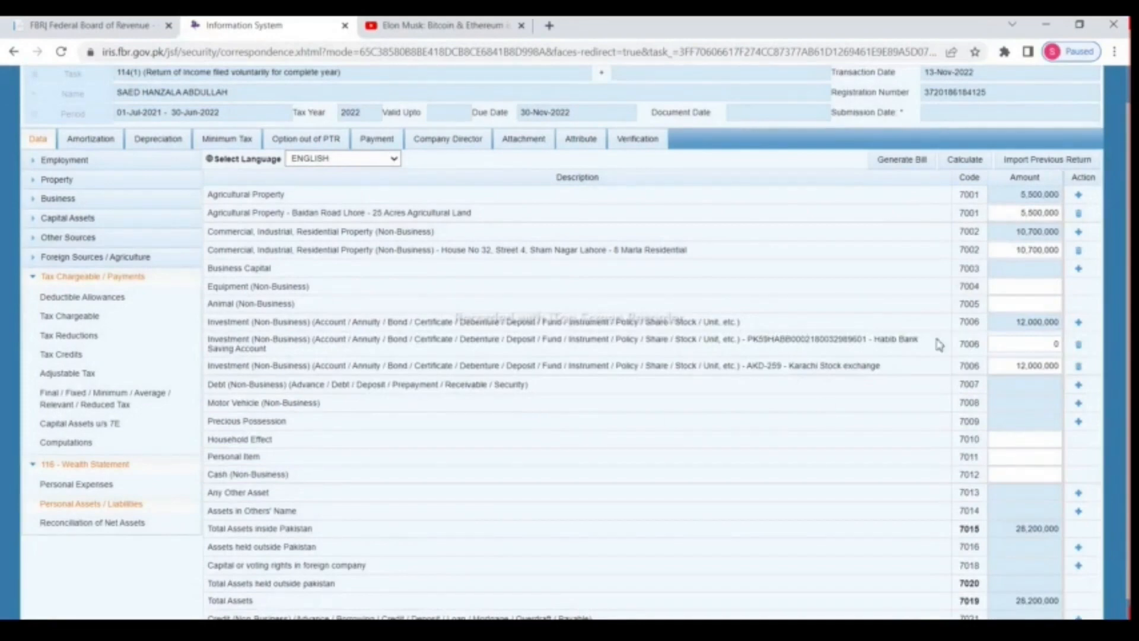
{"action": "left_click", "coordinate": [1044, 344]}
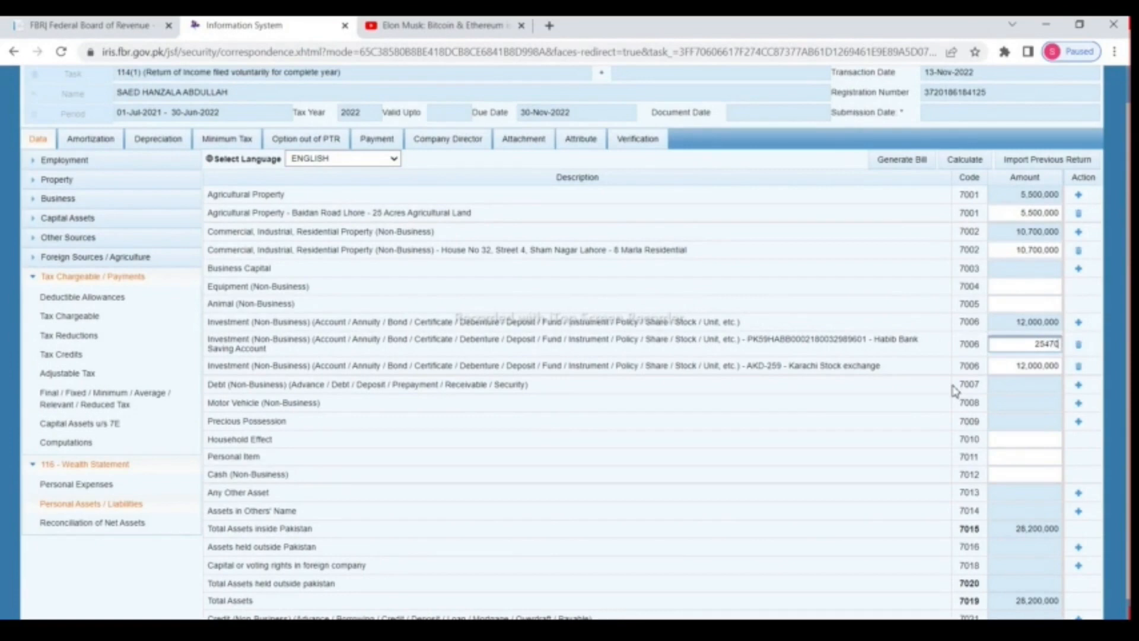
{"action": "type", "text": "00"}
{"action": "left_click", "coordinate": [965, 160]}
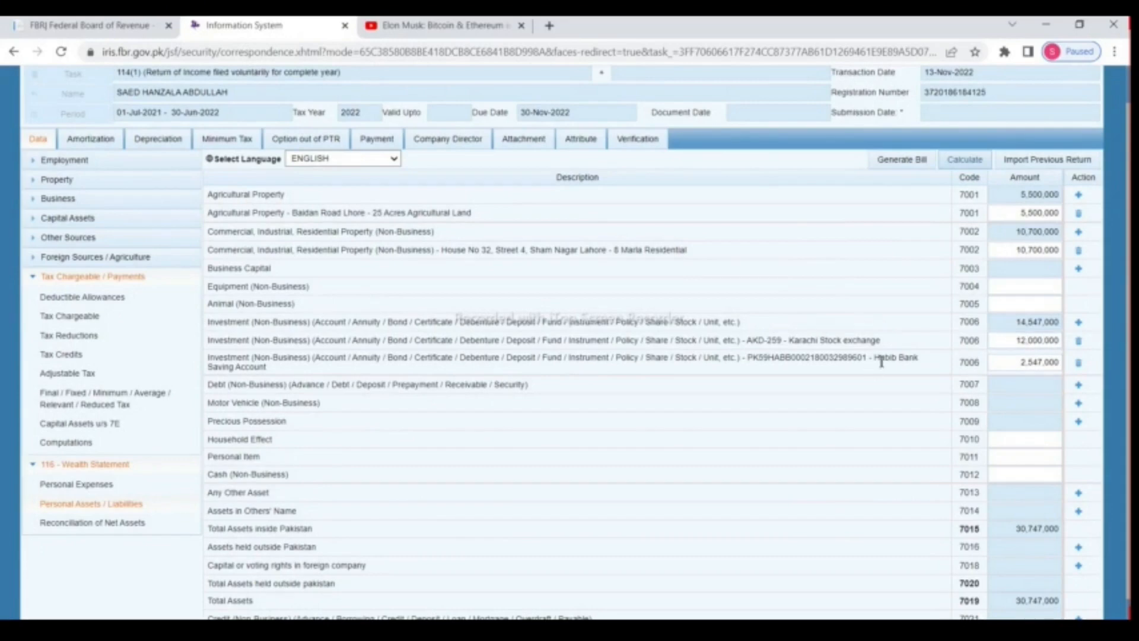
{"action": "scroll", "coordinate": [881, 361], "scroll_direction": "down", "scroll_amount": 1}
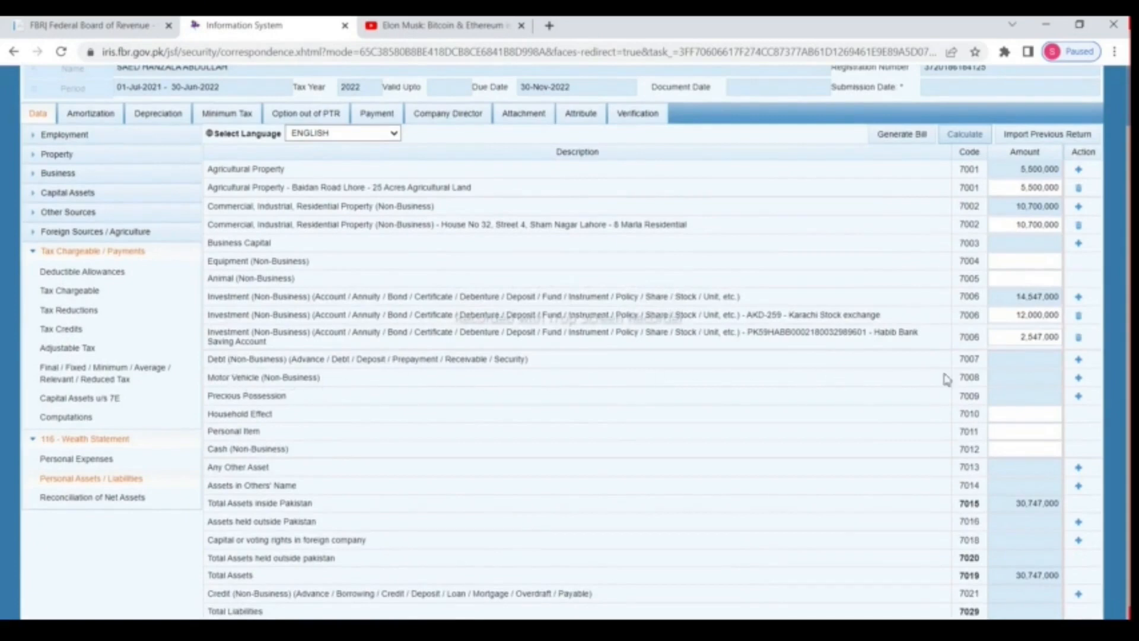
Step: Add a Mercedes motor vehicle worth 17,000,000 and recalculate total assets to 47,747,000
{"action": "left_click", "coordinate": [1079, 378]}
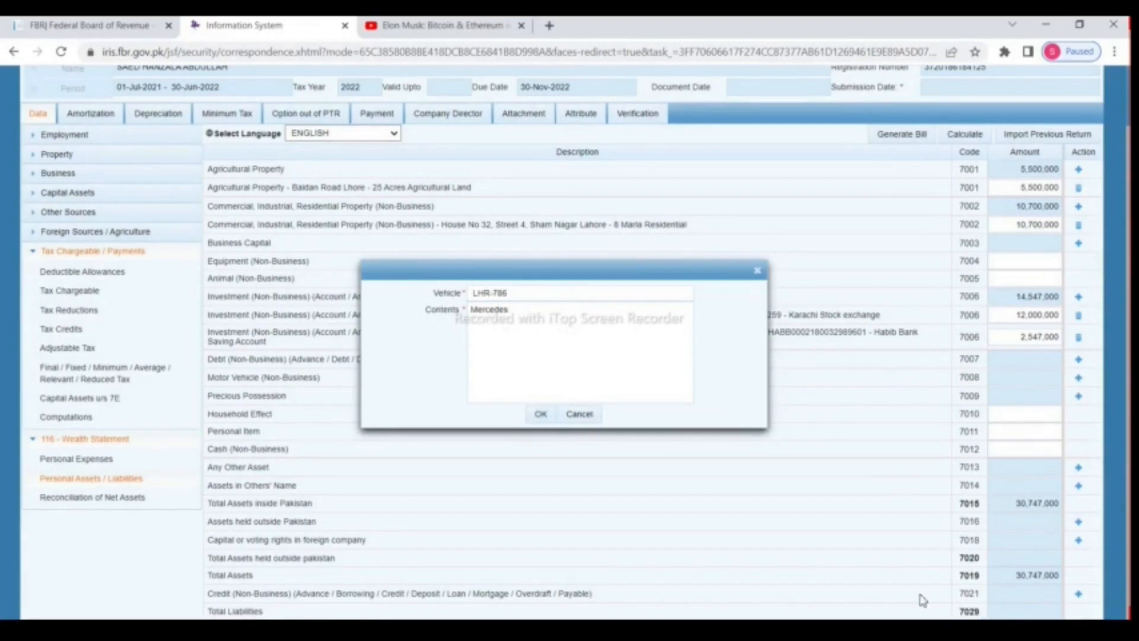
{"action": "left_click", "coordinate": [543, 416]}
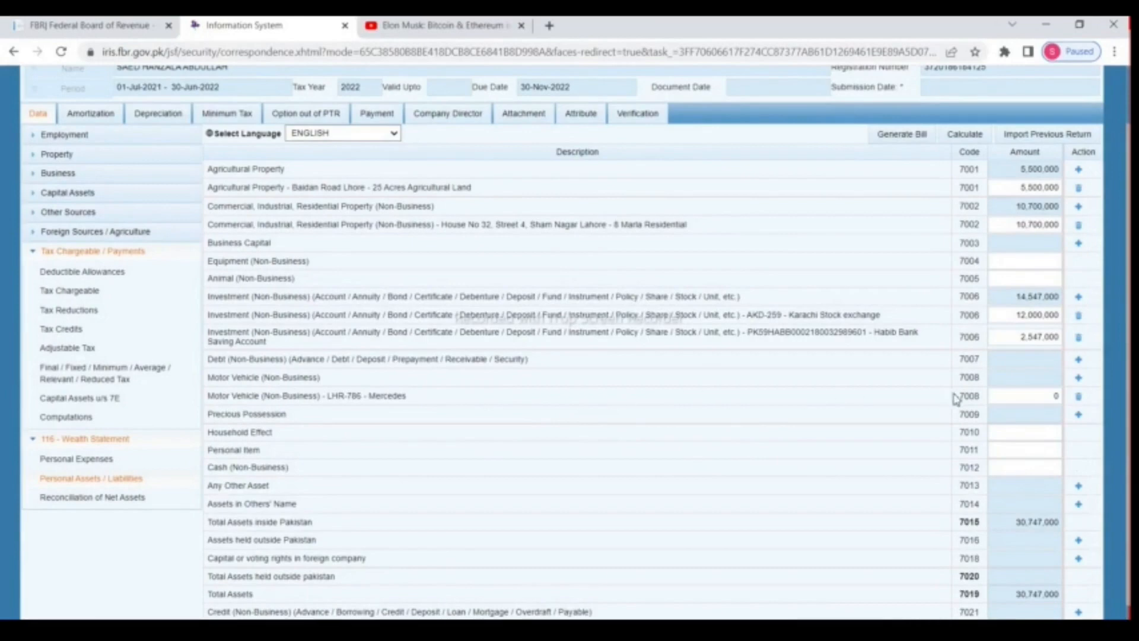
{"action": "left_click", "coordinate": [1055, 396]}
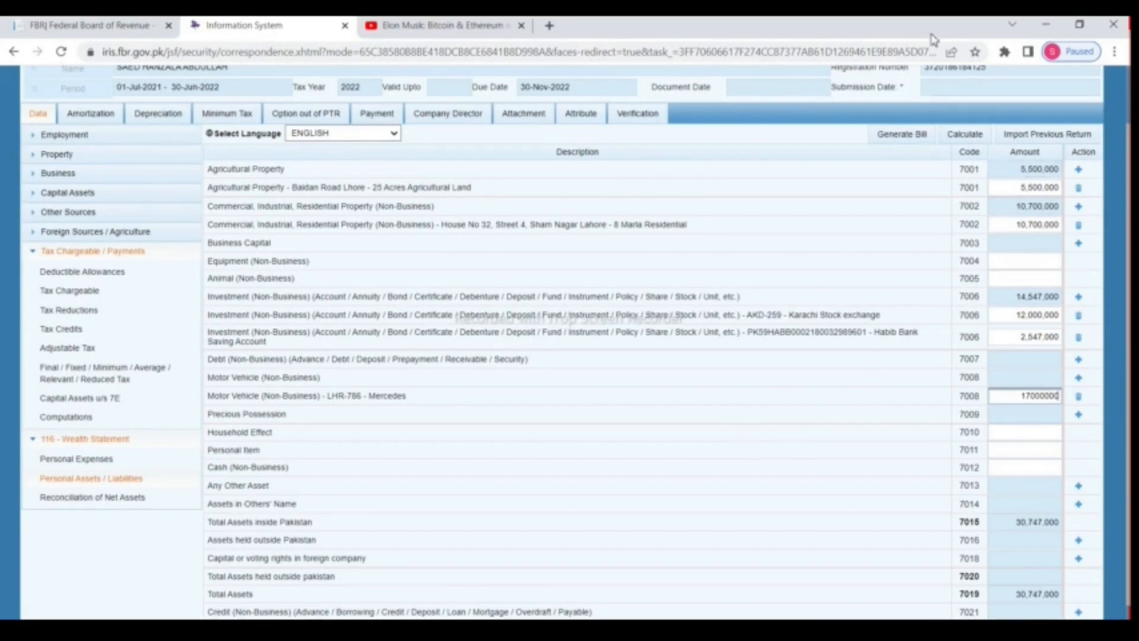
{"action": "left_click", "coordinate": [964, 136]}
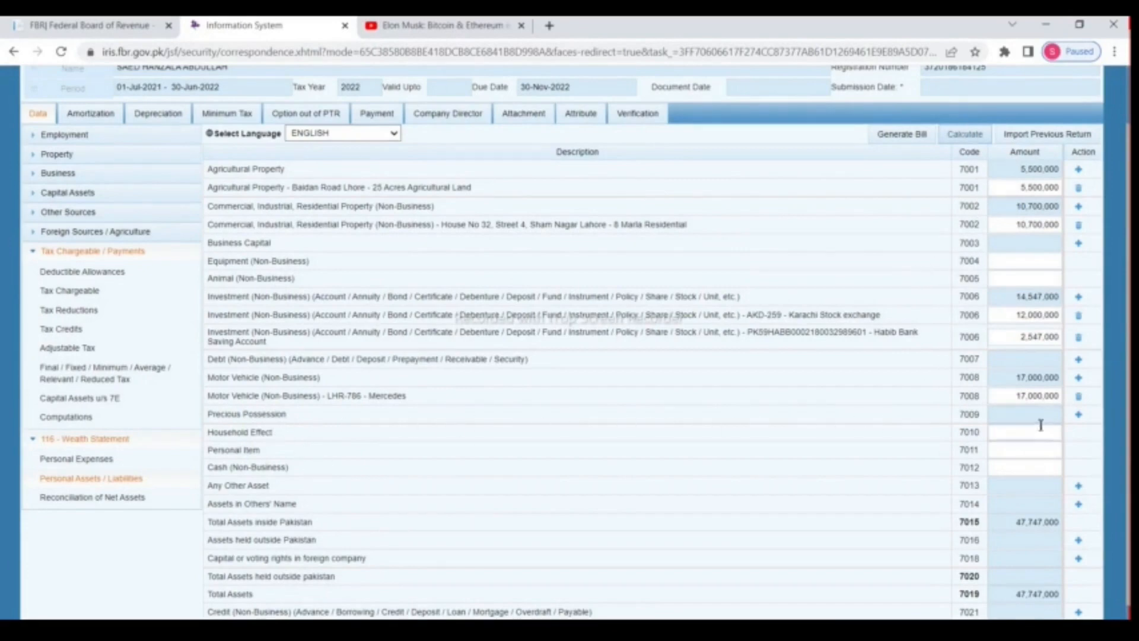
{"action": "left_click", "coordinate": [1079, 414]}
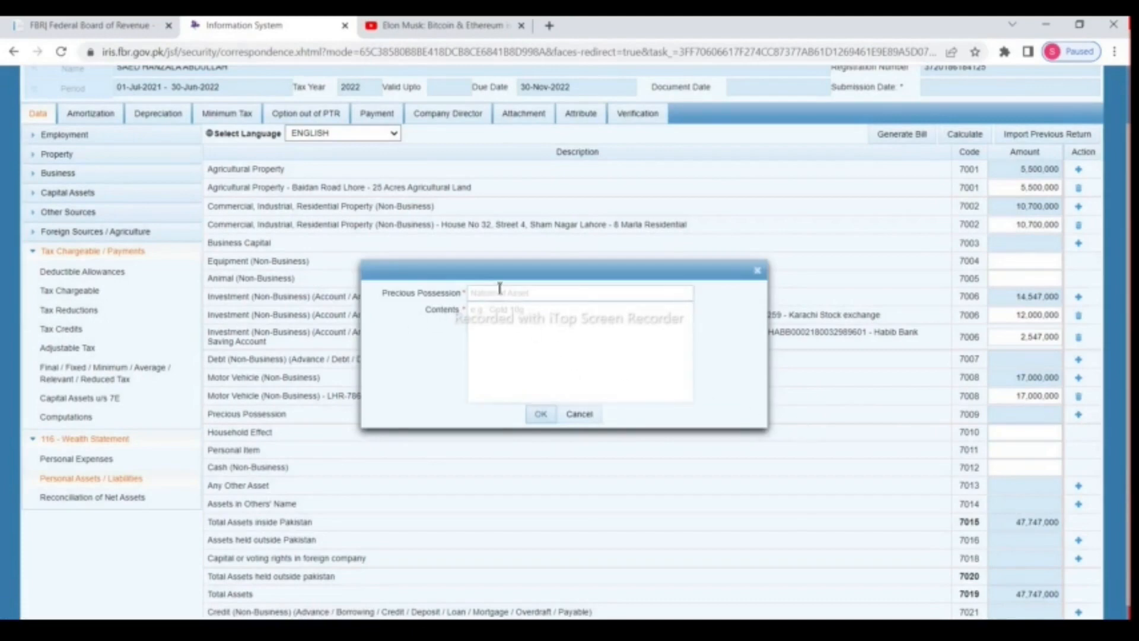
Step: Record 200 Gms of Gold worth 1,400,000 as a precious possession and recalculate to 49,147,000
{"action": "left_click", "coordinate": [553, 292]}
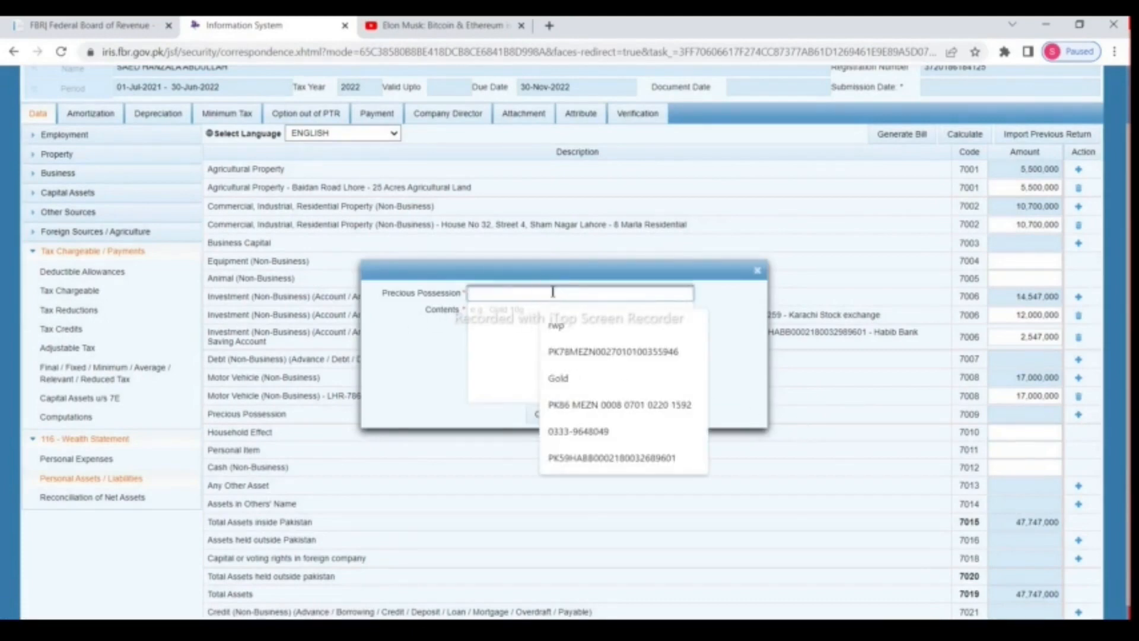
{"action": "type", "text": "Gol"}
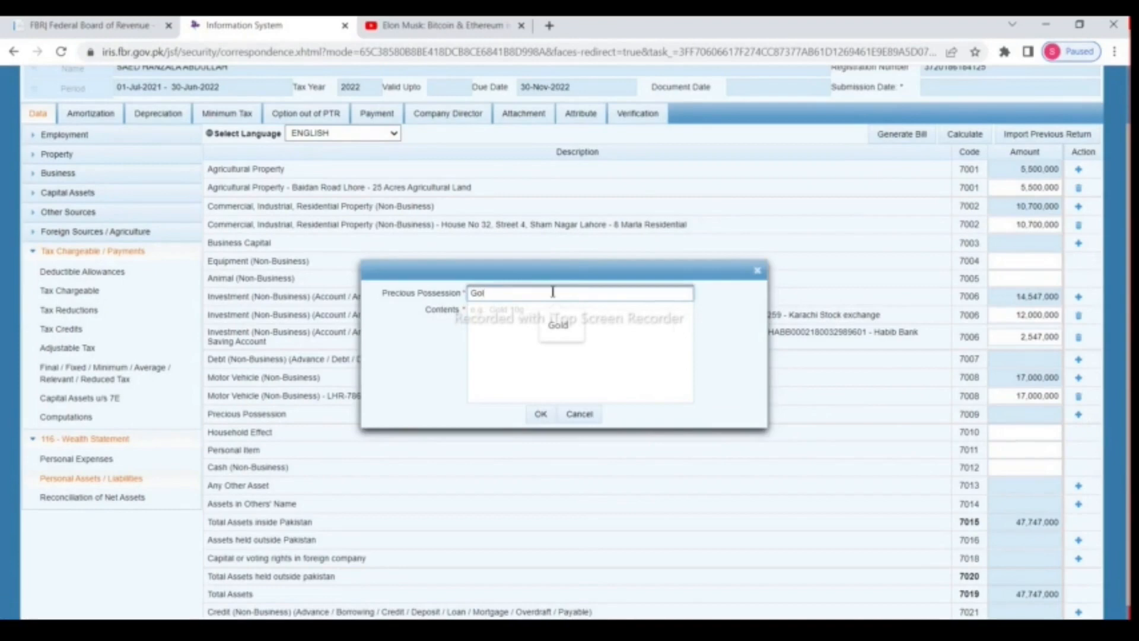
{"action": "type", "text": "d"}
{"action": "left_click", "coordinate": [554, 310]}
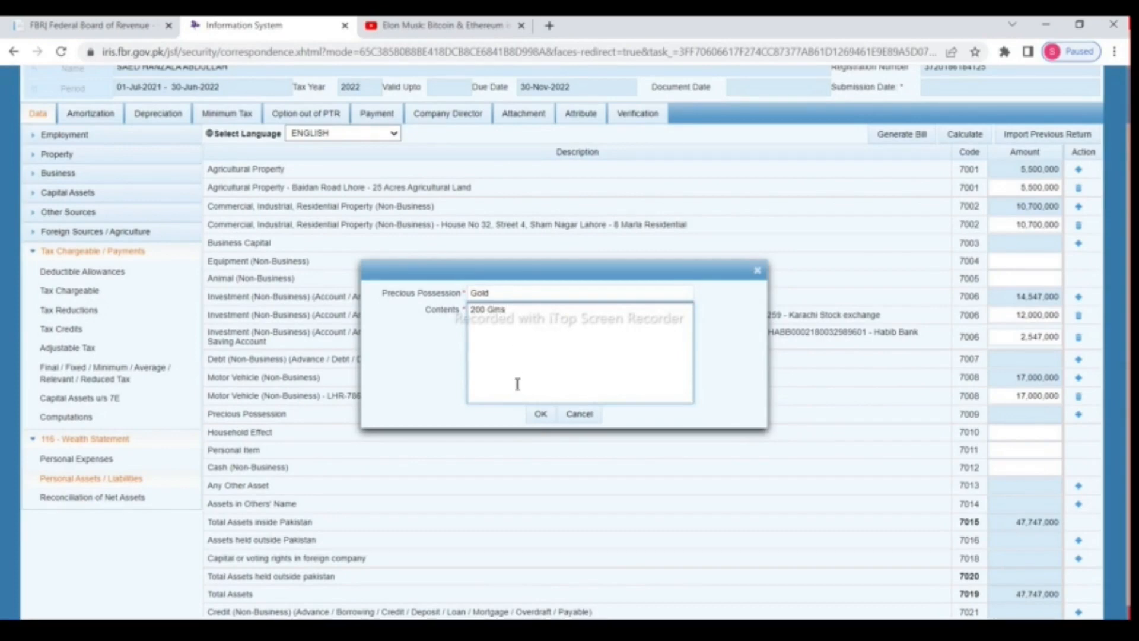
{"action": "left_click", "coordinate": [539, 414]}
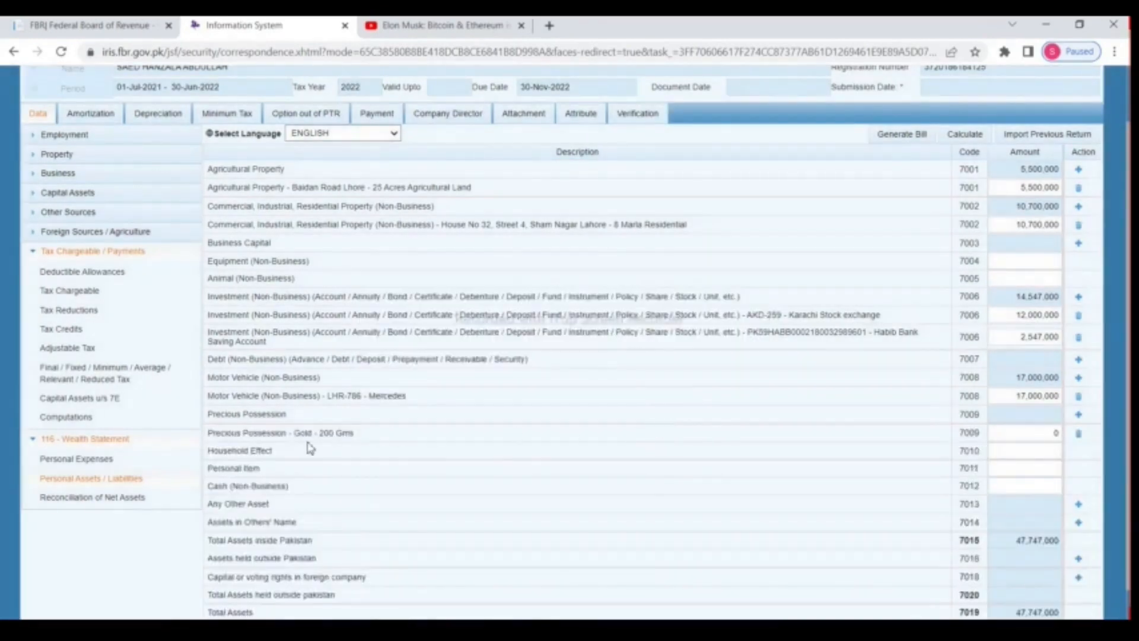
{"action": "left_click", "coordinate": [1037, 434]}
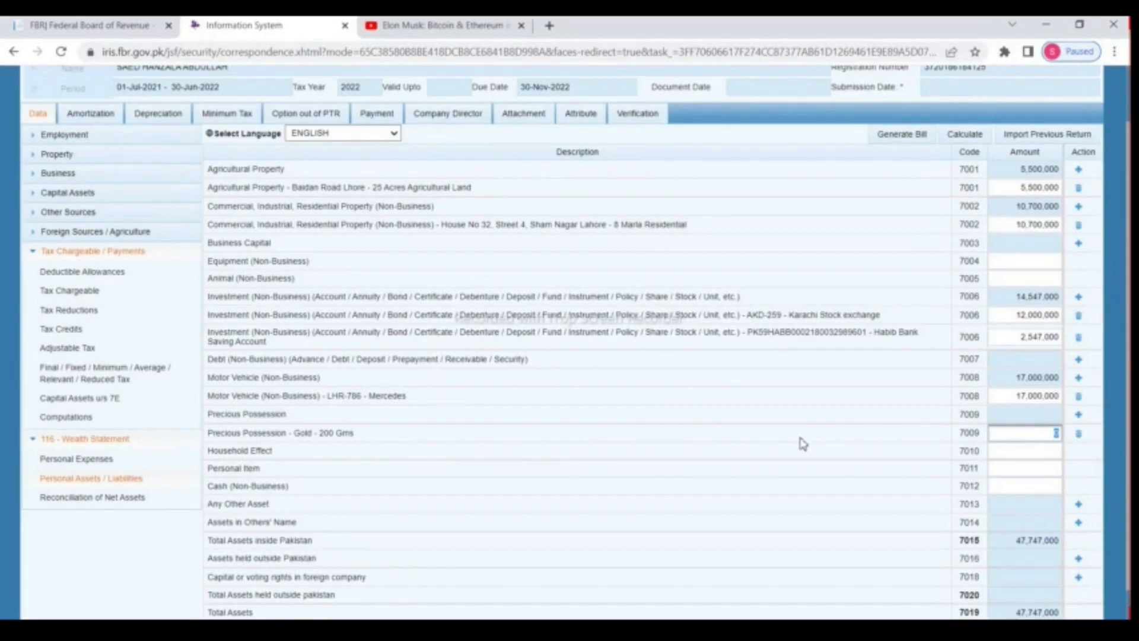
{"action": "type", "text": "1400000"}
{"action": "left_click", "coordinate": [967, 136]}
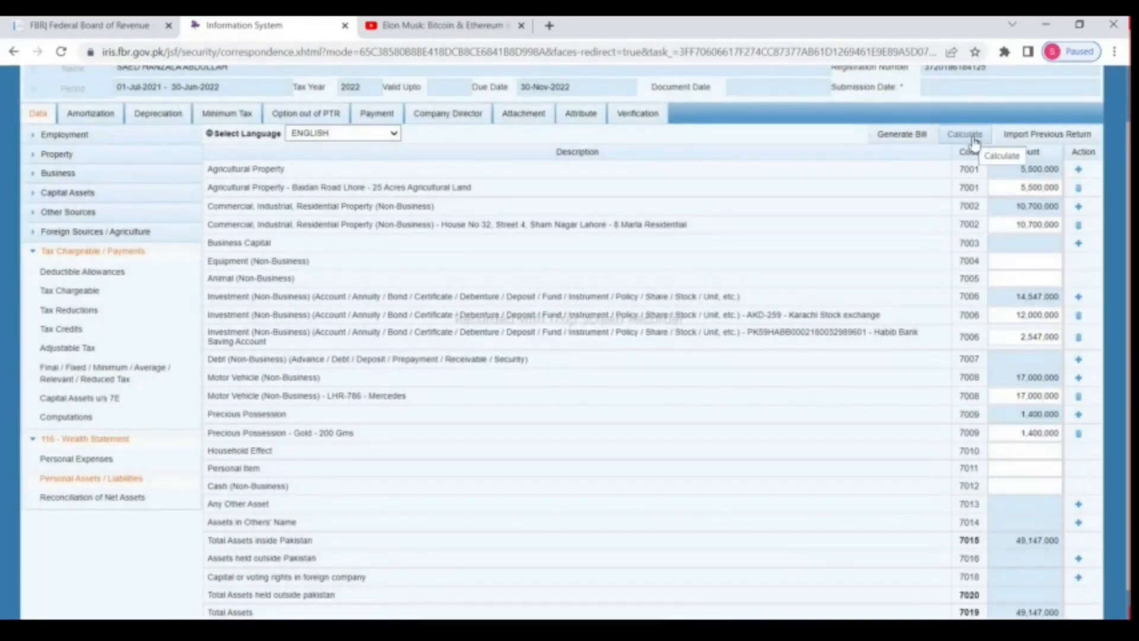
Step: Enter 300,000 as the Personal Item (7011) amount and recalculate totals
{"action": "scroll", "coordinate": [326, 499], "scroll_direction": "down", "scroll_amount": 1}
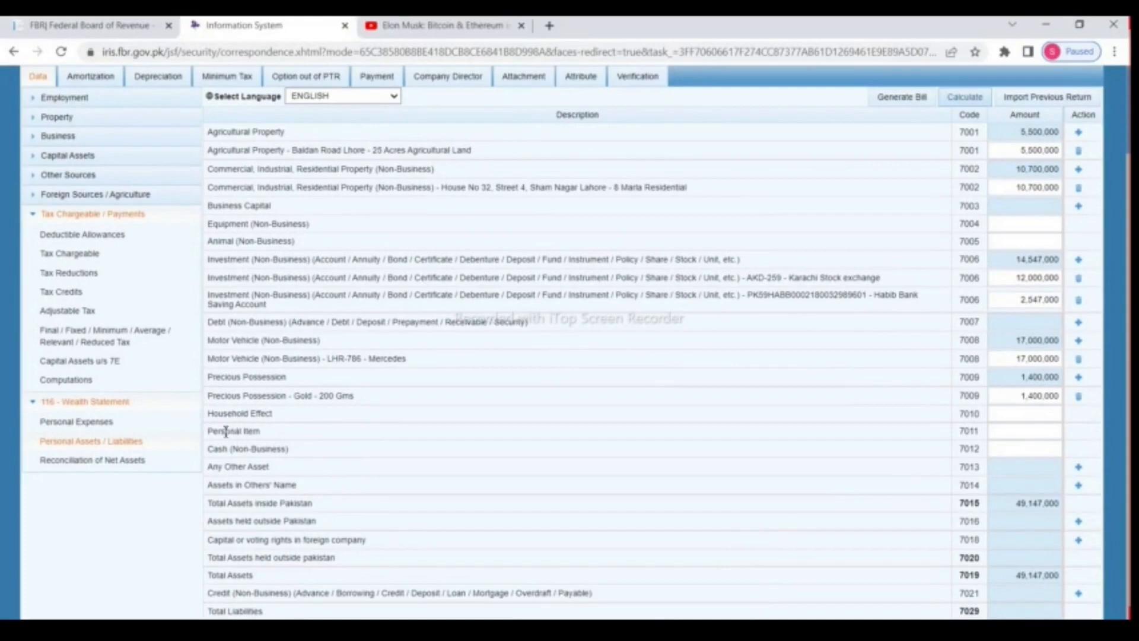
{"action": "left_click_drag", "start_coordinate": [213, 431], "coordinate": [267, 433]}
{"action": "left_click", "coordinate": [1025, 433]}
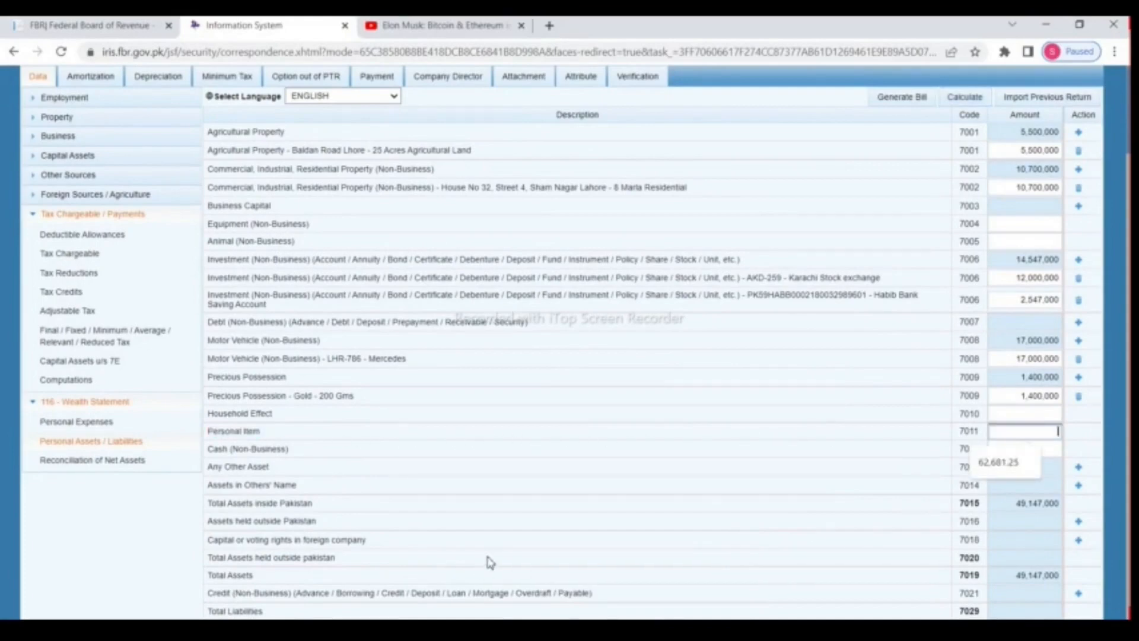
{"action": "type", "text": "30000"}
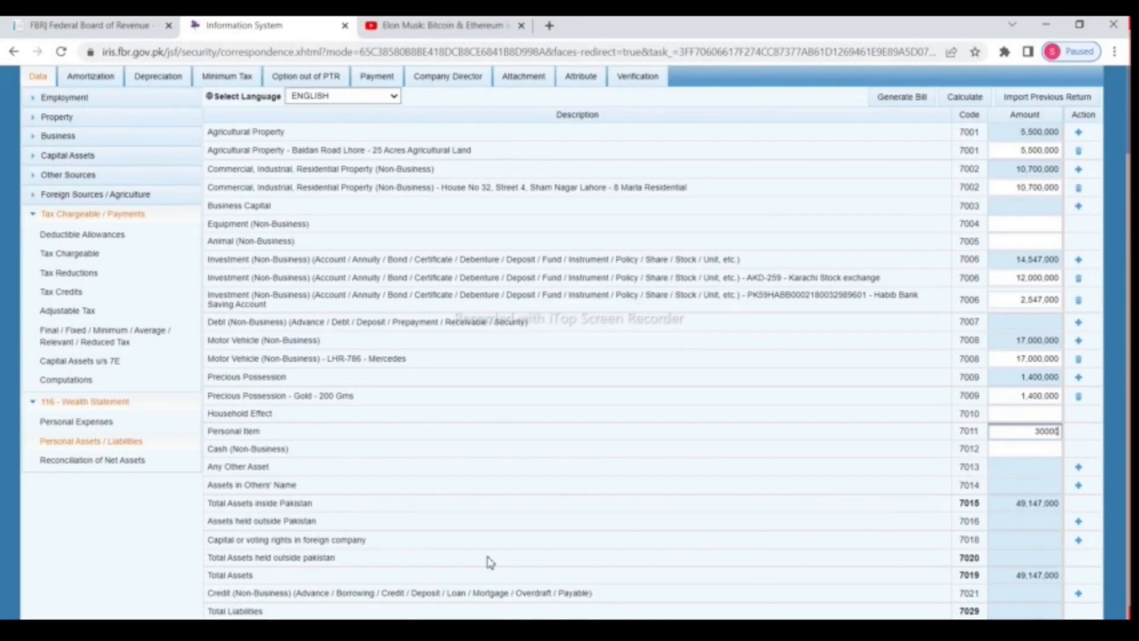
{"action": "type", "text": ",000"}
{"action": "left_click", "coordinate": [965, 96]}
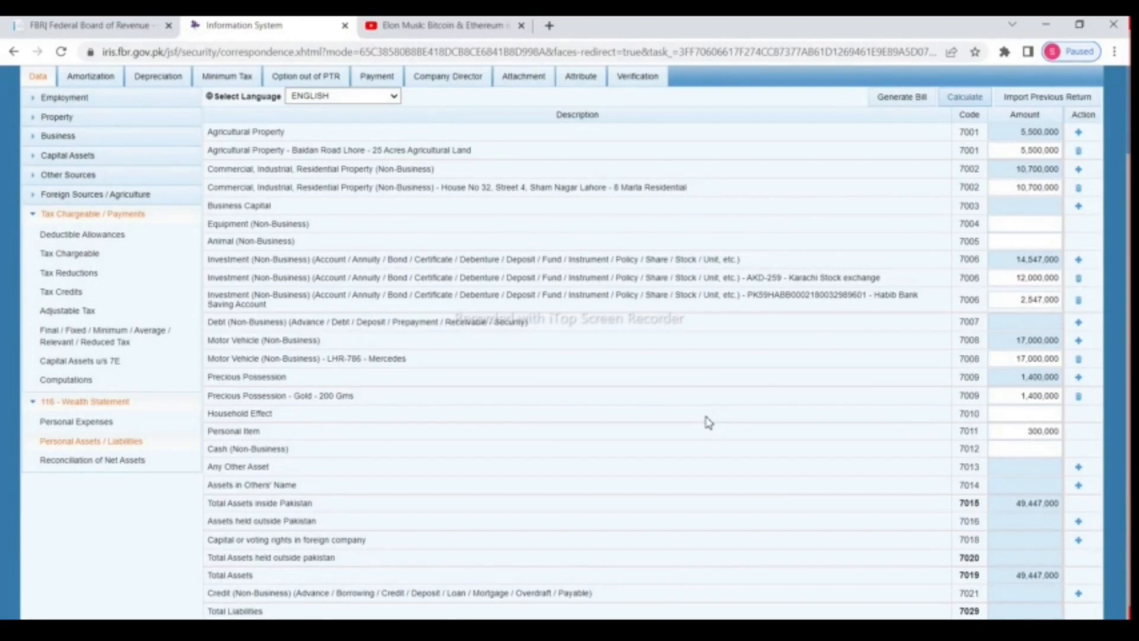
Step: Enter 270,000 as Cash (7012) and recalculate total assets to 49,717,000
{"action": "triple_click", "coordinate": [227, 450]}
{"action": "left_click", "coordinate": [998, 449]}
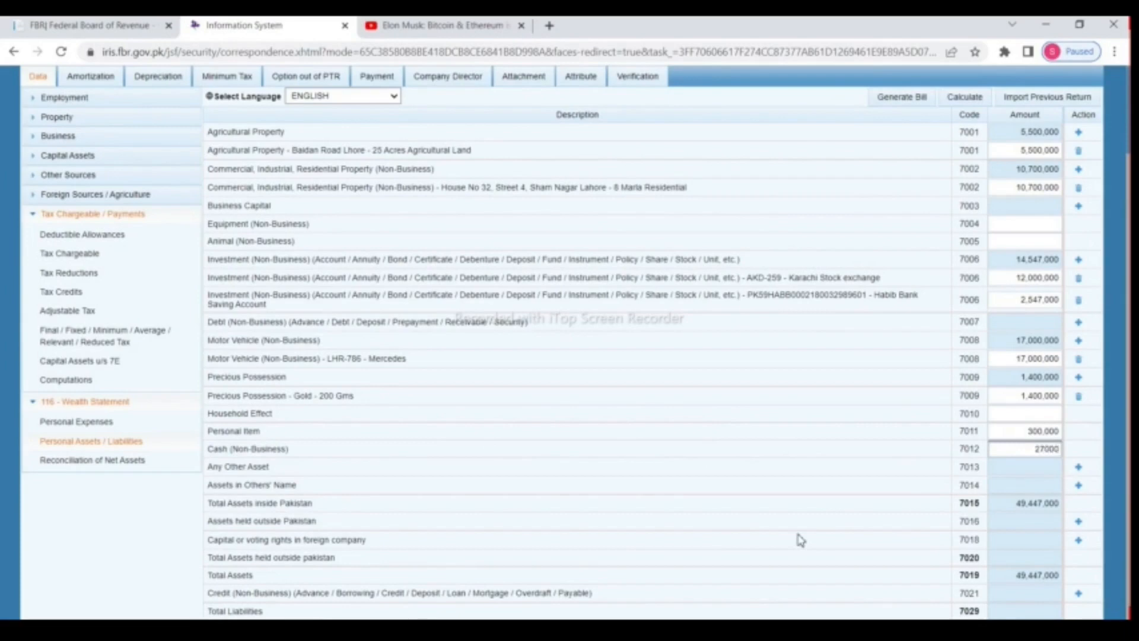
{"action": "scroll", "coordinate": [804, 534], "scroll_direction": "up", "scroll_amount": 2}
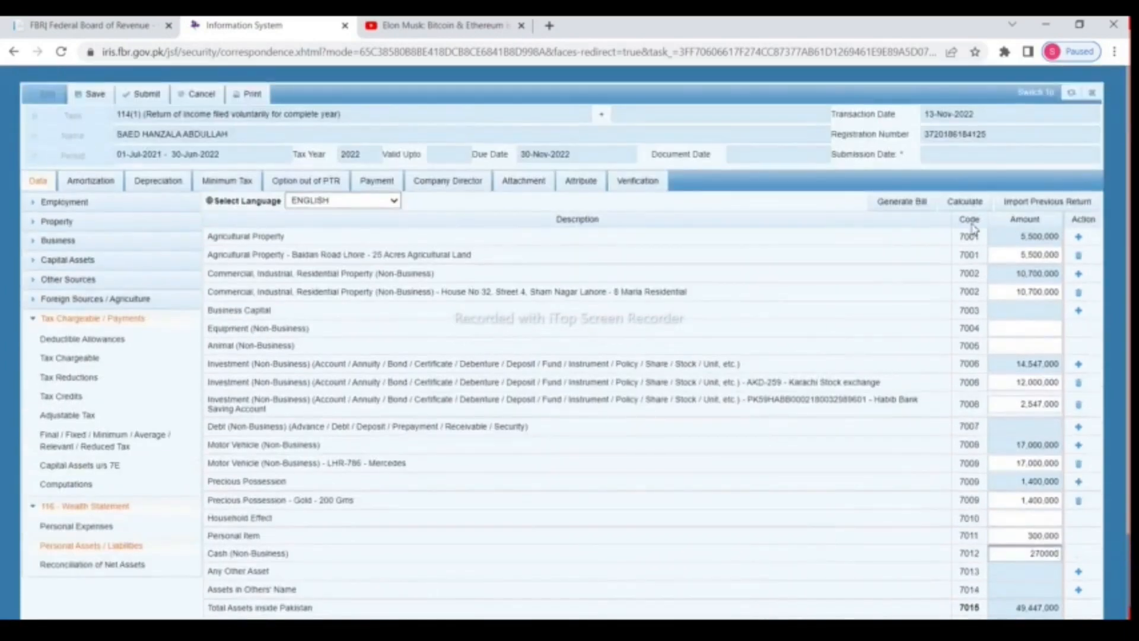
{"action": "left_click", "coordinate": [964, 202]}
{"action": "left_click", "coordinate": [964, 202]}
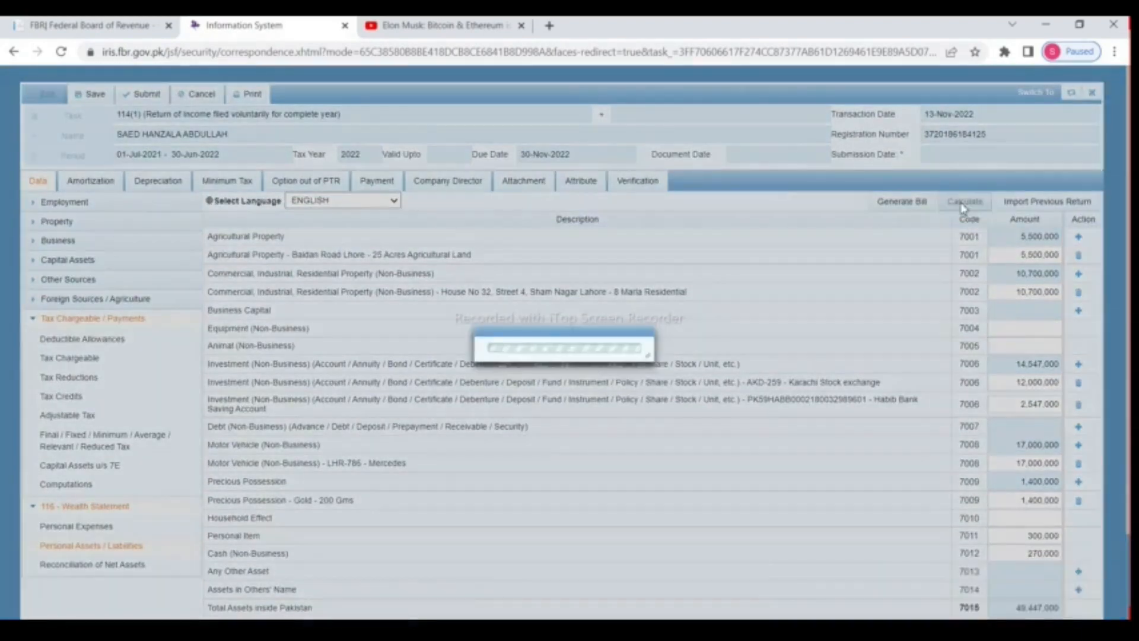
Step: Check the Reconciliation of Net Assets, then return to personal assets and liabilities
{"action": "scroll", "coordinate": [949, 220], "scroll_direction": "down", "scroll_amount": 2}
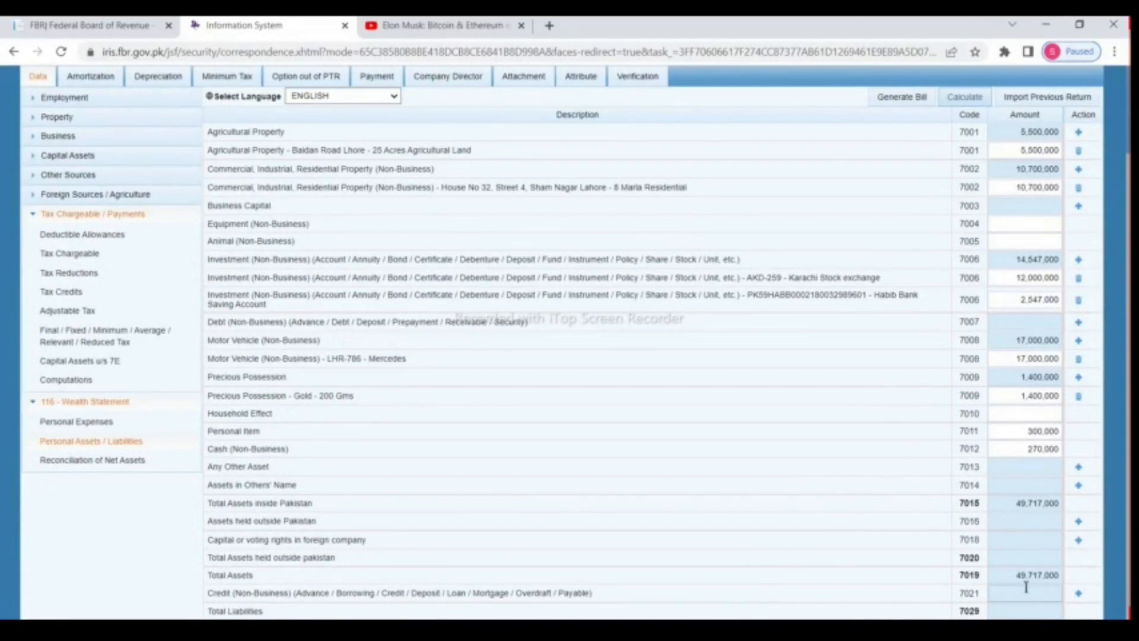
{"action": "left_click", "coordinate": [92, 460]}
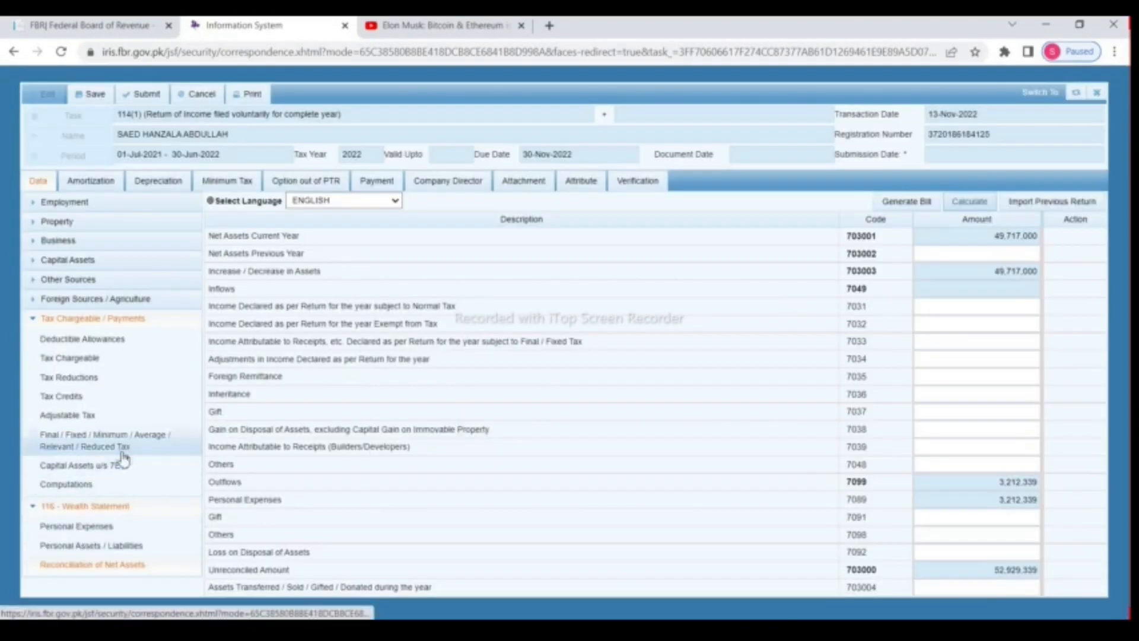
{"action": "left_click", "coordinate": [95, 546]}
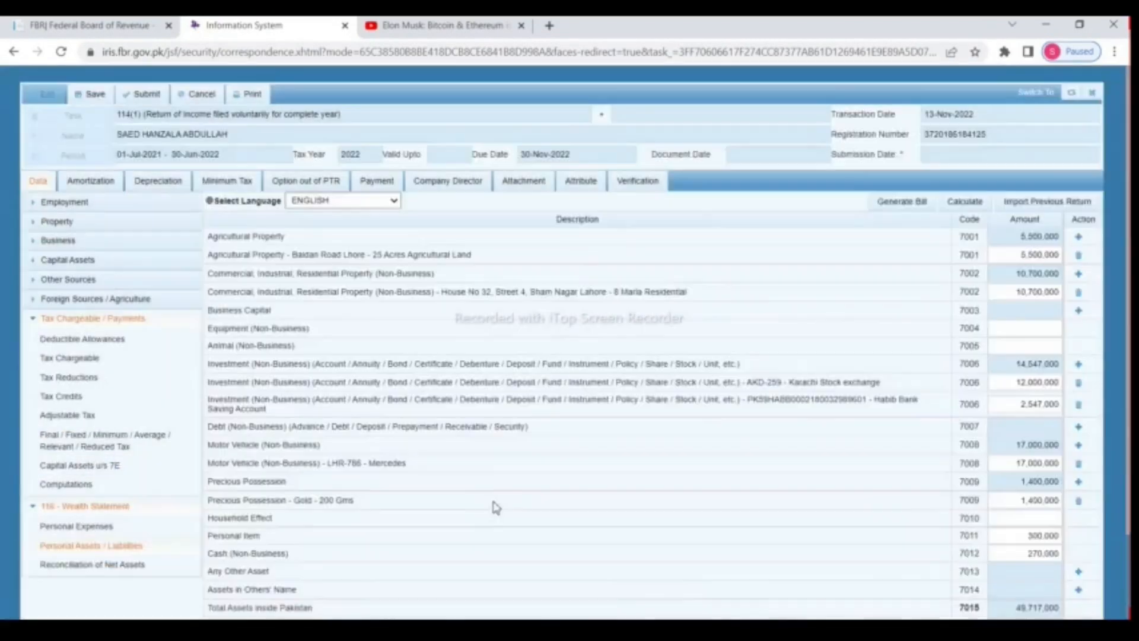
{"action": "scroll", "coordinate": [620, 466], "scroll_direction": "down", "scroll_amount": 2}
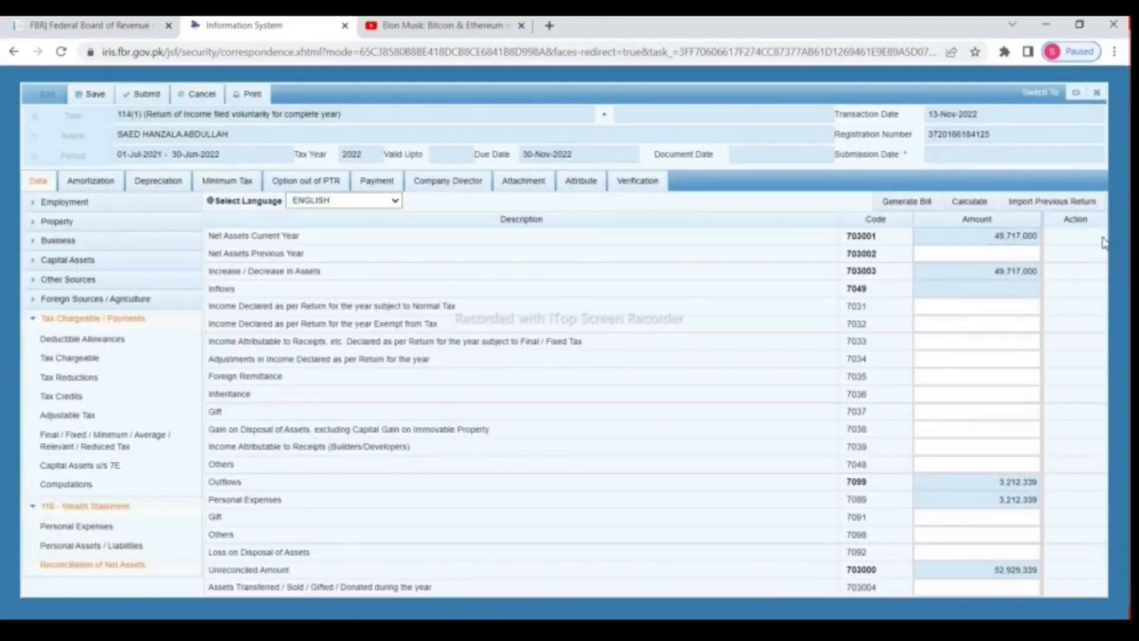
Step: Paste 44,866,815 as previous year's net assets and recalculate the reconciliation
{"action": "right_click", "coordinate": [950, 257]}
{"action": "left_click", "coordinate": [987, 366]}
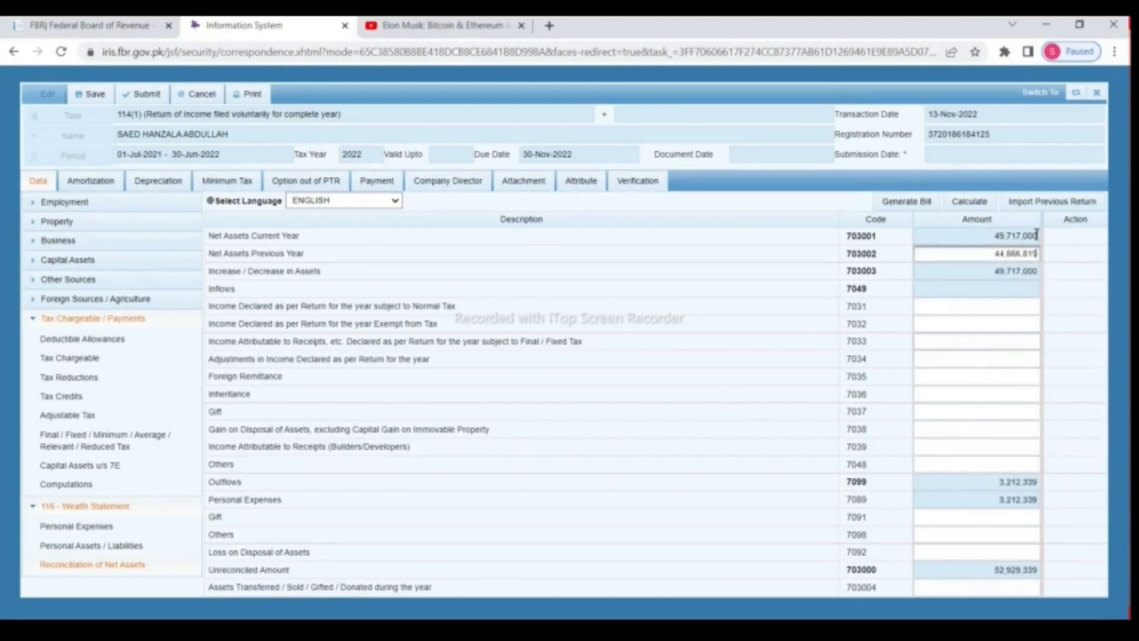
{"action": "left_click", "coordinate": [972, 202]}
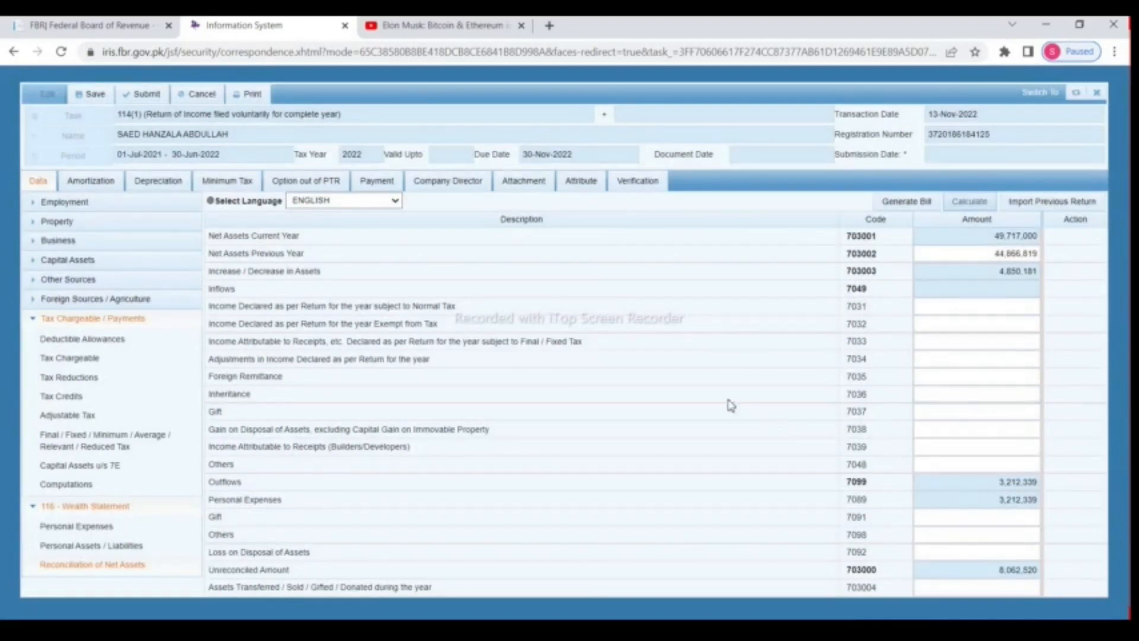
{"action": "left_click_drag", "start_coordinate": [250, 305], "coordinate": [479, 305]}
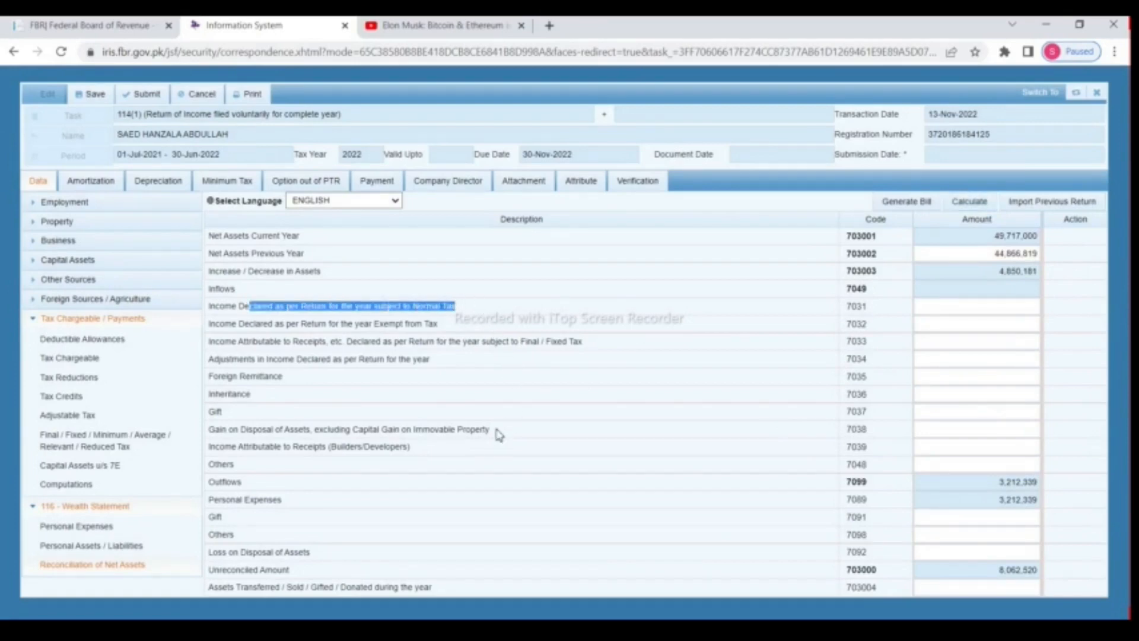
Step: Copy the Taxable Income value 3,150,500 from the tax computations
{"action": "left_click", "coordinate": [85, 485]}
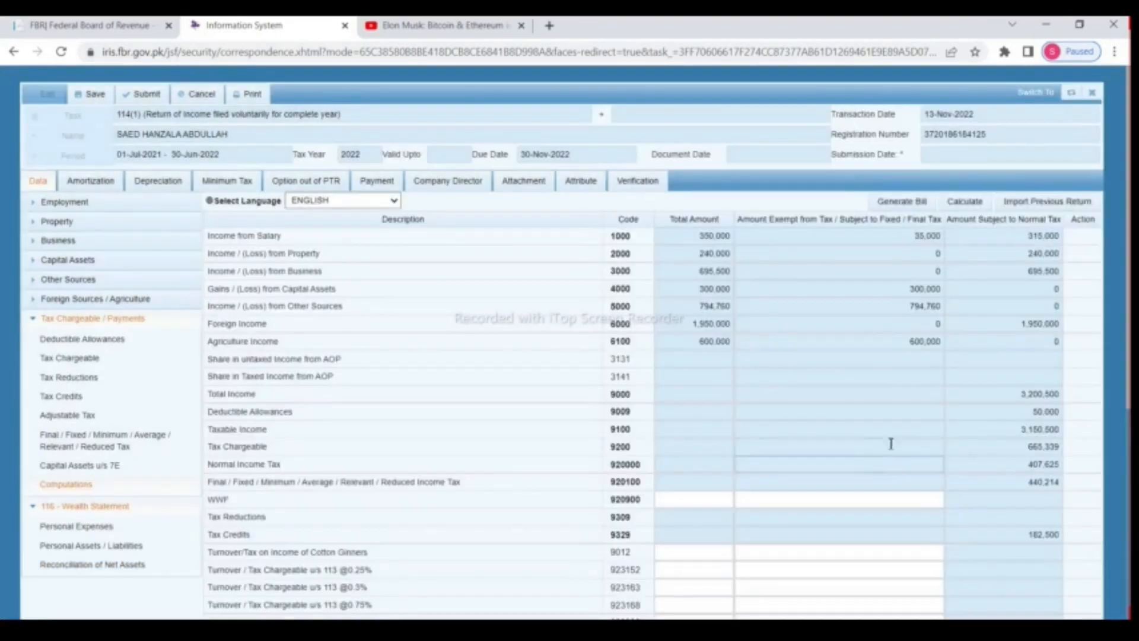
{"action": "left_click_drag", "start_coordinate": [1006, 429], "coordinate": [1090, 432]}
{"action": "right_click", "coordinate": [1042, 430]}
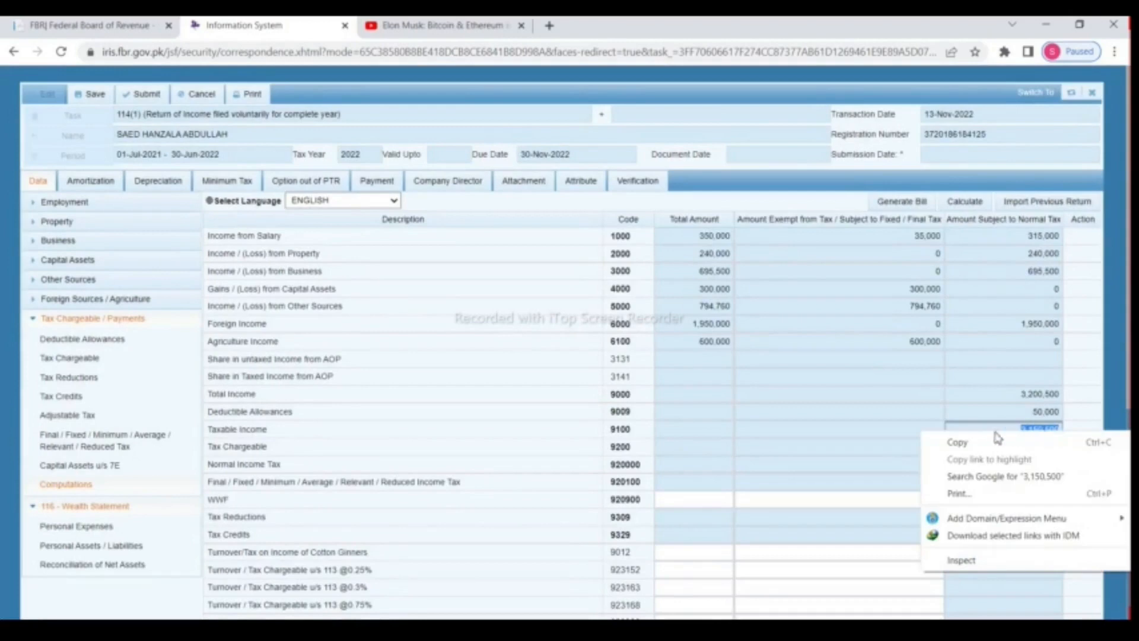
{"action": "left_click", "coordinate": [980, 439]}
{"action": "right_click", "coordinate": [1038, 433]}
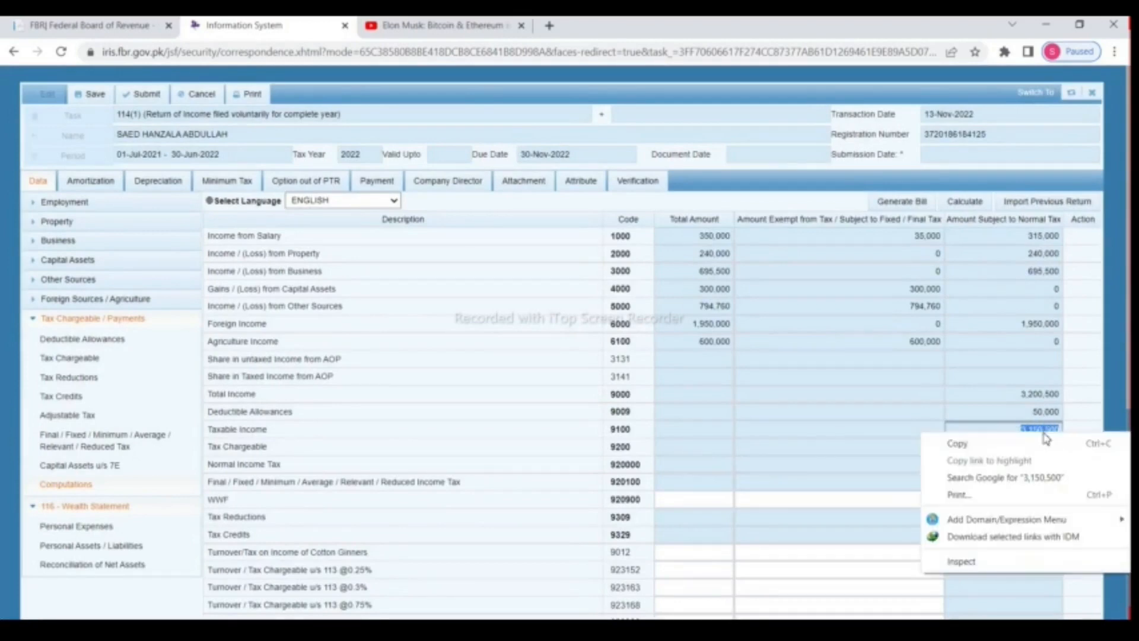
{"action": "left_click", "coordinate": [1003, 444]}
Step: Paste 3,150,500 into 7031 and recalculate, leaving 4,912,020 unreconciled
{"action": "left_click", "coordinate": [170, 564]}
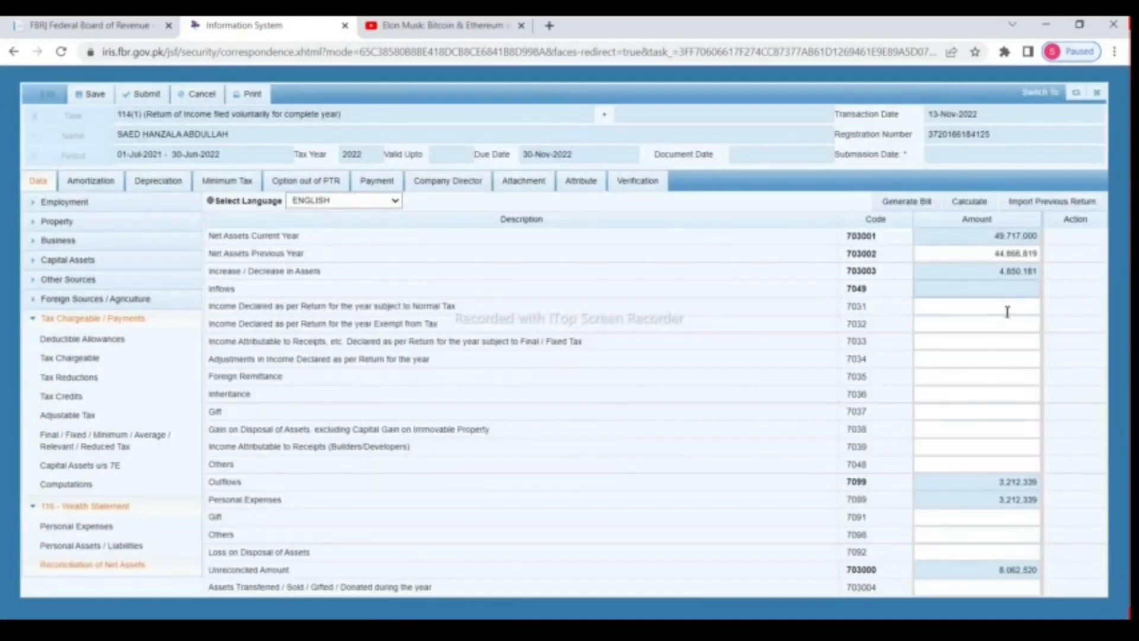
{"action": "right_click", "coordinate": [1007, 309]}
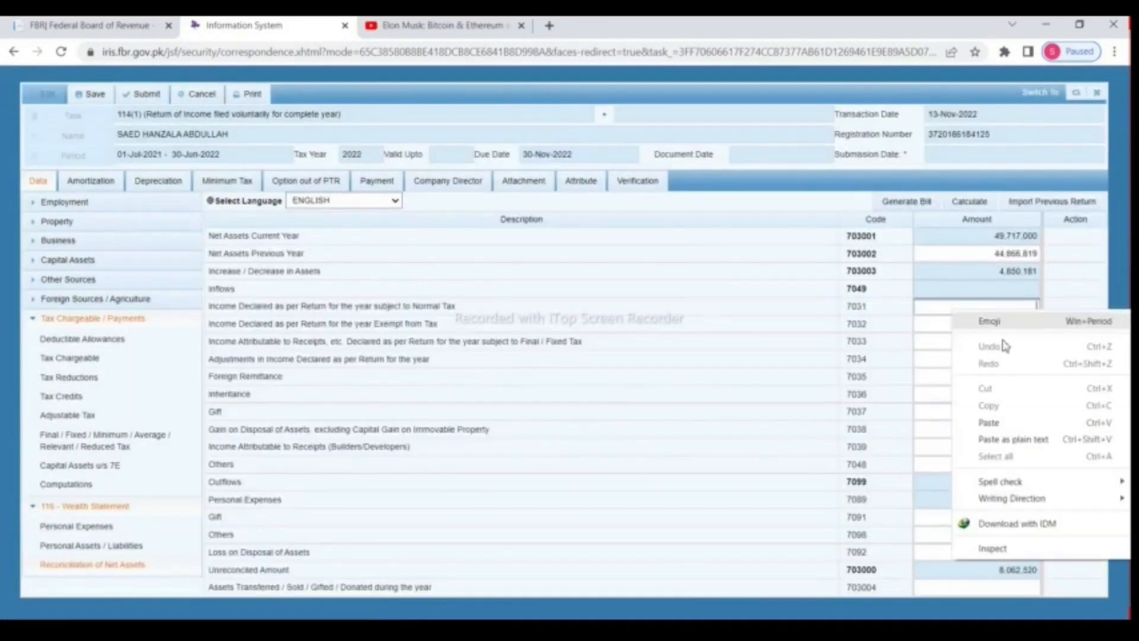
{"action": "left_click", "coordinate": [988, 422]}
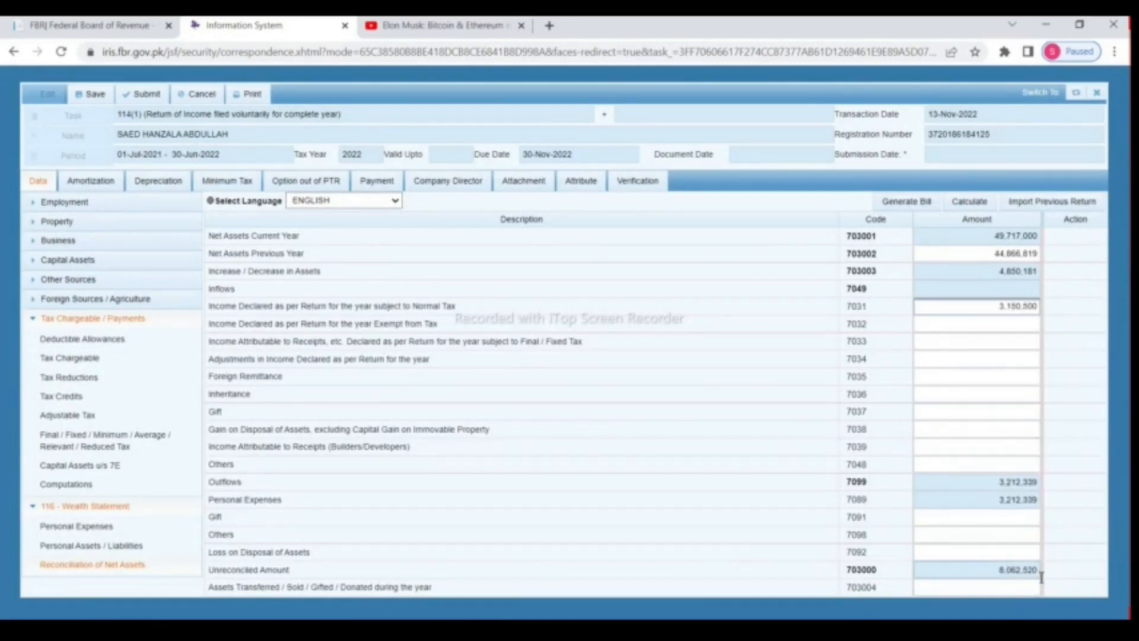
{"action": "left_click", "coordinate": [971, 202]}
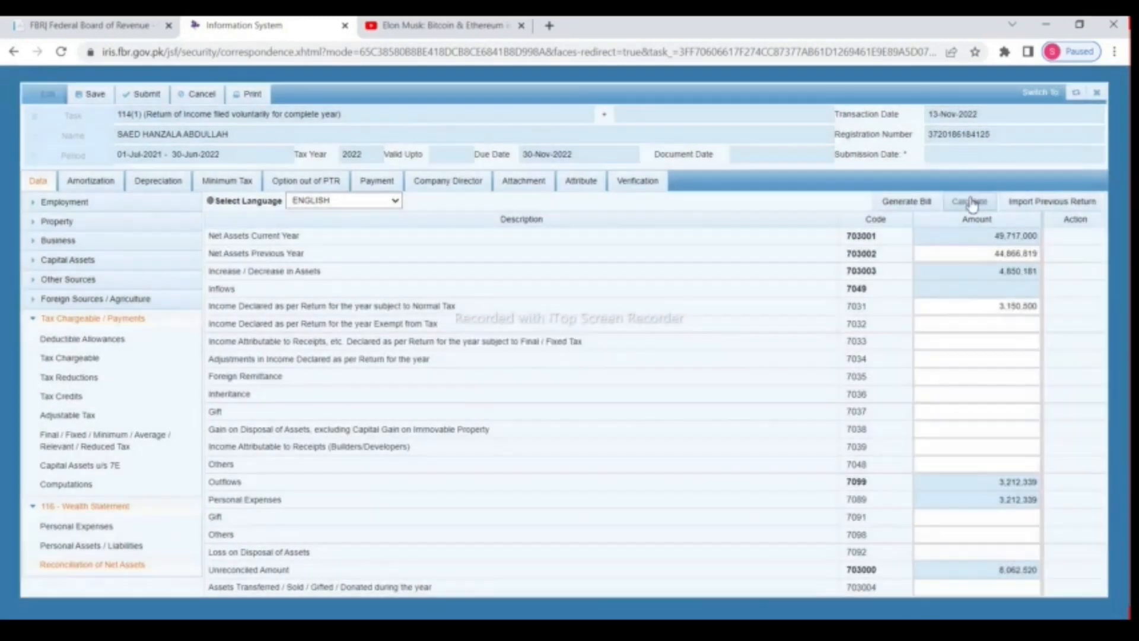
{"action": "left_click", "coordinate": [970, 203]}
Step: Enter exempt income 1,729,760 in 7032 and recalculate the reconciliation
{"action": "left_click", "coordinate": [74, 484]}
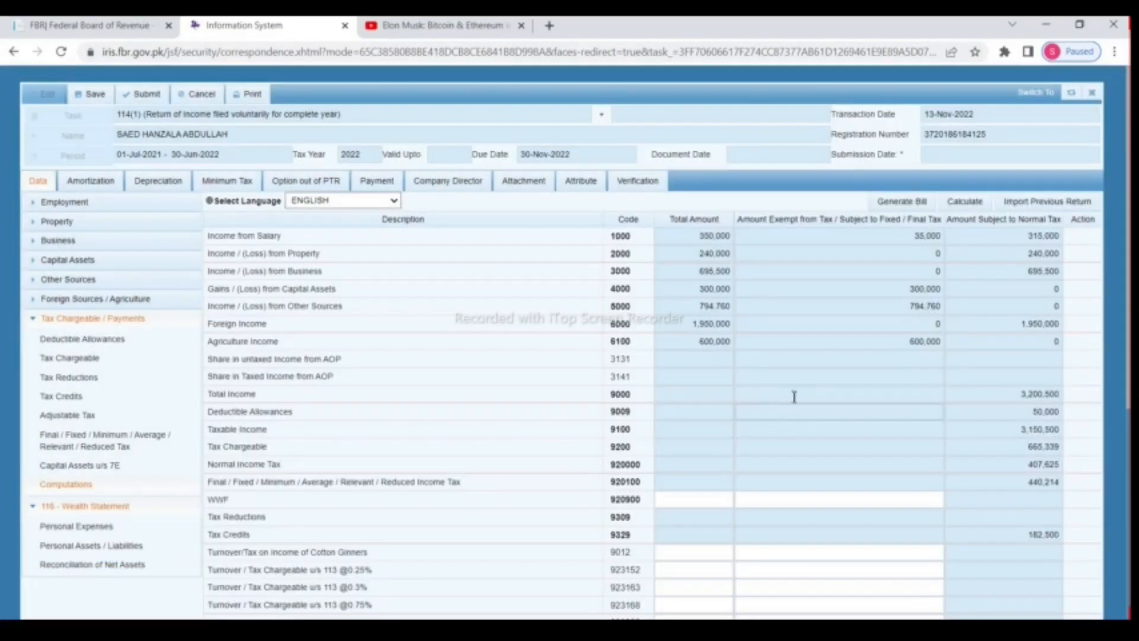
{"action": "double_click", "coordinate": [906, 237]}
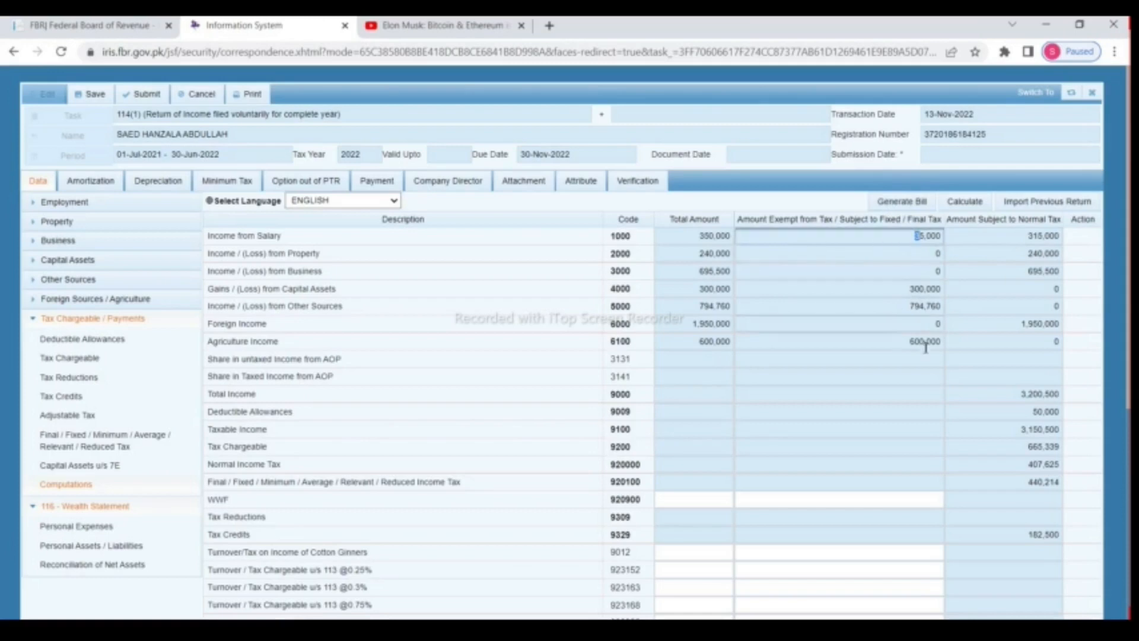
{"action": "left_click", "coordinate": [102, 564]}
{"action": "left_click", "coordinate": [1013, 331]}
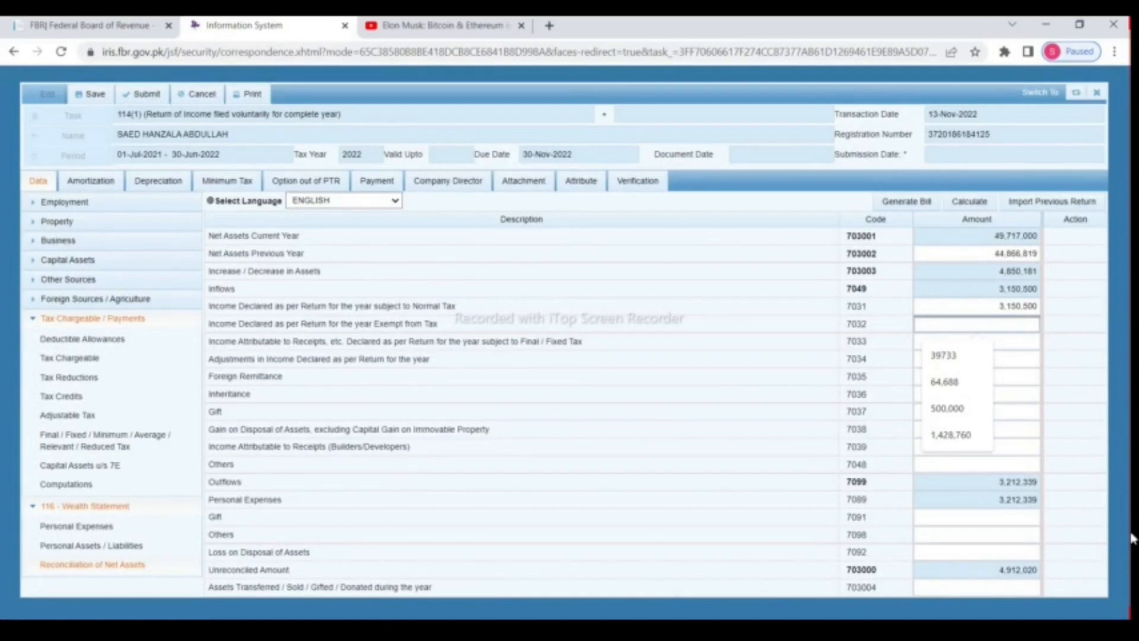
{"action": "type", "text": "1729760"}
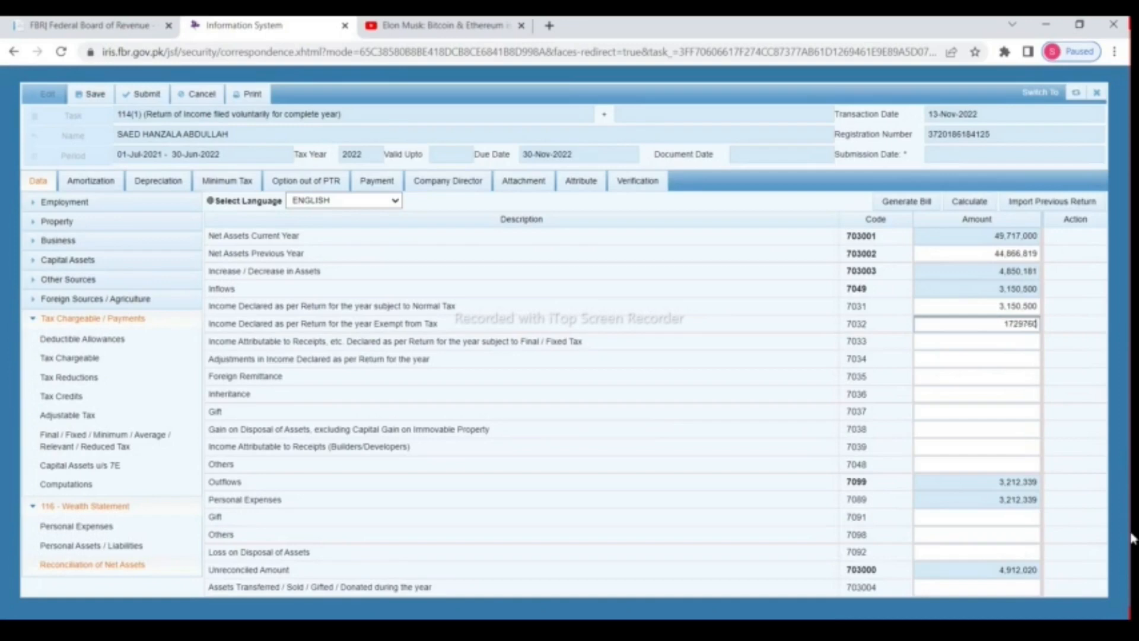
{"action": "left_click", "coordinate": [976, 204]}
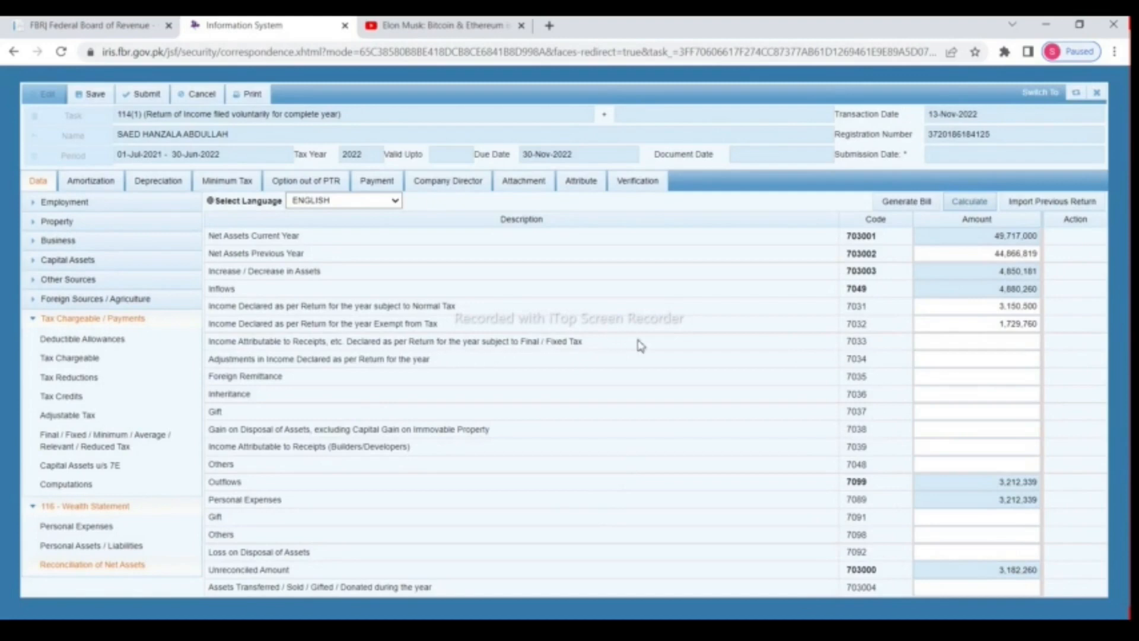
Step: Copy the receipts value 3,182,260 from the final and reduced tax section
{"action": "left_click", "coordinate": [938, 341]}
{"action": "left_click", "coordinate": [77, 439]}
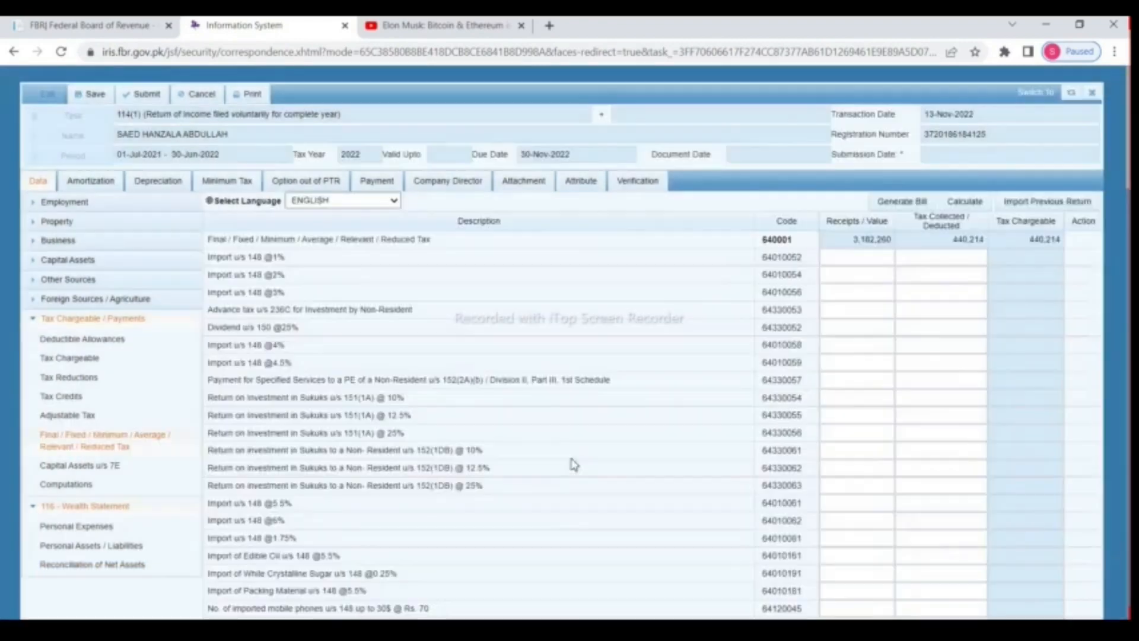
{"action": "double_click", "coordinate": [846, 237]}
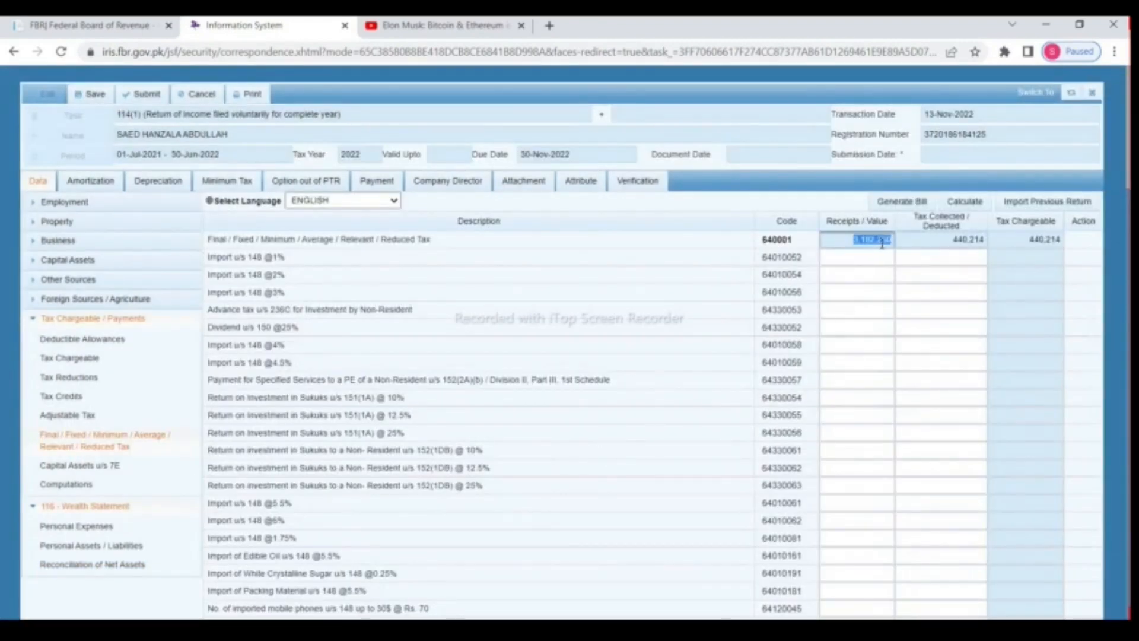
{"action": "right_click", "coordinate": [849, 241]}
{"action": "left_click", "coordinate": [862, 253]}
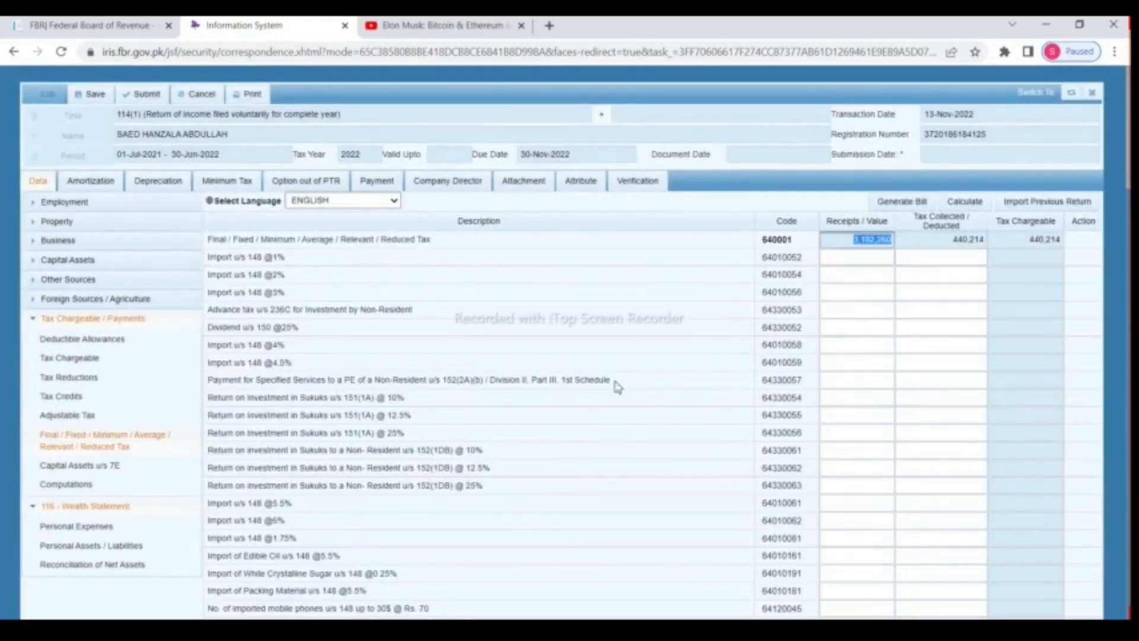
Step: Paste 3,182,260 into 7033 as final-tax receipts and recalculate the totals
{"action": "left_click", "coordinate": [145, 565]}
{"action": "right_click", "coordinate": [995, 342]}
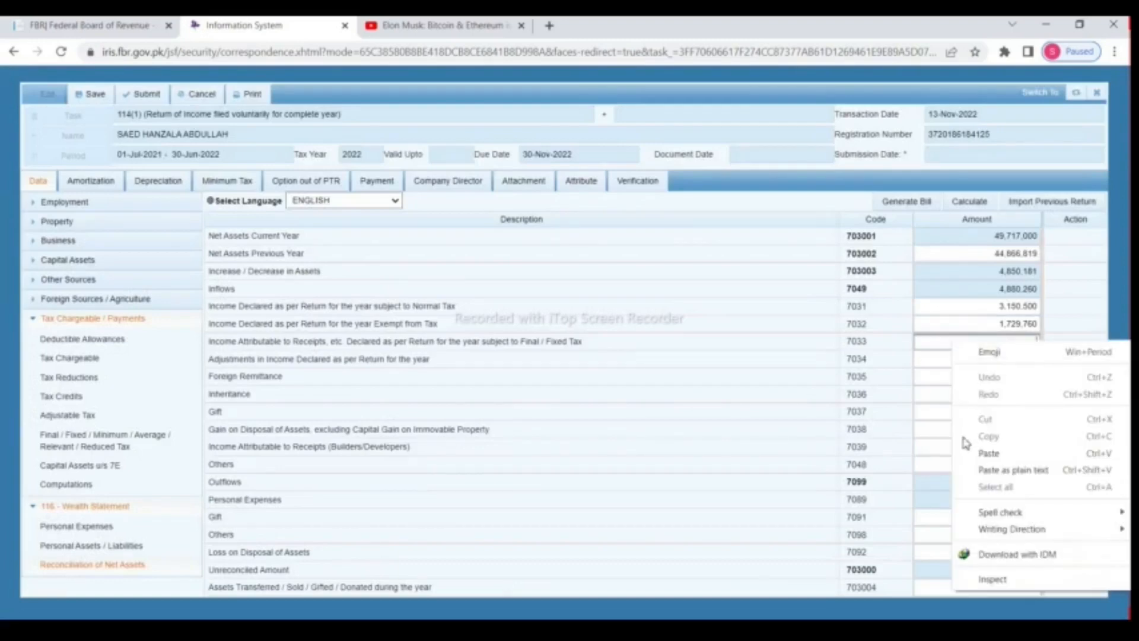
{"action": "left_click", "coordinate": [981, 444]}
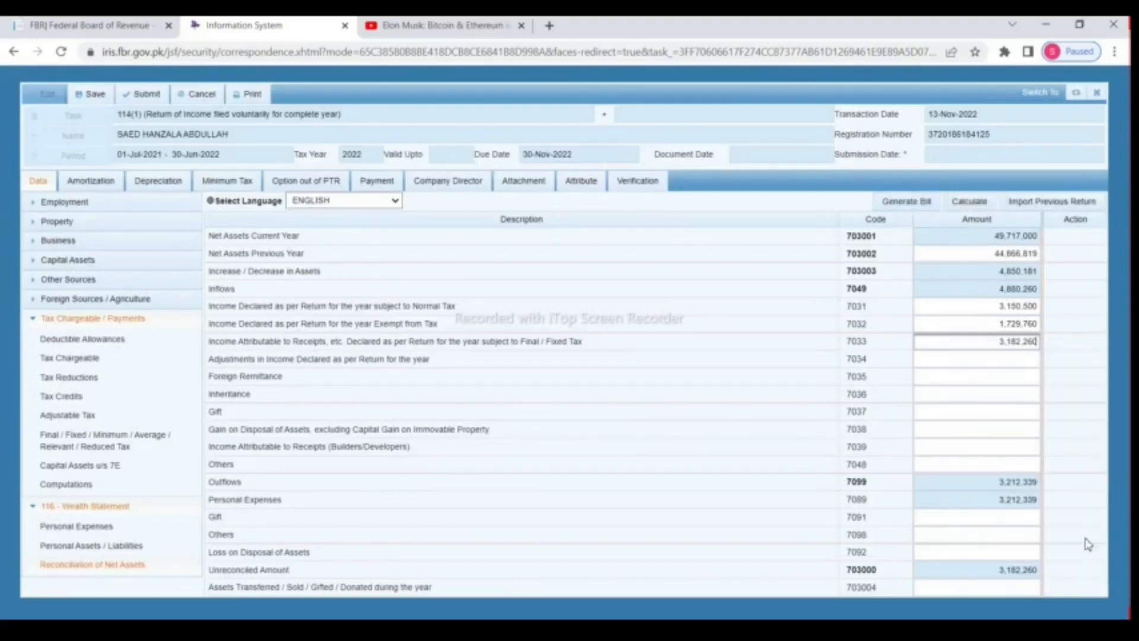
{"action": "left_click", "coordinate": [976, 204]}
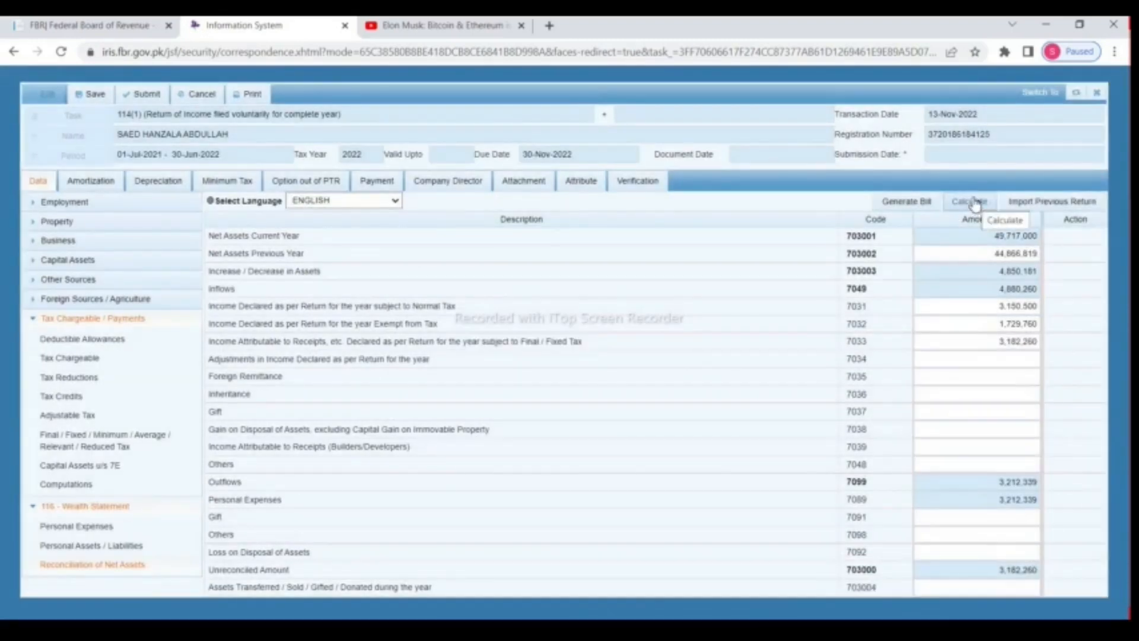
{"action": "left_click", "coordinate": [976, 203]}
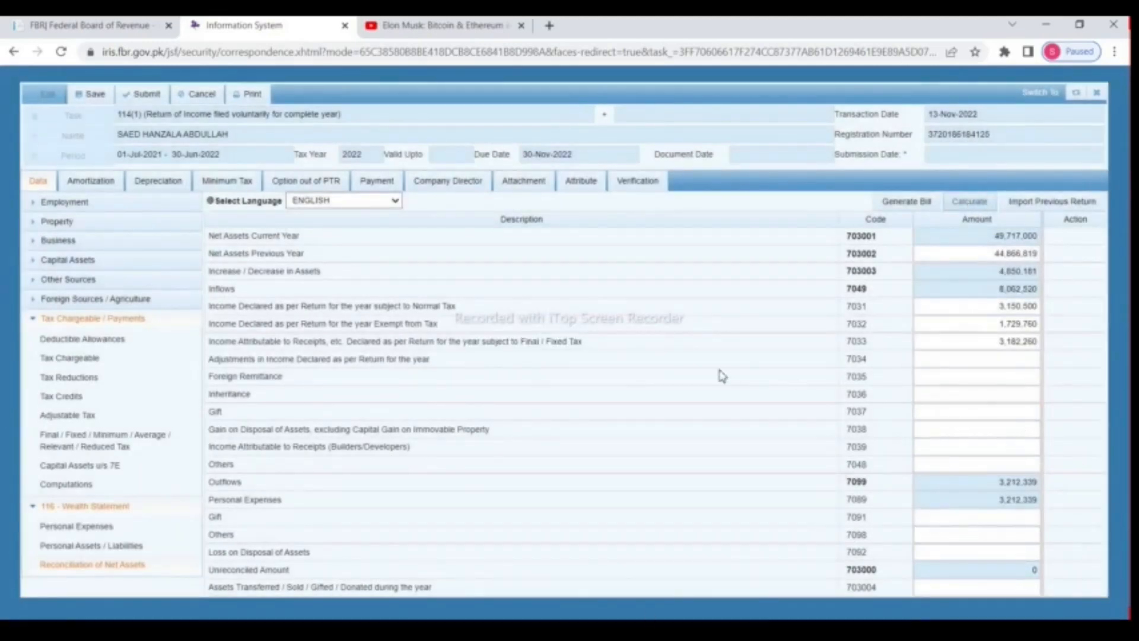
Step: Review the computations, then save the return with the unreconciled amount at 0
{"action": "left_click", "coordinate": [95, 485]}
{"action": "scroll", "coordinate": [942, 383], "scroll_direction": "down", "scroll_amount": 5}
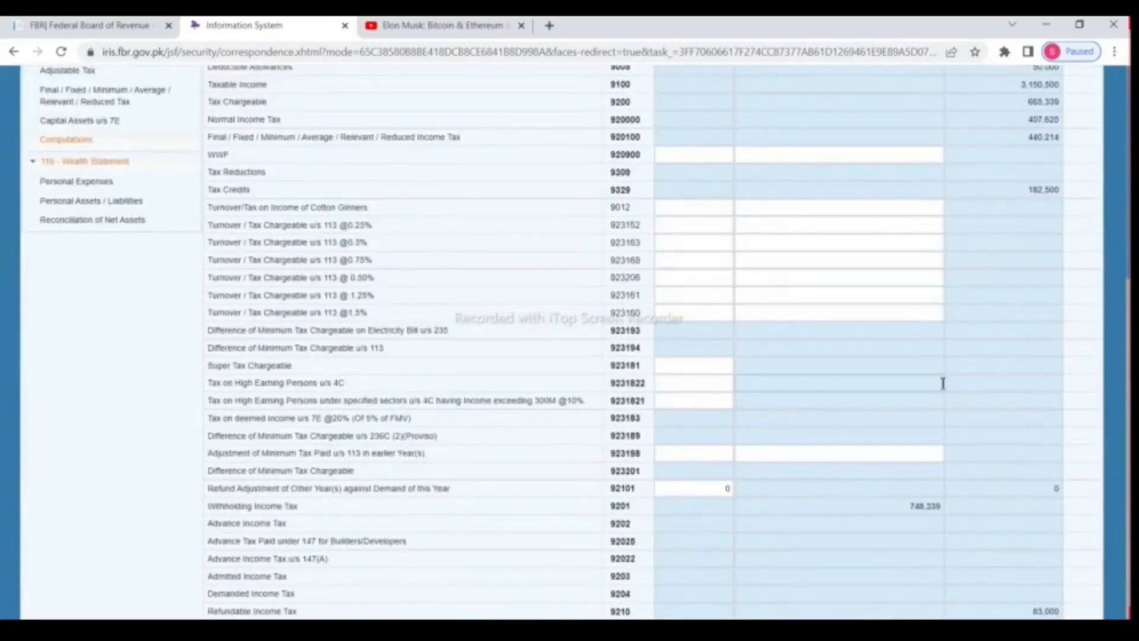
{"action": "scroll", "coordinate": [943, 384], "scroll_direction": "up", "scroll_amount": 5}
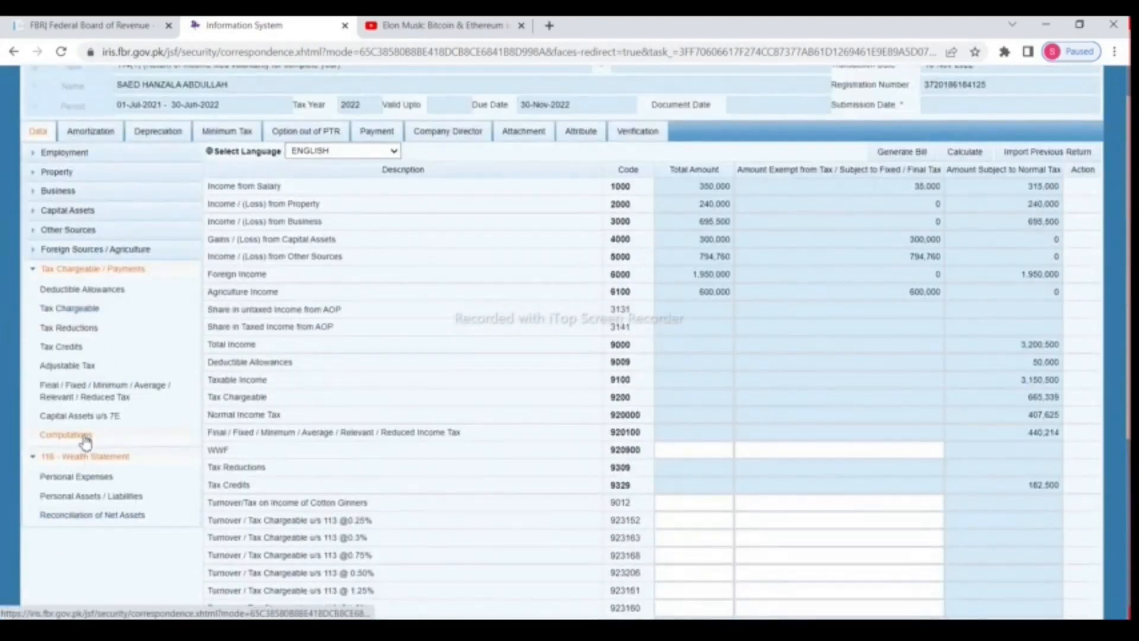
{"action": "left_click", "coordinate": [98, 515]}
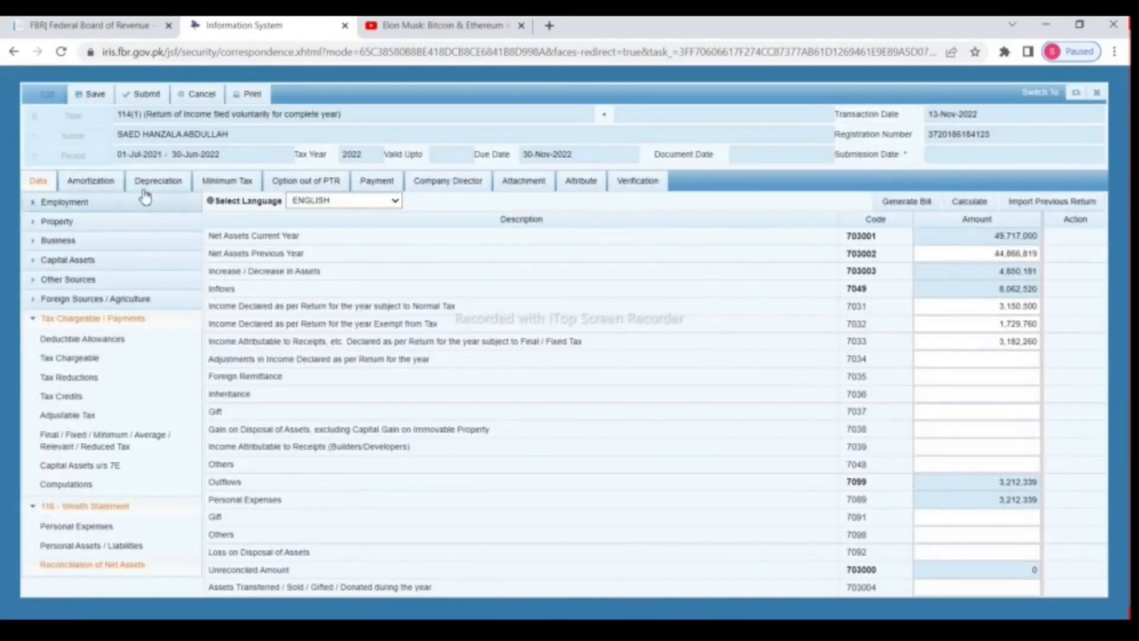
{"action": "left_click", "coordinate": [96, 99]}
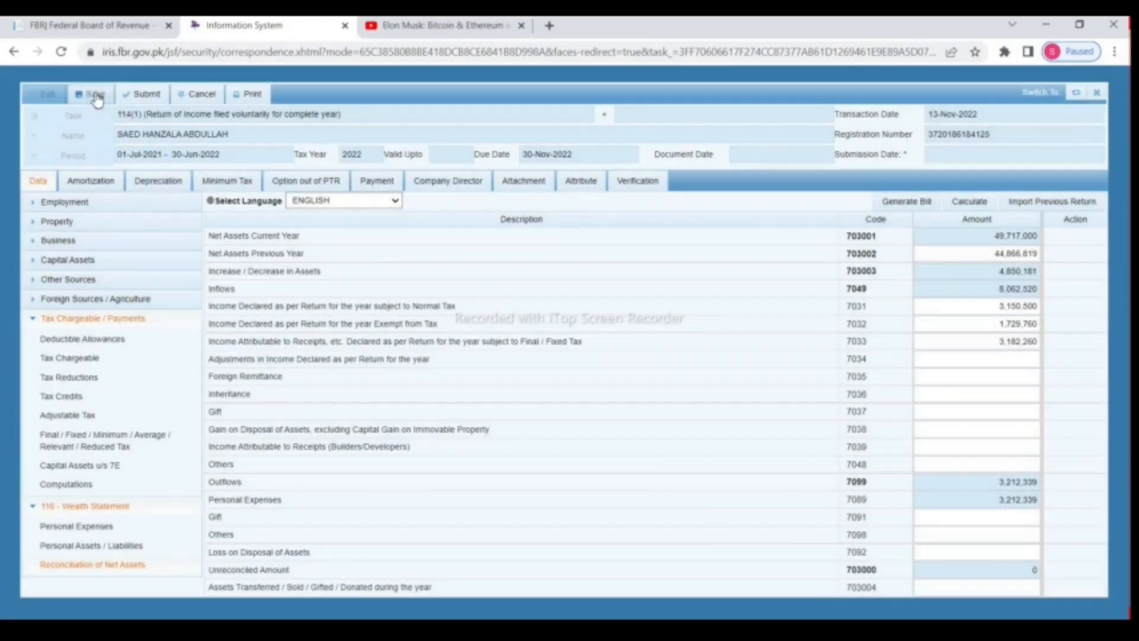
{"action": "left_click", "coordinate": [96, 97]}
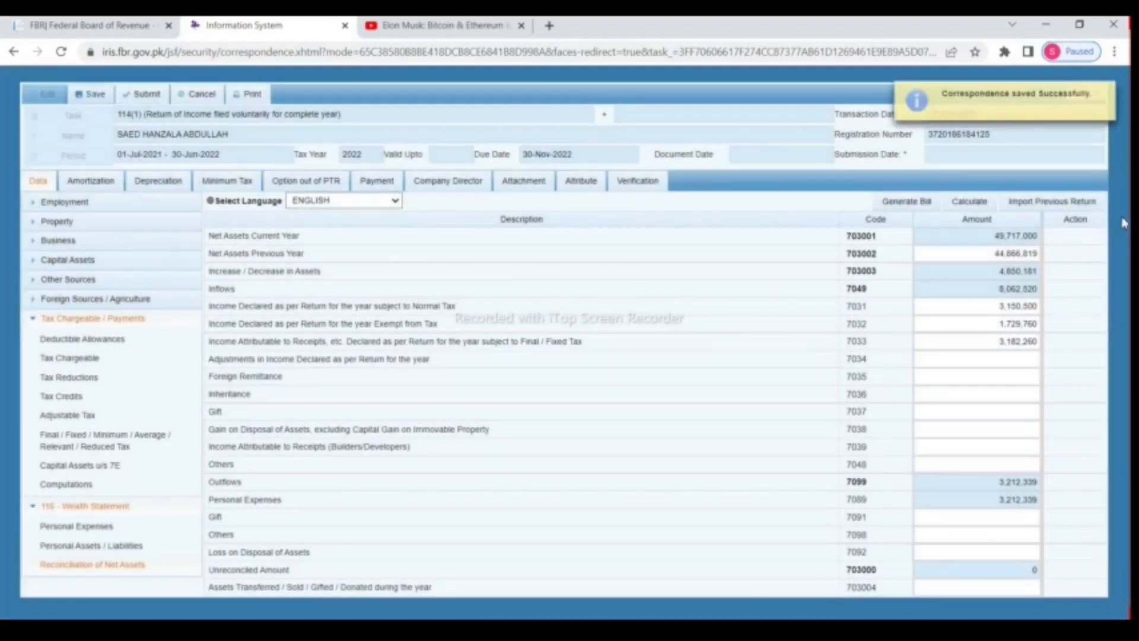
{"action": "left_click", "coordinate": [635, 183]}
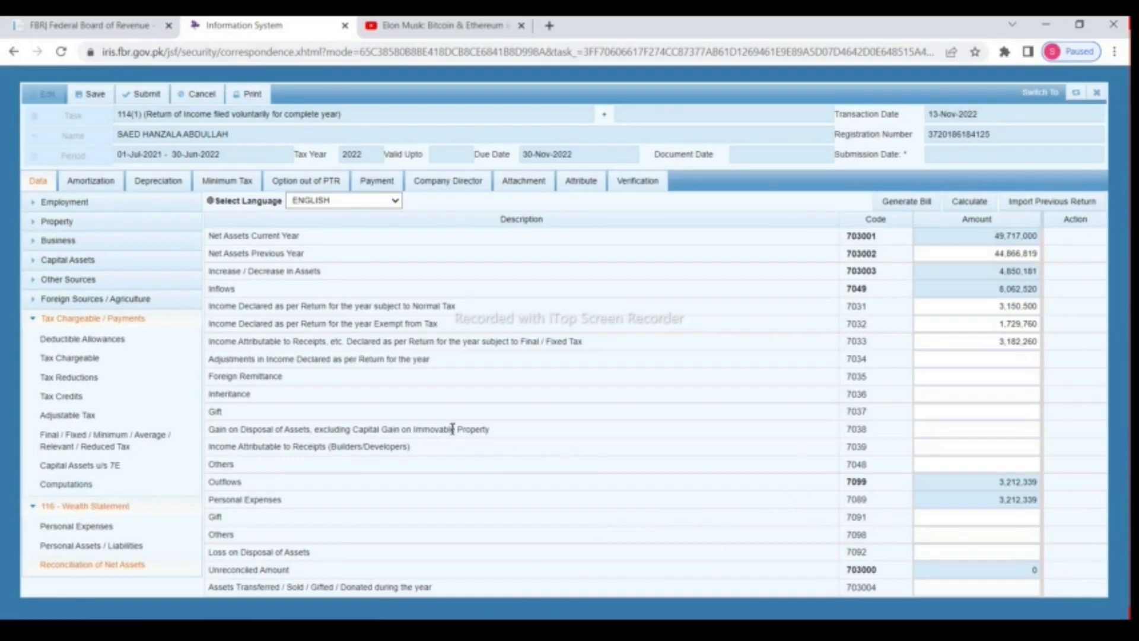
Step: Search sectors for 'Information Technology', pick Other - Information Technology for Business Sector-1, then open Verification
{"action": "left_click", "coordinate": [593, 187]}
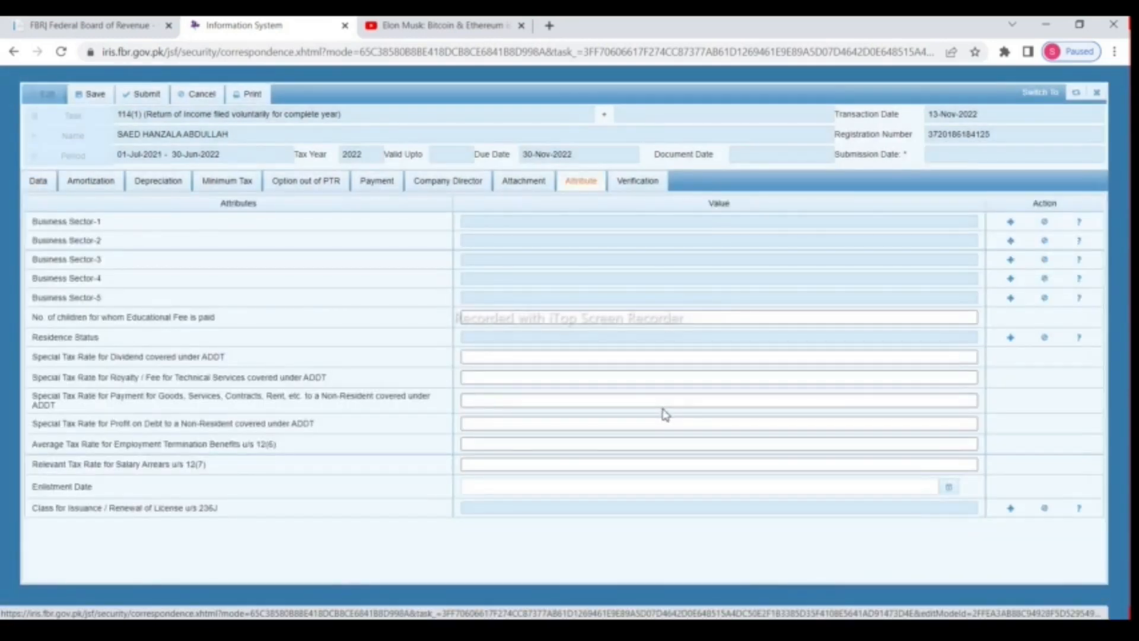
{"action": "left_click", "coordinate": [1012, 222]}
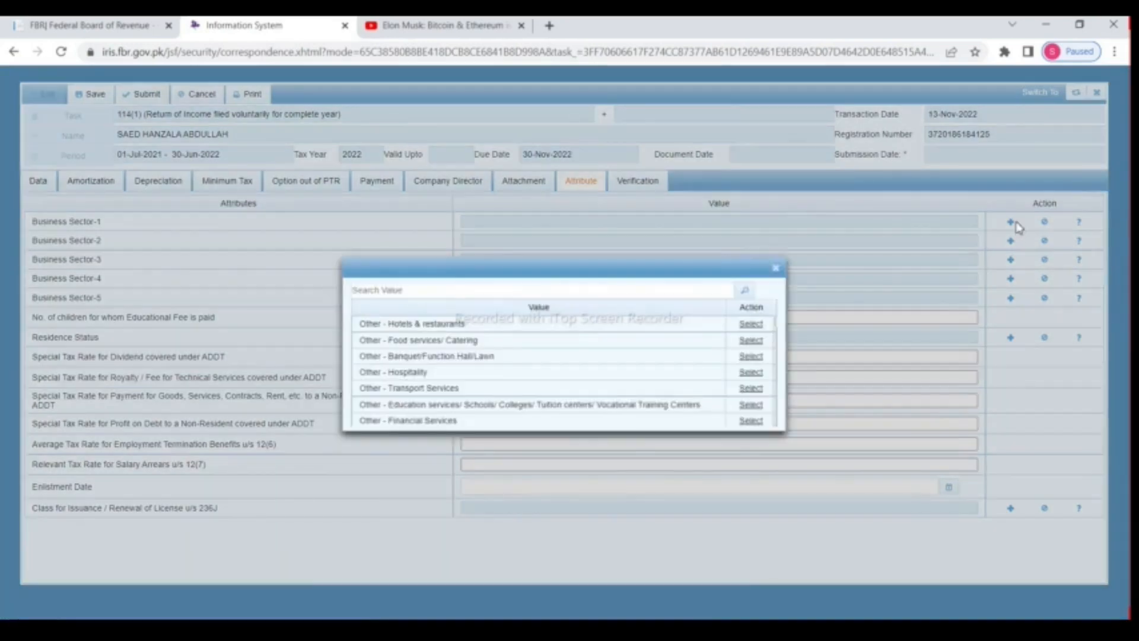
{"action": "left_click", "coordinate": [601, 294]}
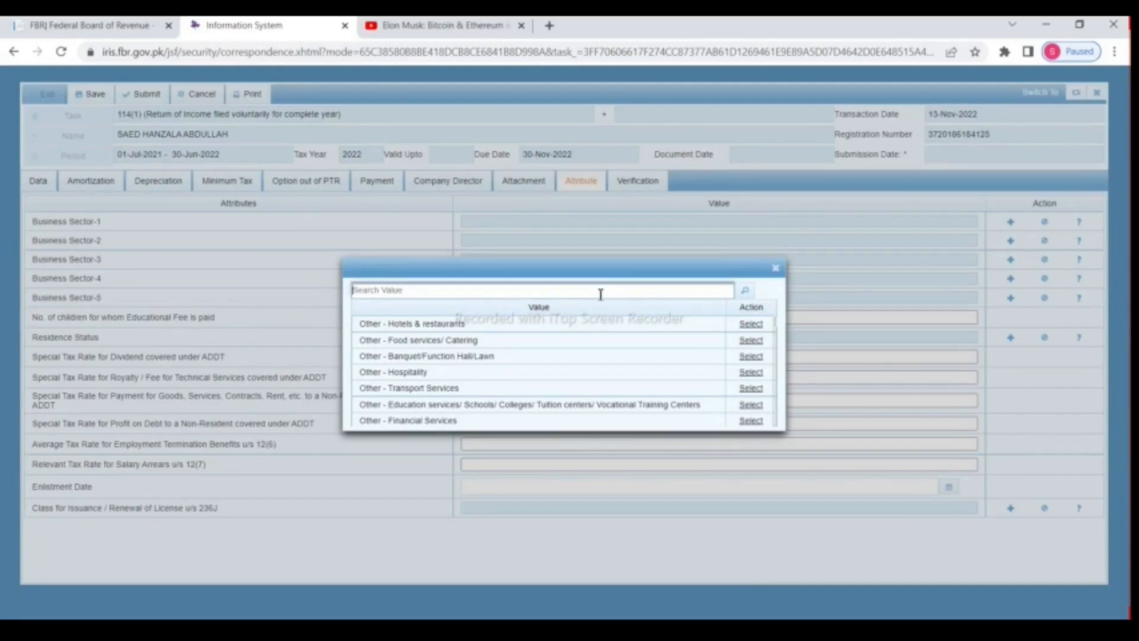
{"action": "type", "text": "information Technology"}
{"action": "key", "text": "Return"}
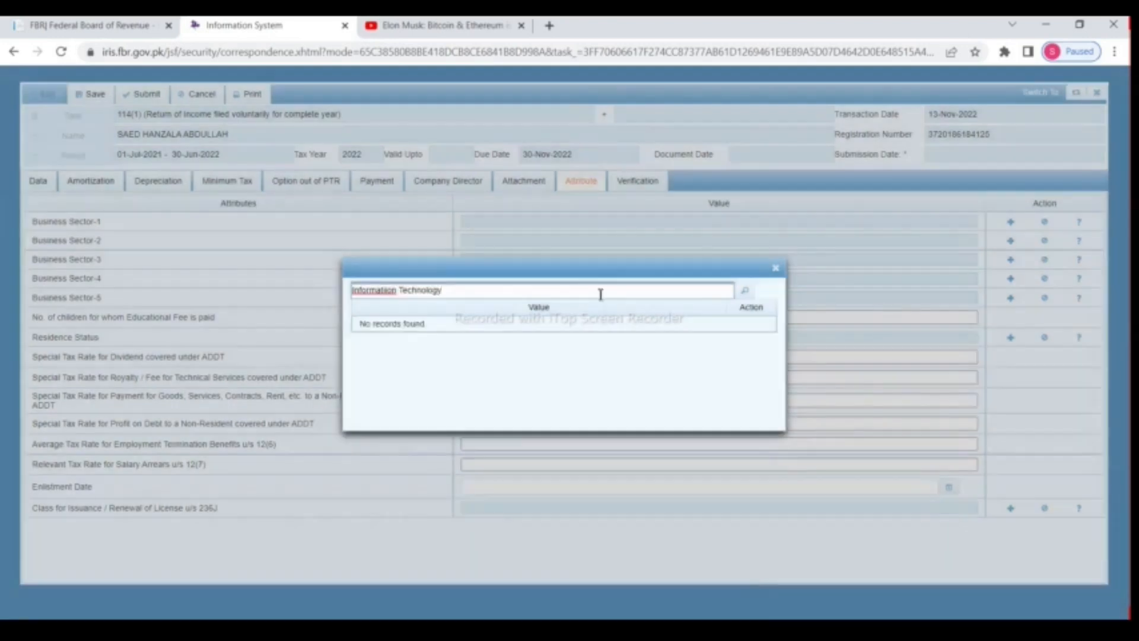
{"action": "right_click", "coordinate": [384, 293]}
{"action": "left_click", "coordinate": [426, 301]}
{"action": "left_click", "coordinate": [746, 290]}
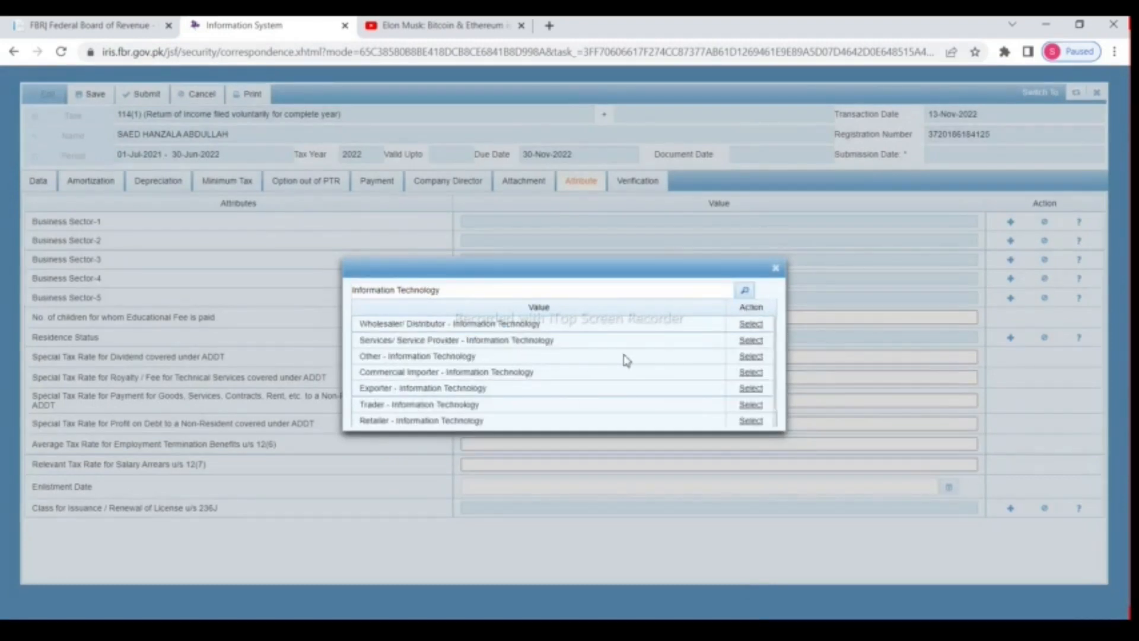
{"action": "left_click", "coordinate": [750, 358]}
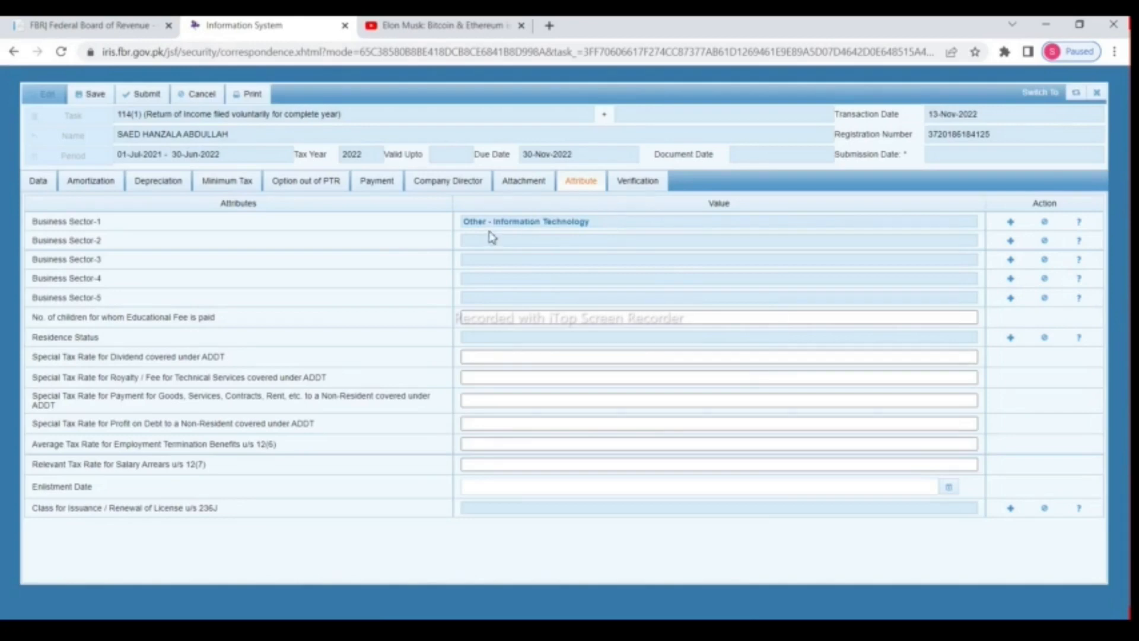
{"action": "left_click", "coordinate": [637, 180]}
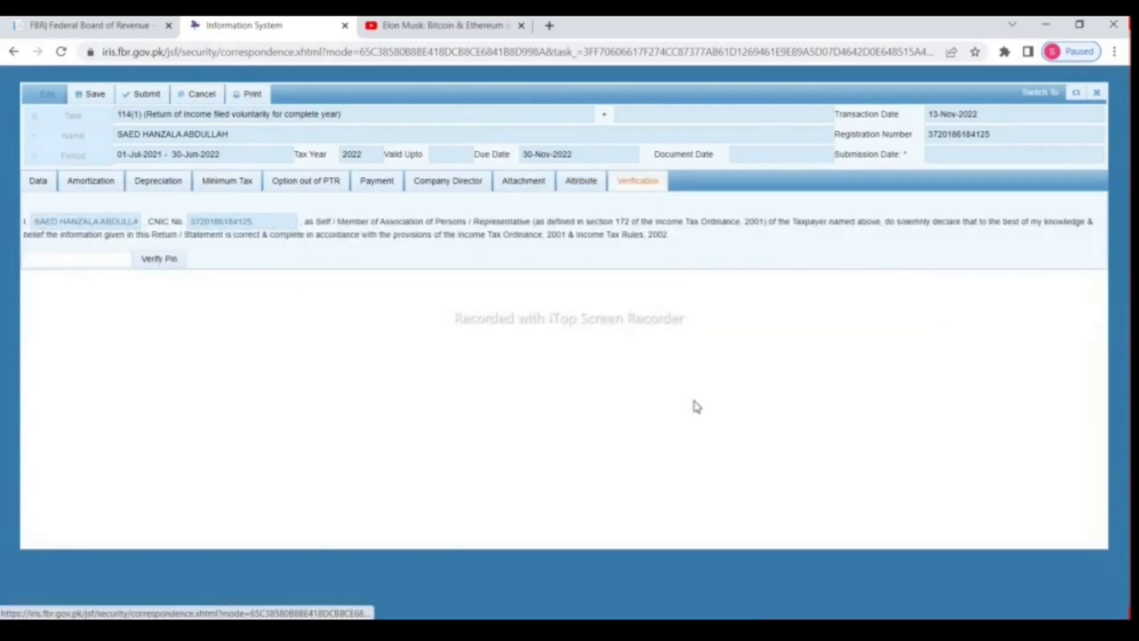